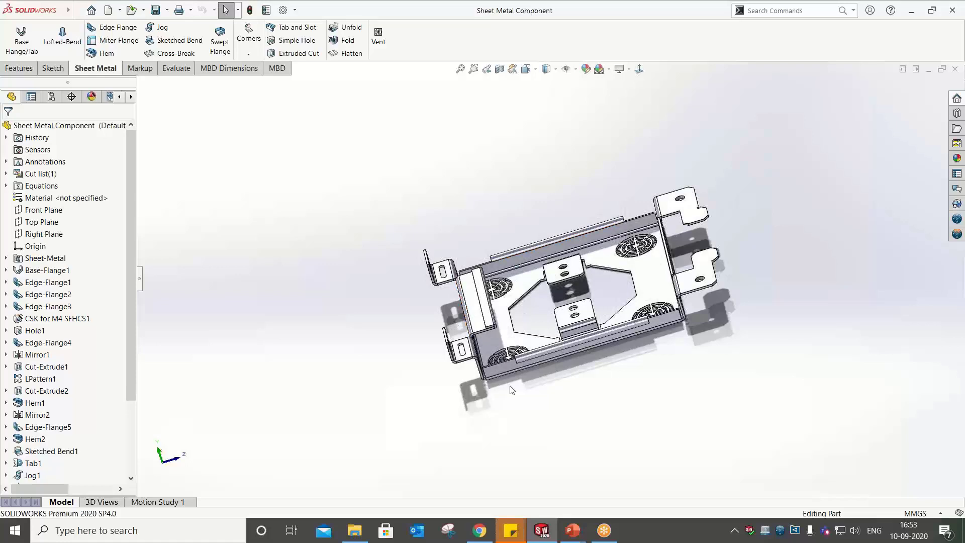
{"action": "left_click_drag", "start_coordinate": [131, 277], "coordinate": [138, 217]}
{"action": "middle_click_drag", "start_coordinate": [544, 366], "coordinate": [632, 405]}
{"action": "scroll", "coordinate": [632, 405], "scroll_direction": "up", "scroll_amount": 2}
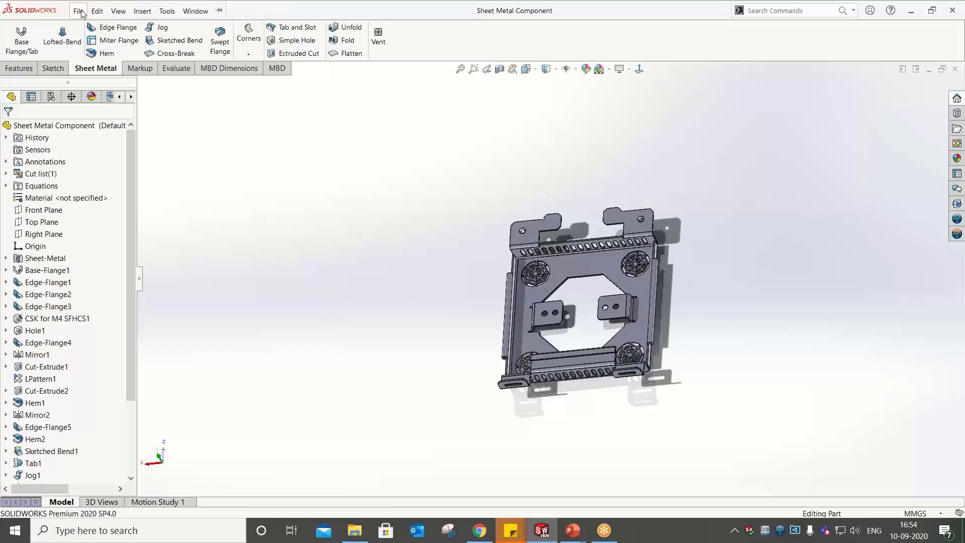
Create a new part document
{"action": "left_click", "coordinate": [80, 11]}
{"action": "left_click", "coordinate": [118, 28]}
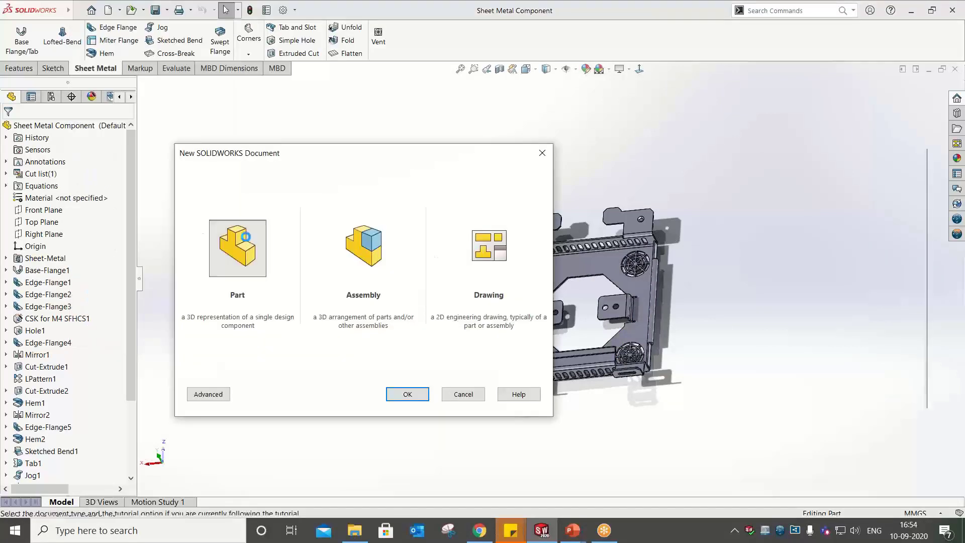
{"action": "double_click", "coordinate": [245, 237]}
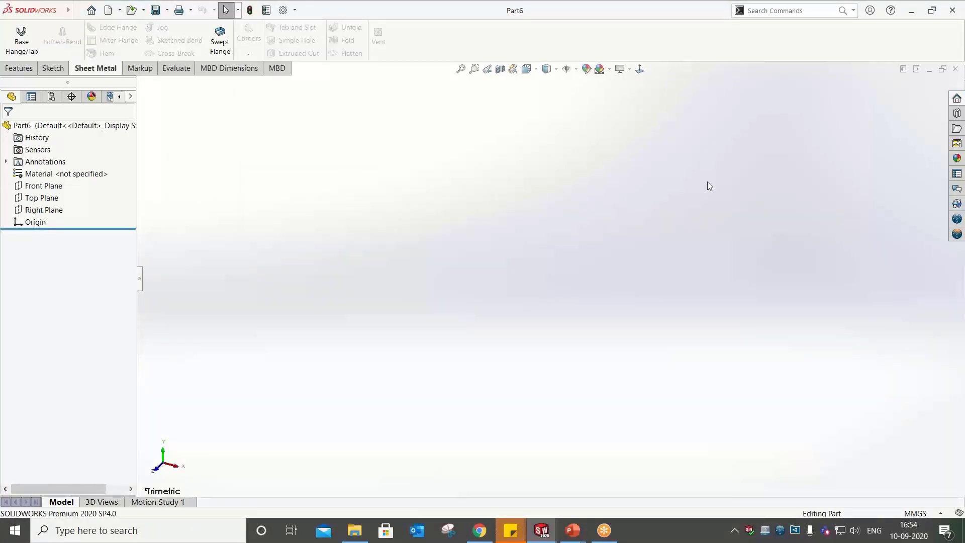
Sketch an equal-sided center rectangle on the Top Plane at the origin and dimension one side at 50 mm
{"action": "left_click", "coordinate": [44, 197]}
{"action": "left_click", "coordinate": [53, 182]}
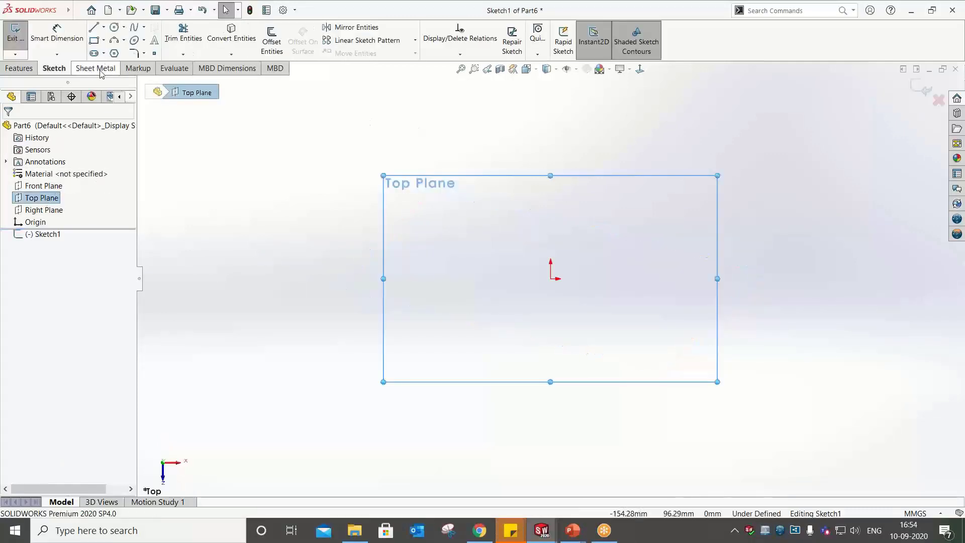
{"action": "left_click", "coordinate": [103, 68]}
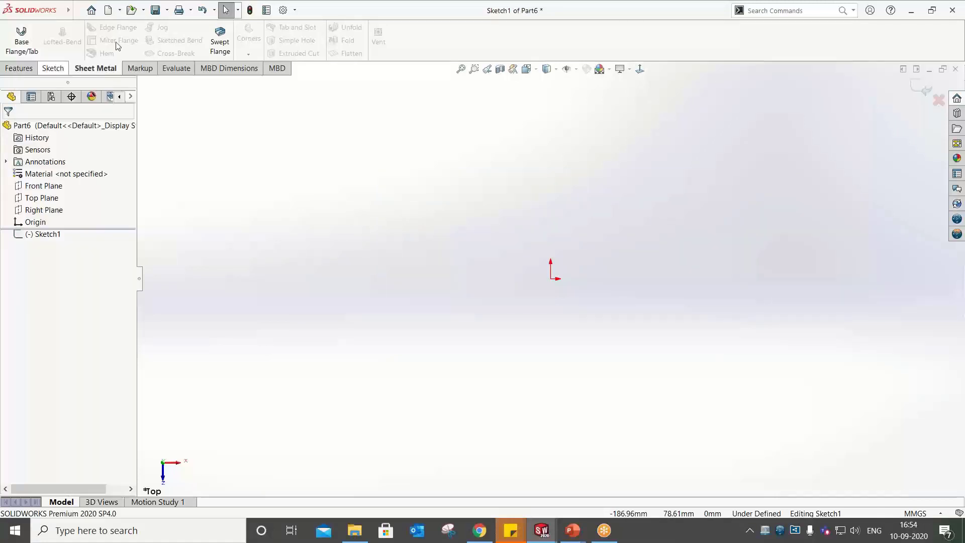
{"action": "left_click", "coordinate": [54, 68]}
{"action": "left_click", "coordinate": [103, 41]}
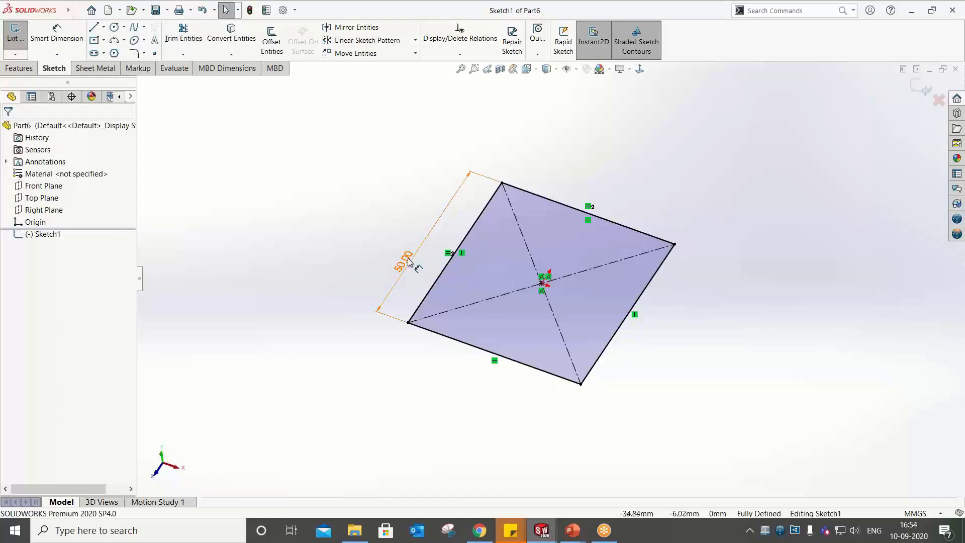
Set the square's side dimension to 100 mm
{"action": "double_click", "coordinate": [409, 262]}
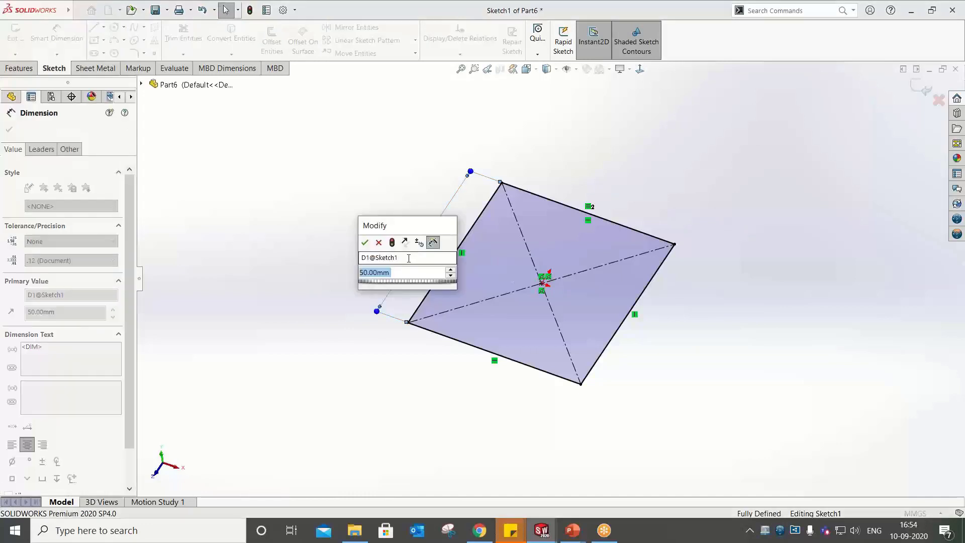
{"action": "type", "text": "100"}
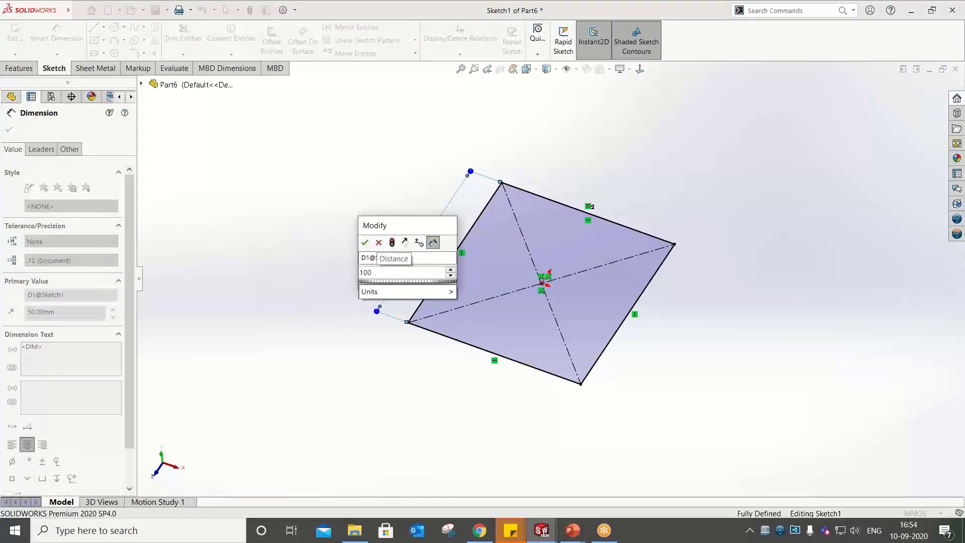
{"action": "key", "text": "Return"}
{"action": "left_click", "coordinate": [149, 85]}
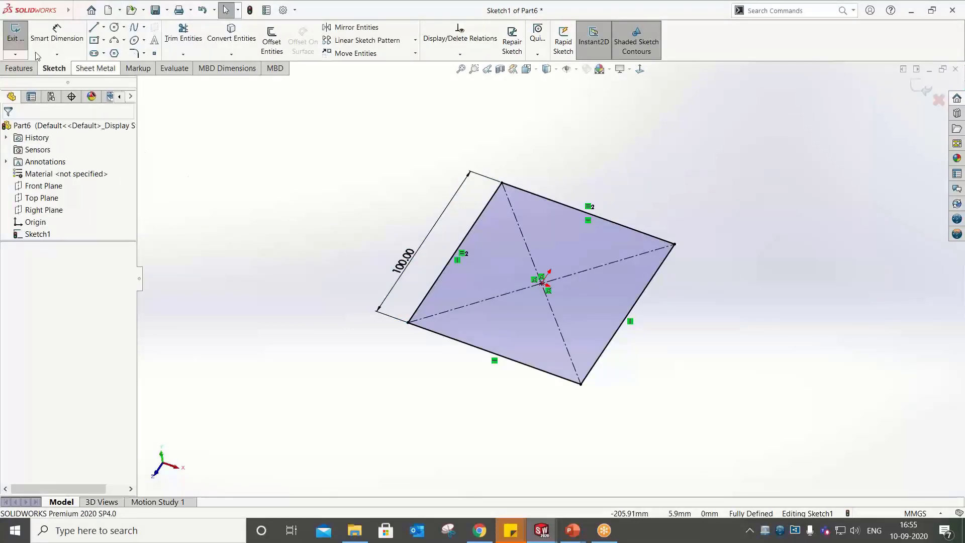
{"action": "left_click", "coordinate": [95, 67]}
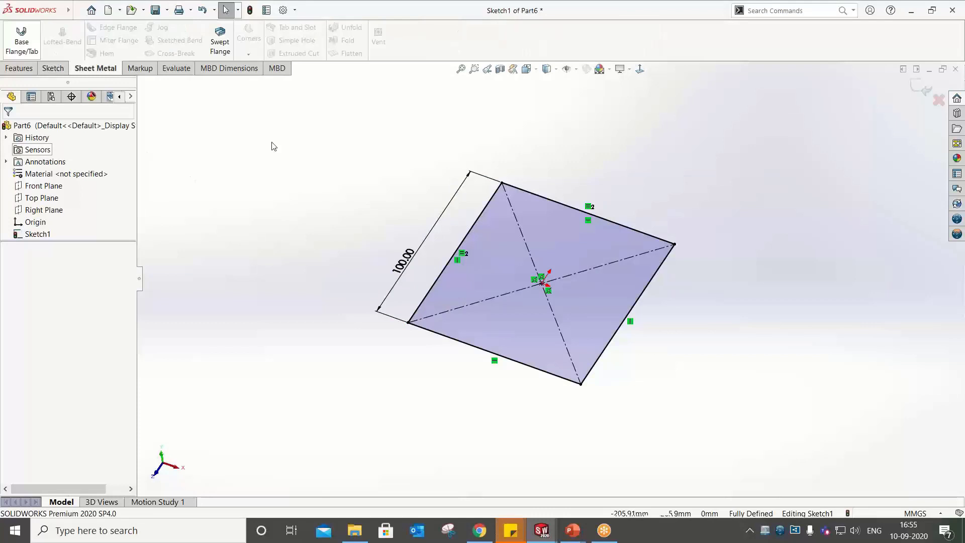
{"action": "left_click", "coordinate": [22, 42]}
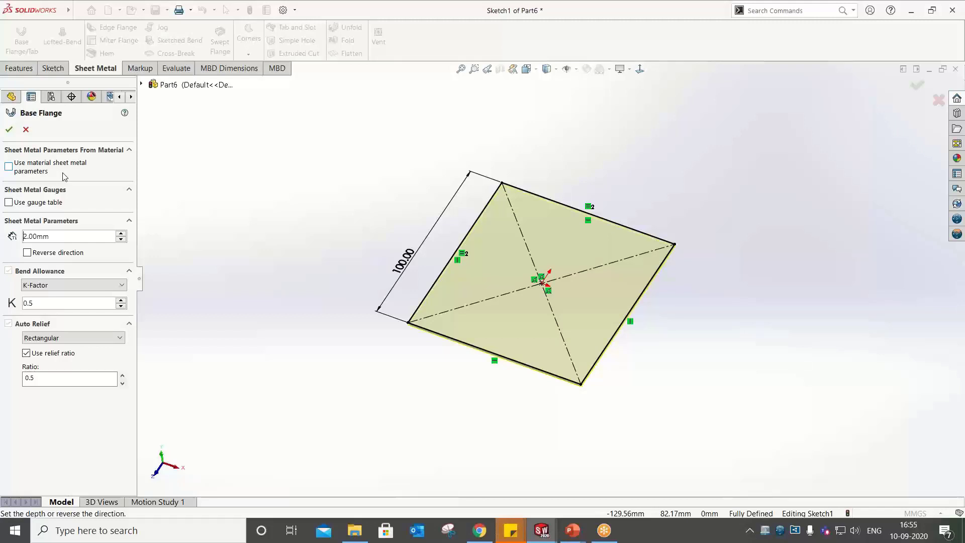
{"action": "left_click", "coordinate": [26, 129]}
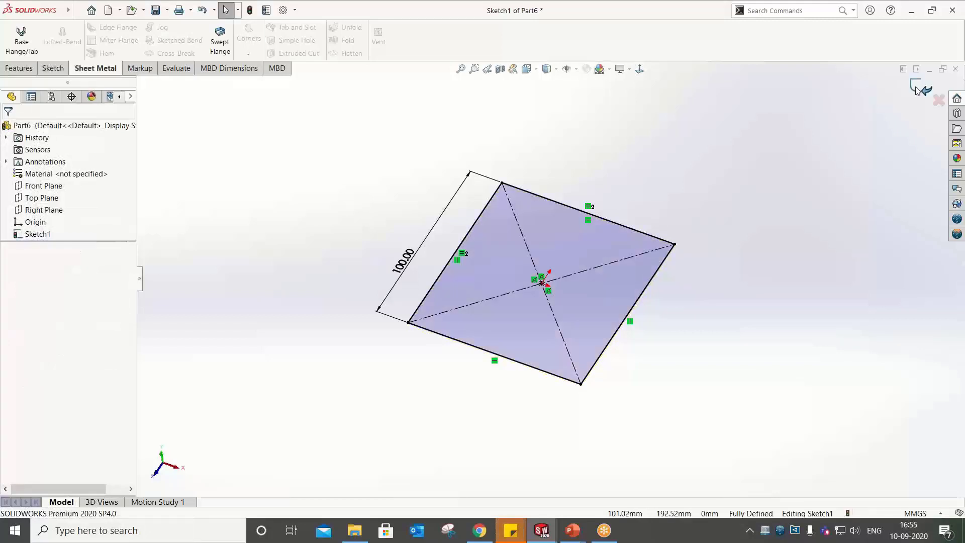
Exit the sketch and open the part's material editor at the sheet metal properties
{"action": "left_click", "coordinate": [916, 90]}
{"action": "right_click", "coordinate": [59, 174]}
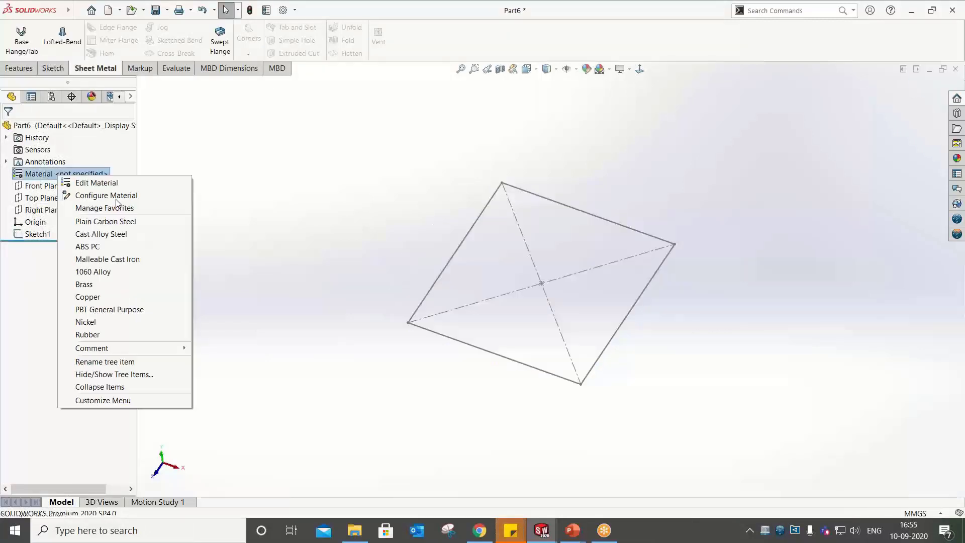
{"action": "left_click", "coordinate": [88, 184]}
{"action": "scroll", "coordinate": [327, 225], "scroll_direction": "down", "scroll_amount": 5}
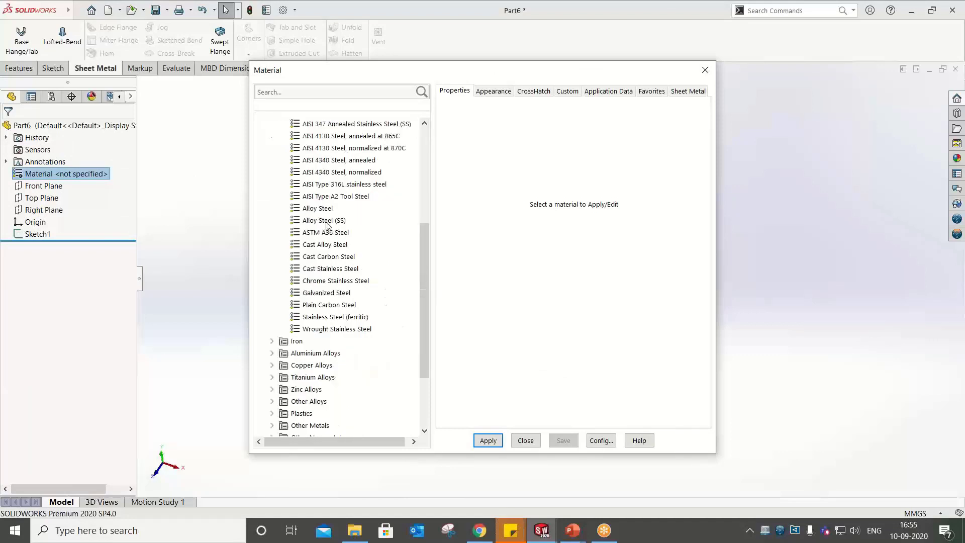
{"action": "scroll", "coordinate": [375, 217], "scroll_direction": "up", "scroll_amount": 5}
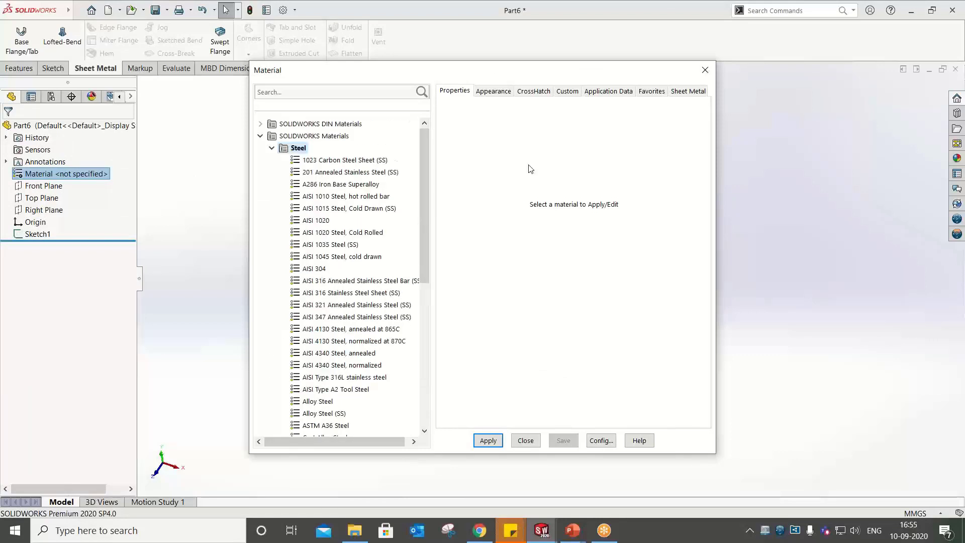
{"action": "left_click", "coordinate": [684, 91]}
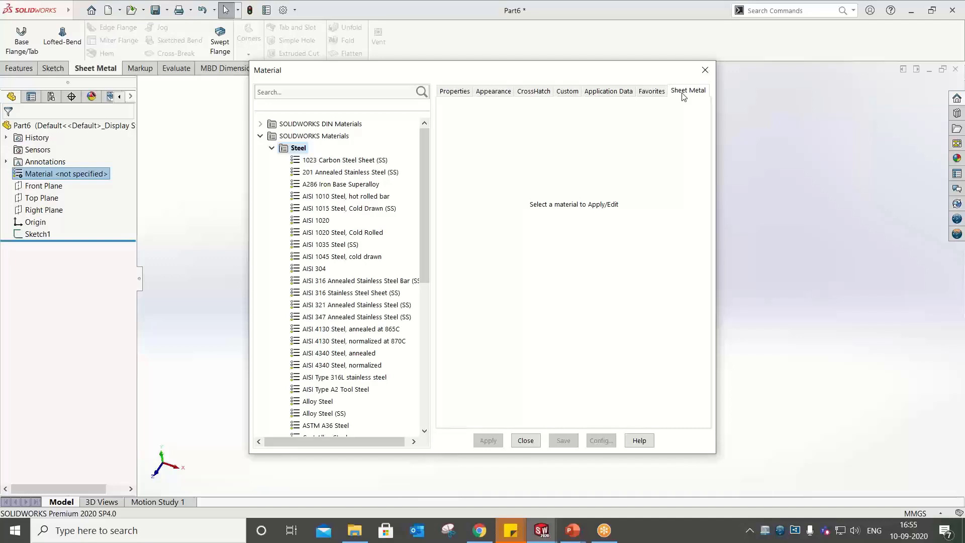
Copy the 1060 Alloy material from the Aluminium Alloys category of SOLIDWORKS Materials
{"action": "left_click", "coordinate": [272, 148]}
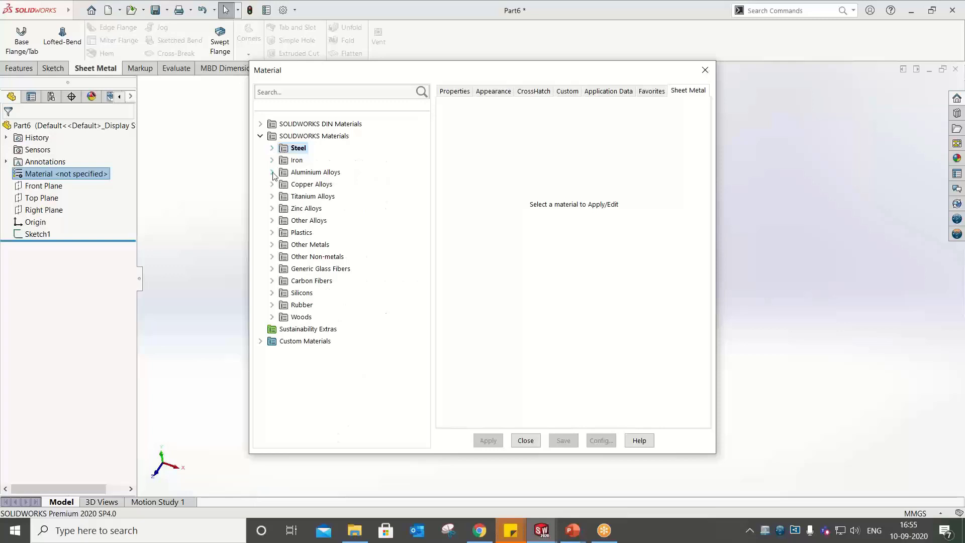
{"action": "left_click", "coordinate": [272, 172]}
{"action": "scroll", "coordinate": [347, 229], "scroll_direction": "up", "scroll_amount": 1}
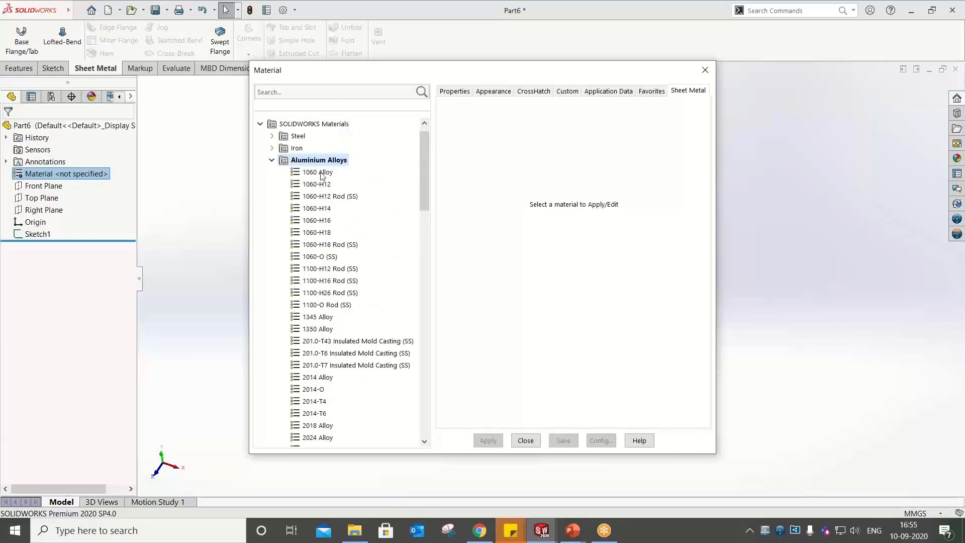
{"action": "left_click", "coordinate": [321, 172]}
{"action": "right_click", "coordinate": [321, 175]}
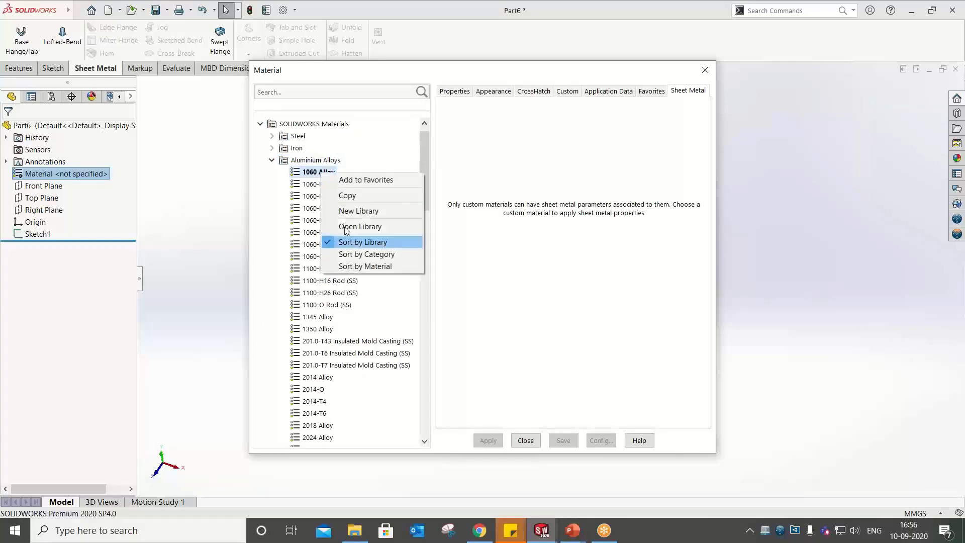
{"action": "left_click", "coordinate": [347, 197]}
Add a new category named Custom Sheet Metal under the Custom Materials library
{"action": "scroll", "coordinate": [324, 235], "scroll_direction": "down", "scroll_amount": 20}
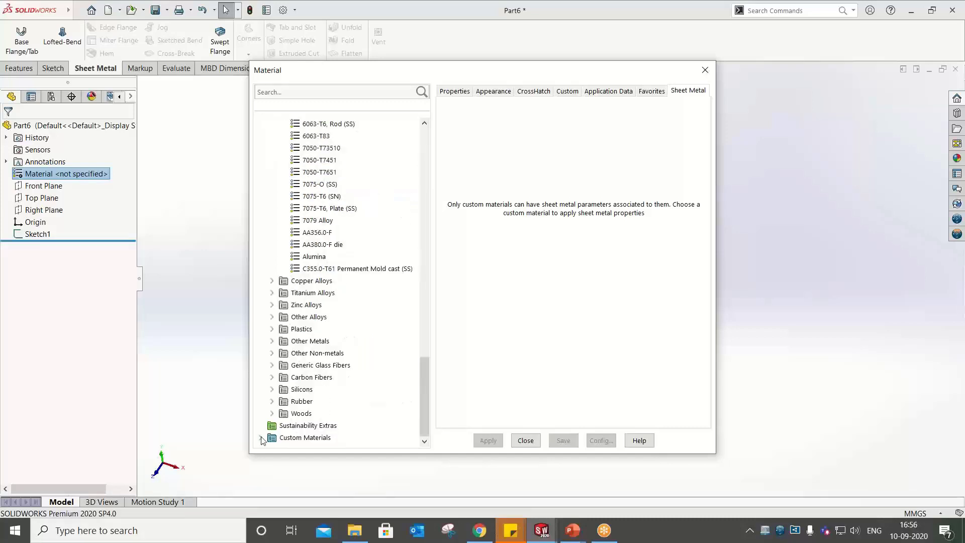
{"action": "left_click", "coordinate": [261, 438]}
{"action": "right_click", "coordinate": [285, 429]}
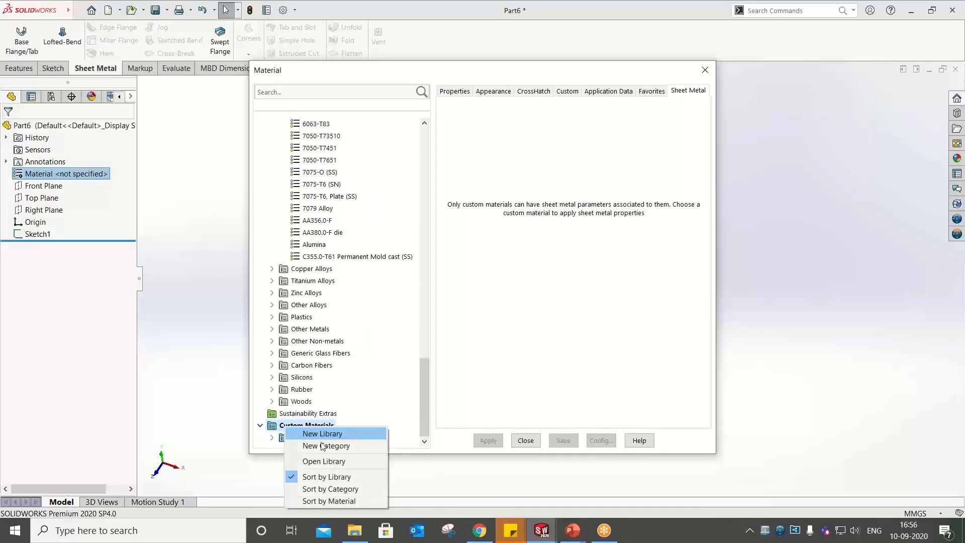
{"action": "left_click", "coordinate": [347, 443]}
{"action": "type", "text": "Custom Sheet Metal"}
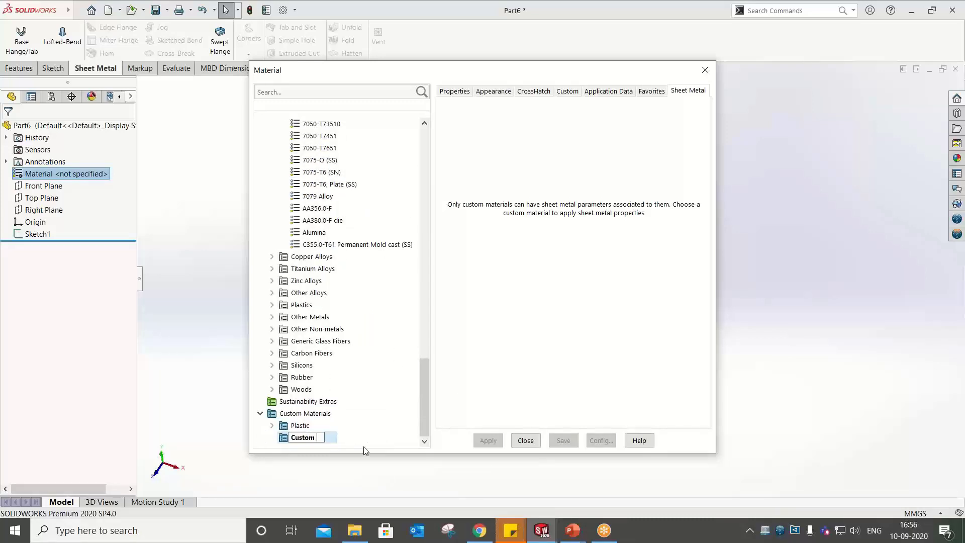
{"action": "key", "text": "Return"}
Paste the copied 1060 Alloy into the Custom Sheet Metal category and select it
{"action": "right_click", "coordinate": [339, 438]}
{"action": "left_click", "coordinate": [347, 345]}
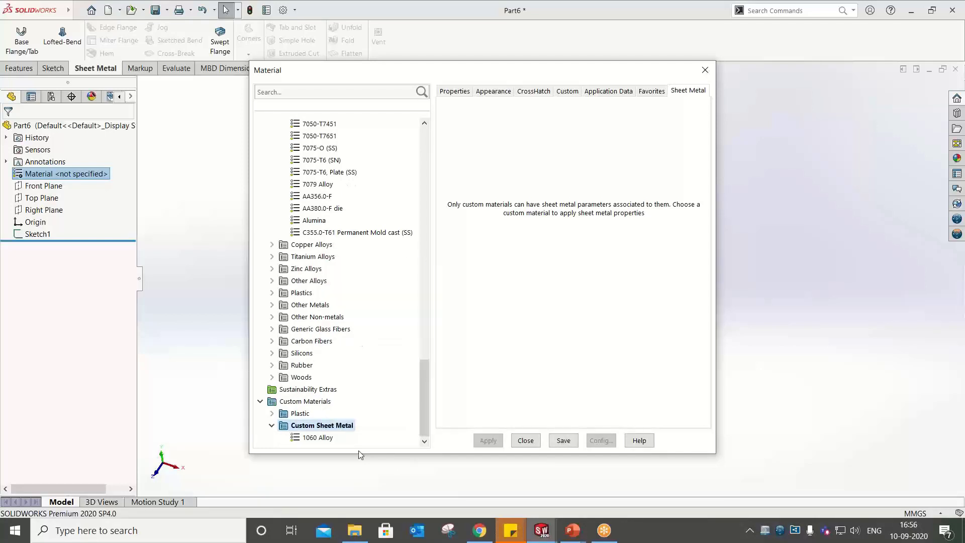
{"action": "left_click", "coordinate": [316, 437]}
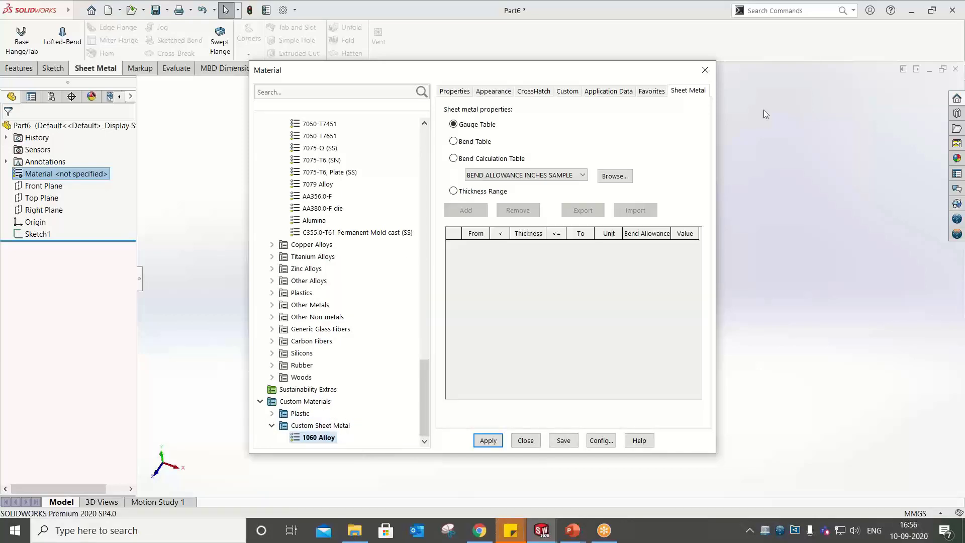
Rename the pasted material Custo_1060 Alloy, save it and apply it to the part
{"action": "left_click", "coordinate": [454, 91]}
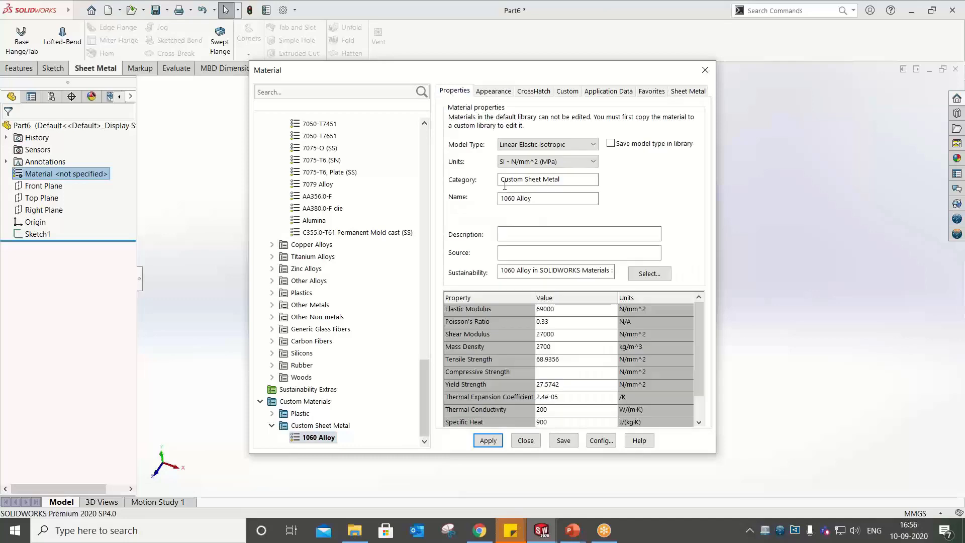
{"action": "left_click", "coordinate": [503, 197]}
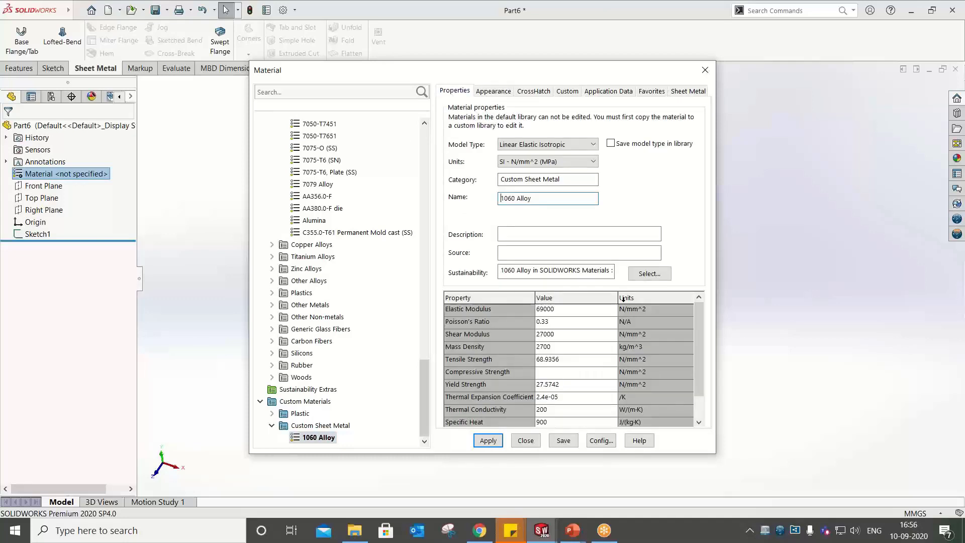
{"action": "type", "text": "Custo_"}
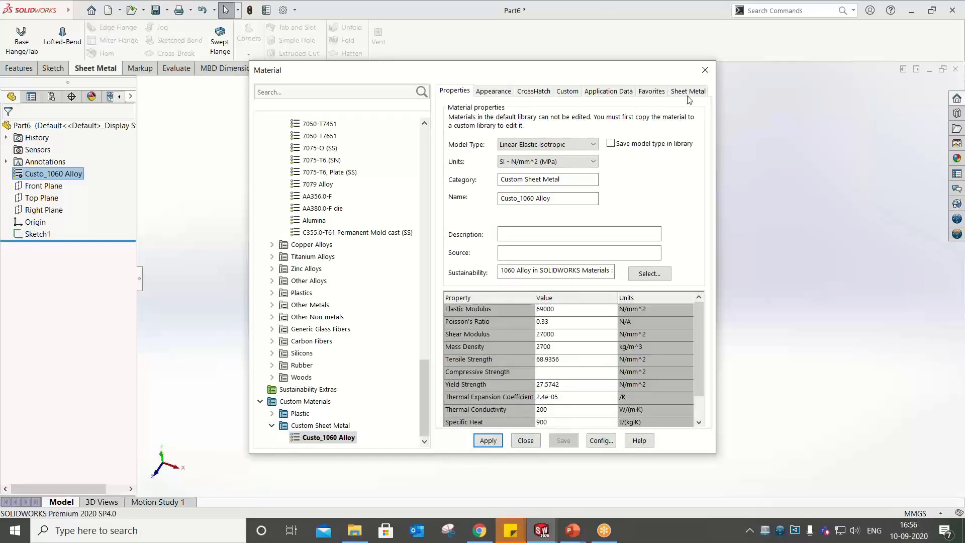
Define the custom alloy's sheet metal properties by Thickness Range and add a row from 0 to 3
{"action": "left_click", "coordinate": [688, 91]}
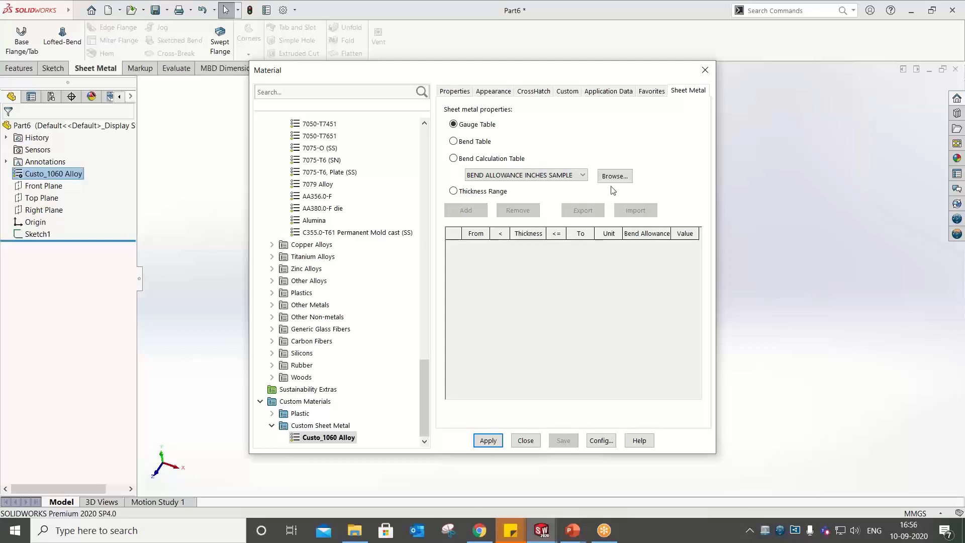
{"action": "left_click", "coordinate": [454, 192]}
{"action": "left_click", "coordinate": [471, 210]}
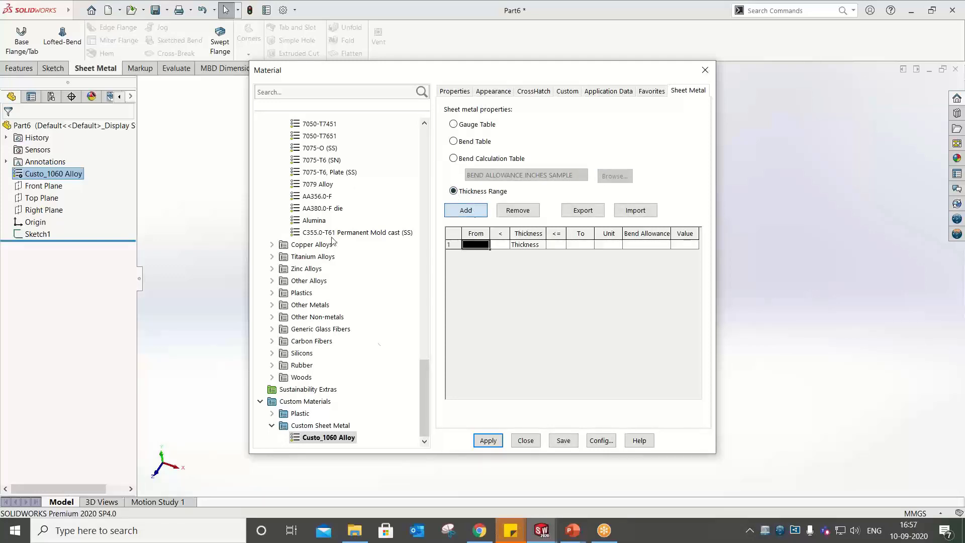
{"action": "left_click", "coordinate": [476, 246]}
{"action": "type", "text": "0"}
{"action": "left_click", "coordinate": [580, 245]}
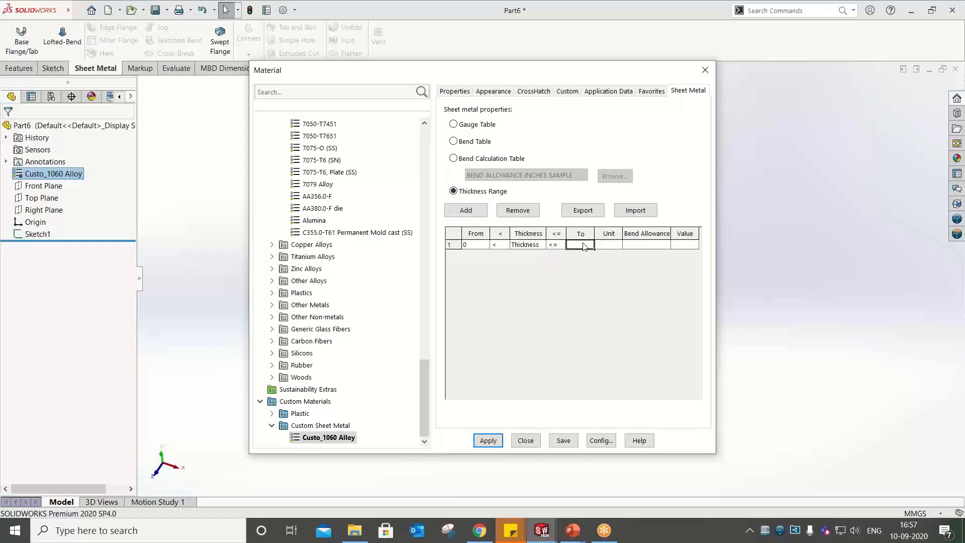
{"action": "type", "text": "3"}
Set the first thickness range row to millimeters with K-Factor bend allowance and a value of .345
{"action": "left_click", "coordinate": [610, 245]}
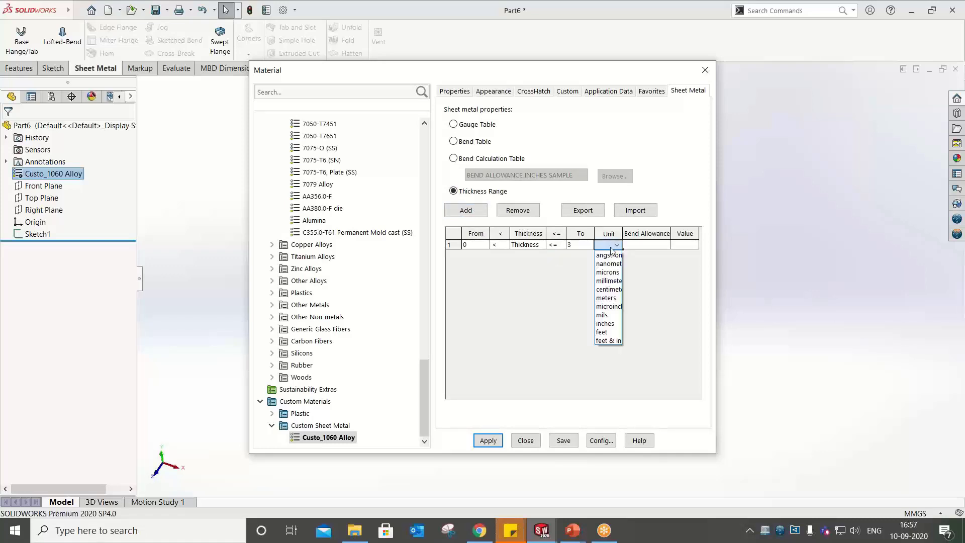
{"action": "left_click", "coordinate": [609, 280]}
{"action": "left_click", "coordinate": [638, 245]}
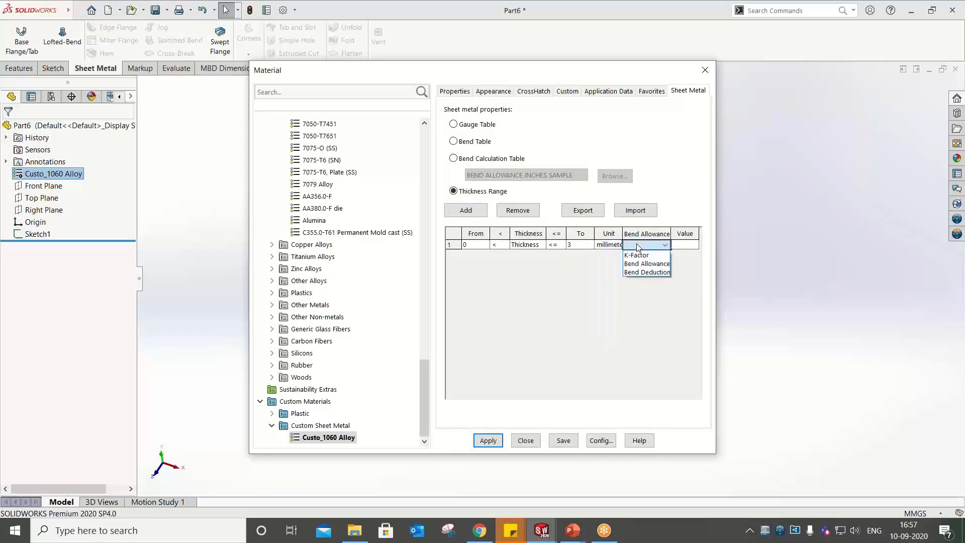
{"action": "left_click", "coordinate": [641, 255]}
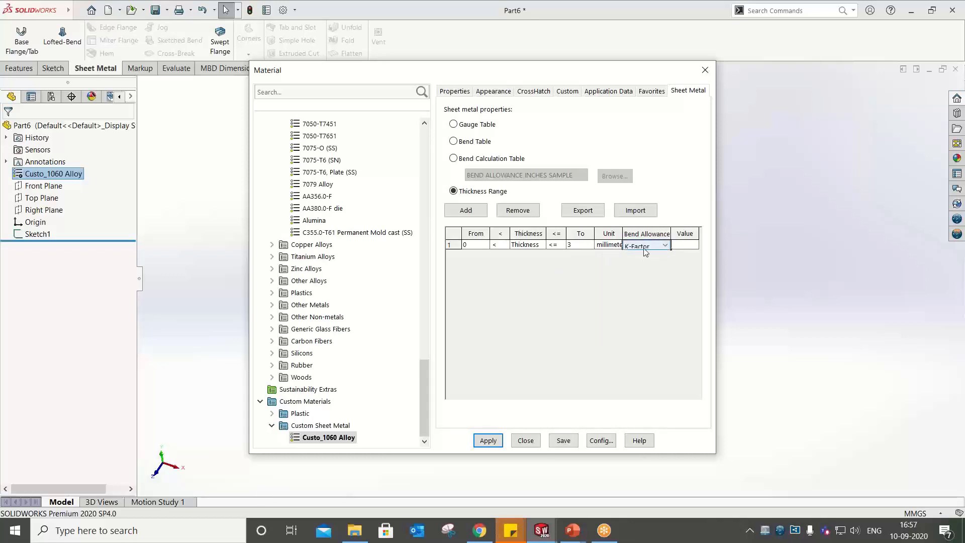
{"action": "left_click", "coordinate": [681, 245]}
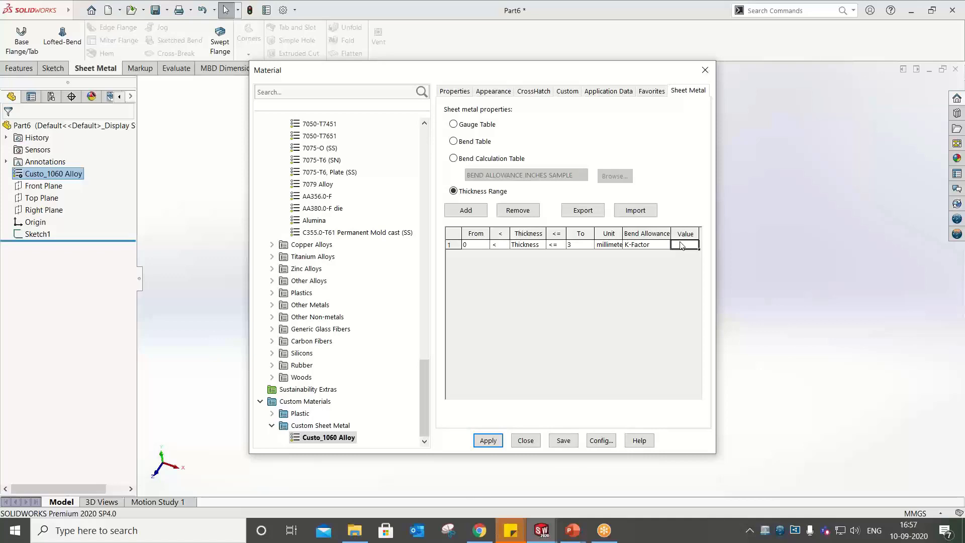
{"action": "type", "text": ".345"}
Add a thickness range row from 3 to 6 with K-Factor .587, apply the material and close the material settings
{"action": "left_click", "coordinate": [466, 210]}
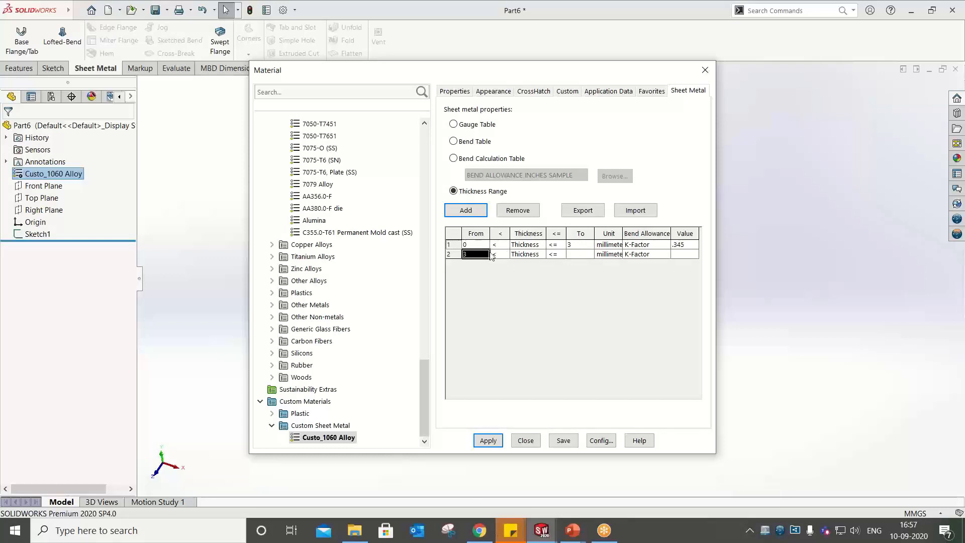
{"action": "left_click", "coordinate": [580, 255]}
{"action": "type", "text": "6"}
{"action": "left_click", "coordinate": [683, 254]}
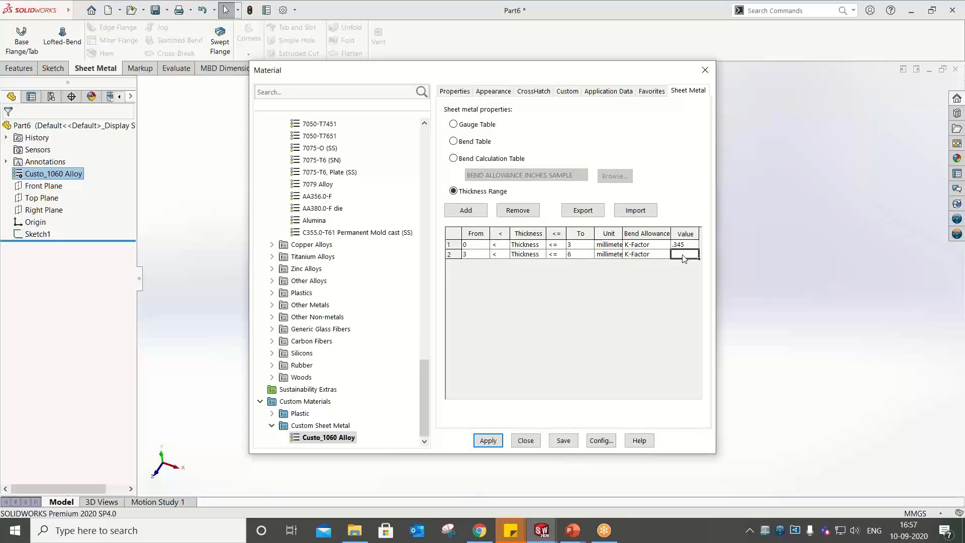
{"action": "type", "text": ".587"}
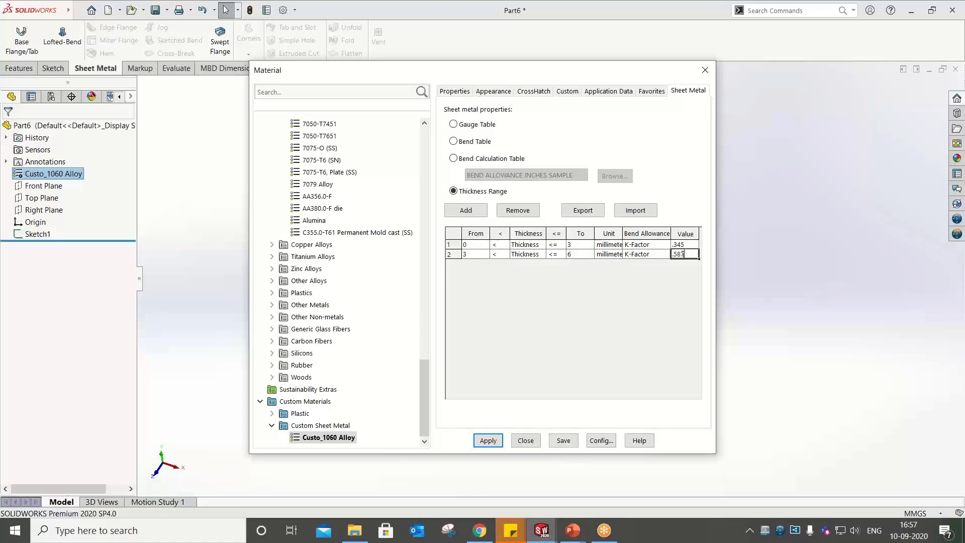
{"action": "left_click", "coordinate": [487, 441]}
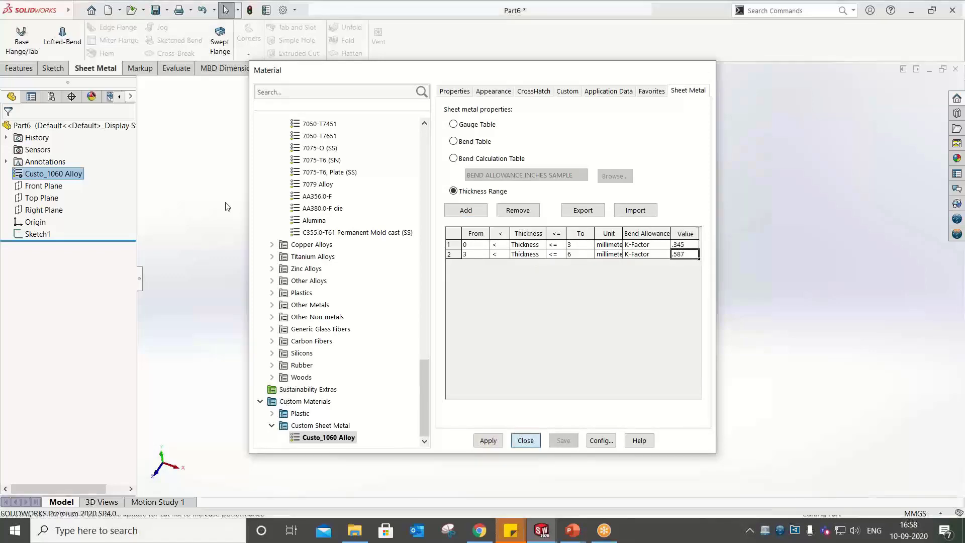
{"action": "left_click", "coordinate": [525, 440]}
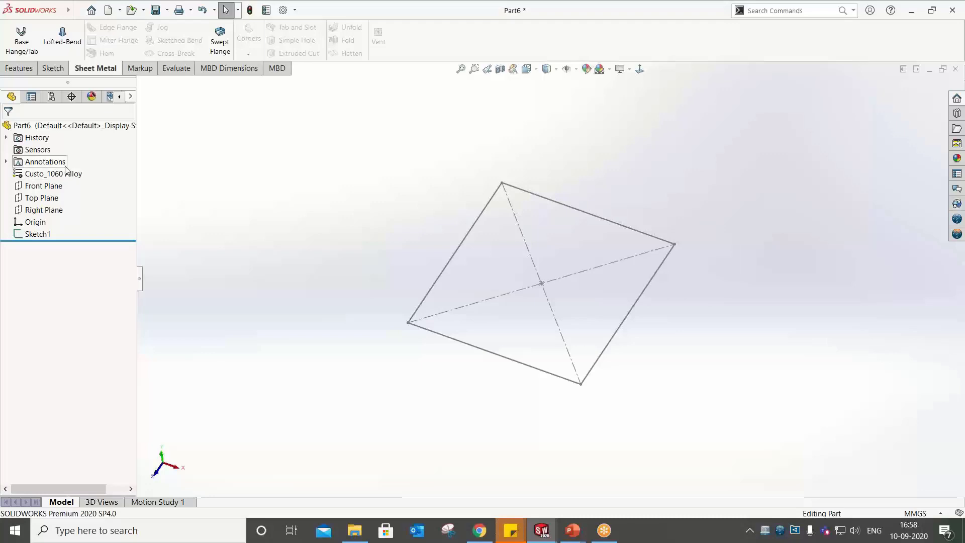
{"action": "left_click", "coordinate": [41, 198]}
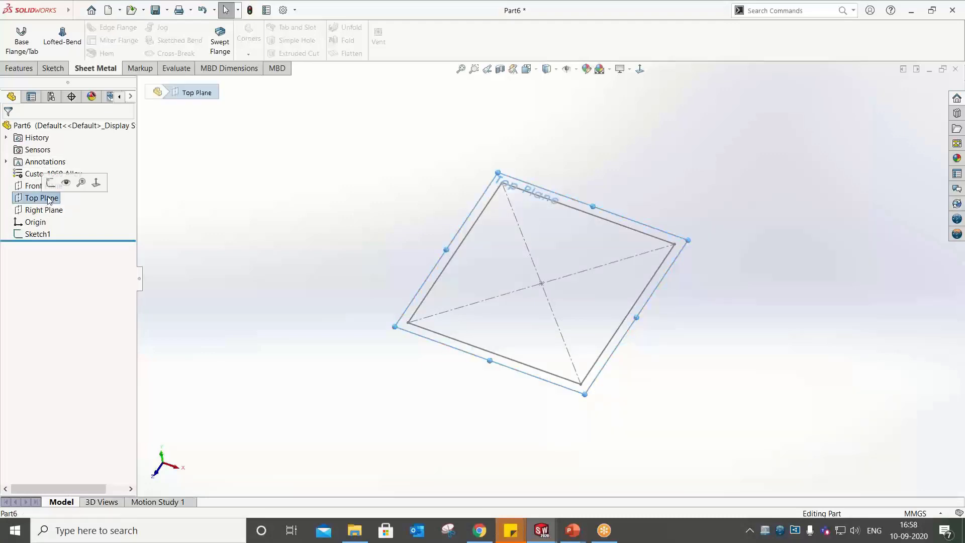
{"action": "left_click", "coordinate": [58, 182]}
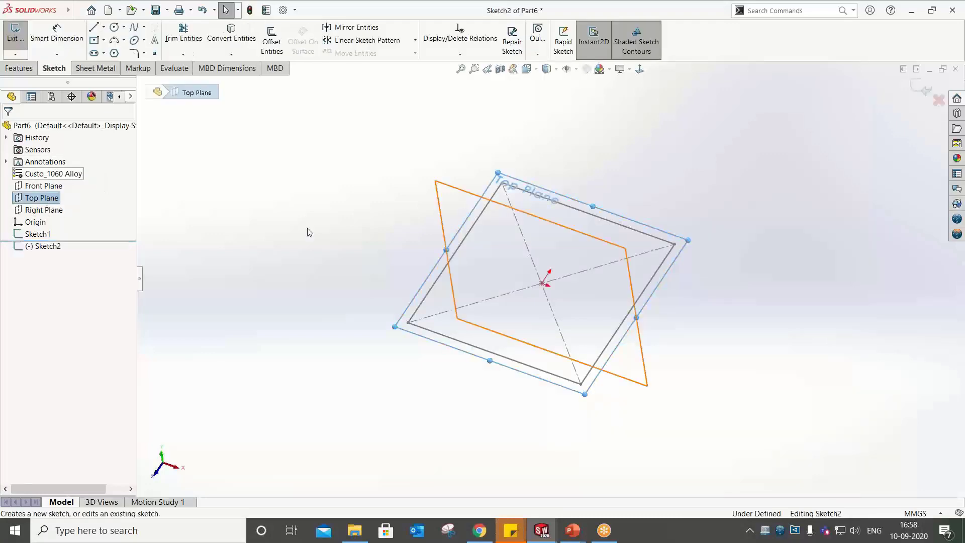
{"action": "left_click", "coordinate": [922, 88]}
Start a base flange from the existing square sketch using the material's sheet metal parameters
{"action": "left_click", "coordinate": [34, 40]}
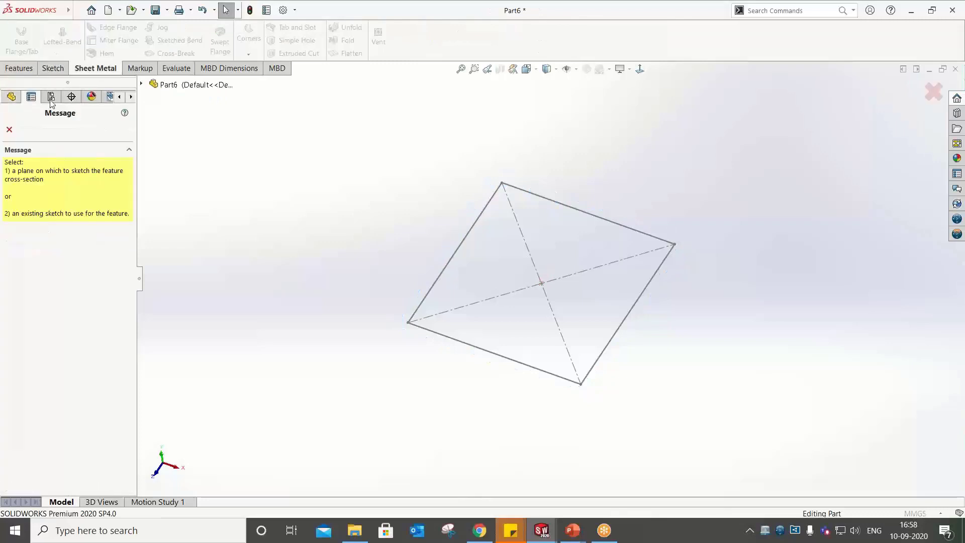
{"action": "left_click", "coordinate": [457, 253]}
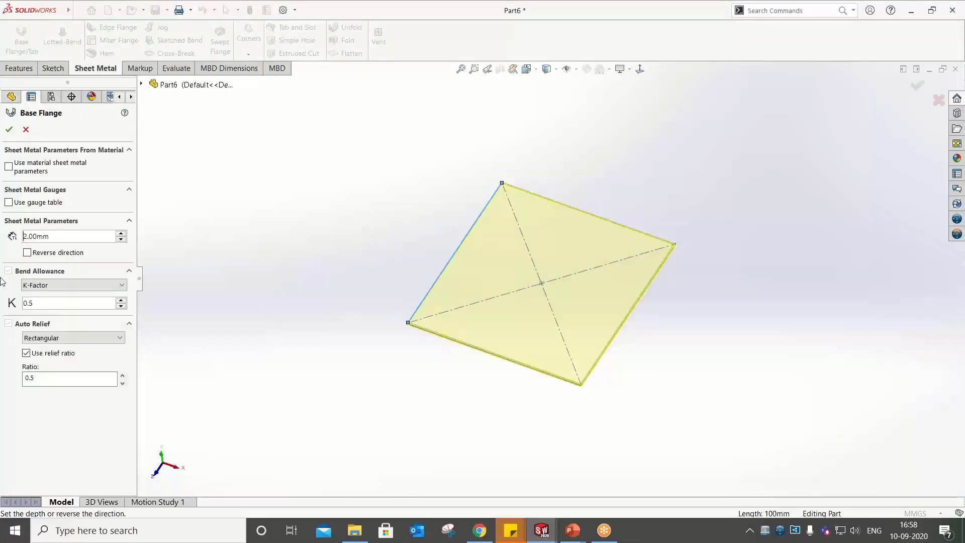
{"action": "left_click", "coordinate": [9, 167]}
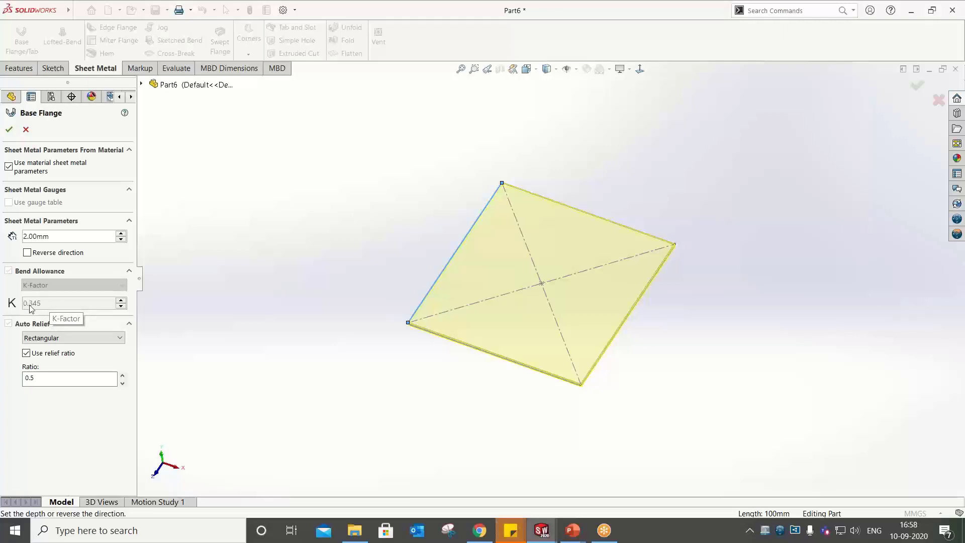
Try a thickness of 4 mm for the base flange
{"action": "left_click_drag", "start_coordinate": [50, 236], "coordinate": [2, 238]}
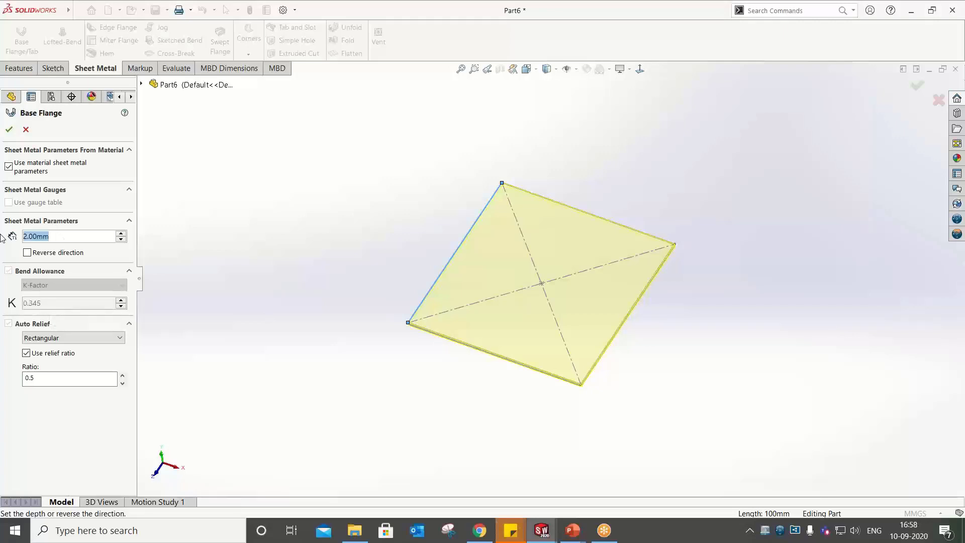
{"action": "type", "text": "4"}
{"action": "key", "text": "Return"}
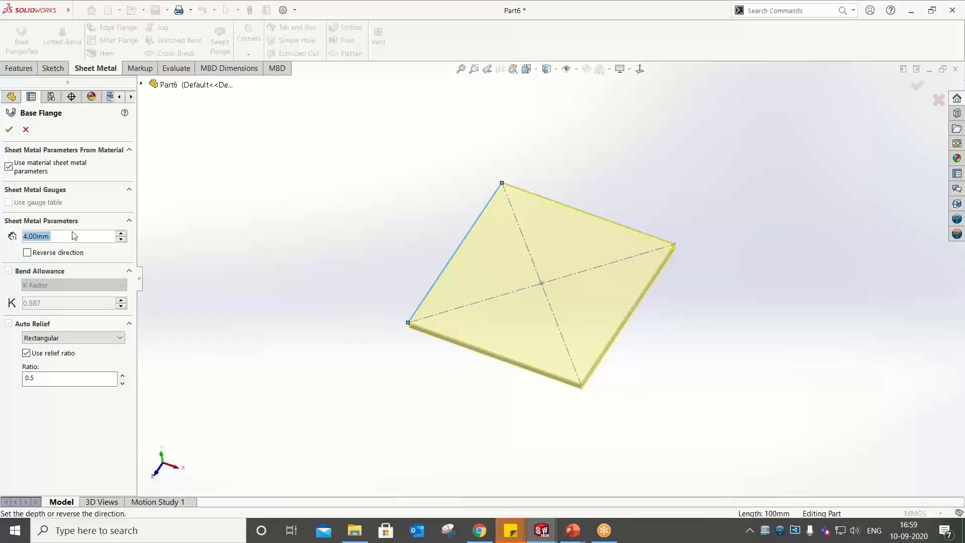
Set the base flange thickness to 2 mm and complete the feature
{"action": "type", "text": "2"}
{"action": "key", "text": "Return"}
{"action": "left_click", "coordinate": [9, 129]}
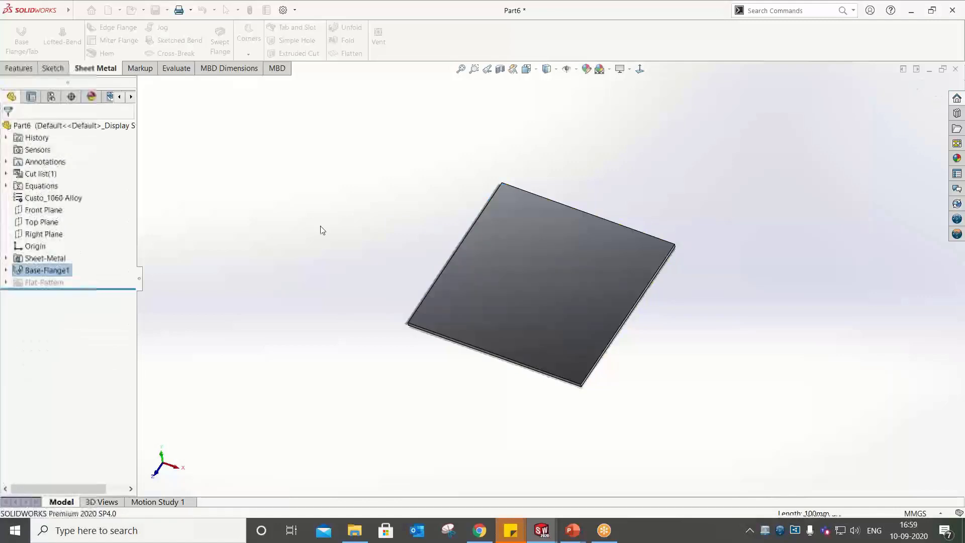
Start an upward edge flange 45 mm long at 90 degrees on the plate's near-left edge
{"action": "middle_click_drag", "start_coordinate": [322, 230], "coordinate": [385, 272]}
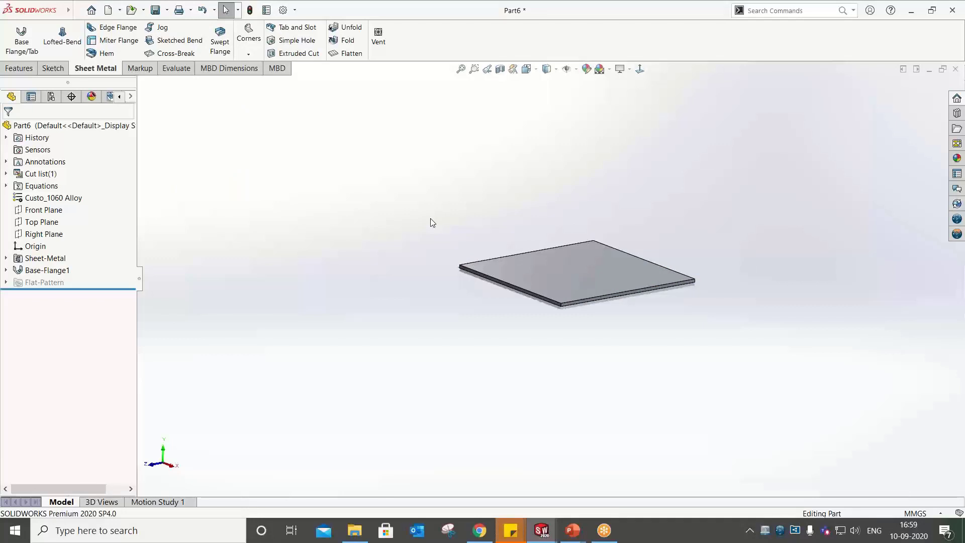
{"action": "left_click", "coordinate": [105, 30]}
{"action": "left_click", "coordinate": [523, 297]}
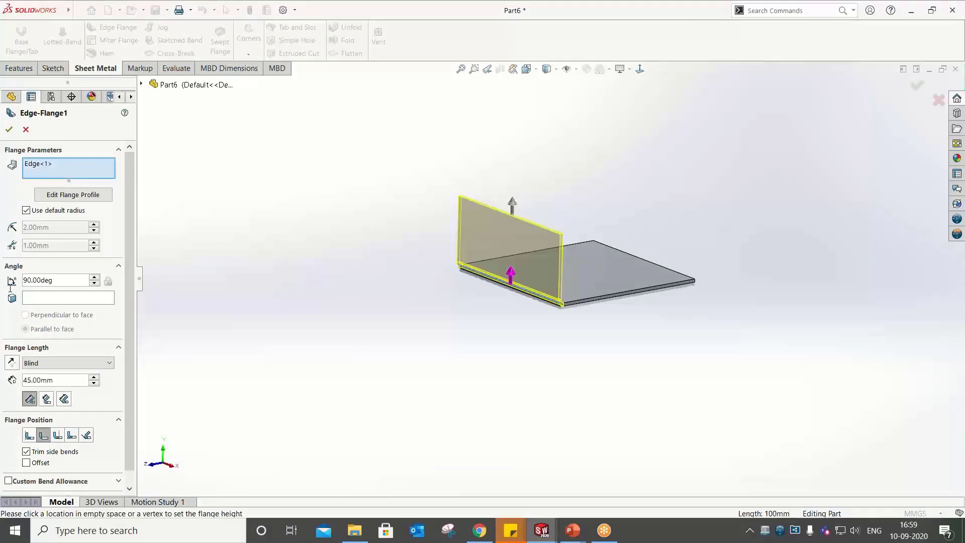
Try turning off the default bend radius for the edge flange, and restore it
{"action": "left_click_drag", "start_coordinate": [76, 279], "coordinate": [2, 288]}
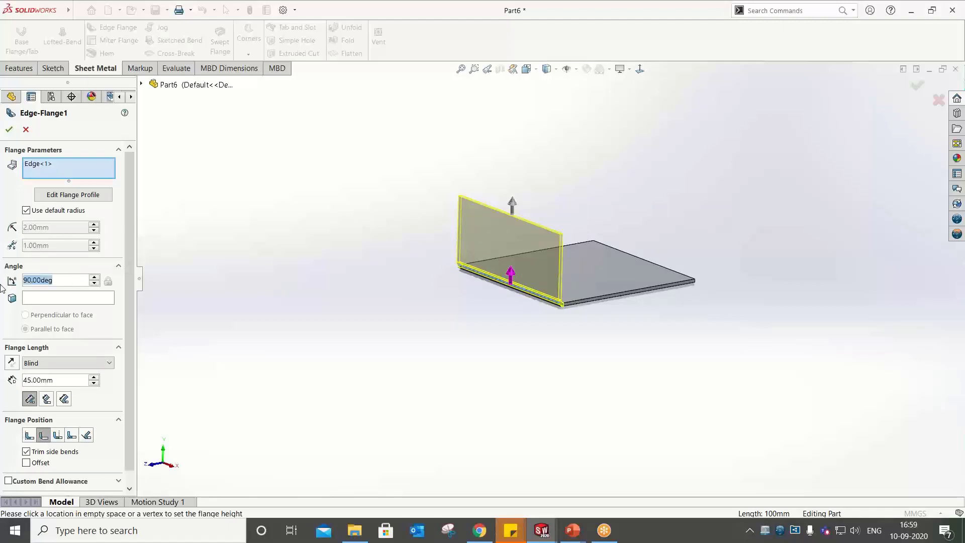
{"action": "left_click", "coordinate": [26, 211]}
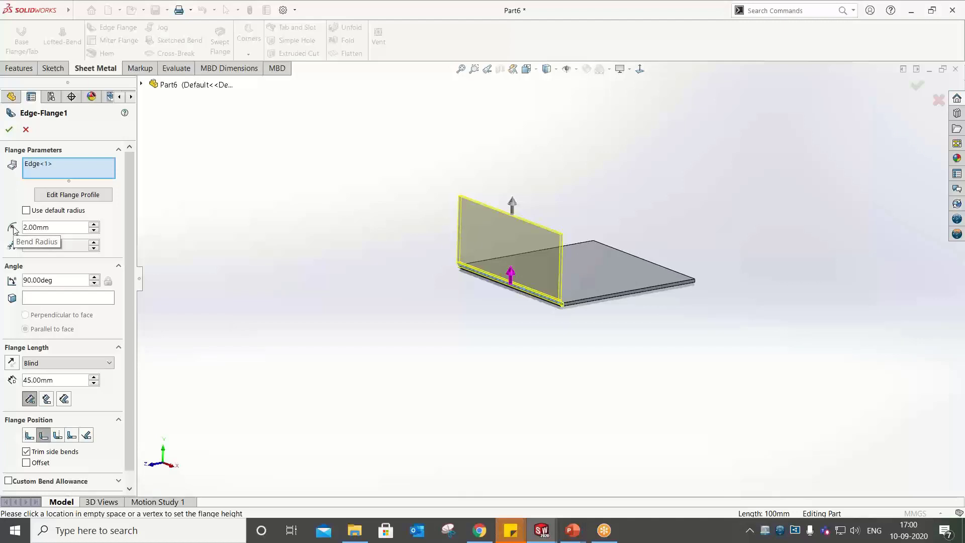
{"action": "left_click", "coordinate": [27, 210]}
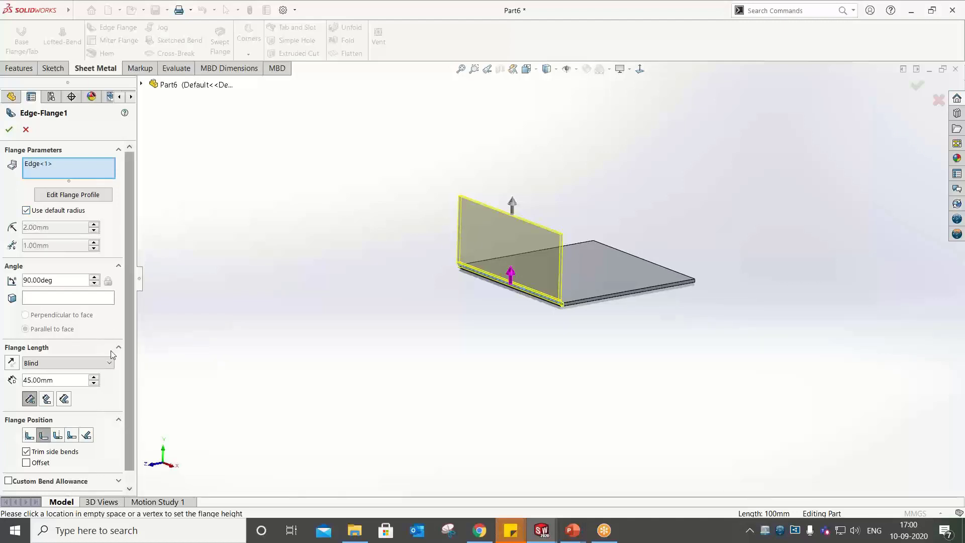
Try the Up To Edge And Merge and Up To Vertex flange length options, and return to Blind
{"action": "left_click", "coordinate": [49, 363]}
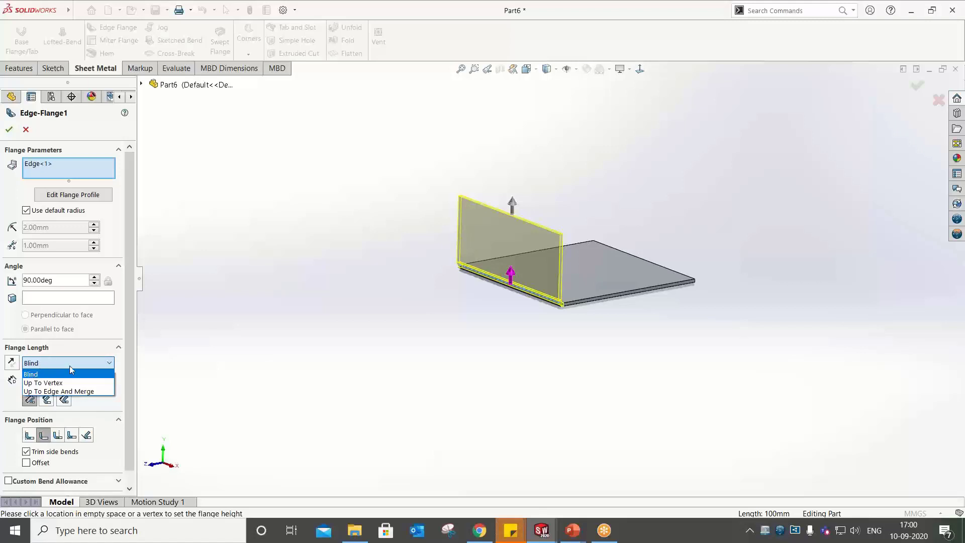
{"action": "left_click", "coordinate": [56, 392]}
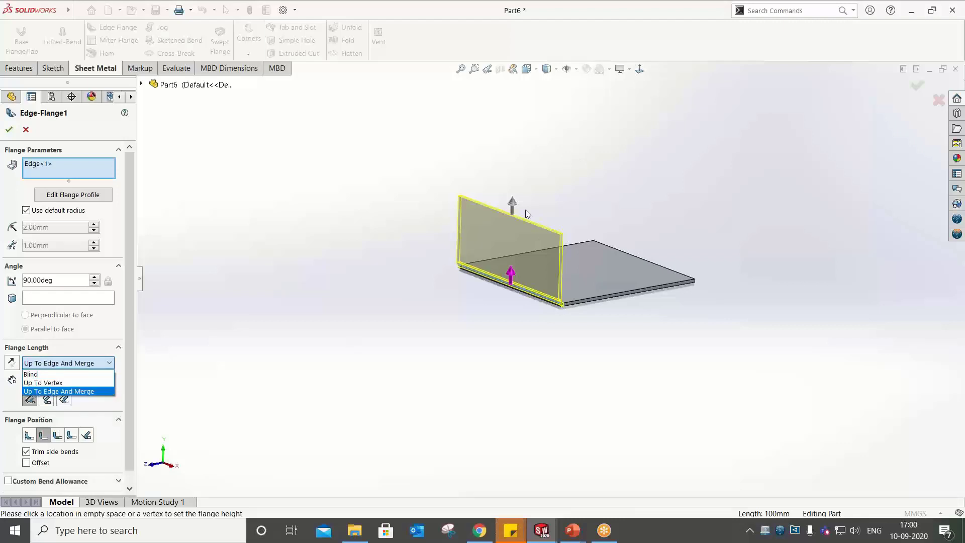
{"action": "left_click", "coordinate": [63, 383]}
{"action": "left_click", "coordinate": [31, 374]}
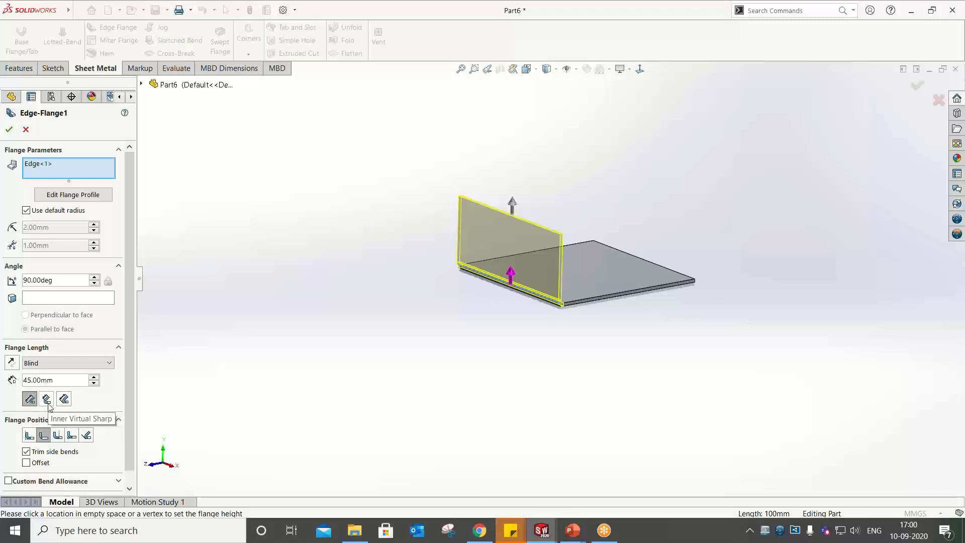
Compare Inner and Outer Virtual Sharp as the flange length reference at the bend corner, and choose Tangent Bend
{"action": "left_click", "coordinate": [47, 399]}
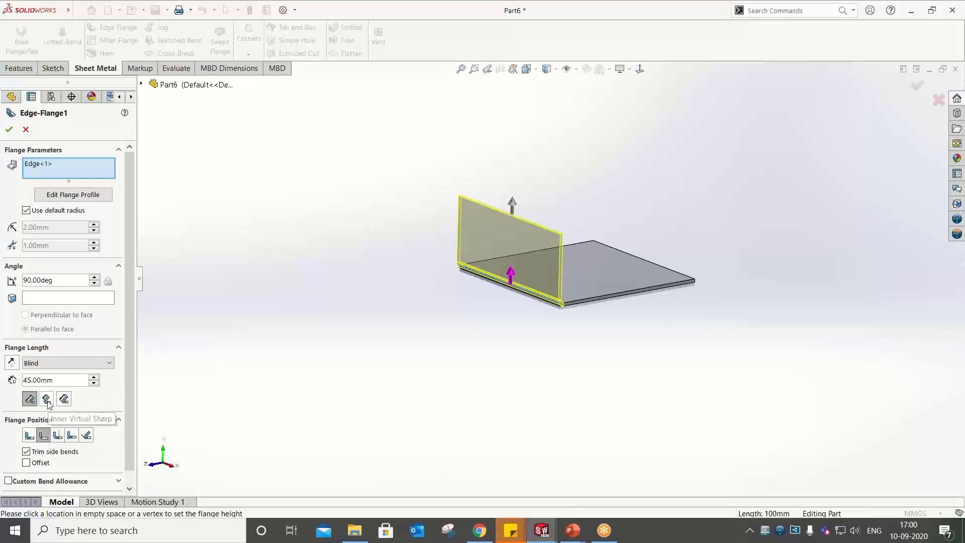
{"action": "scroll", "coordinate": [510, 300], "scroll_direction": "down", "scroll_amount": 6}
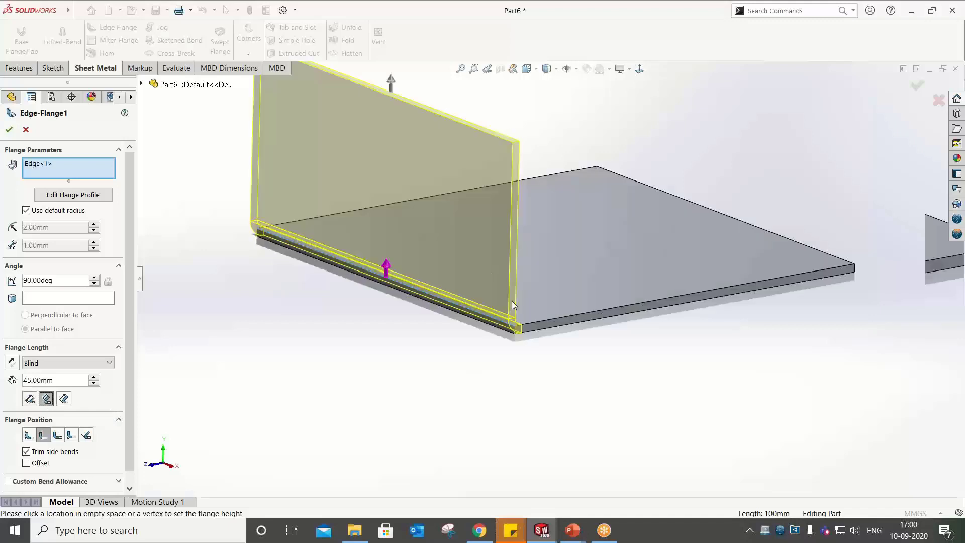
{"action": "scroll", "coordinate": [509, 300], "scroll_direction": "down", "scroll_amount": 3}
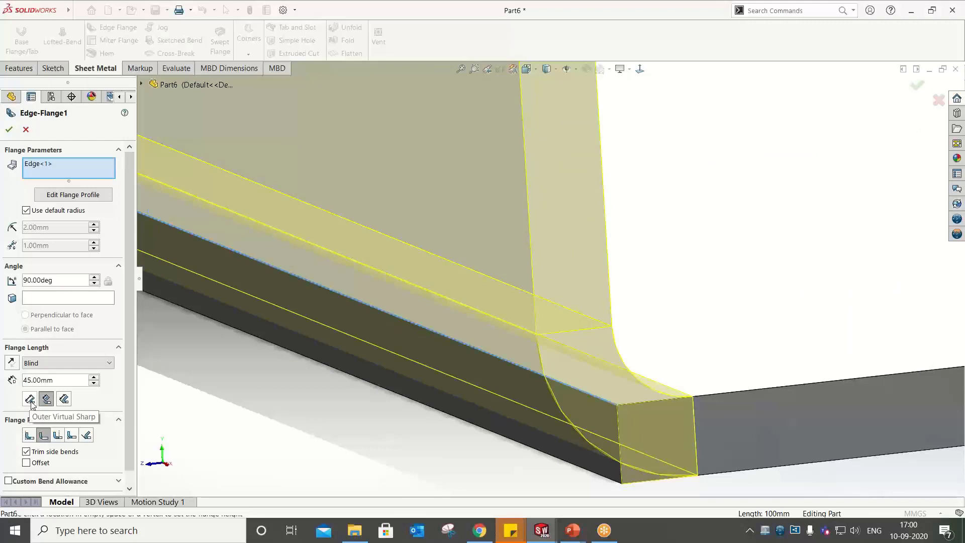
{"action": "left_click", "coordinate": [30, 401]}
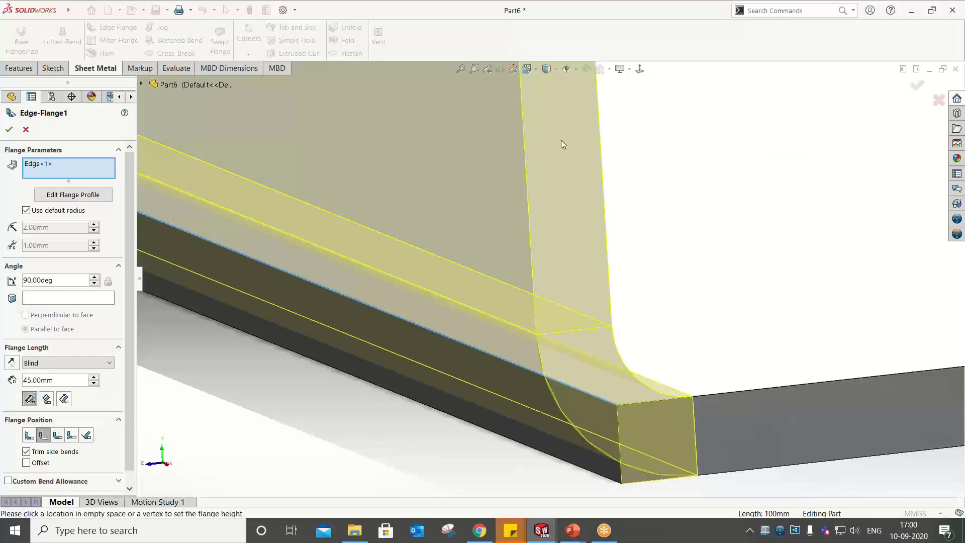
{"action": "left_click", "coordinate": [47, 399]}
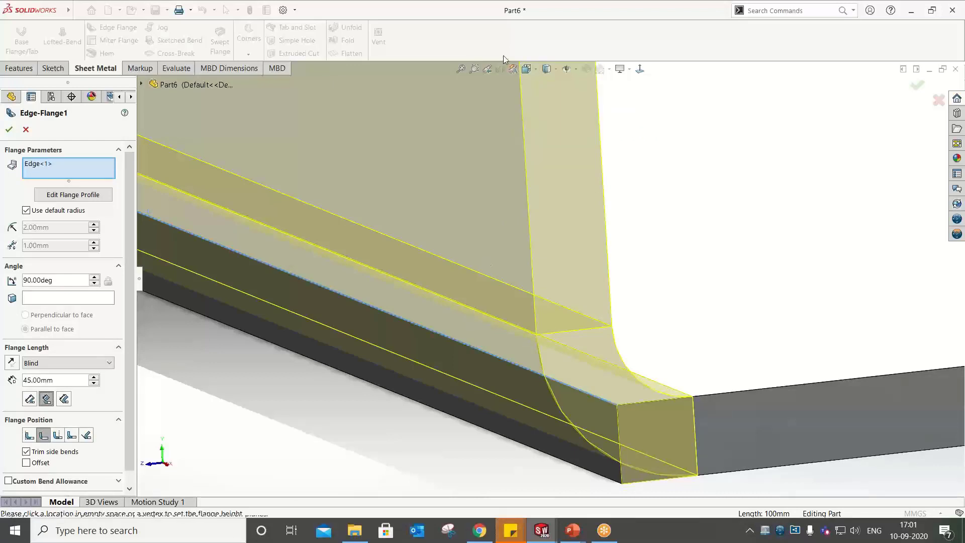
{"action": "left_click", "coordinate": [66, 402]}
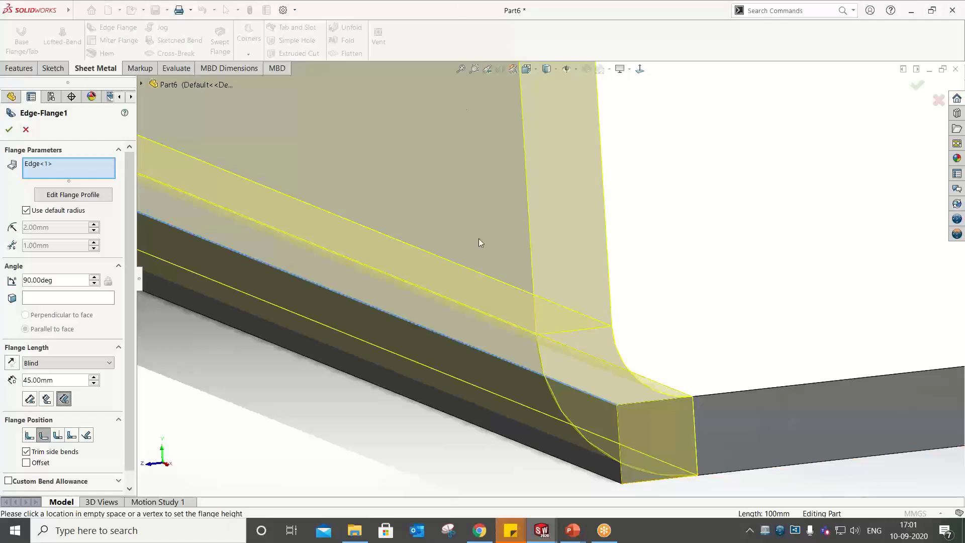
Compare the Material Inside, Bend Outside and Tangent to Bend flange positions at the bend corner, and return to Material Outside
{"action": "scroll", "coordinate": [489, 239], "scroll_direction": "up", "scroll_amount": 5}
{"action": "scroll", "coordinate": [527, 143], "scroll_direction": "down", "scroll_amount": 2}
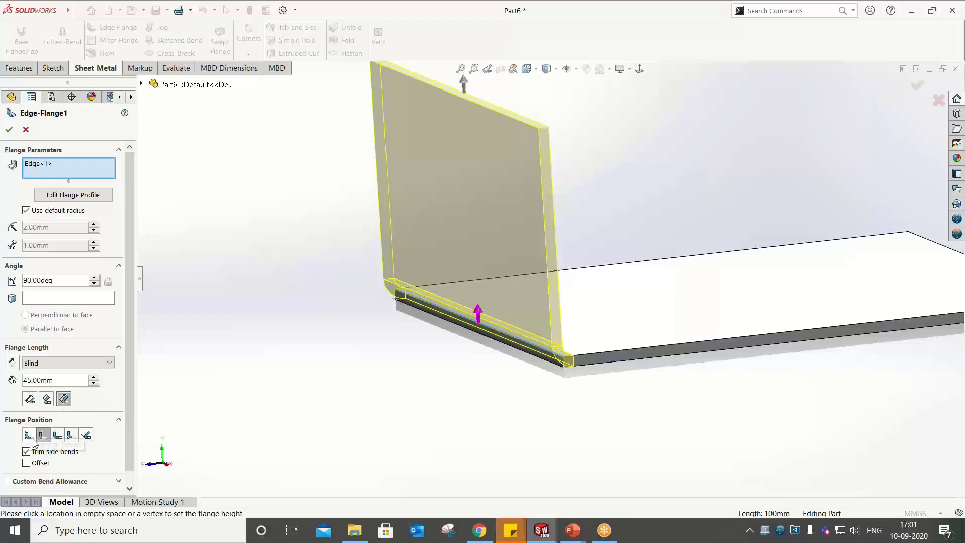
{"action": "scroll", "coordinate": [628, 297], "scroll_direction": "down", "scroll_amount": 4}
{"action": "scroll", "coordinate": [628, 297], "scroll_direction": "down", "scroll_amount": 3}
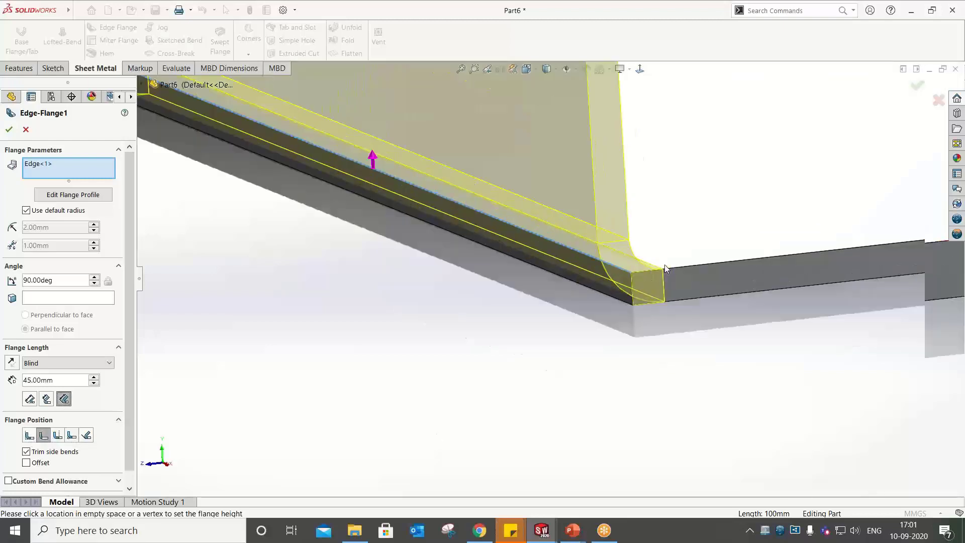
{"action": "scroll", "coordinate": [624, 272], "scroll_direction": "down", "scroll_amount": 2}
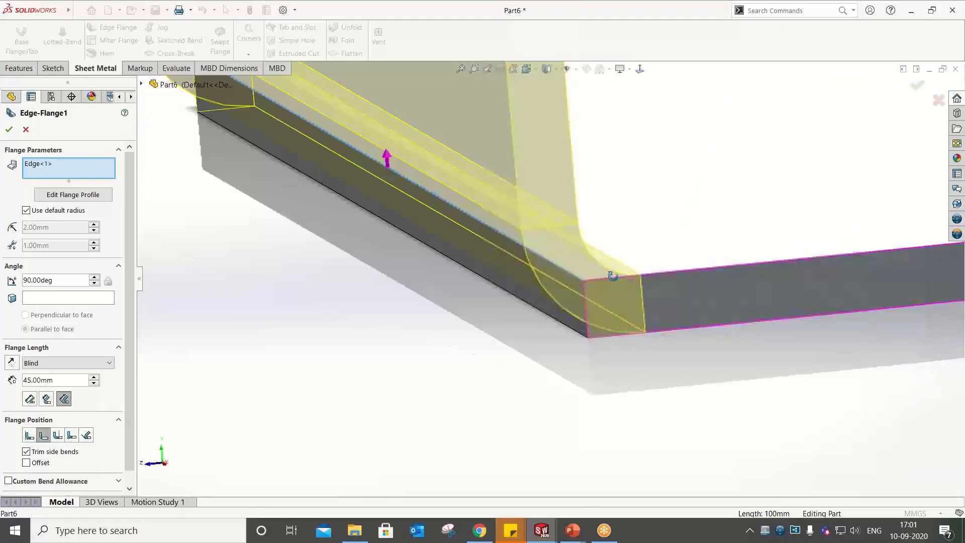
{"action": "left_click", "coordinate": [28, 438]}
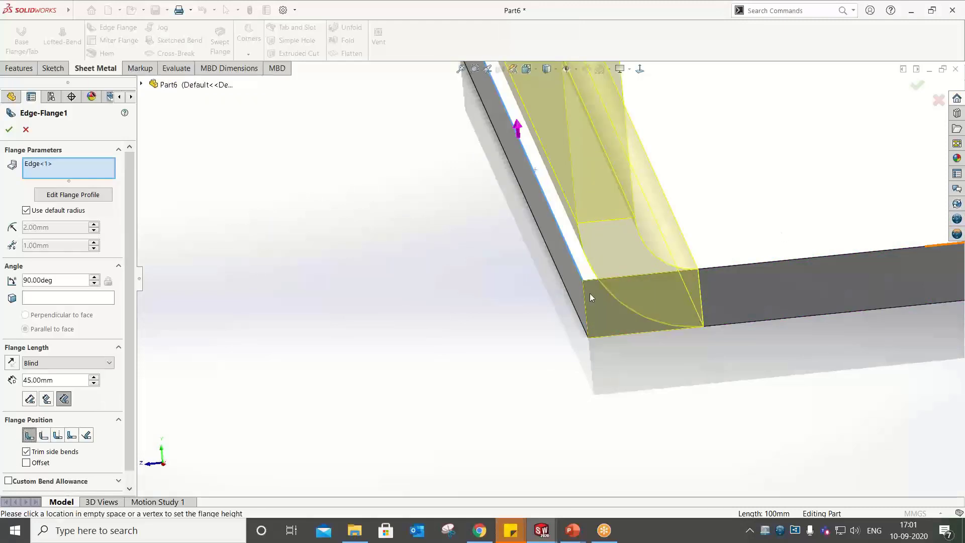
{"action": "left_click", "coordinate": [44, 435]}
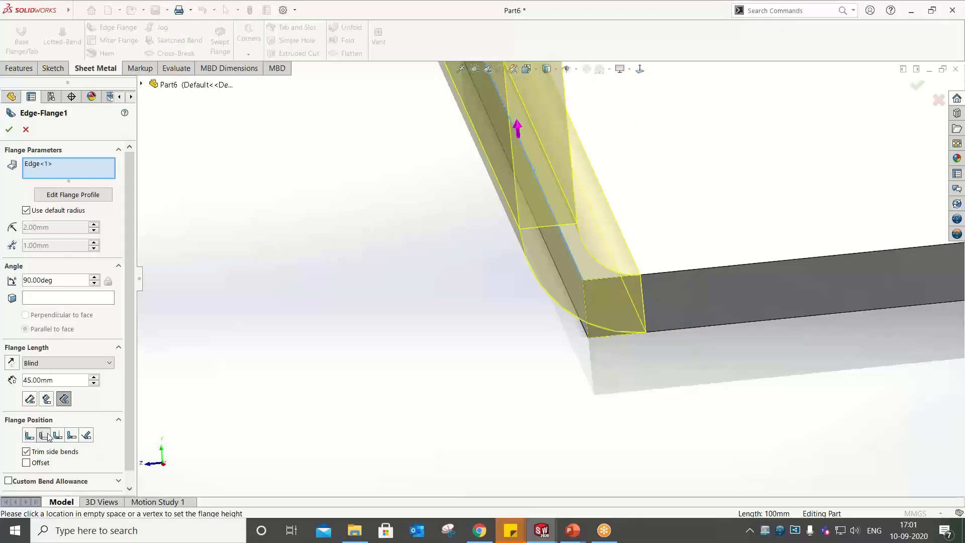
{"action": "left_click", "coordinate": [57, 435]}
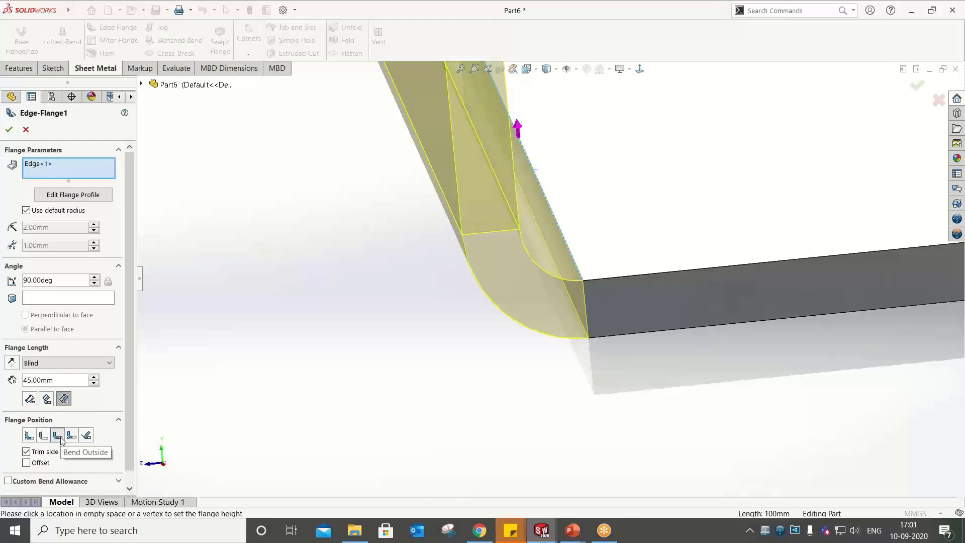
{"action": "left_click", "coordinate": [87, 435]}
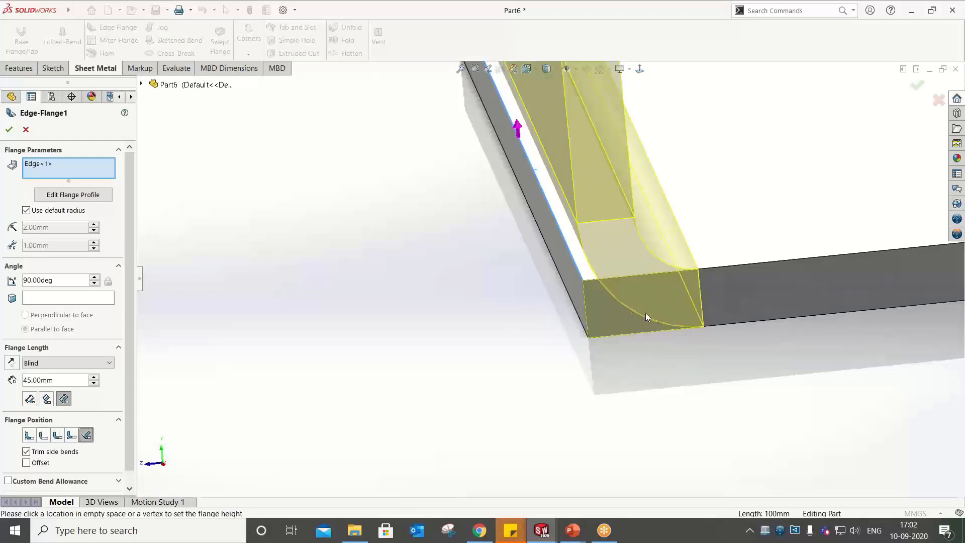
{"action": "left_click", "coordinate": [44, 435]}
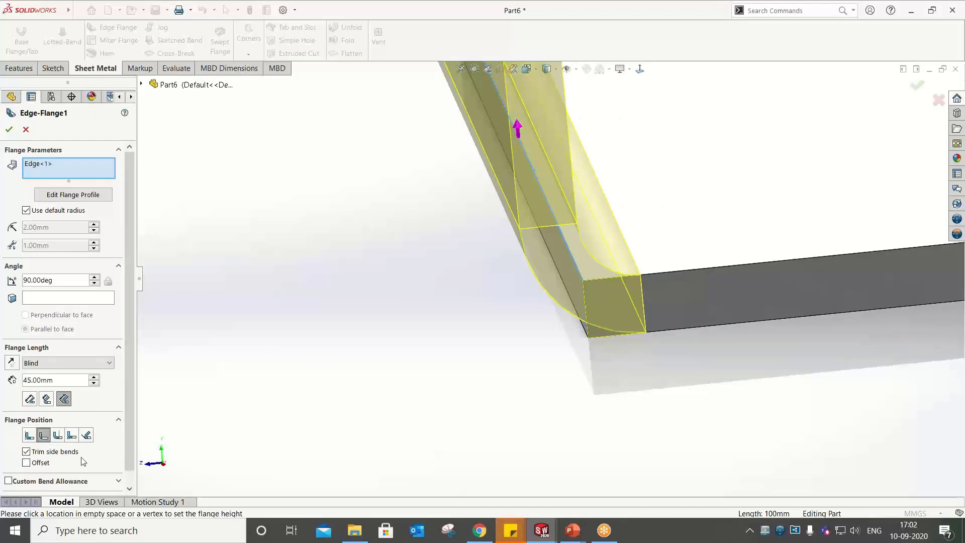
Turn off trimming of side bends, enable a custom K-Factor bend allowance, and accept the edge flange
{"action": "left_click", "coordinate": [27, 452]}
{"action": "scroll", "coordinate": [76, 427], "scroll_direction": "down", "scroll_amount": 1}
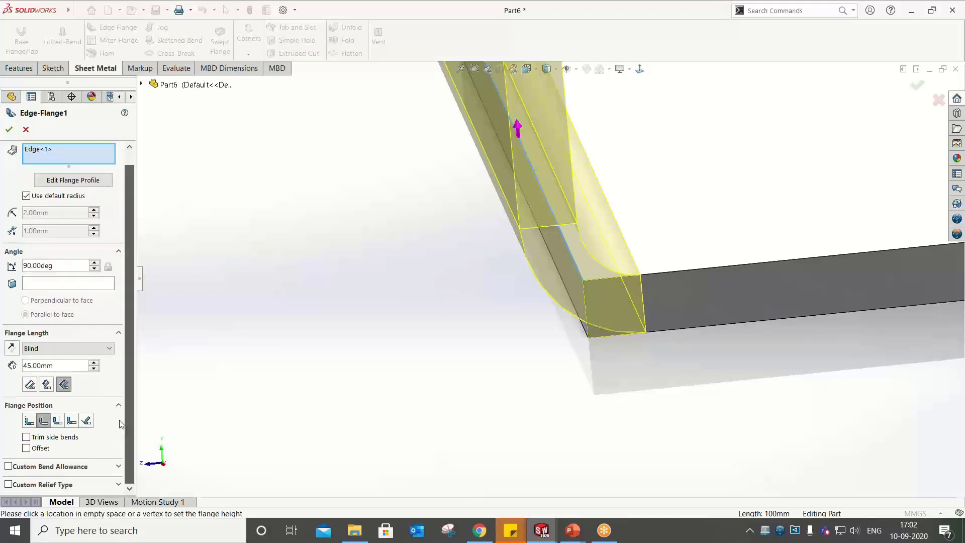
{"action": "left_click", "coordinate": [15, 467]}
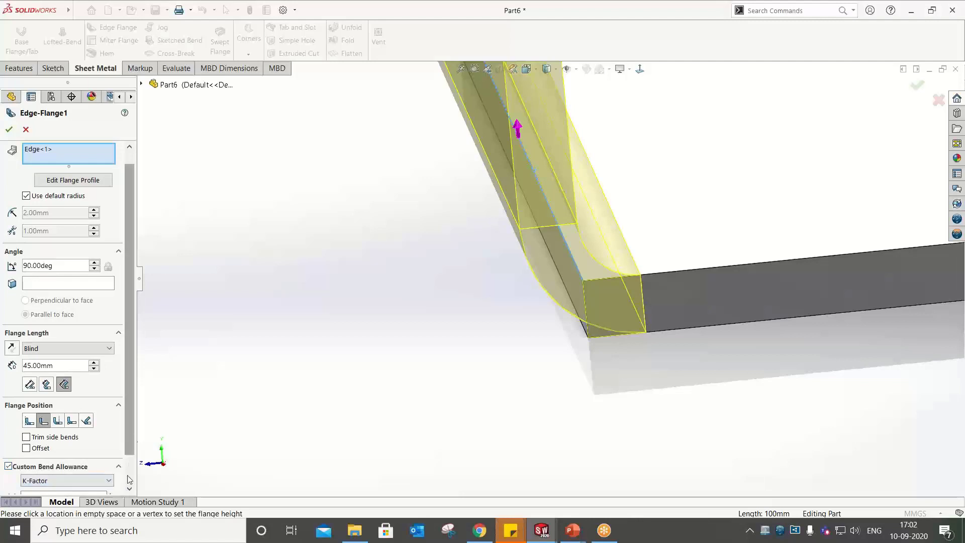
{"action": "left_click", "coordinate": [129, 488]}
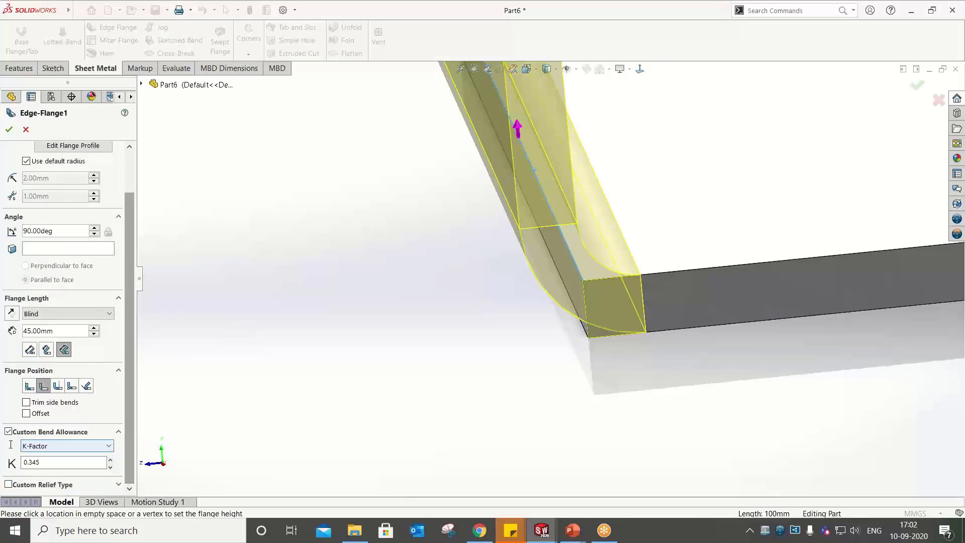
{"action": "left_click_drag", "start_coordinate": [52, 463], "coordinate": [1, 464]}
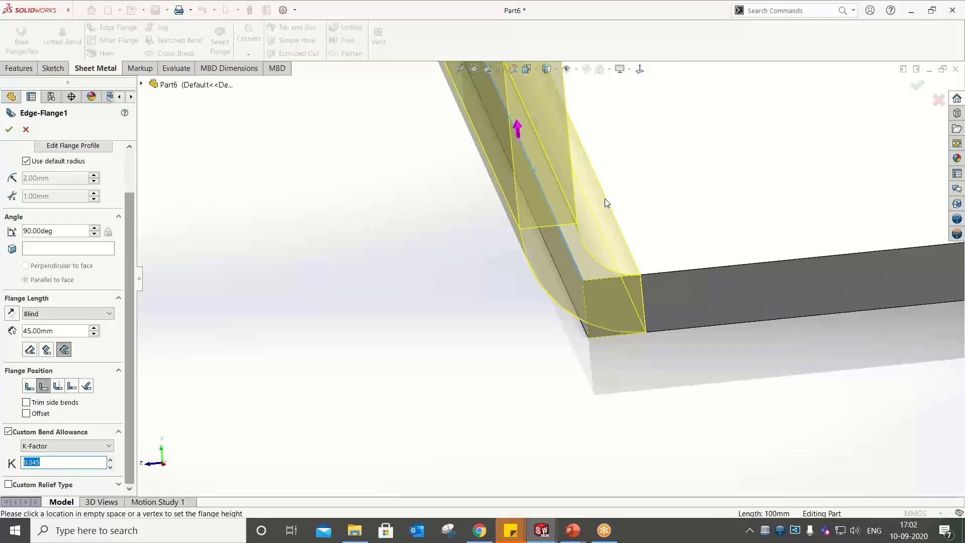
{"action": "left_click", "coordinate": [9, 132]}
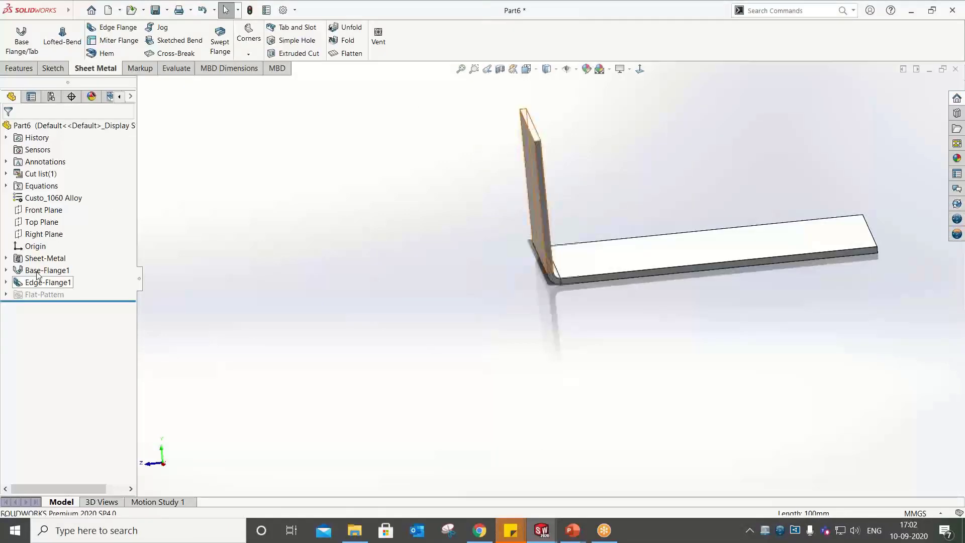
Edit the edge flange and set its length to 40 mm, and then reduce it to 30 mm
{"action": "left_click", "coordinate": [34, 255]}
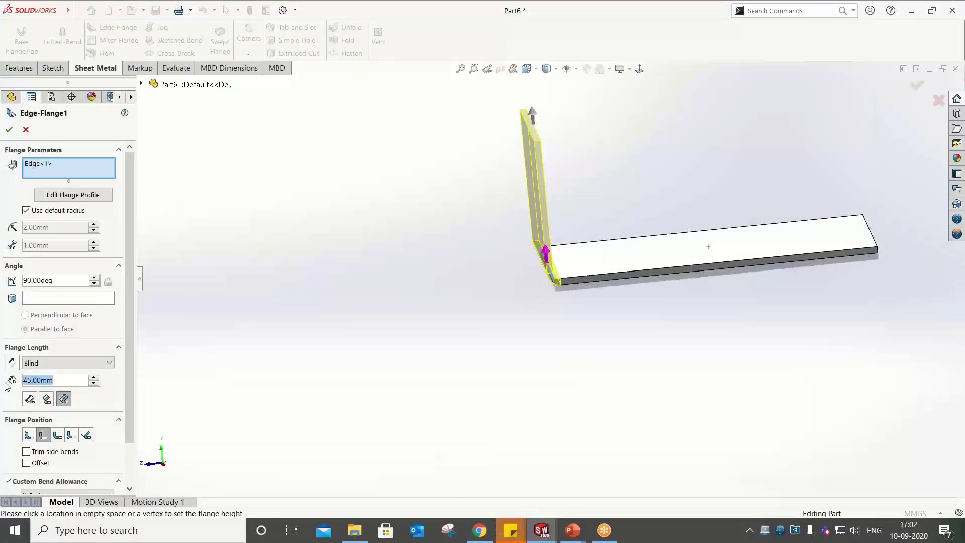
{"action": "type", "text": "40"}
{"action": "key", "text": "Return"}
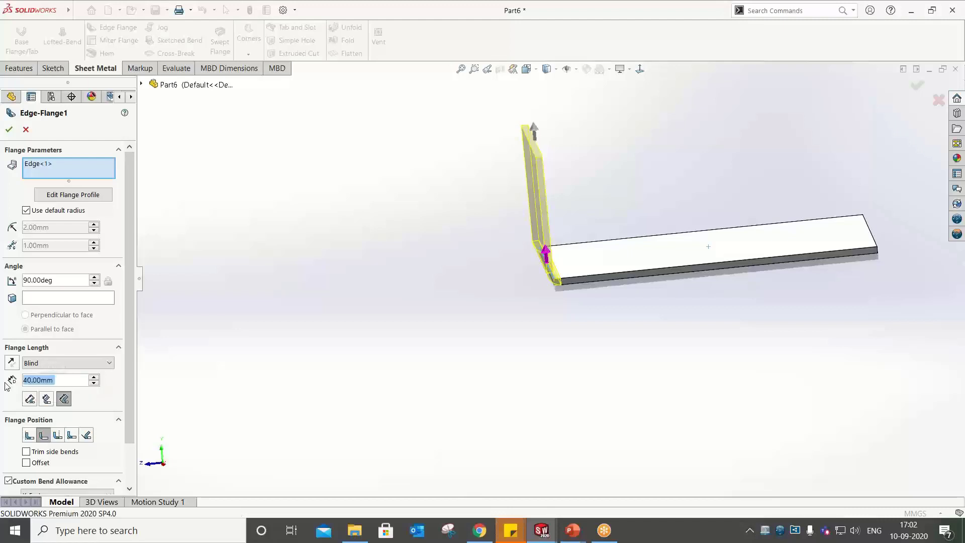
{"action": "type", "text": "30"}
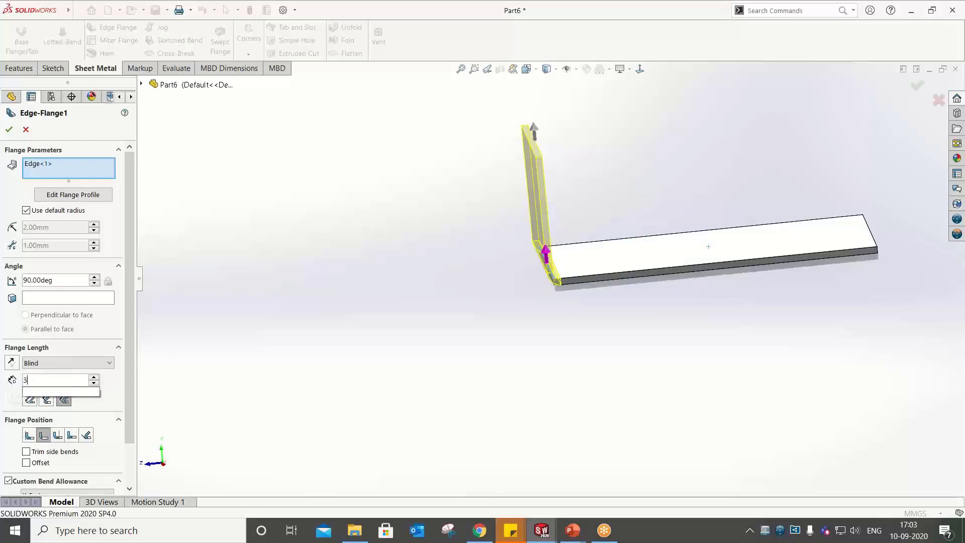
{"action": "key", "text": "Return"}
Add the opposite edge of the base plate to the edge flange and accept the change
{"action": "middle_click_drag", "start_coordinate": [704, 241], "coordinate": [812, 220]}
{"action": "left_click", "coordinate": [818, 196]}
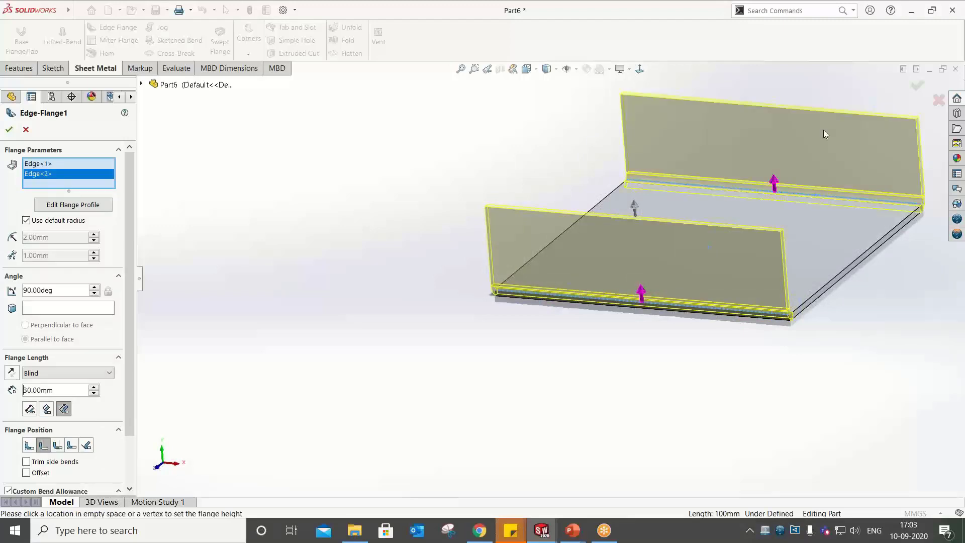
{"action": "middle_click_drag", "start_coordinate": [823, 130], "coordinate": [687, 495]}
{"action": "key", "text": "Return"}
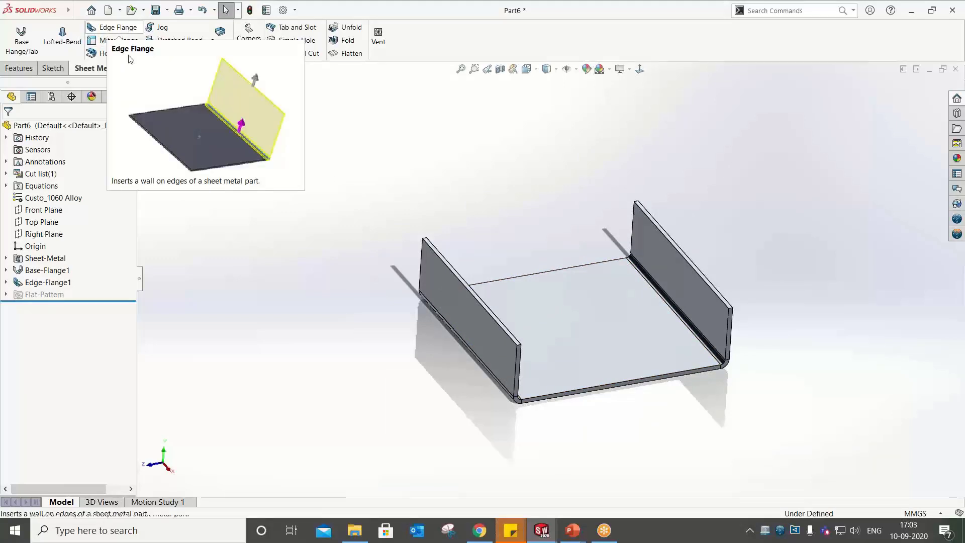
Delete the edge flange feature from the part, leaving only the base flange
{"action": "left_click", "coordinate": [50, 282]}
{"action": "right_click", "coordinate": [53, 284]}
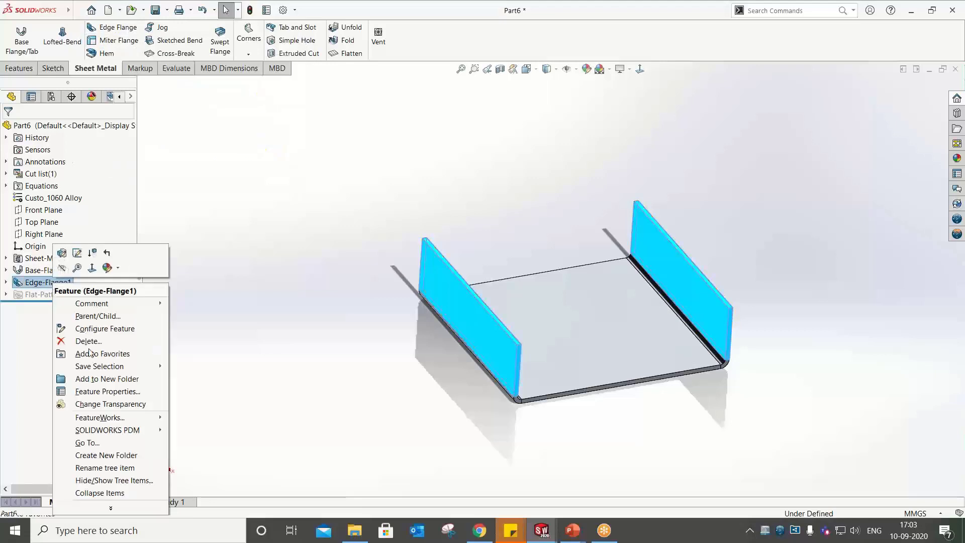
{"action": "left_click", "coordinate": [83, 338]}
{"action": "left_click", "coordinate": [556, 201]}
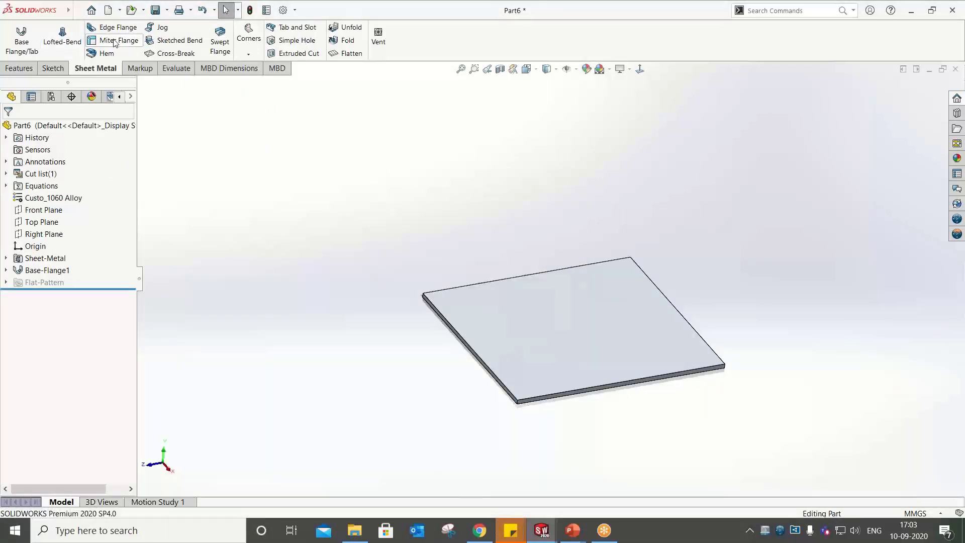
{"action": "left_click", "coordinate": [115, 40]}
{"action": "left_click", "coordinate": [524, 401]}
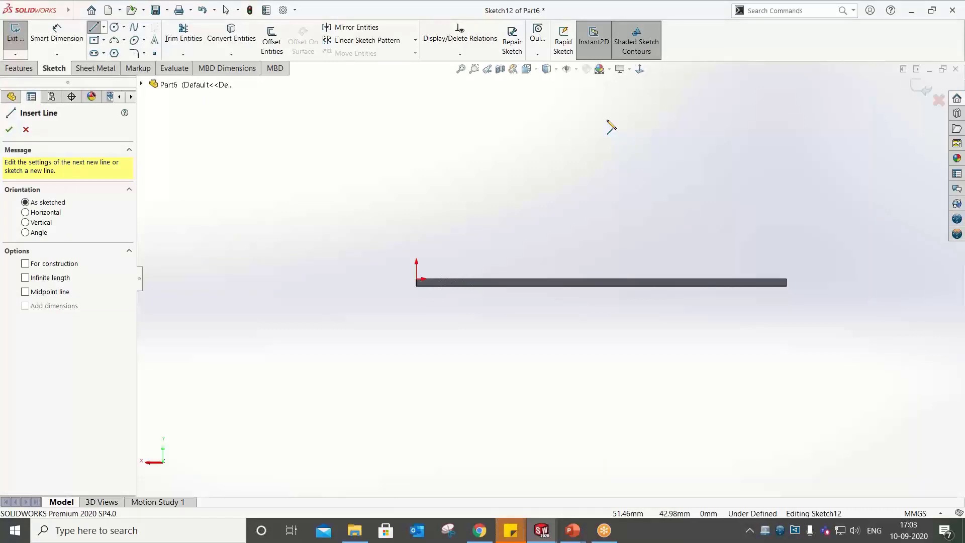
{"action": "left_click", "coordinate": [938, 100]}
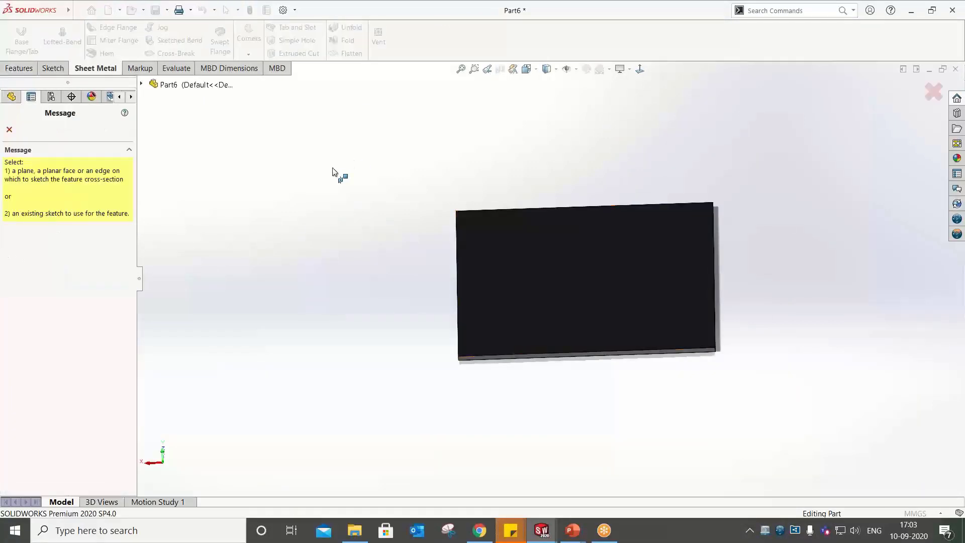
Start a miter flange profile sketch at the end of a plate edge and draw a vertical line about 17 mm up from the origin
{"action": "left_click", "coordinate": [464, 360]}
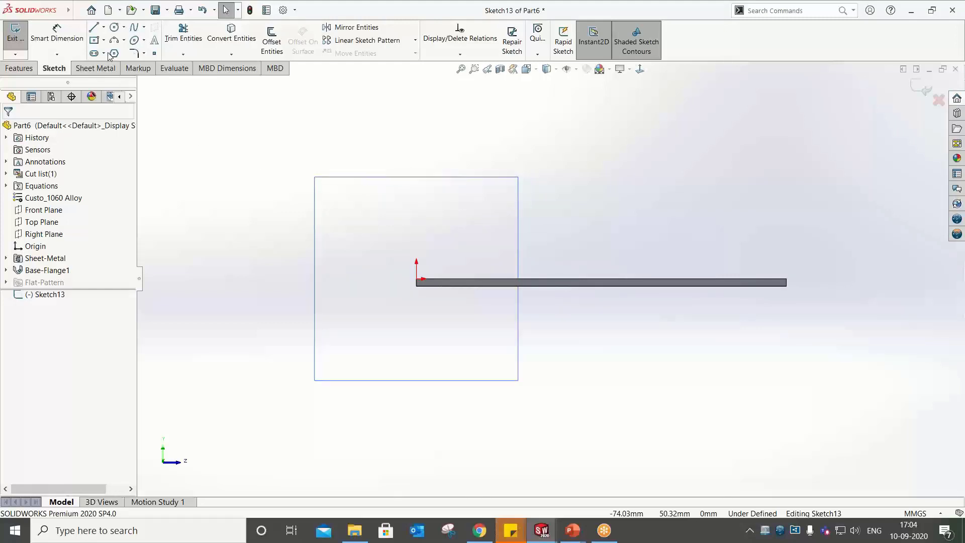
{"action": "left_click", "coordinate": [94, 28]}
{"action": "left_click", "coordinate": [416, 279]}
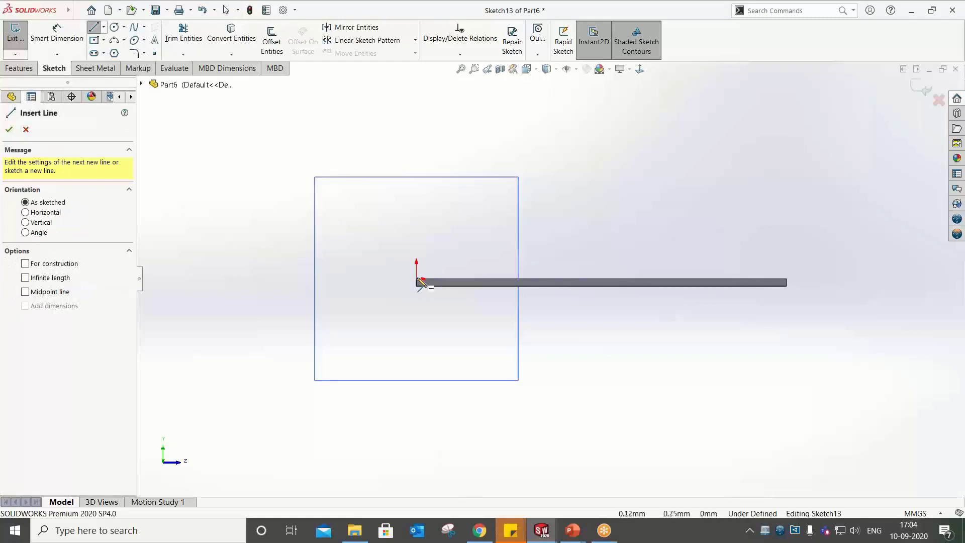
{"action": "left_click", "coordinate": [416, 217]}
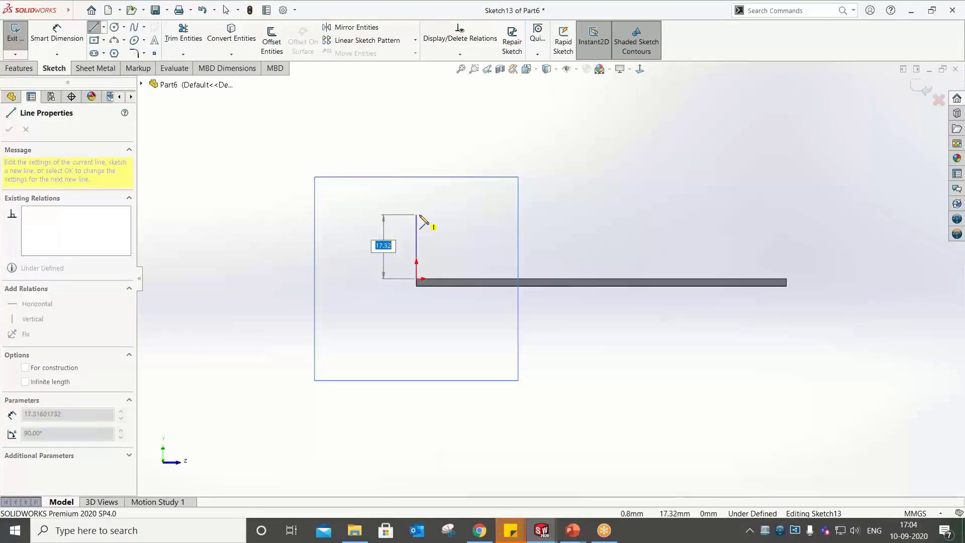
{"action": "type", "text": "15"}
{"action": "key", "text": "Return"}
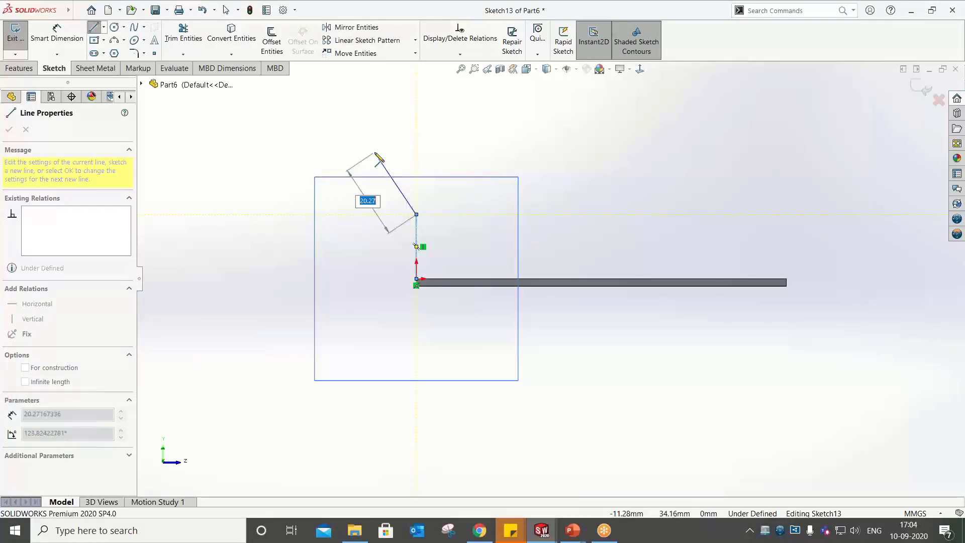
Continue the profile with a 20 mm line slanting outward and a 15 mm horizontal line, and finish the sketch
{"action": "type", "text": "20"}
{"action": "key", "text": "Return"}
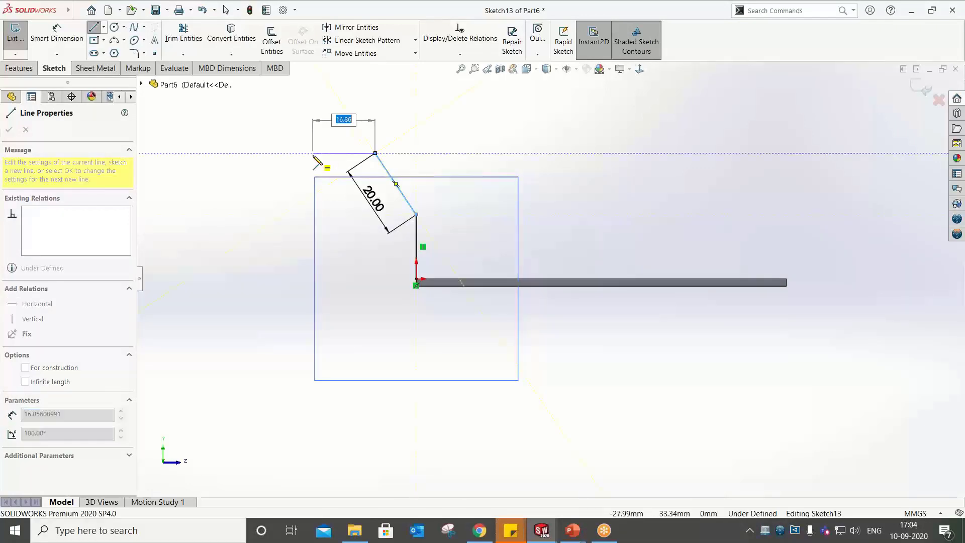
{"action": "type", "text": "15"}
{"action": "key", "text": "Return"}
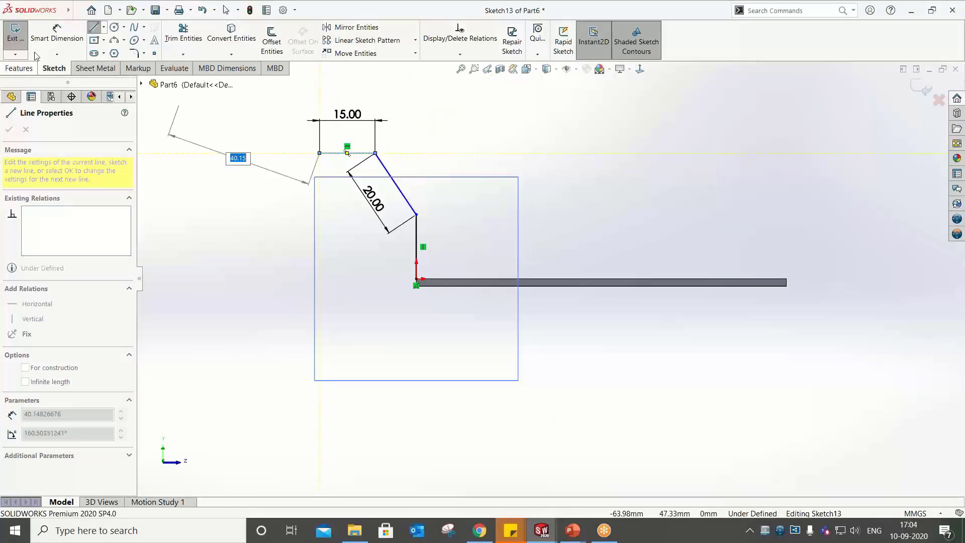
{"action": "left_click", "coordinate": [928, 92]}
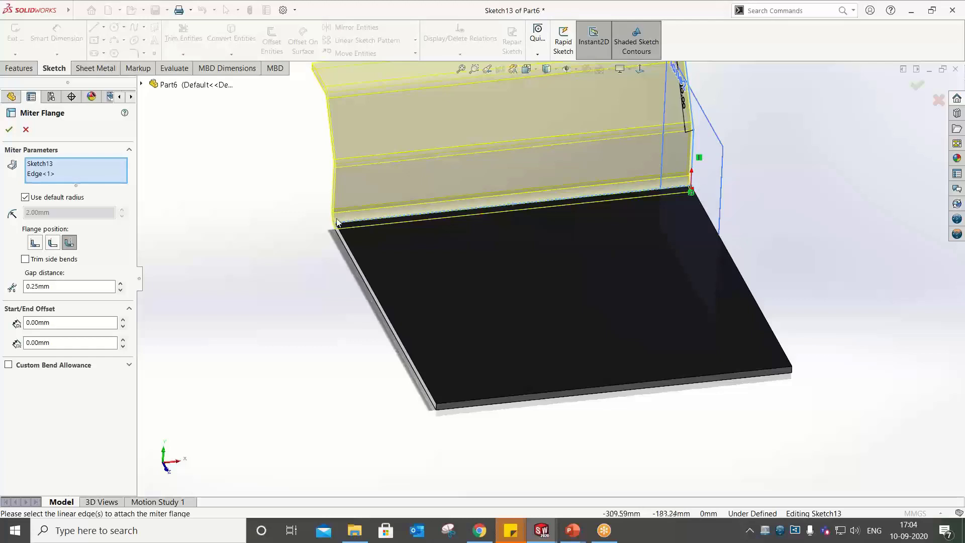
Compare the Material Outside and Material Inside miter flange positions at the bend corner, and choose Material Inside
{"action": "scroll", "coordinate": [334, 216], "scroll_direction": "down", "scroll_amount": 5}
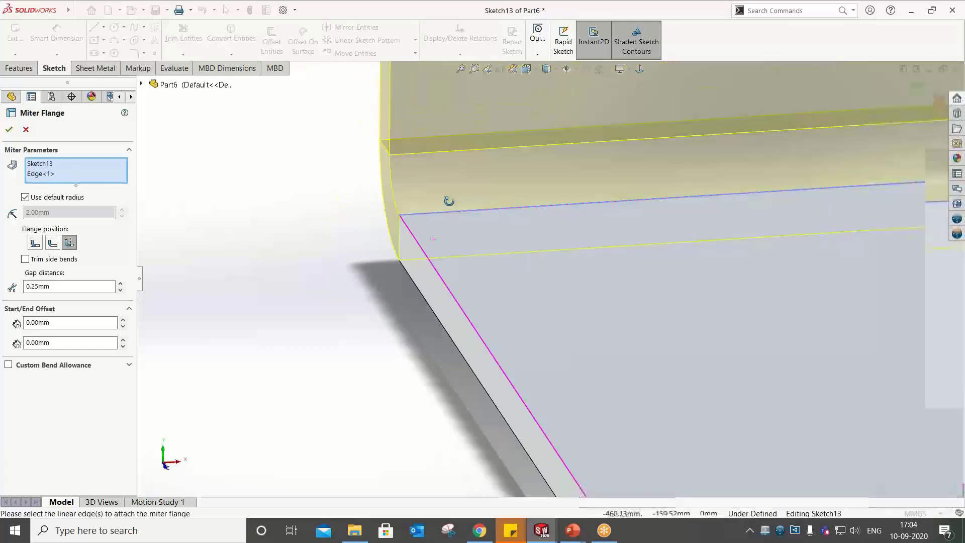
{"action": "middle_click_drag", "start_coordinate": [449, 201], "coordinate": [174, 245]}
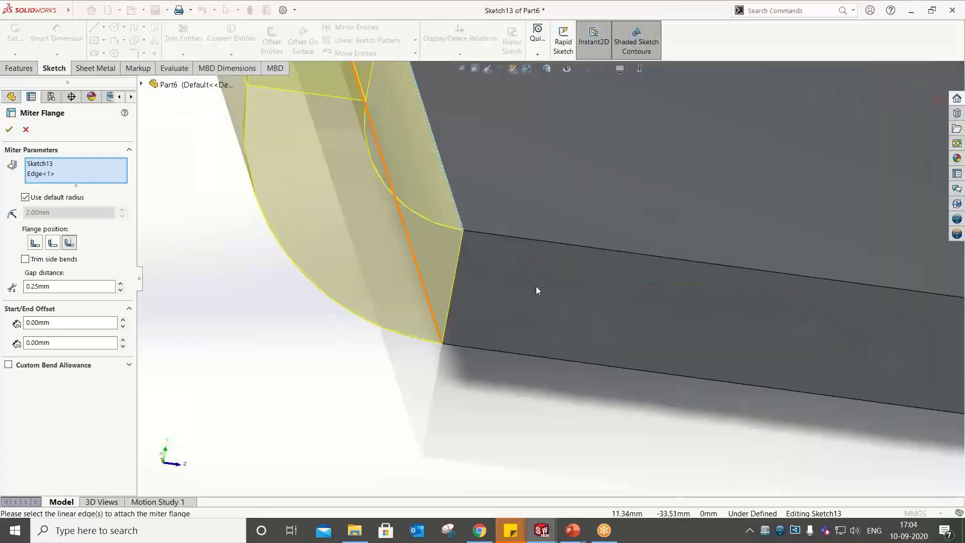
{"action": "left_click", "coordinate": [53, 244]}
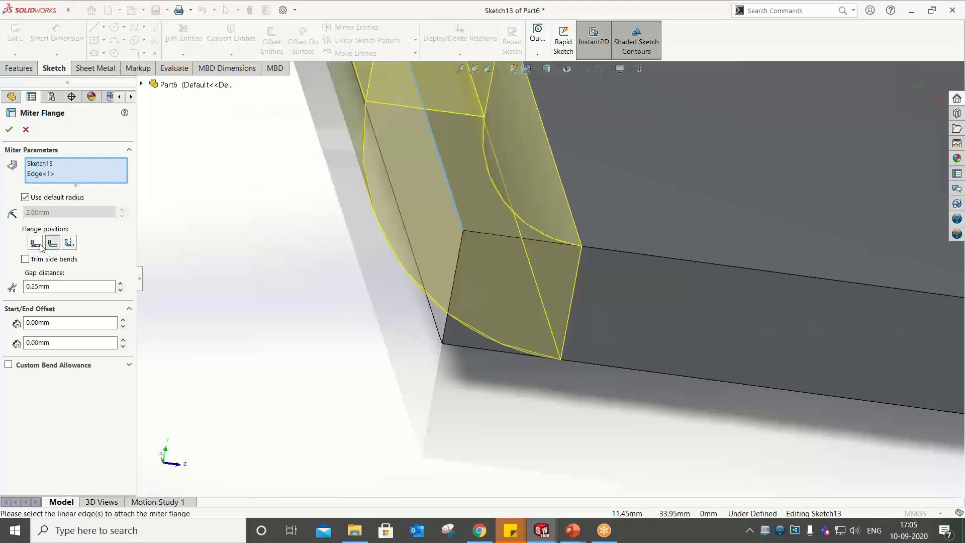
{"action": "left_click", "coordinate": [36, 244]}
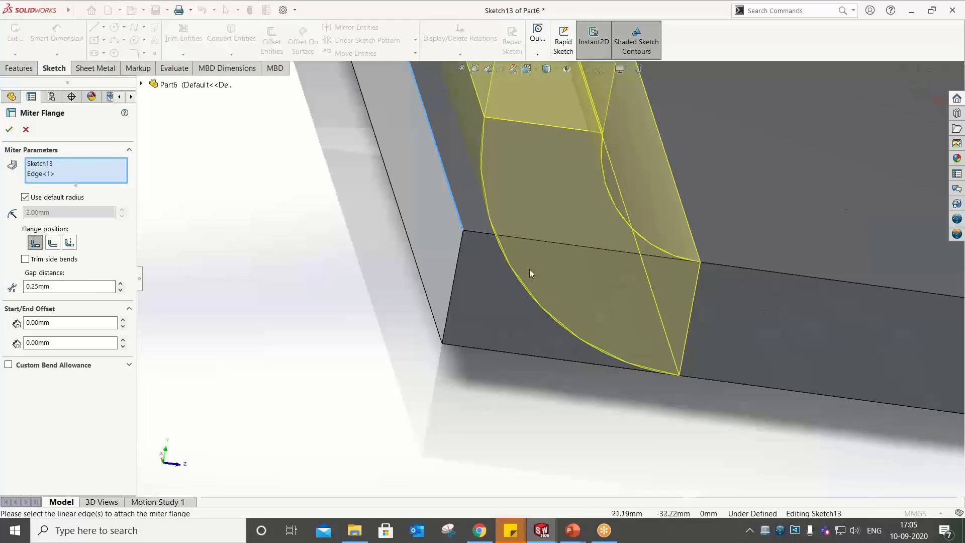
Add the three remaining edges of the plate to the miter flange so it runs around all four sides
{"action": "scroll", "coordinate": [632, 285], "scroll_direction": "up", "scroll_amount": 10}
{"action": "middle_click_drag", "start_coordinate": [650, 272], "coordinate": [589, 239]}
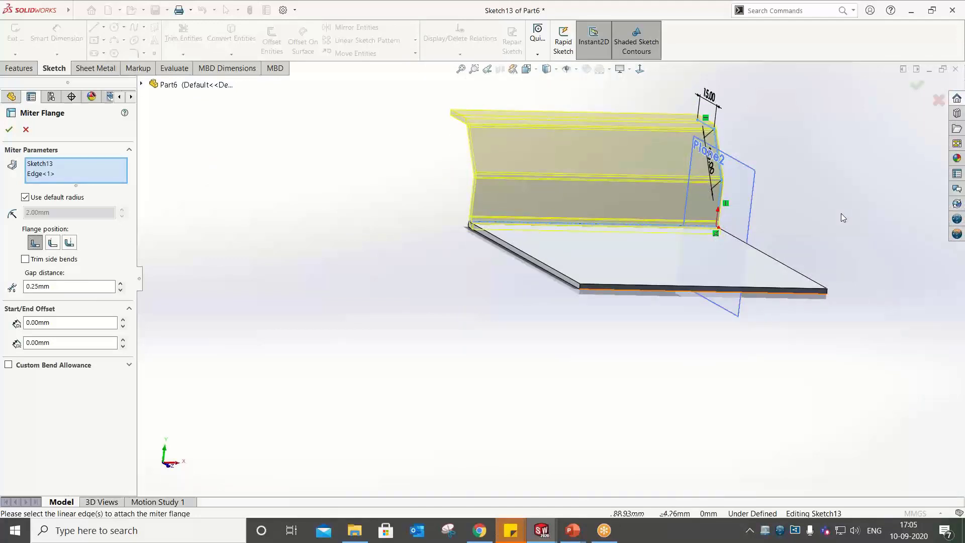
{"action": "left_click", "coordinate": [500, 262]}
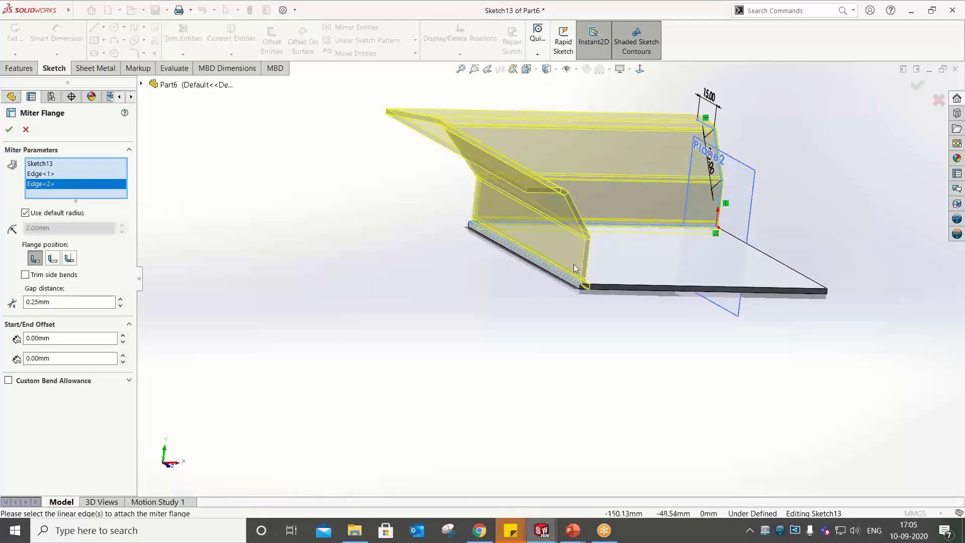
{"action": "middle_click_drag", "start_coordinate": [574, 264], "coordinate": [486, 297]}
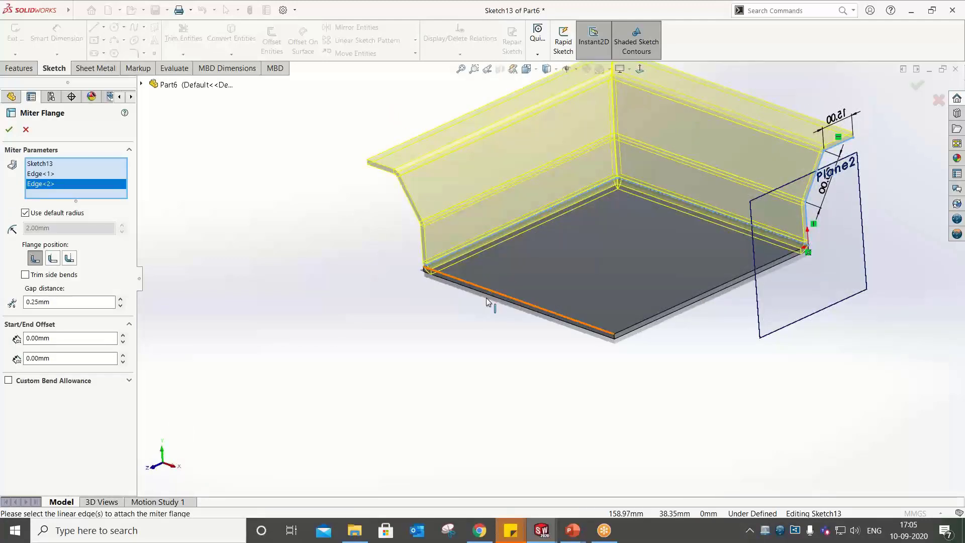
{"action": "left_click", "coordinate": [487, 298]}
{"action": "left_click", "coordinate": [647, 319]}
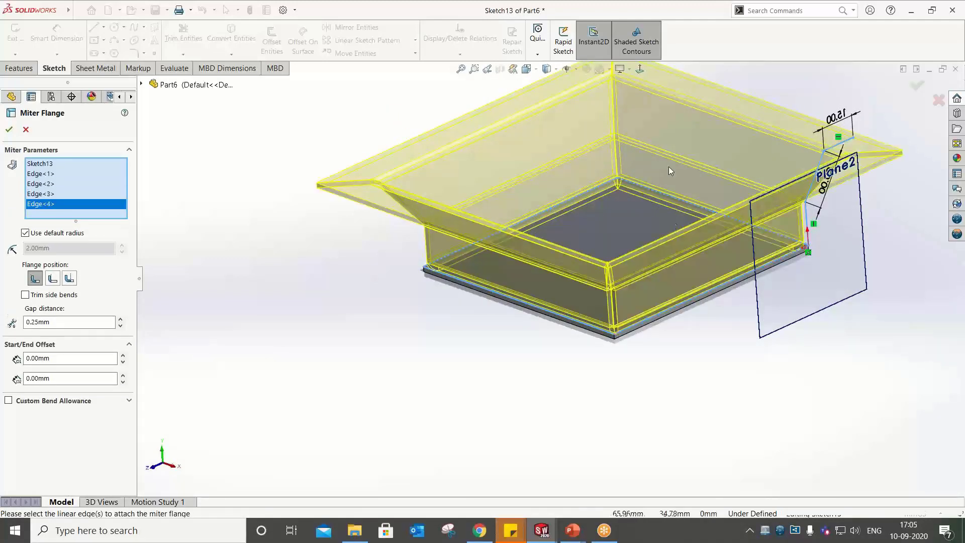
Set both the start offset and the end offset of the miter flange to 5 mm
{"action": "middle_click_drag", "start_coordinate": [728, 267], "coordinate": [603, 382]}
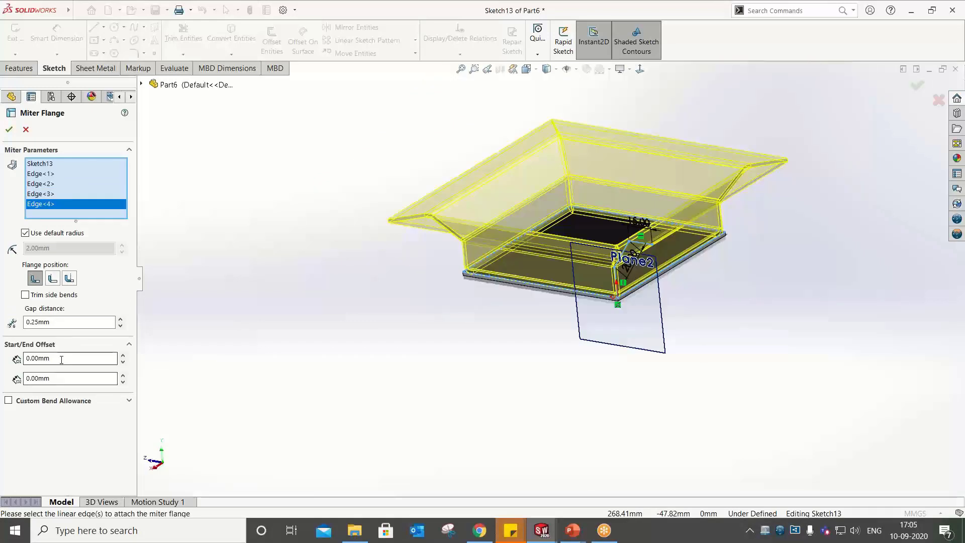
{"action": "left_click", "coordinate": [50, 358]}
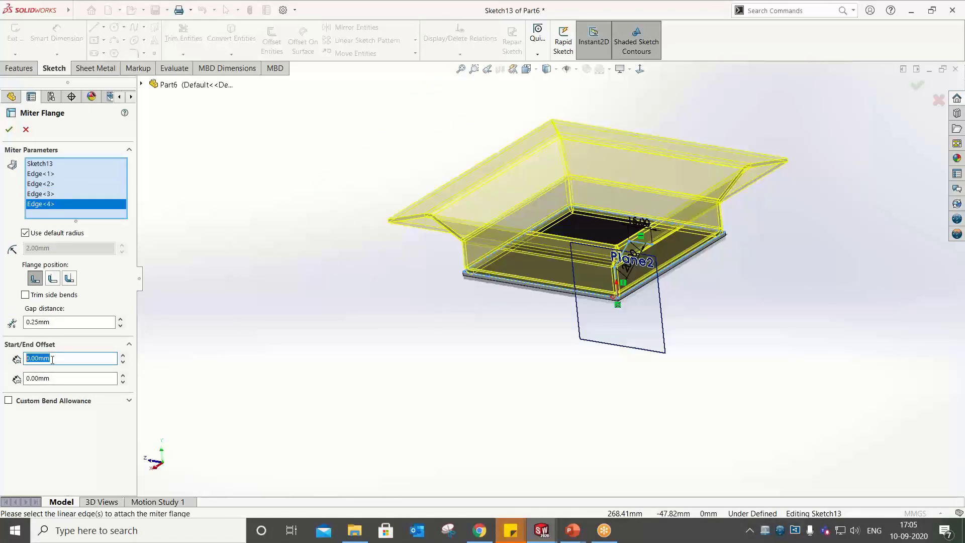
{"action": "type", "text": "56"}
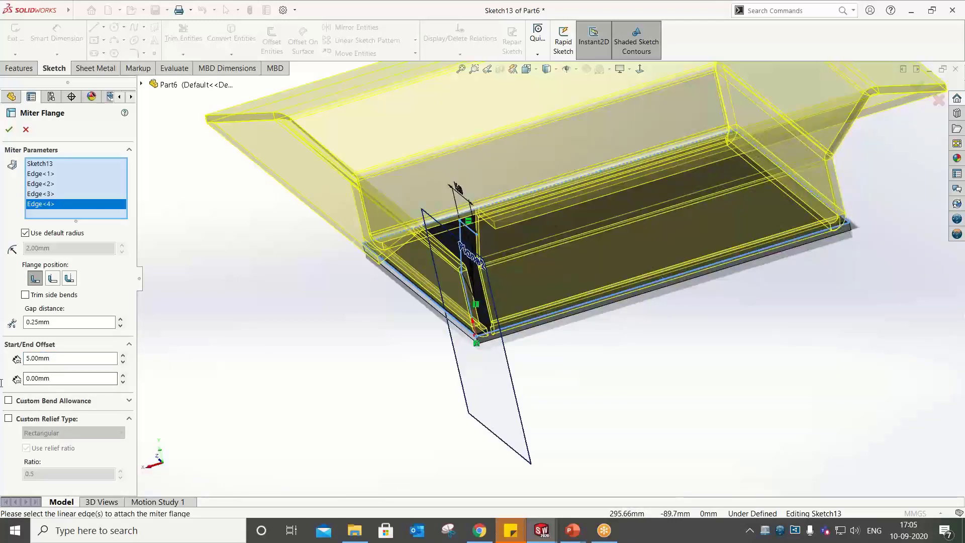
{"action": "left_click_drag", "start_coordinate": [61, 378], "coordinate": [2, 387]}
{"action": "type", "text": "5"}
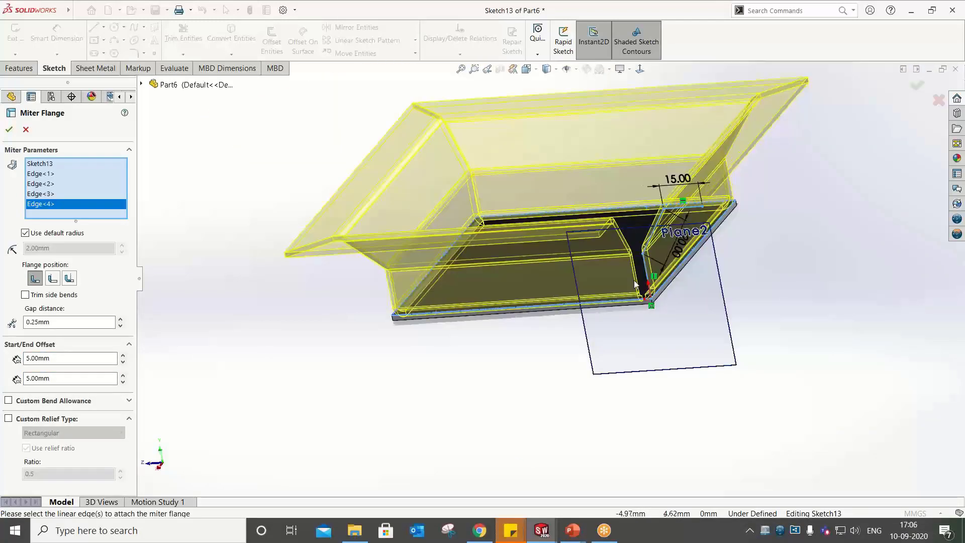
Look at the custom bend allowance types available for the miter flange, and leave the custom bend allowance switched off
{"action": "scroll", "coordinate": [616, 304], "scroll_direction": "down", "scroll_amount": 10}
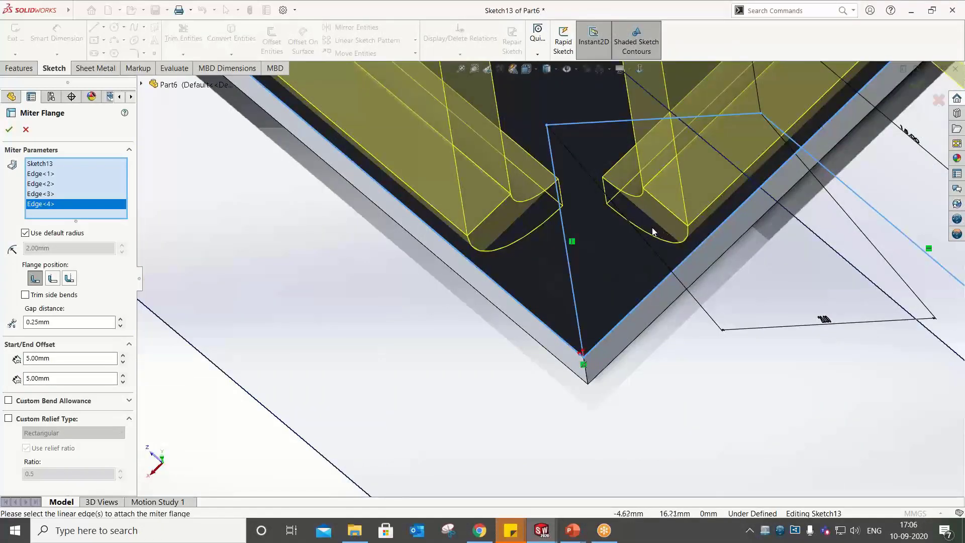
{"action": "left_click", "coordinate": [8, 401]}
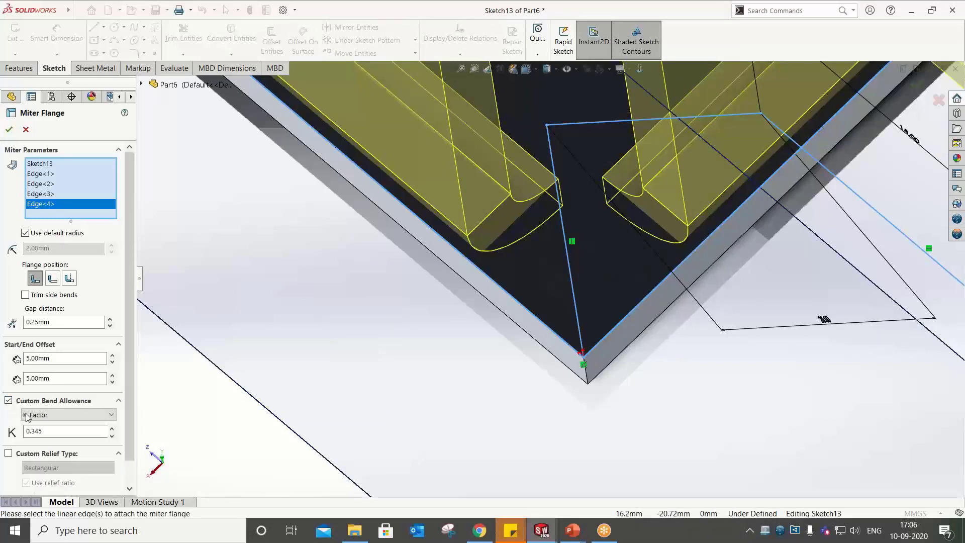
{"action": "left_click", "coordinate": [45, 415]}
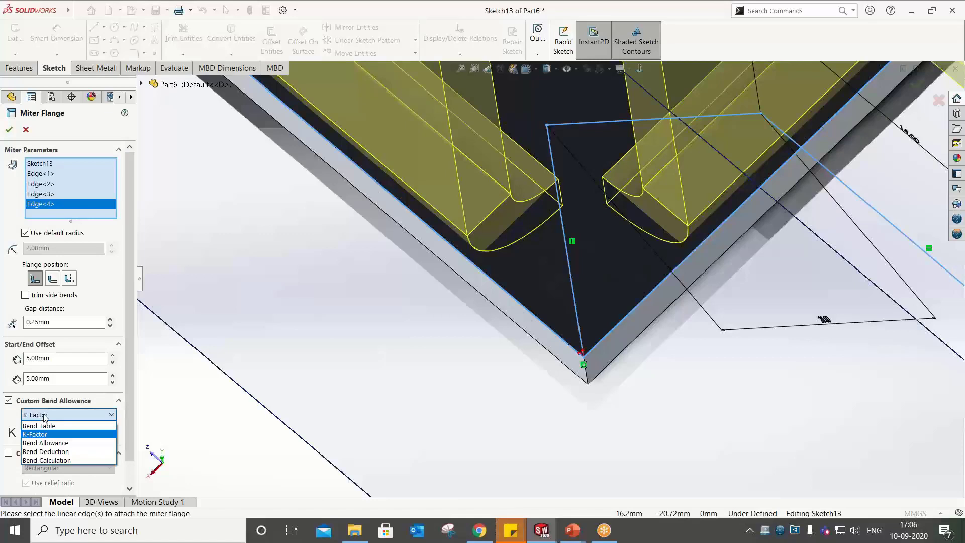
{"action": "left_click", "coordinate": [44, 415]}
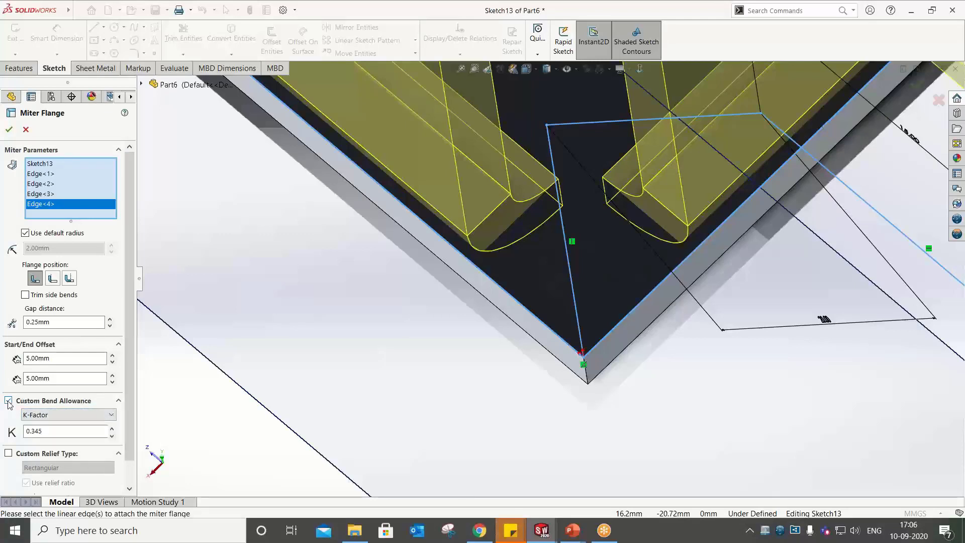
{"action": "left_click", "coordinate": [8, 401]}
{"action": "key", "text": "f"}
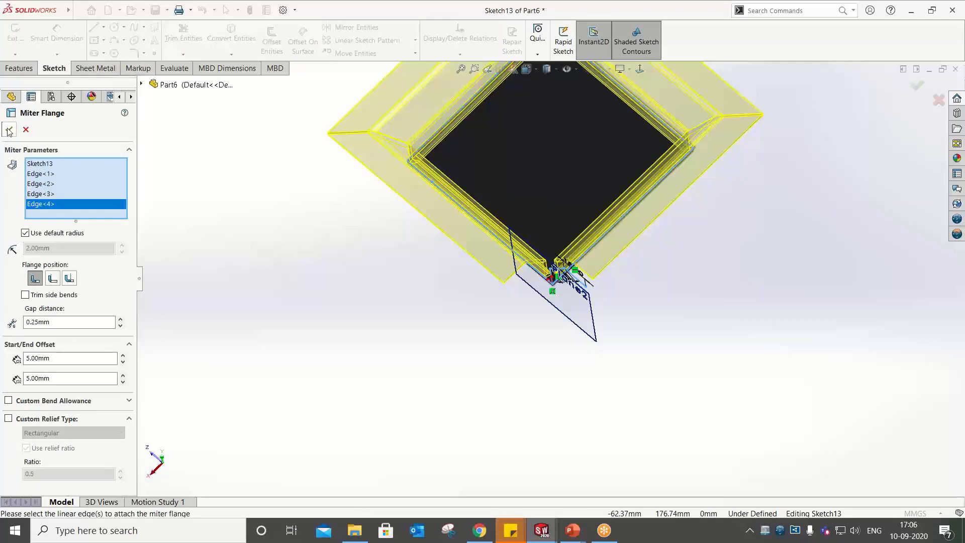
Finish the miter flange, and remove it together with its reference plane so only the base flange remains
{"action": "left_click", "coordinate": [9, 131]}
{"action": "middle_click_drag", "start_coordinate": [793, 155], "coordinate": [774, 234]}
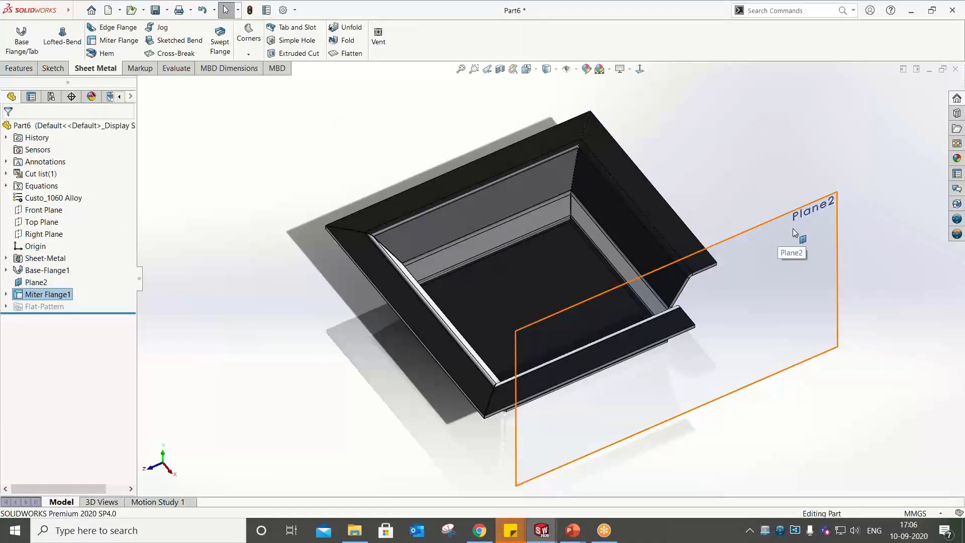
{"action": "left_click", "coordinate": [36, 282], "text": "ctrl"}
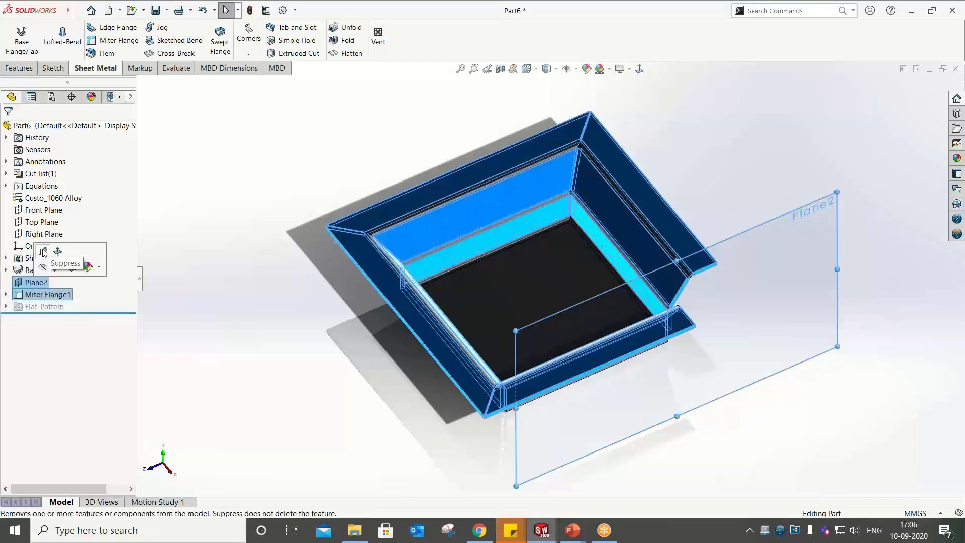
{"action": "left_click", "coordinate": [43, 253]}
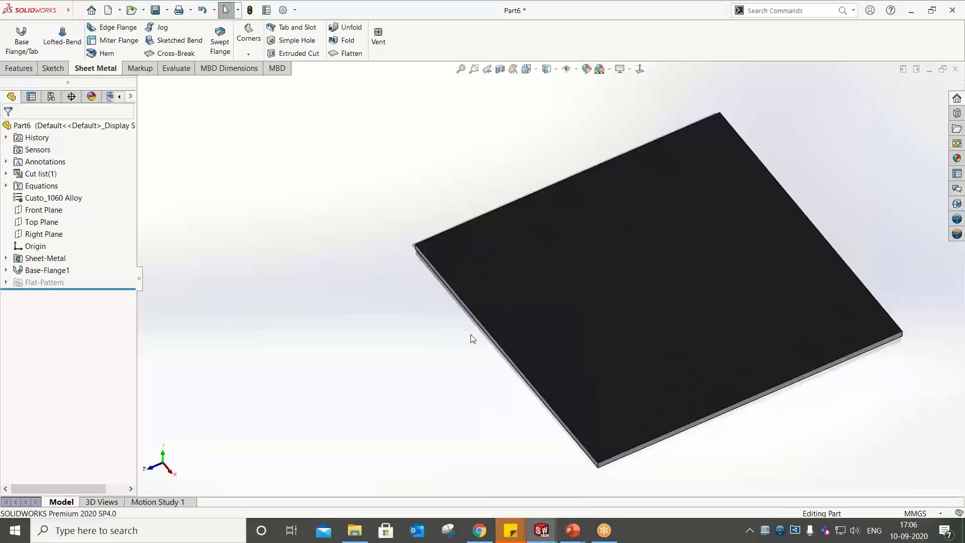
Add 30 mm edge flanges at 90 degrees along two opposite edges of the base plate
{"action": "middle_click_drag", "start_coordinate": [558, 254], "coordinate": [535, 316]}
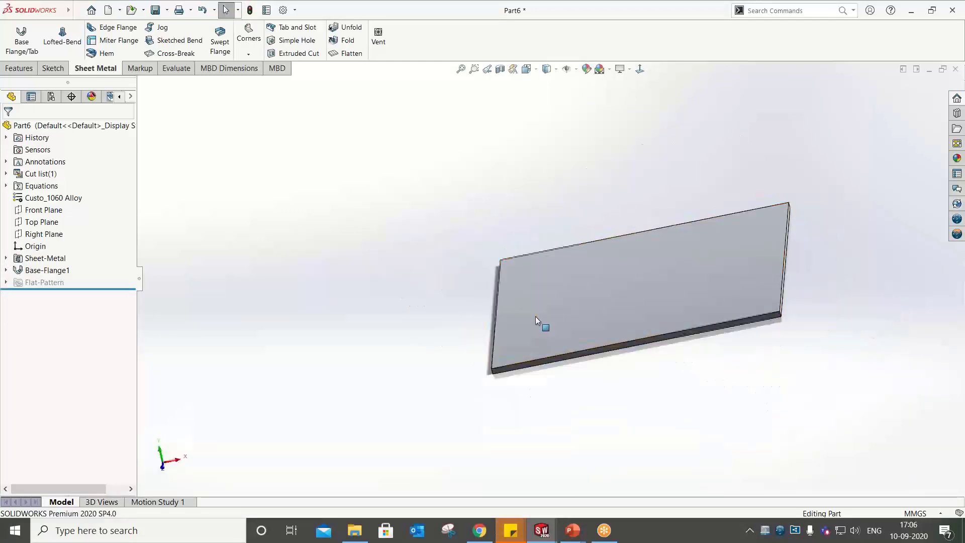
{"action": "left_click", "coordinate": [106, 31]}
{"action": "middle_click_drag", "start_coordinate": [430, 304], "coordinate": [464, 267]}
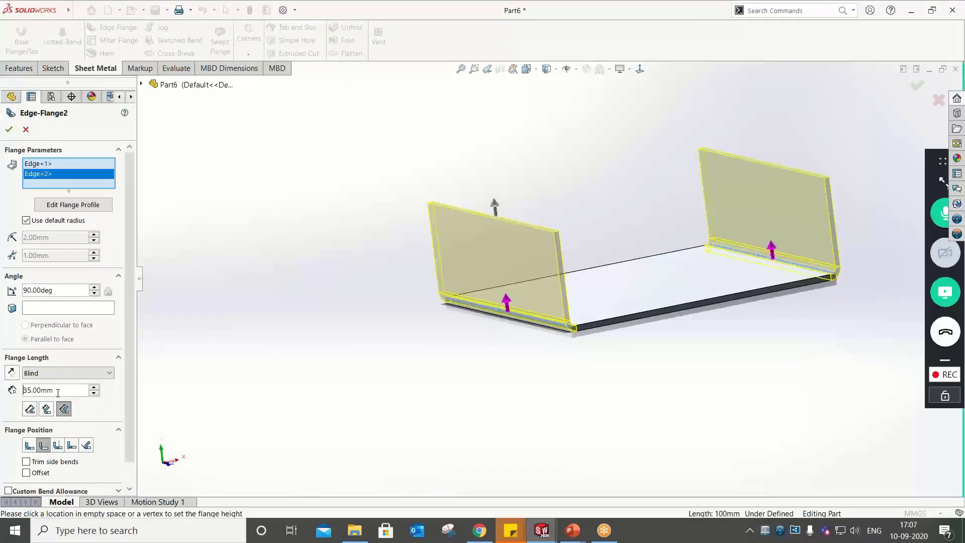
{"action": "double_click", "coordinate": [56, 393]}
{"action": "type", "text": "30"}
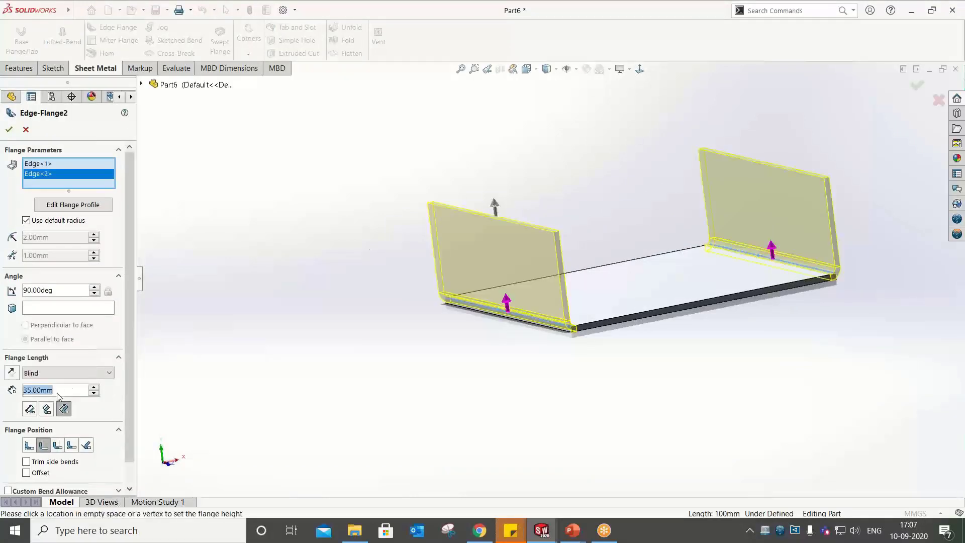
{"action": "key", "text": "Return"}
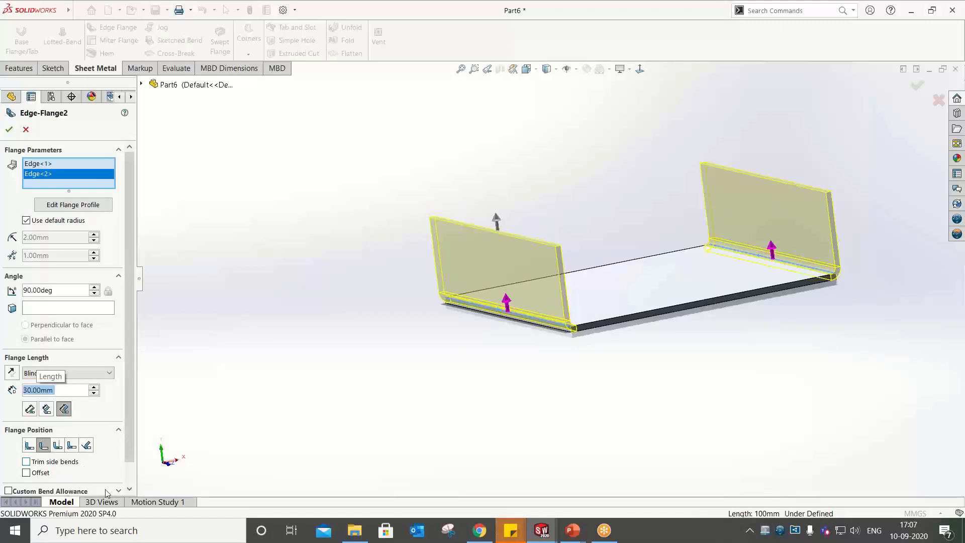
{"action": "left_click", "coordinate": [10, 129]}
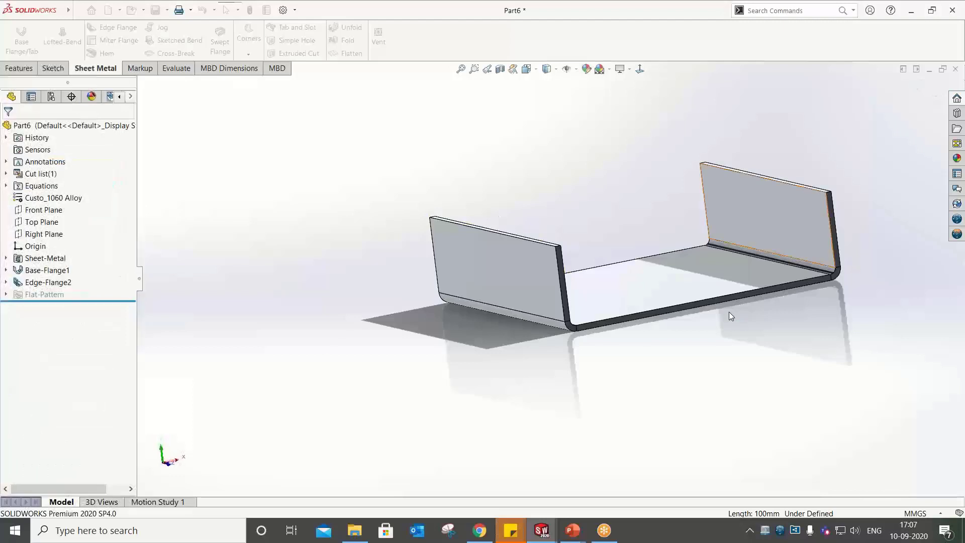
Add 20 mm edge flanges at 90 degrees along the two remaining opposite edges of the plate
{"action": "left_click", "coordinate": [111, 28]}
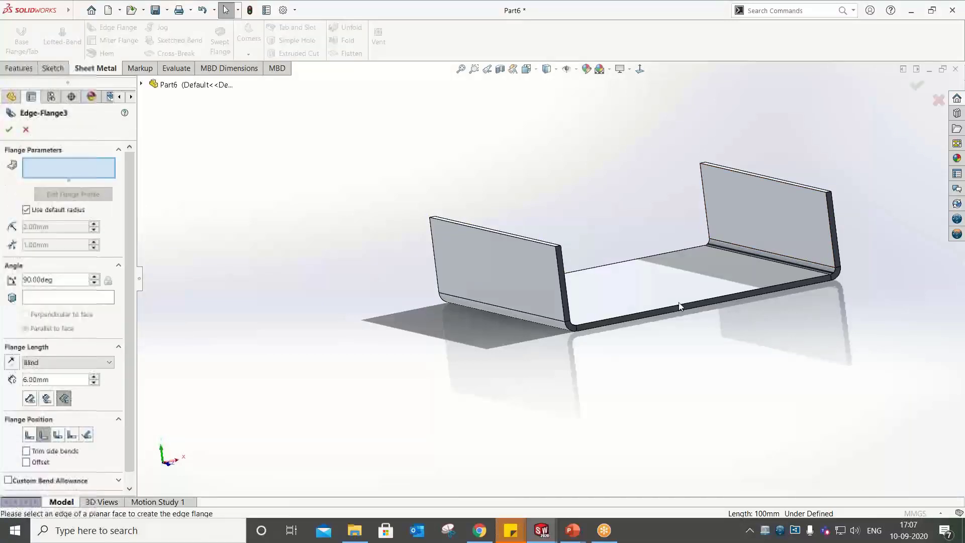
{"action": "left_click", "coordinate": [678, 303]}
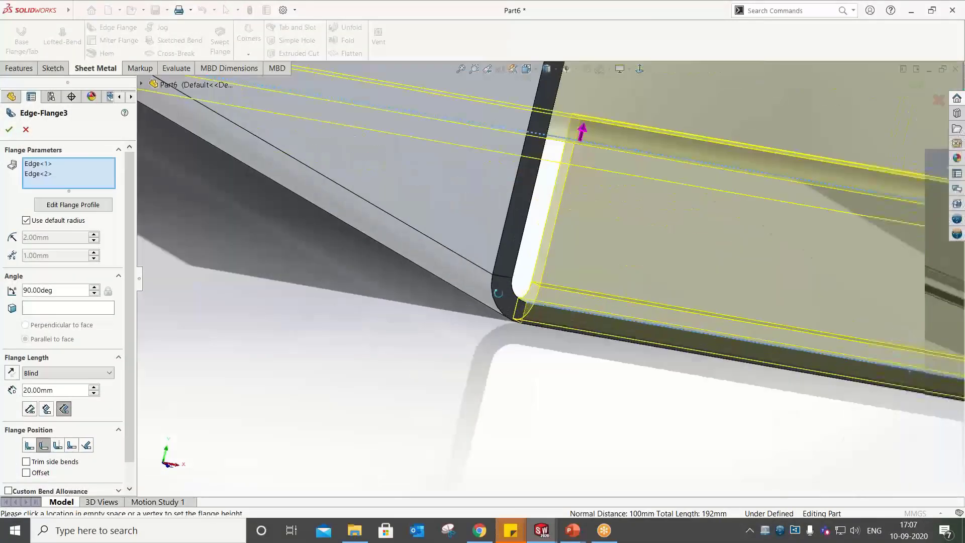
{"action": "middle_click_drag", "start_coordinate": [499, 298], "coordinate": [502, 431]}
{"action": "scroll", "coordinate": [523, 273], "scroll_direction": "down", "scroll_amount": 8}
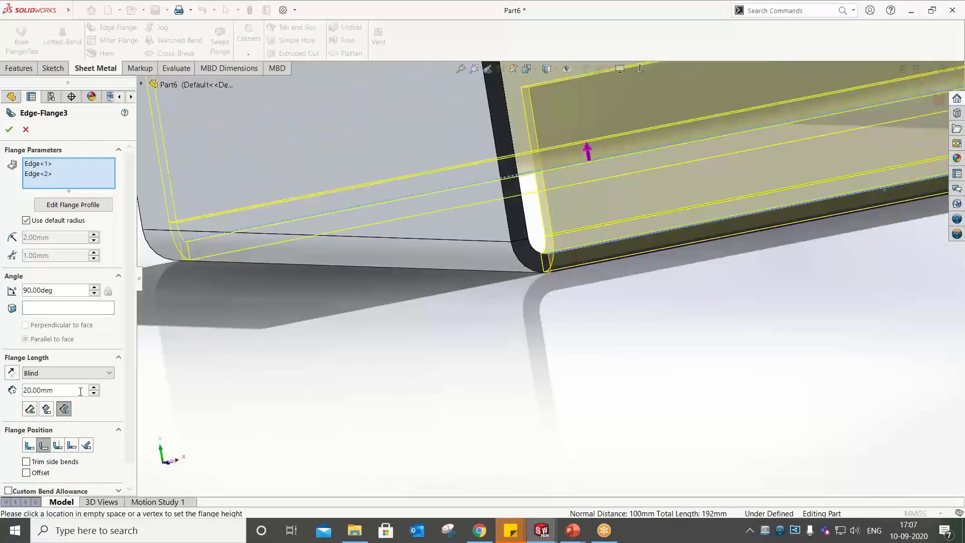
{"action": "scroll", "coordinate": [652, 250], "scroll_direction": "up", "scroll_amount": 7}
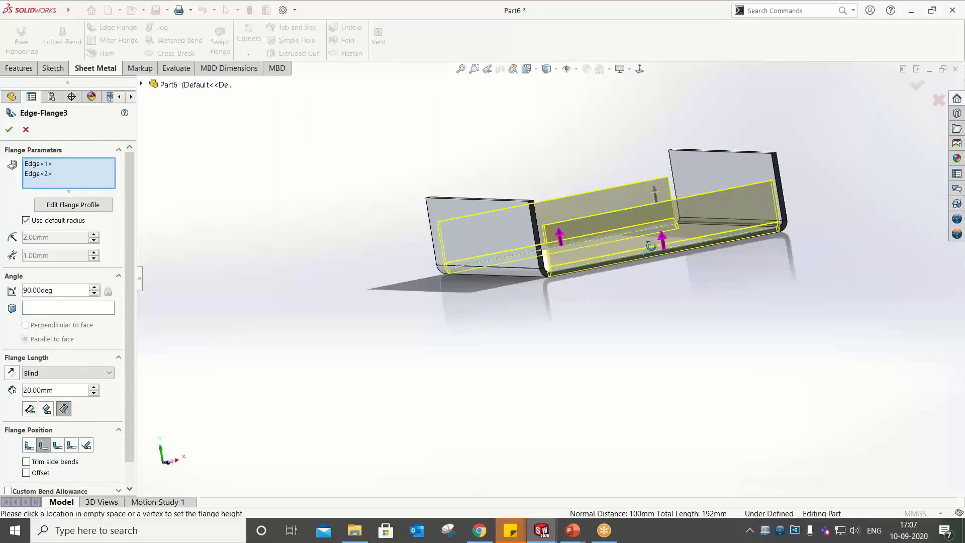
{"action": "middle_click_drag", "start_coordinate": [651, 246], "coordinate": [671, 285]}
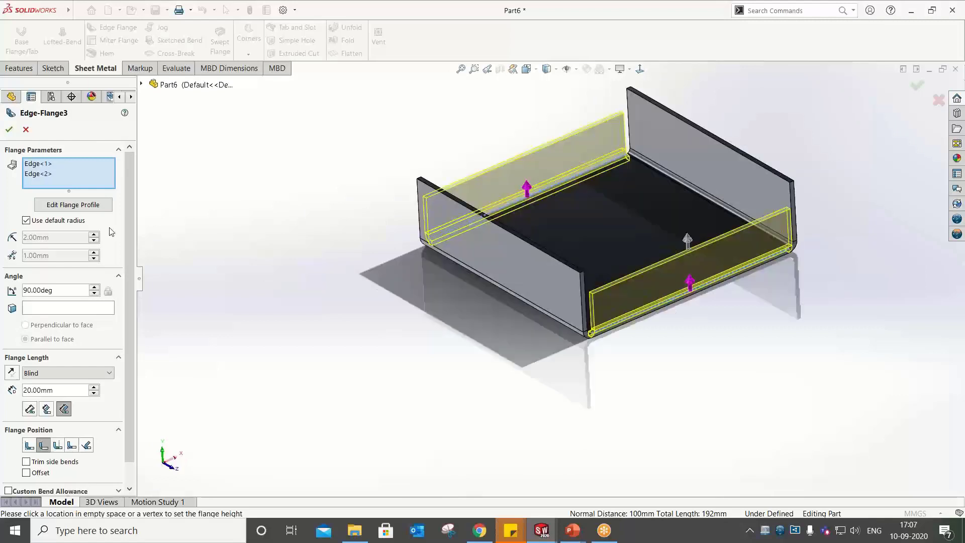
{"action": "left_click", "coordinate": [9, 129]}
Edit the 20 mm edge flanges so the neighbouring side bends are trimmed at the corners
{"action": "scroll", "coordinate": [598, 330], "scroll_direction": "down", "scroll_amount": 8}
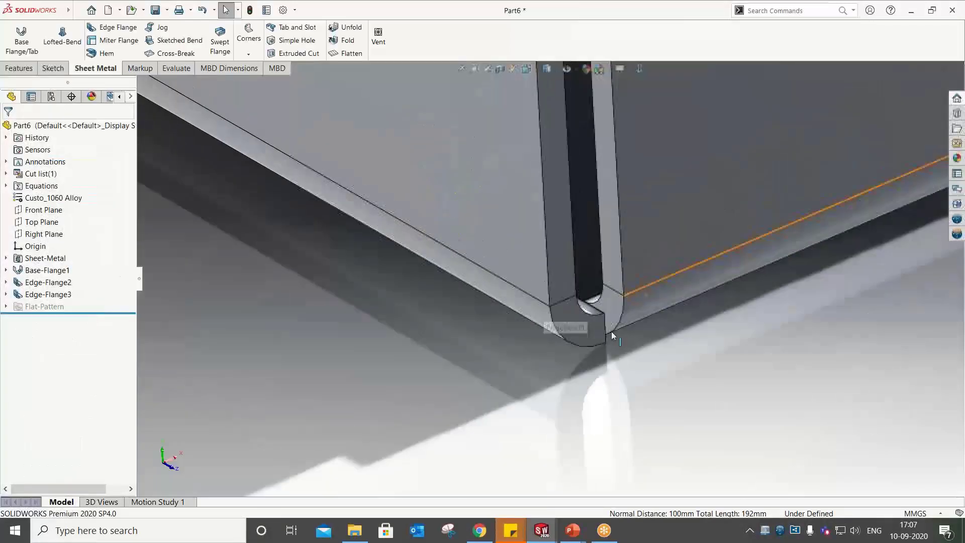
{"action": "middle_click_drag", "start_coordinate": [611, 331], "coordinate": [557, 235]}
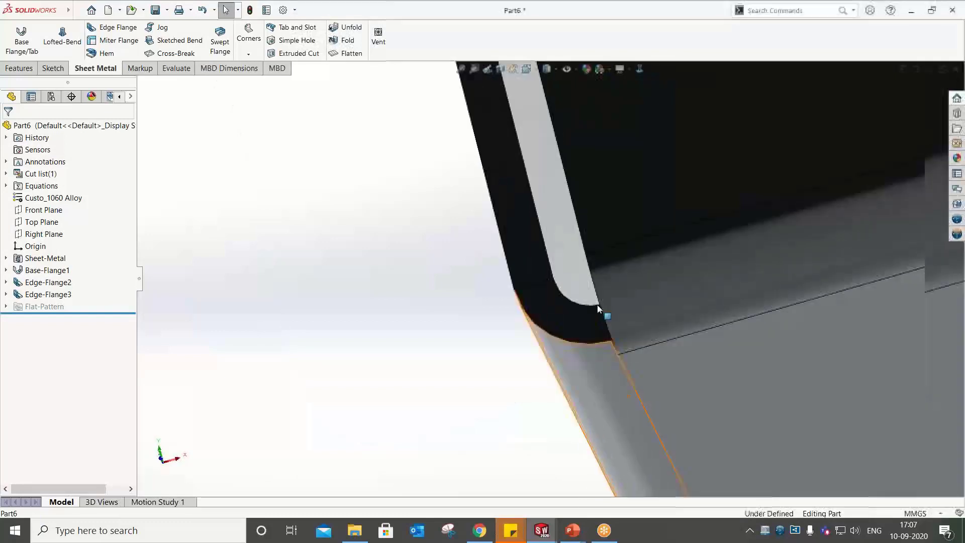
{"action": "middle_click_drag", "start_coordinate": [598, 308], "coordinate": [585, 295]}
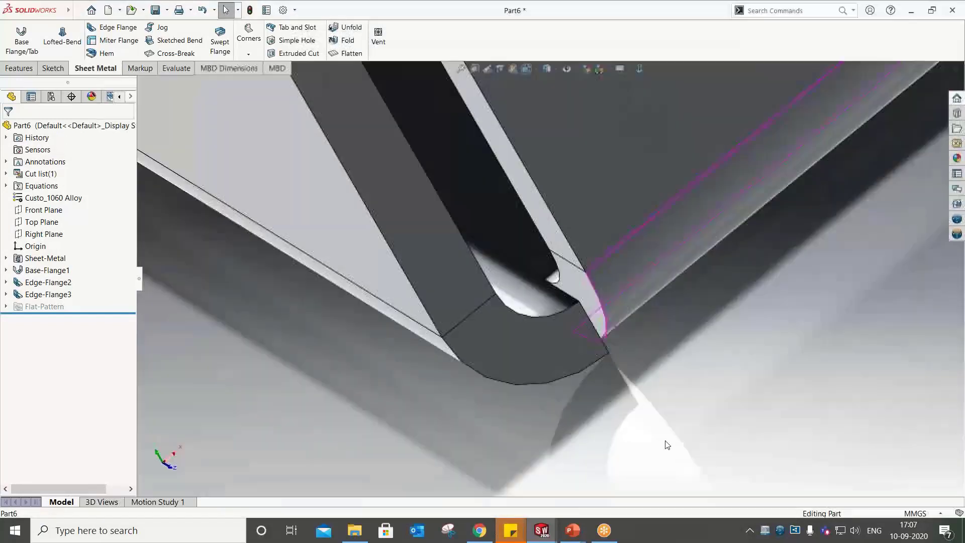
{"action": "left_click", "coordinate": [537, 333]}
{"action": "left_click", "coordinate": [49, 294]}
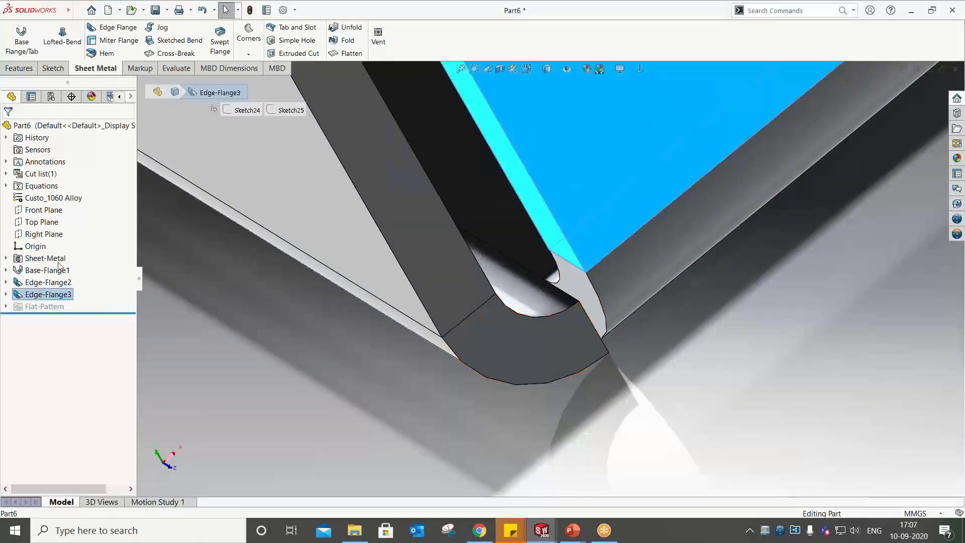
{"action": "right_click", "coordinate": [49, 294]}
{"action": "left_click", "coordinate": [69, 264]}
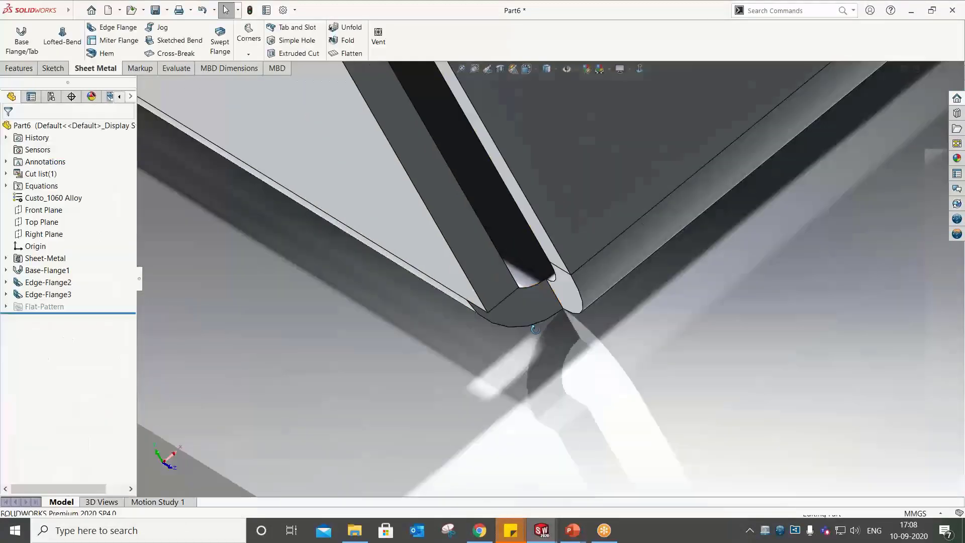
Examine the bend corners where the 20 mm and 30 mm edge flanges meet, from inside, outside and below
{"action": "middle_click_drag", "start_coordinate": [534, 325], "coordinate": [511, 159]}
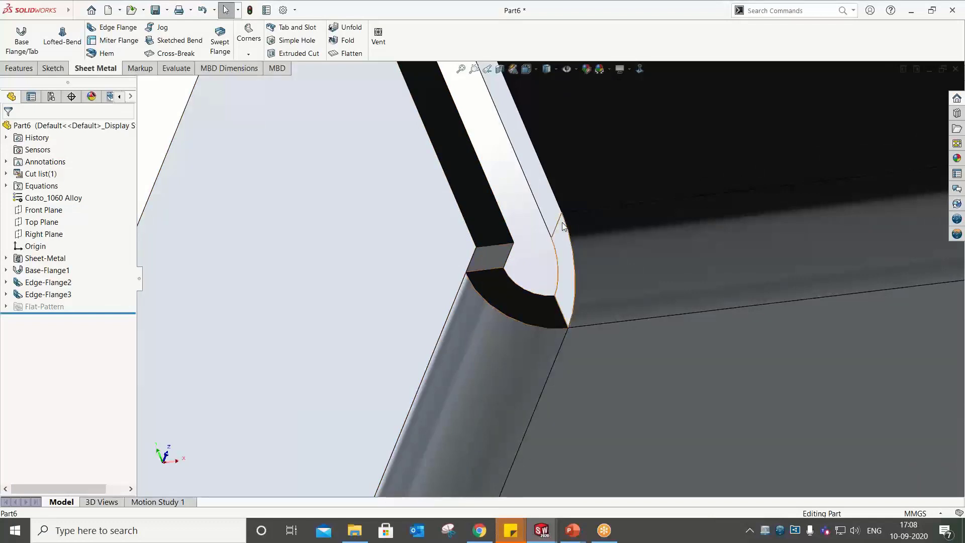
{"action": "scroll", "coordinate": [569, 250], "scroll_direction": "up", "scroll_amount": 5}
{"action": "middle_click_drag", "start_coordinate": [569, 250], "coordinate": [653, 354]}
{"action": "scroll", "coordinate": [652, 354], "scroll_direction": "up", "scroll_amount": 3}
{"action": "scroll", "coordinate": [307, 242], "scroll_direction": "down", "scroll_amount": 3}
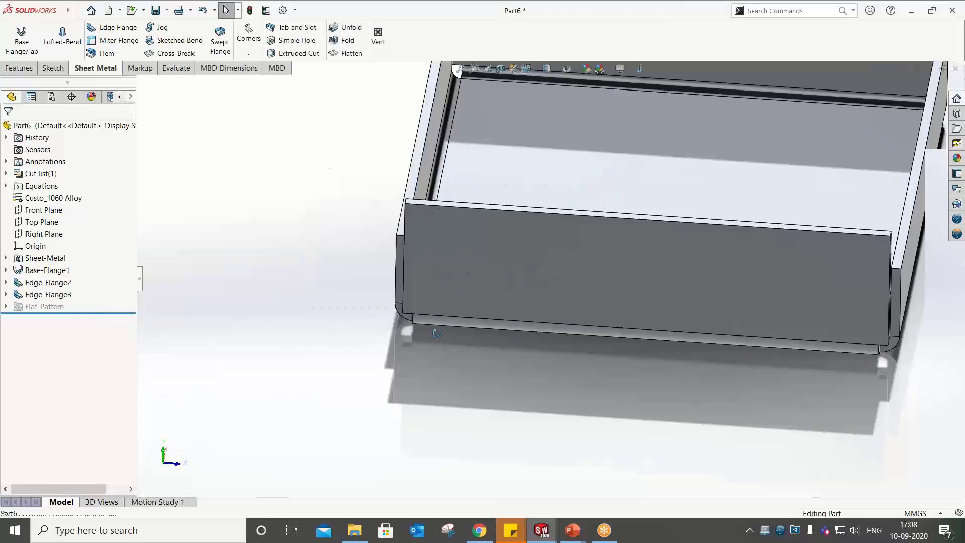
{"action": "middle_click_drag", "start_coordinate": [308, 242], "coordinate": [522, 304]}
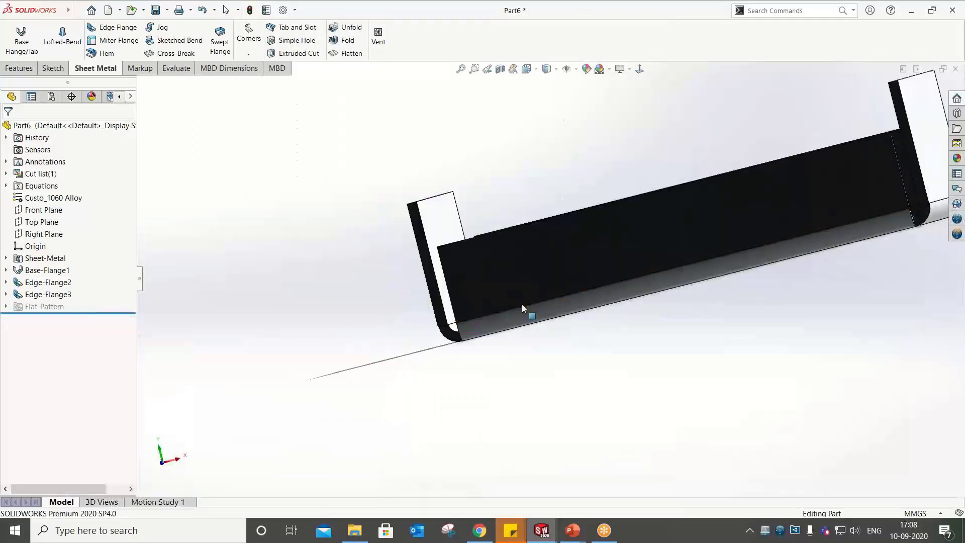
{"action": "scroll", "coordinate": [521, 304], "scroll_direction": "down", "scroll_amount": 2}
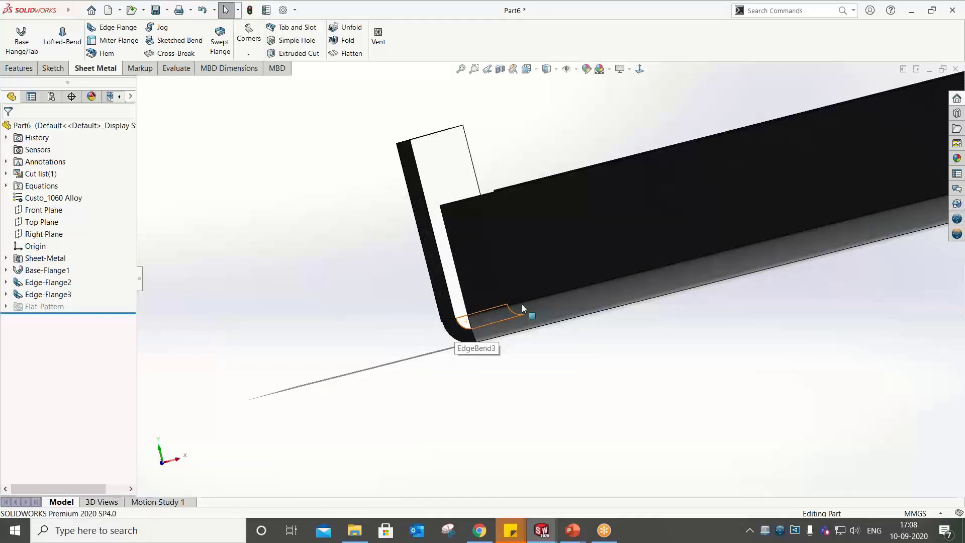
{"action": "key", "text": "ctrl+7"}
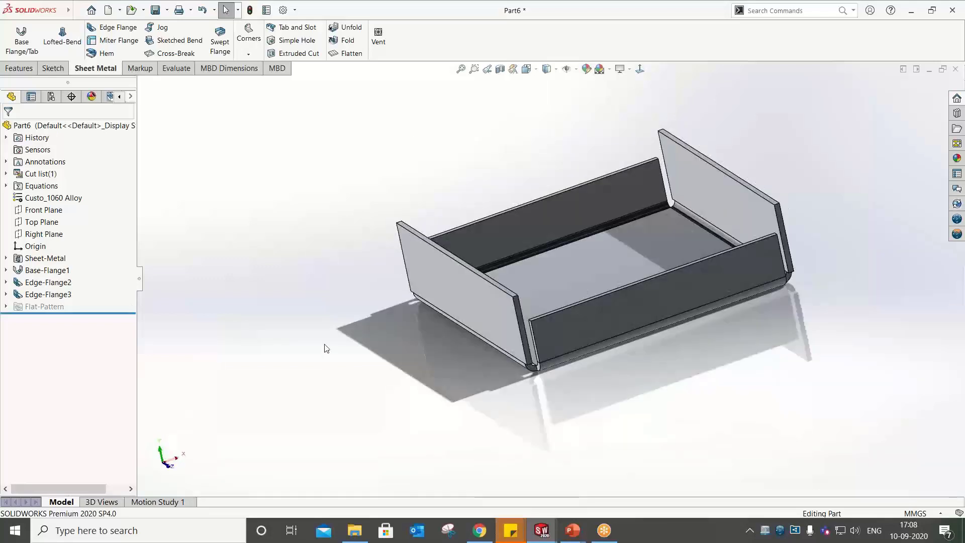
Set up an outward 24 mm edge flange at 90 degrees on the upper edge of one 30 mm flange
{"action": "left_click", "coordinate": [106, 27]}
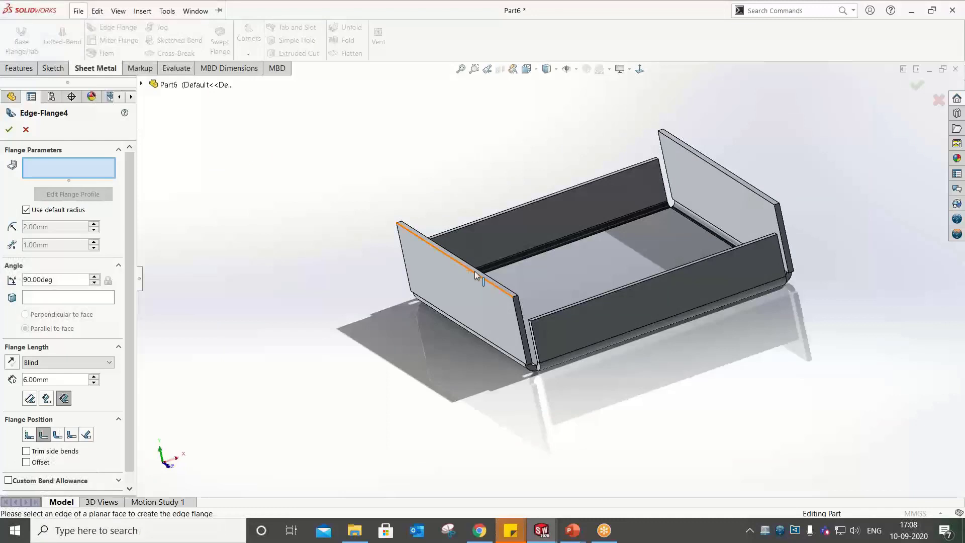
{"action": "left_click", "coordinate": [476, 274]}
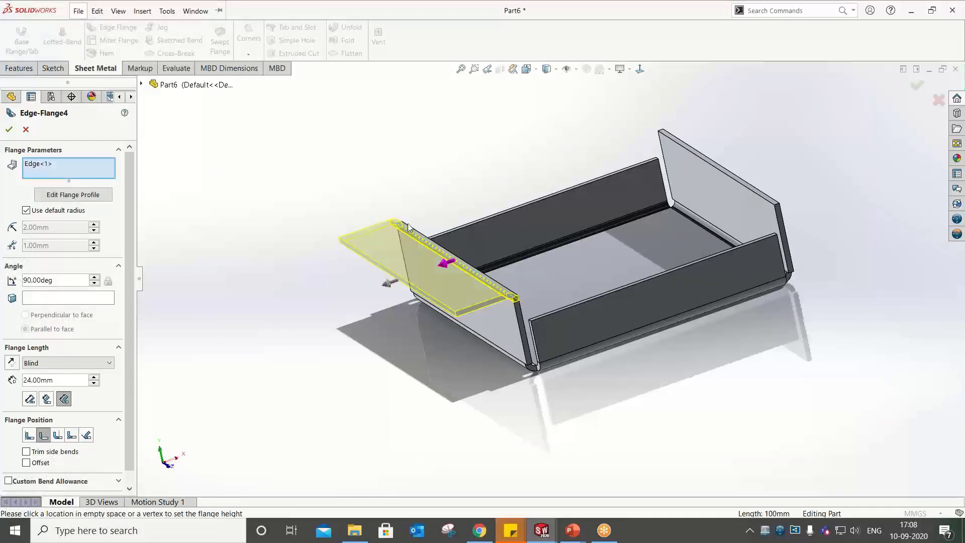
{"action": "middle_click_drag", "start_coordinate": [437, 251], "coordinate": [482, 348]}
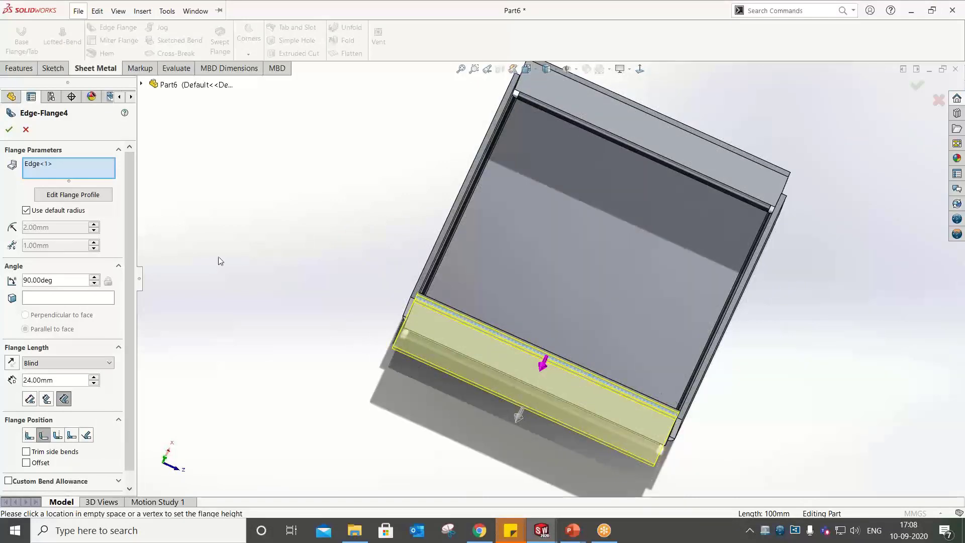
Edit the 24 mm flange's profile, shortening it to one end of the edge with its free side about 21.5 mm from the sketch origin
{"action": "left_click", "coordinate": [81, 195]}
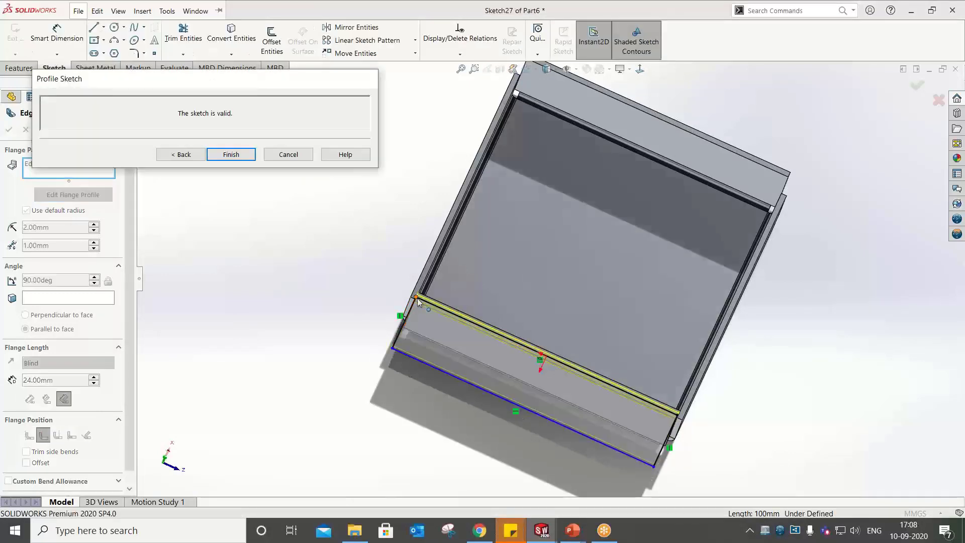
{"action": "left_click_drag", "start_coordinate": [417, 299], "coordinate": [608, 378]}
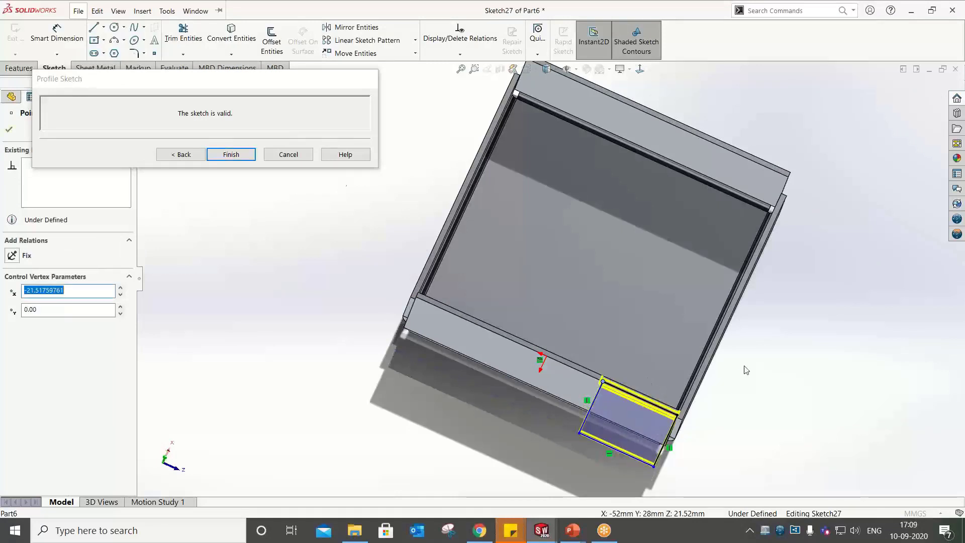
{"action": "left_click", "coordinate": [640, 69]}
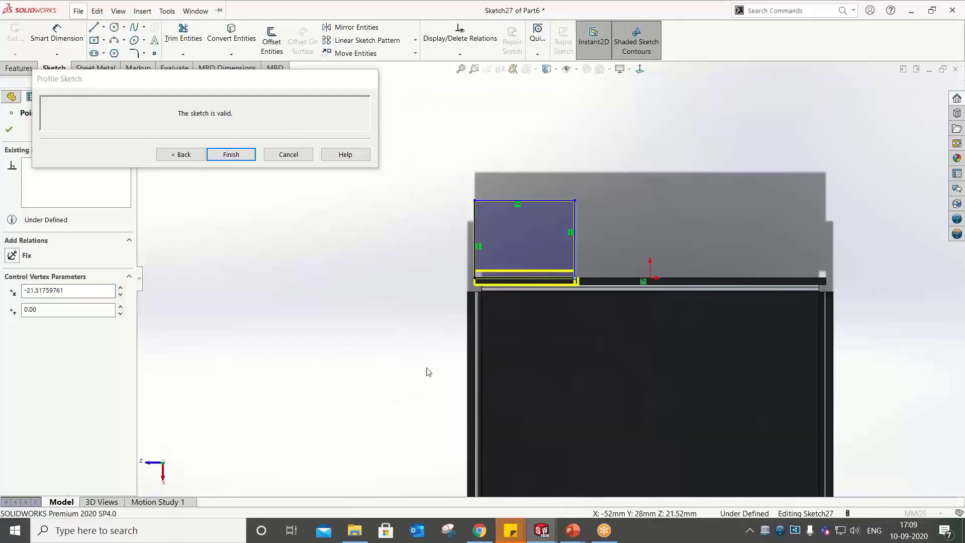
{"action": "right_click_drag", "start_coordinate": [426, 369], "coordinate": [425, 205]}
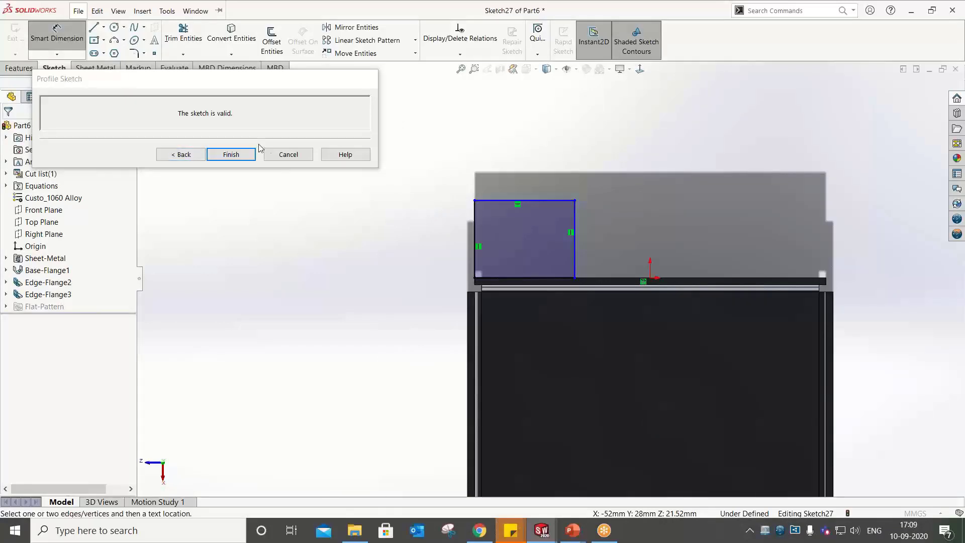
{"action": "key", "text": "Escape"}
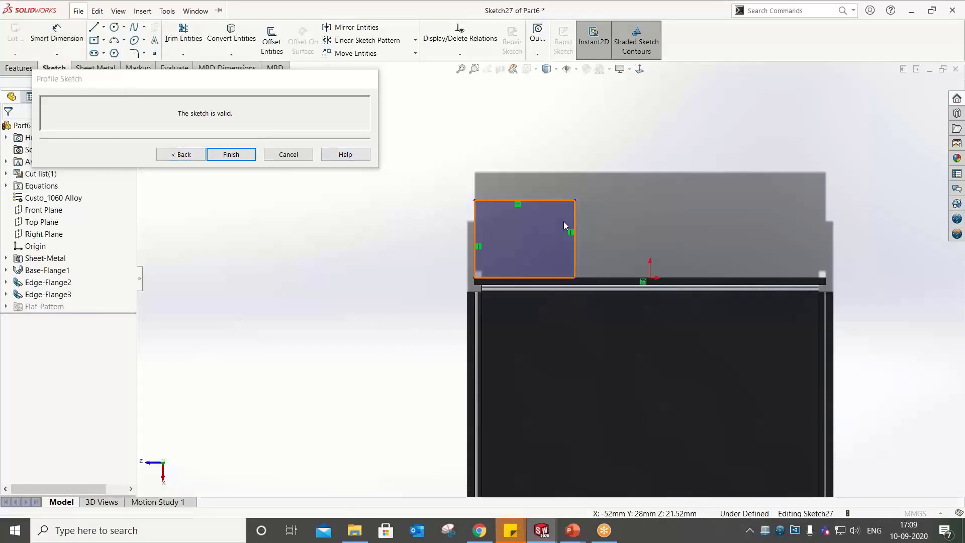
{"action": "left_click", "coordinate": [78, 11]}
{"action": "mouse_move", "coordinate": [97, 11]}
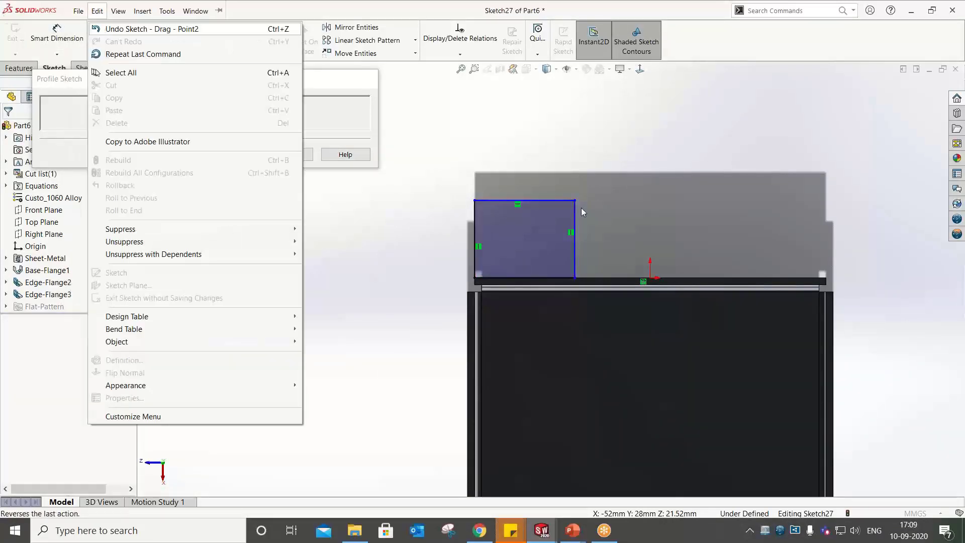
{"action": "left_click", "coordinate": [412, 221]}
Sketch a rectangular extension about 16 mm wide and 24 mm high on the profile's free side and trim away the shared segment
{"action": "left_click", "coordinate": [95, 26]}
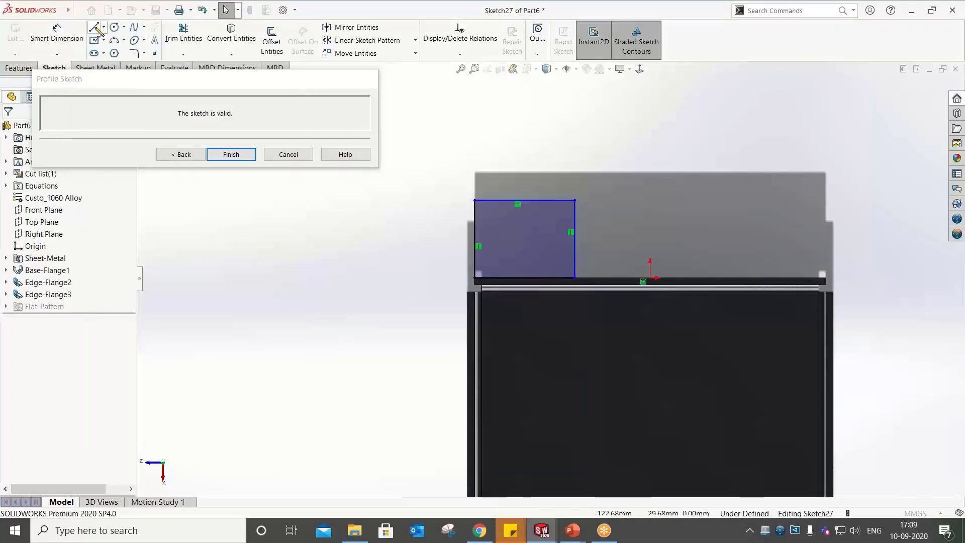
{"action": "left_click", "coordinate": [574, 238]}
{"action": "left_click", "coordinate": [630, 239]}
{"action": "left_click", "coordinate": [631, 155]}
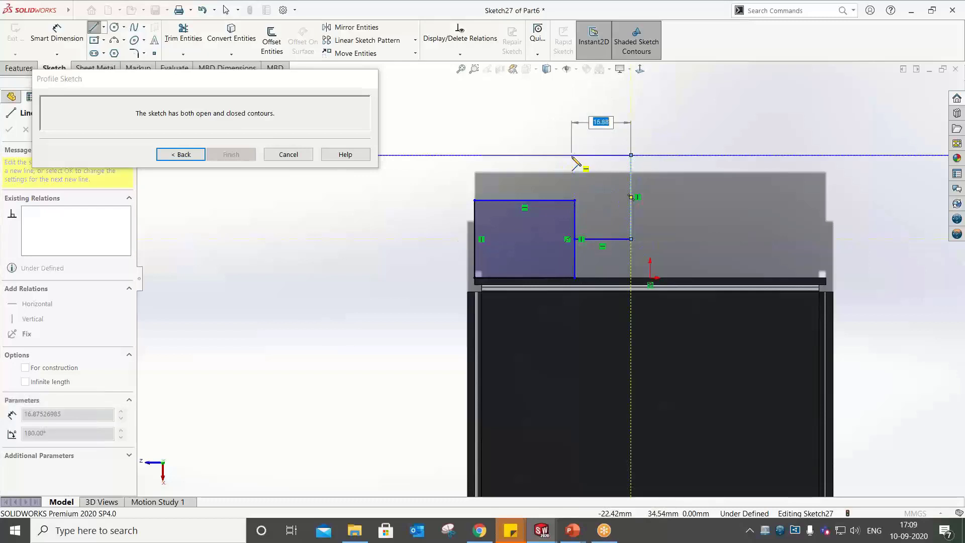
{"action": "left_click", "coordinate": [575, 155]}
{"action": "left_click", "coordinate": [575, 200]}
{"action": "key", "text": "Escape"}
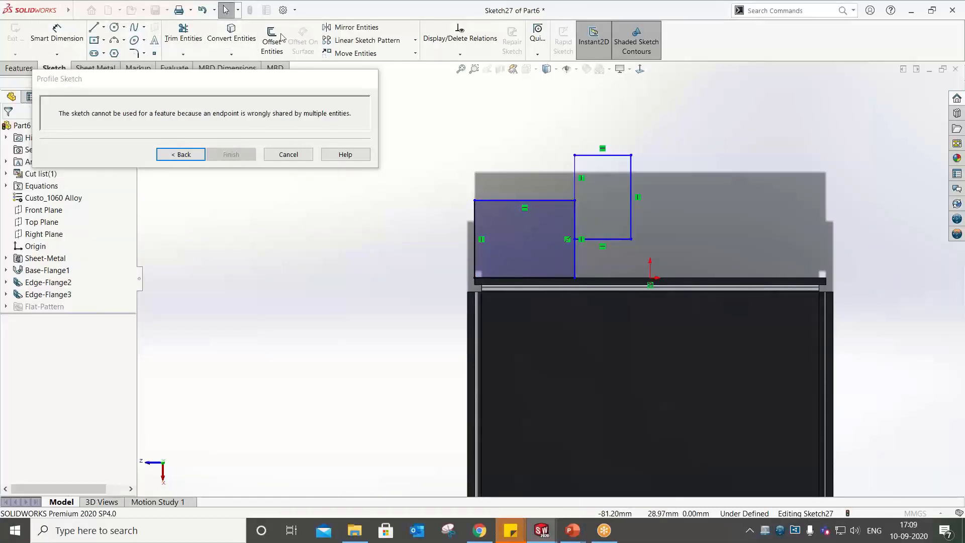
{"action": "left_click", "coordinate": [183, 33]}
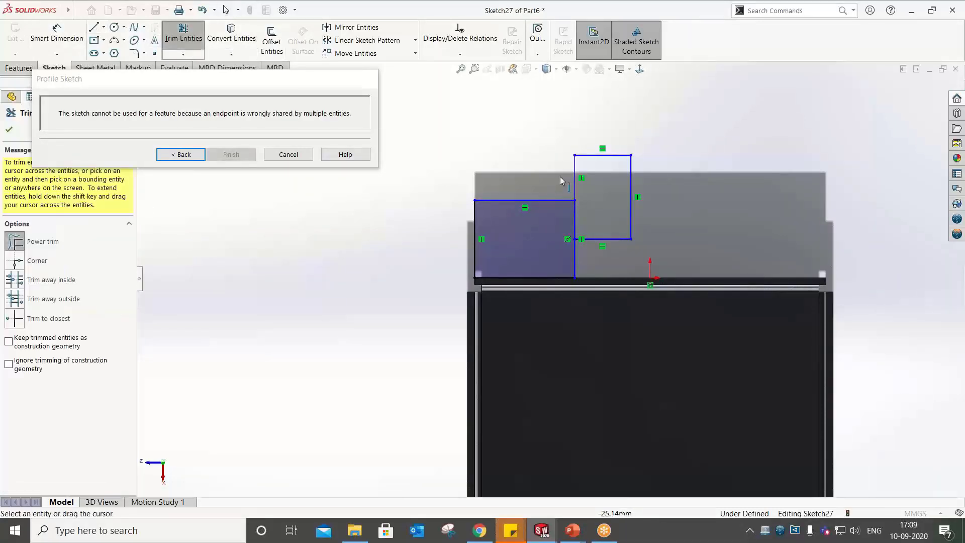
{"action": "left_click_drag", "start_coordinate": [568, 224], "coordinate": [583, 225]}
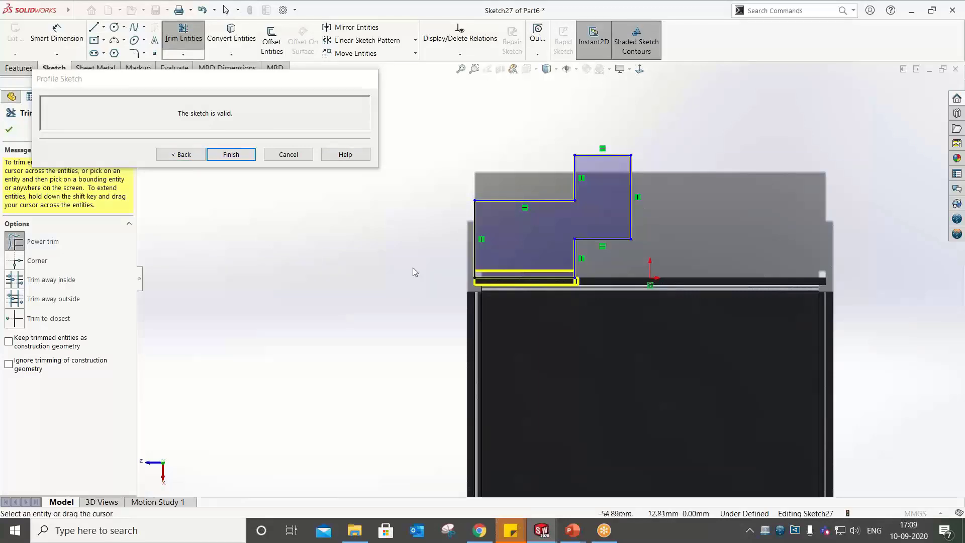
Dimension the extension's outer side and its outermost horizontal edge to 15 mm each
{"action": "right_click_drag", "start_coordinate": [384, 303], "coordinate": [422, 160]}
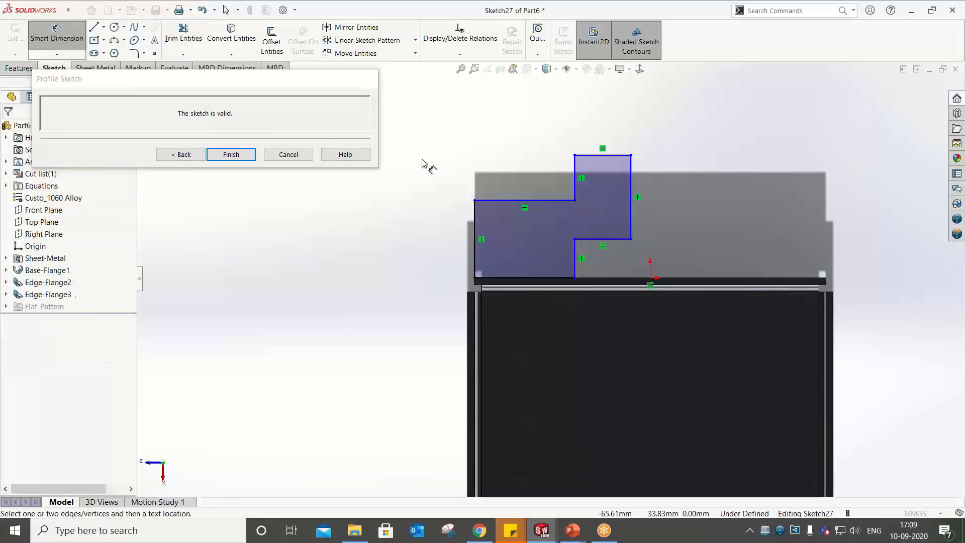
{"action": "left_click", "coordinate": [630, 211]}
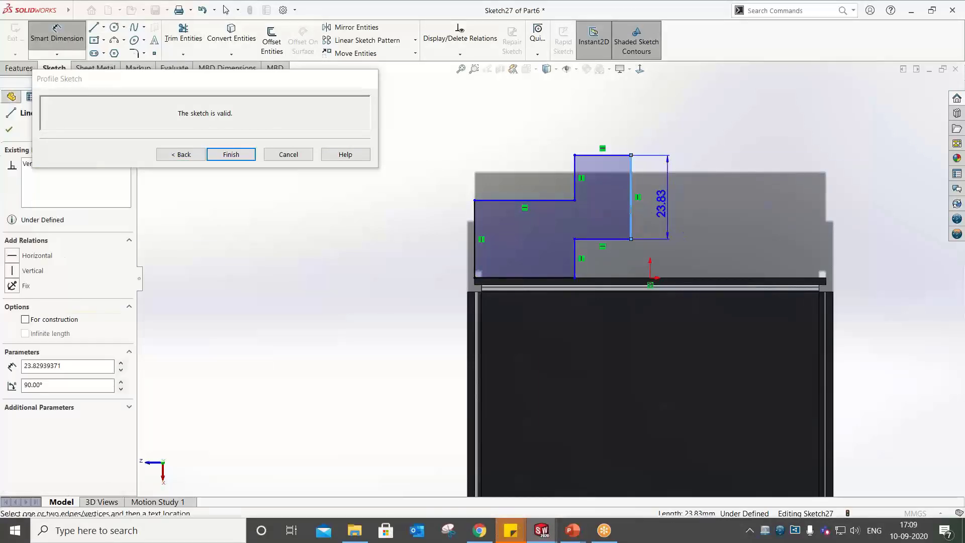
{"action": "left_click", "coordinate": [665, 201]}
{"action": "type", "text": "15"}
{"action": "key", "text": "Return"}
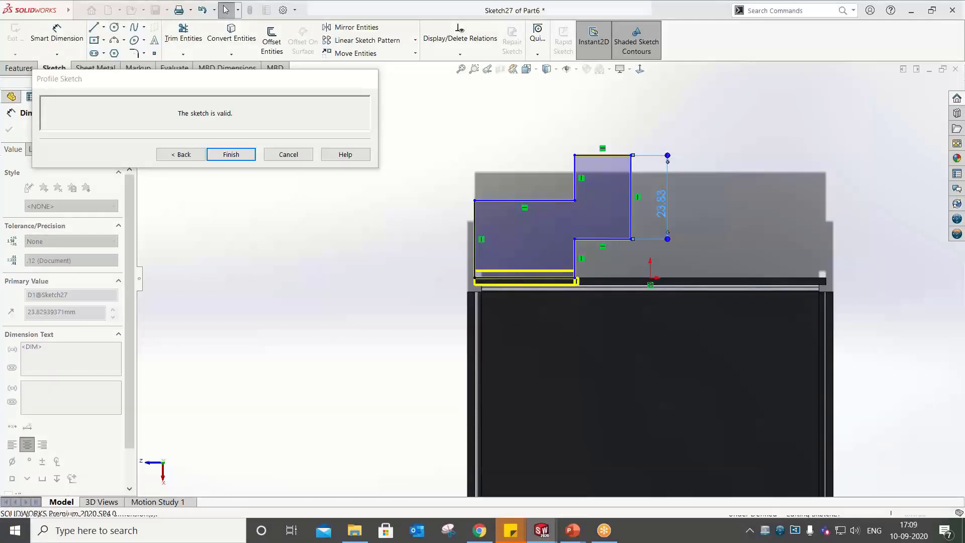
{"action": "left_click", "coordinate": [601, 186]}
{"action": "left_click", "coordinate": [585, 162]}
{"action": "type", "text": "15"}
{"action": "key", "text": "Return"}
Dimension the short step beside the extension to 4 mm and the main part's outer edge and end side to 20 mm each
{"action": "left_click", "coordinate": [577, 195]}
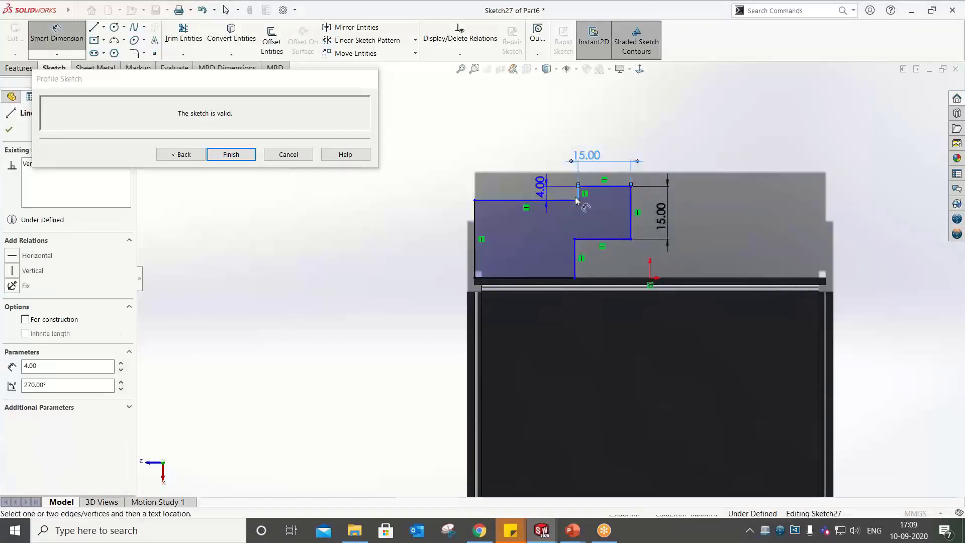
{"action": "left_click", "coordinate": [577, 201]}
{"action": "type", "text": "4"}
{"action": "key", "text": "Return"}
{"action": "left_click", "coordinate": [518, 201]}
{"action": "left_click", "coordinate": [488, 170]}
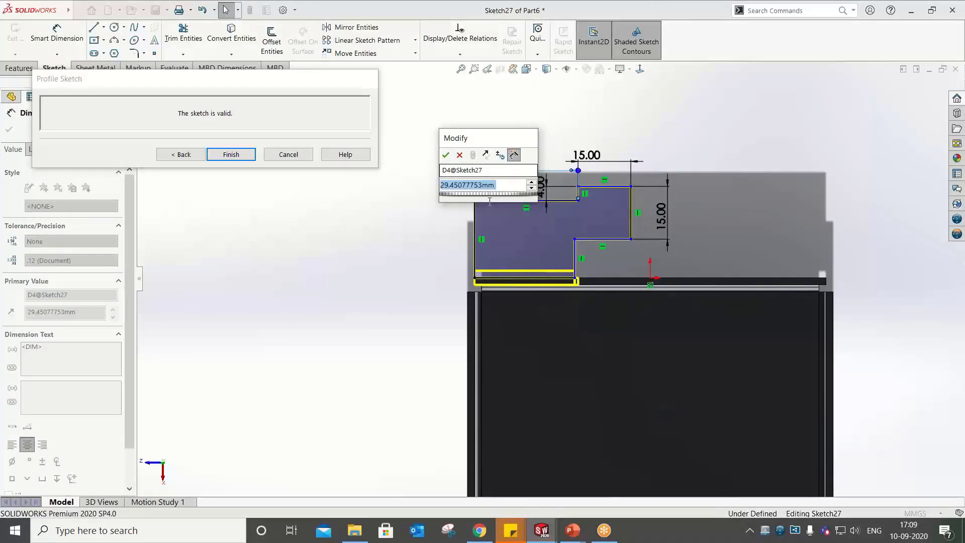
{"action": "type", "text": "20"}
{"action": "key", "text": "Return"}
{"action": "left_click", "coordinate": [474, 236]}
{"action": "left_click", "coordinate": [428, 247]}
{"action": "type", "text": "20"}
{"action": "key", "text": "Return"}
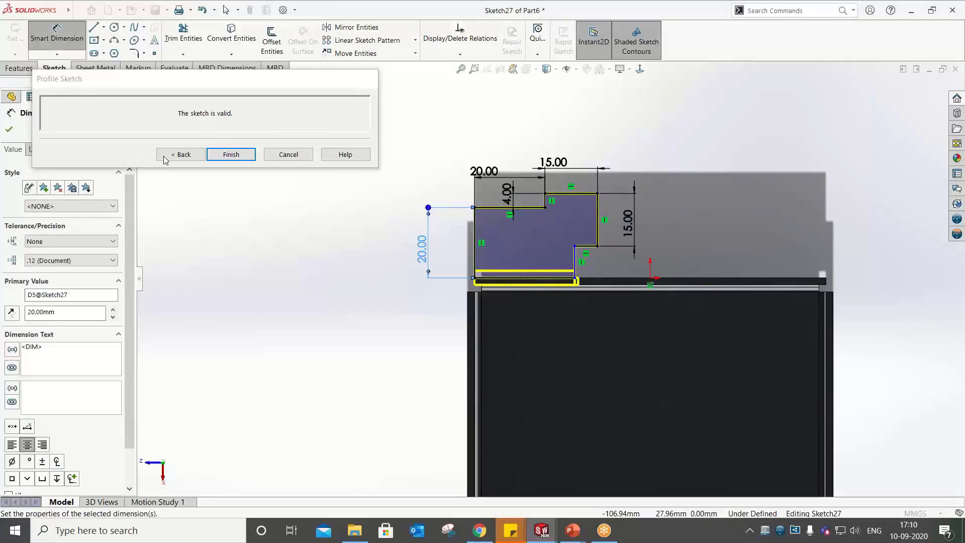
Finish the custom profile sketch and create the stepped edge flange at 90 degrees
{"action": "key", "text": "Return"}
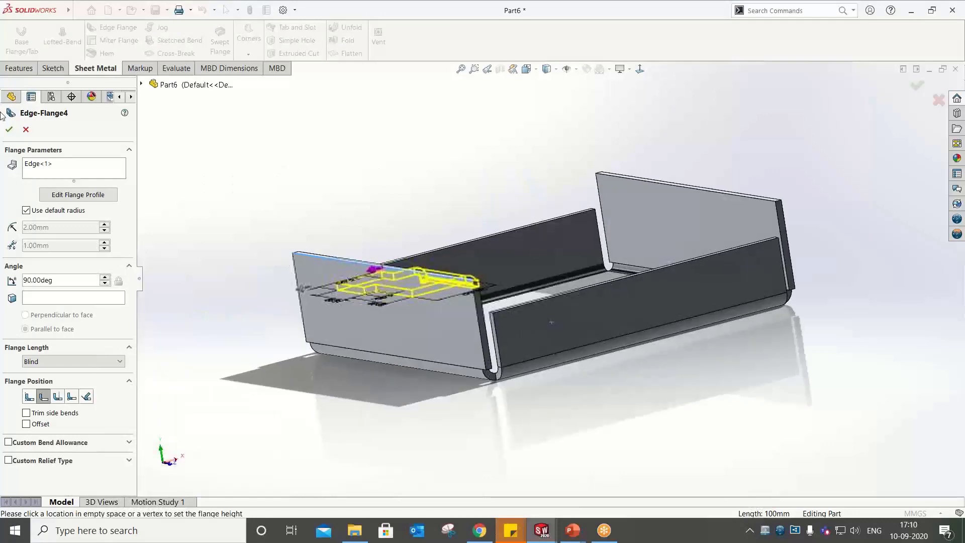
{"action": "scroll", "coordinate": [460, 306], "scroll_direction": "up", "scroll_amount": 8}
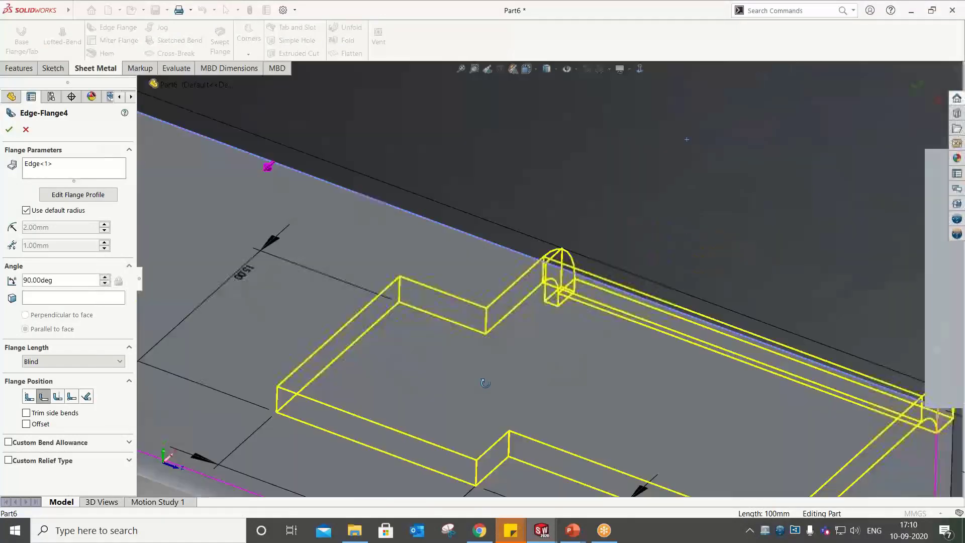
{"action": "scroll", "coordinate": [485, 383], "scroll_direction": "down", "scroll_amount": 8}
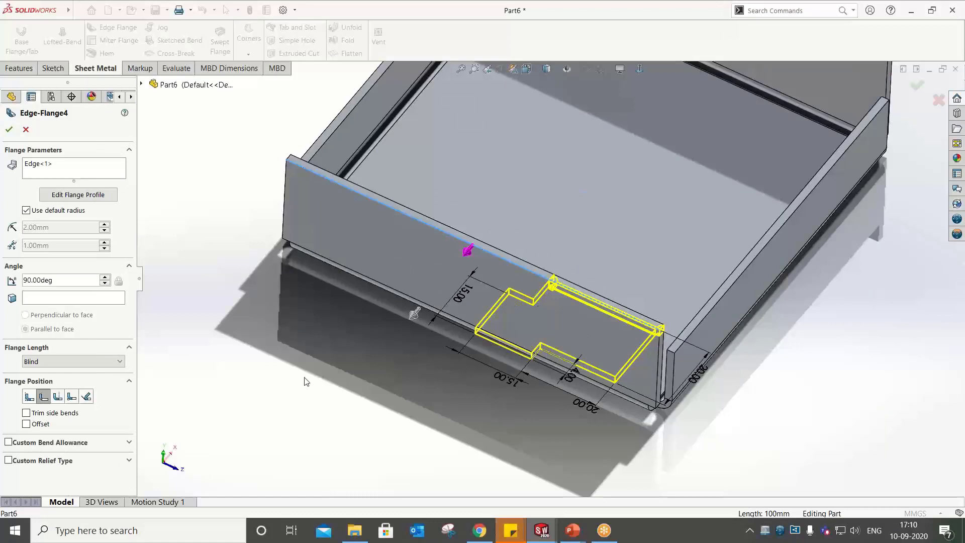
{"action": "key", "text": "Return"}
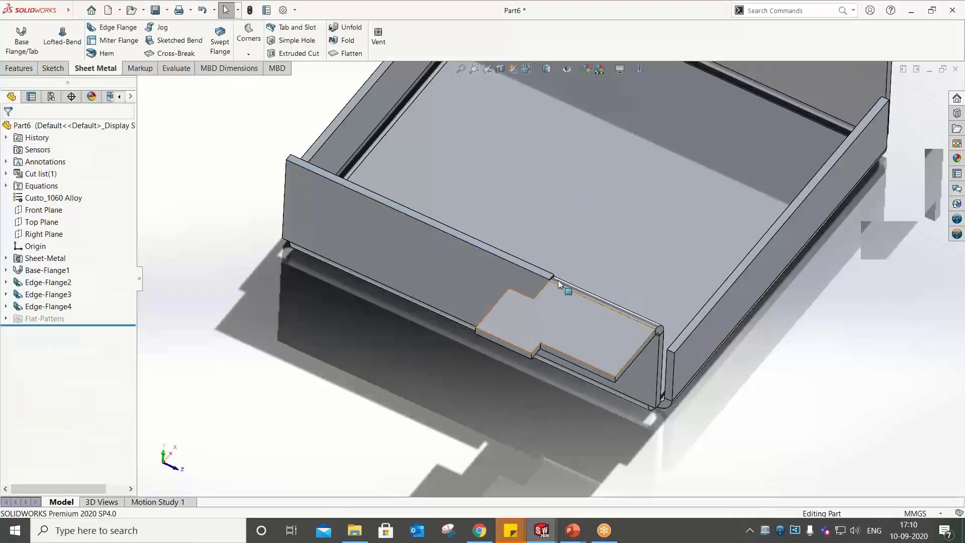
Examine the relief cut where the stepped flange's bend ends partway along the 30 mm flange
{"action": "scroll", "coordinate": [533, 288], "scroll_direction": "up", "scroll_amount": 5}
{"action": "middle_click_drag", "start_coordinate": [531, 288], "coordinate": [561, 190]}
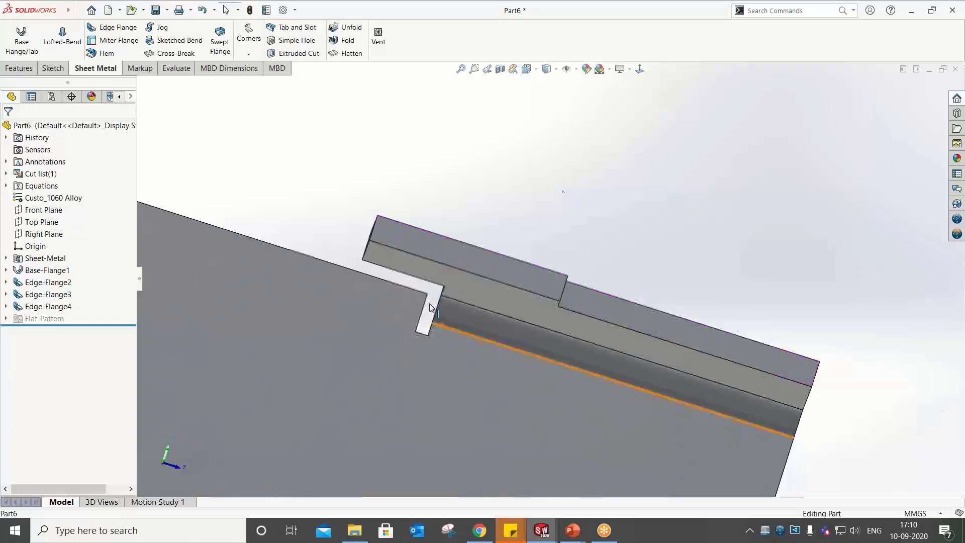
{"action": "scroll", "coordinate": [437, 309], "scroll_direction": "up", "scroll_amount": 3}
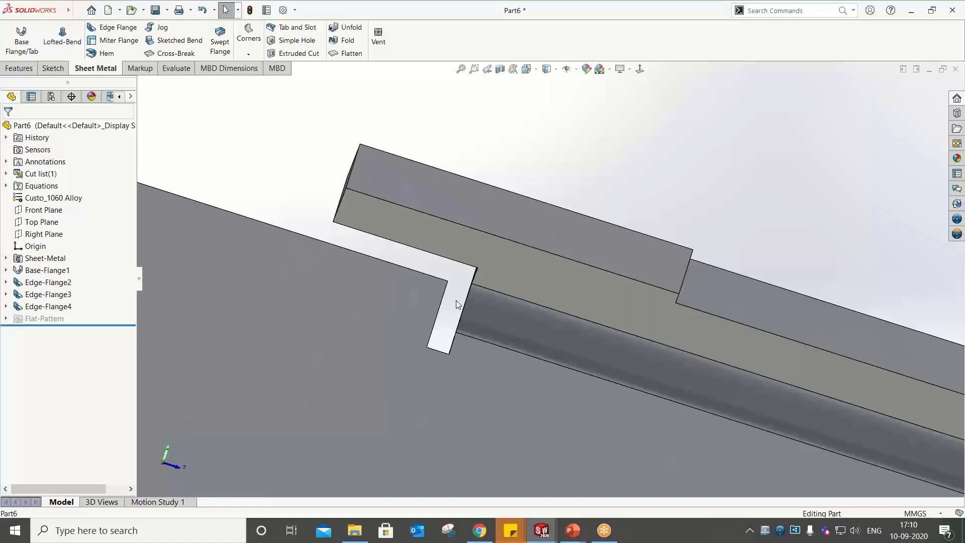
{"action": "scroll", "coordinate": [457, 305], "scroll_direction": "up", "scroll_amount": 10}
{"action": "middle_click_drag", "start_coordinate": [456, 304], "coordinate": [462, 428]}
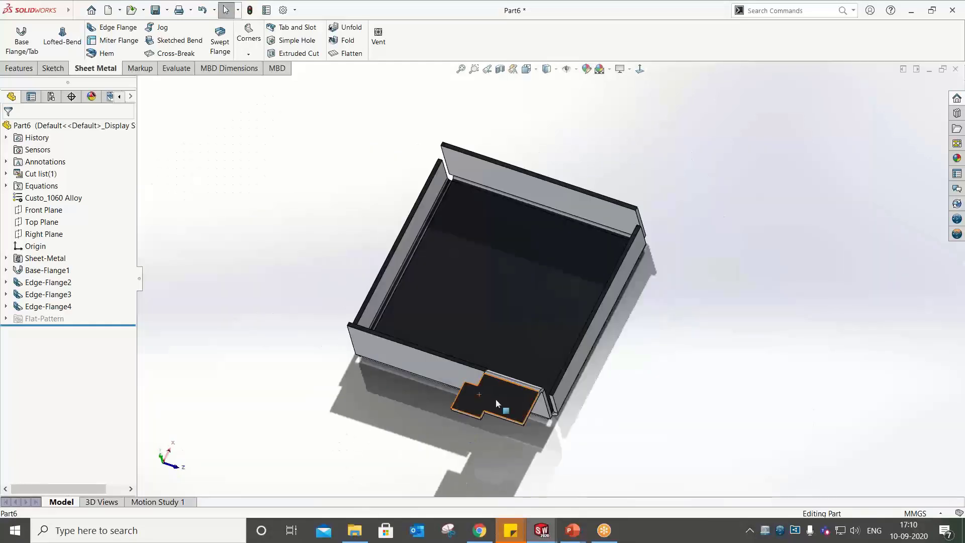
Set up a Hole Wizard countersink for an ANSI Metric M4 Socket Countersunk Head Cap Screw, normal fit, through all
{"action": "left_click", "coordinate": [19, 69]}
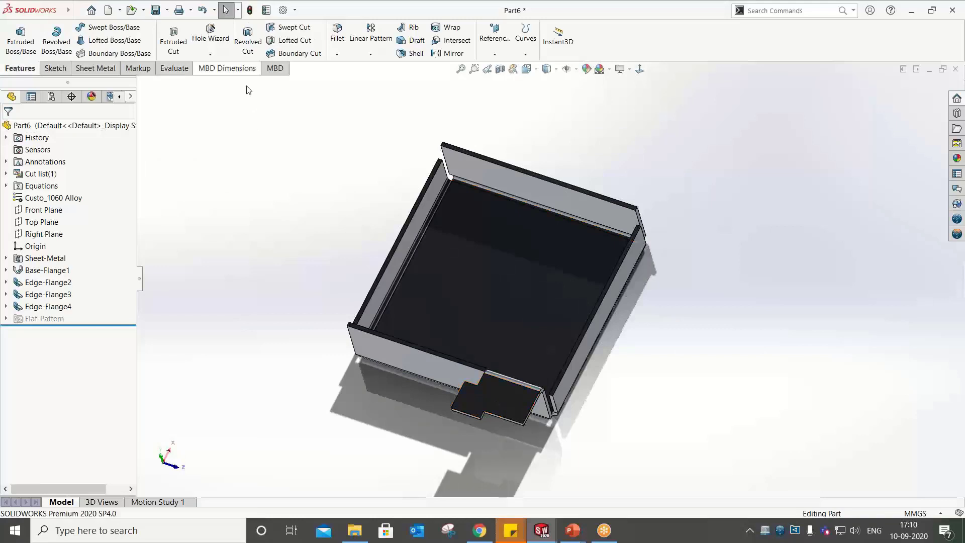
{"action": "left_click", "coordinate": [224, 41]}
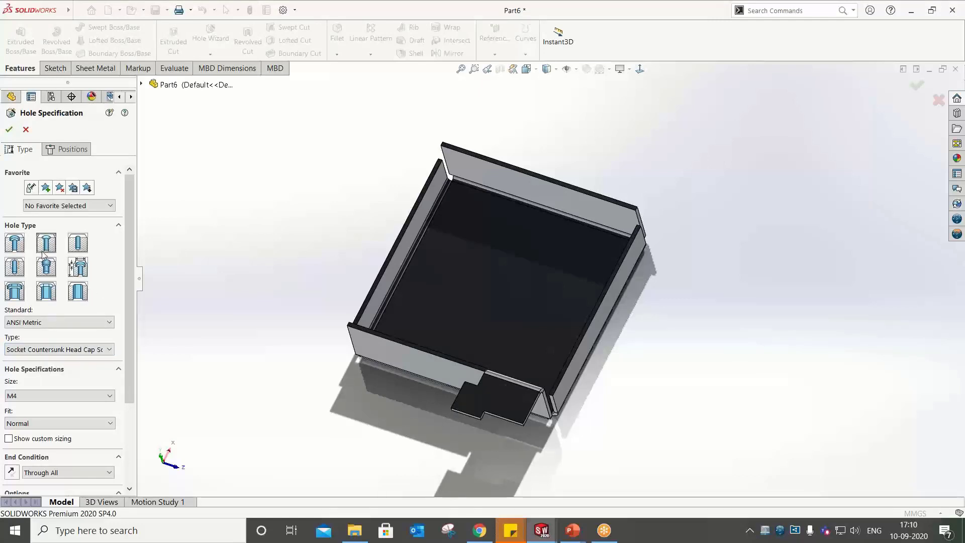
{"action": "left_click", "coordinate": [36, 323]}
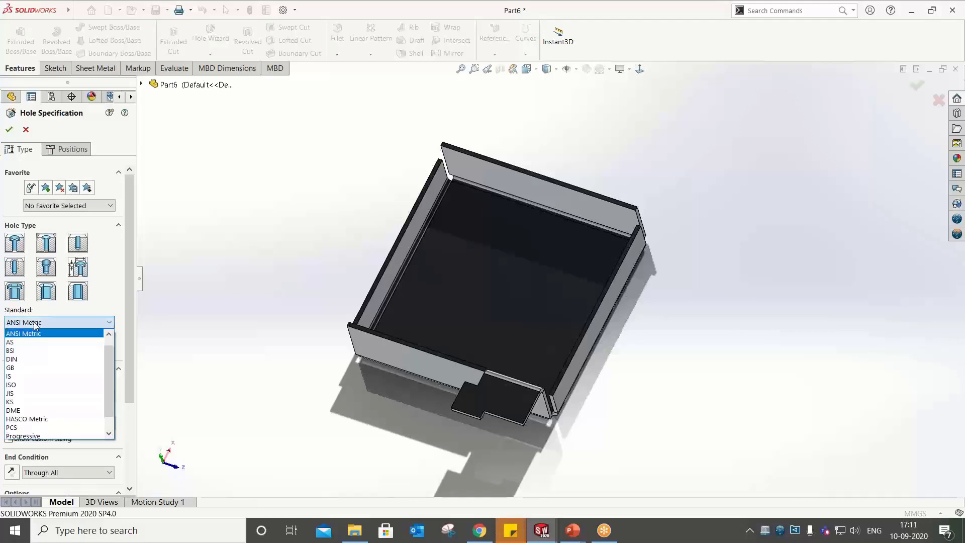
{"action": "left_click", "coordinate": [40, 332]}
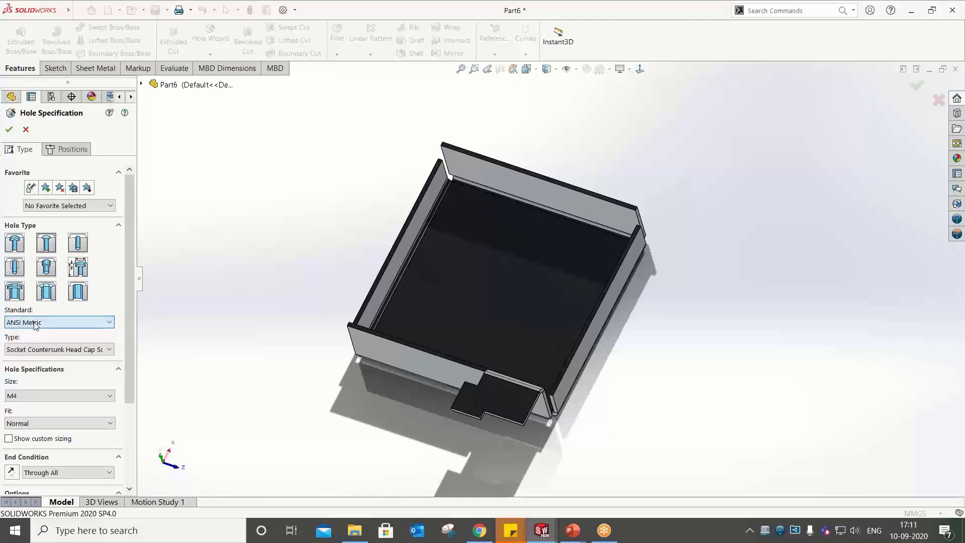
{"action": "left_click", "coordinate": [30, 351]}
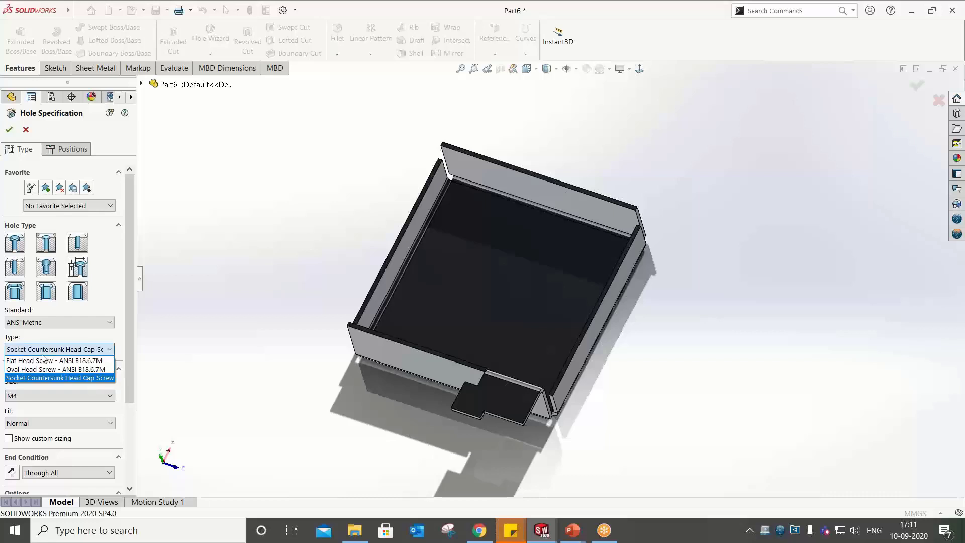
{"action": "left_click", "coordinate": [60, 378]}
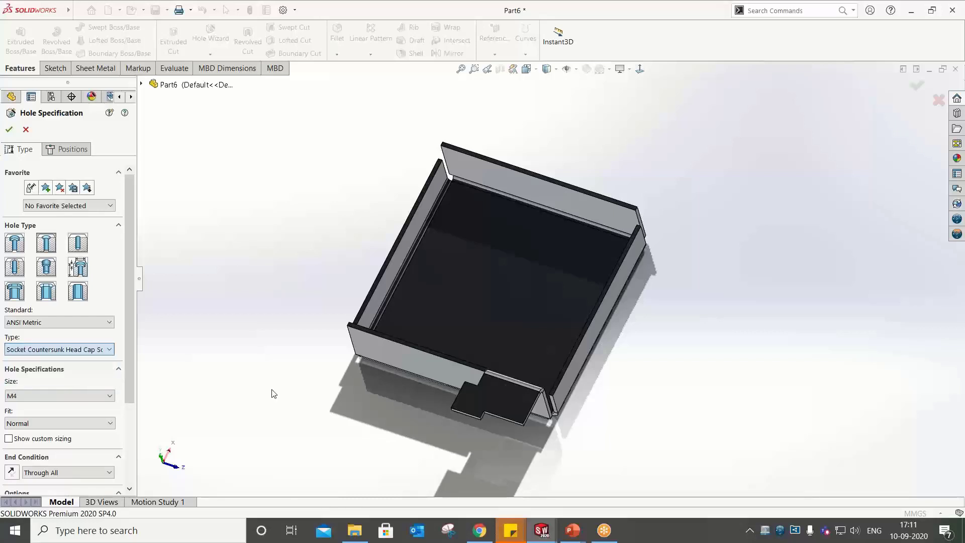
{"action": "left_click", "coordinate": [22, 397]}
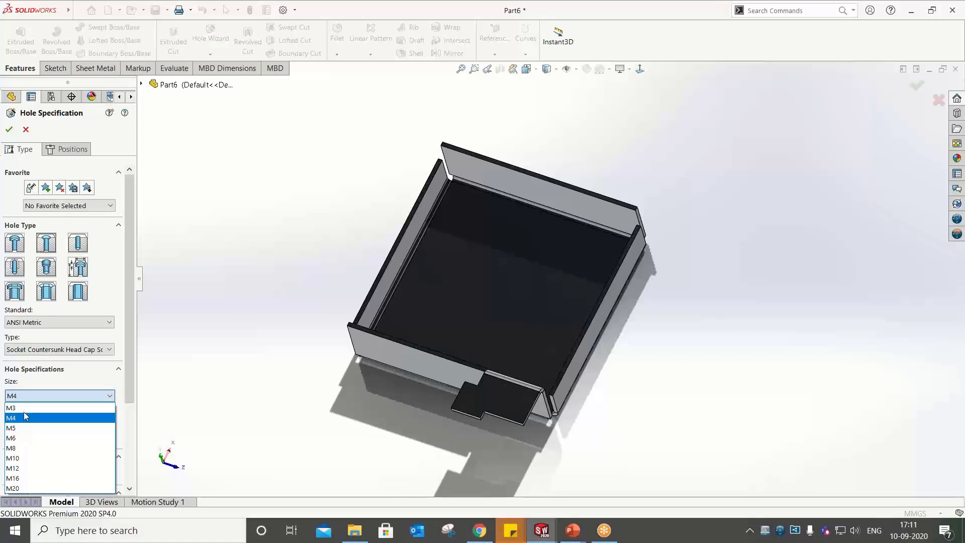
{"action": "left_click", "coordinate": [27, 420]}
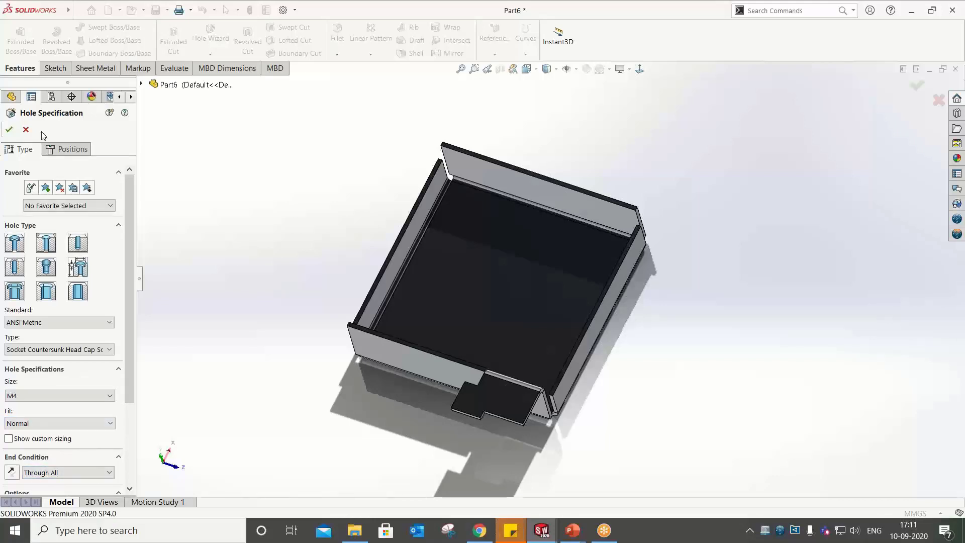
Place the countersunk hole on the main part of the stepped flange and dimension its centre 10 mm from the outer edge
{"action": "left_click", "coordinate": [58, 150]}
{"action": "left_click", "coordinate": [506, 398]}
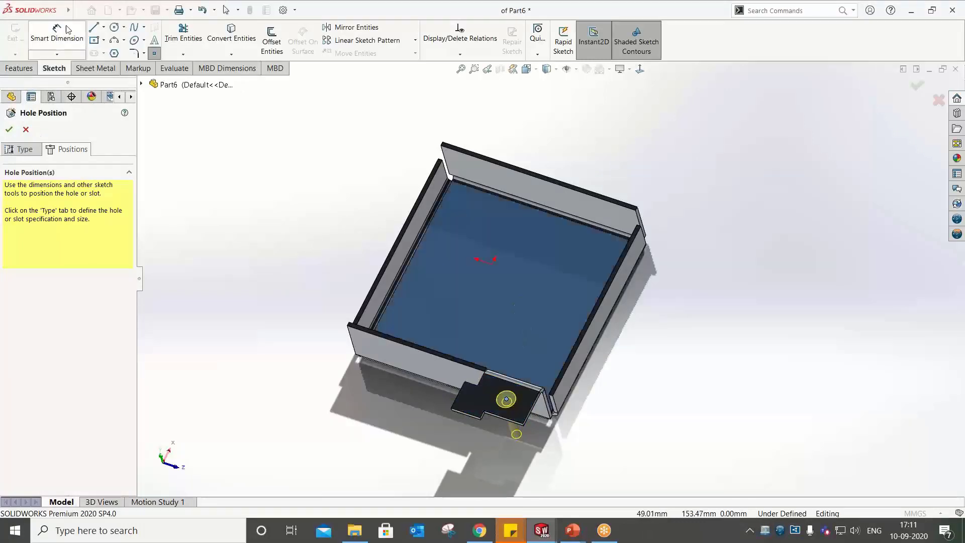
{"action": "left_click", "coordinate": [641, 70]}
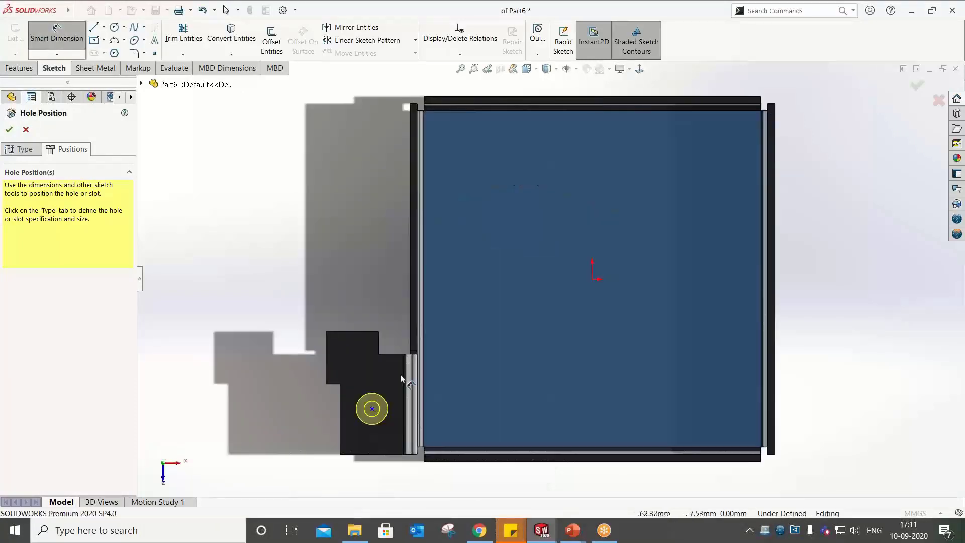
{"action": "left_click", "coordinate": [373, 409]}
{"action": "left_click", "coordinate": [341, 412]}
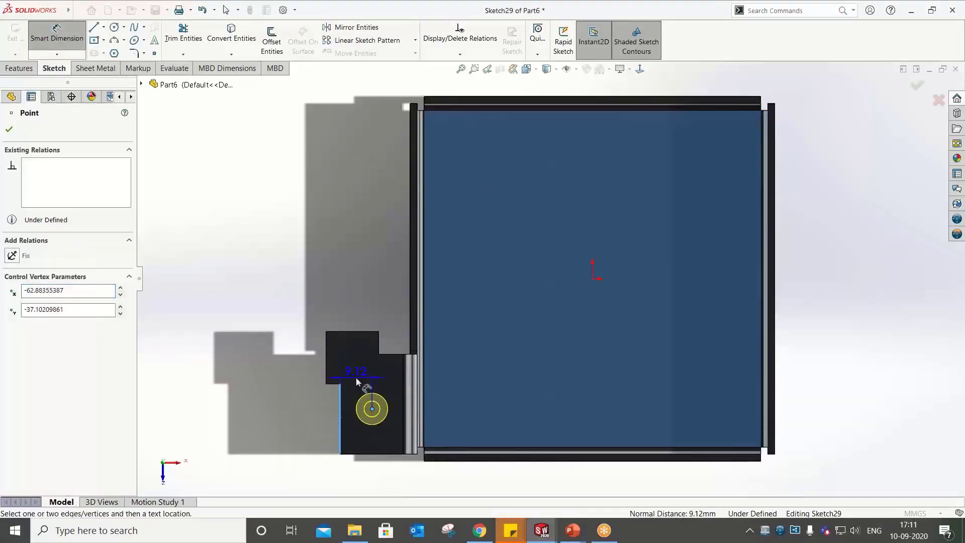
{"action": "left_click", "coordinate": [356, 377]}
{"action": "type", "text": "10"}
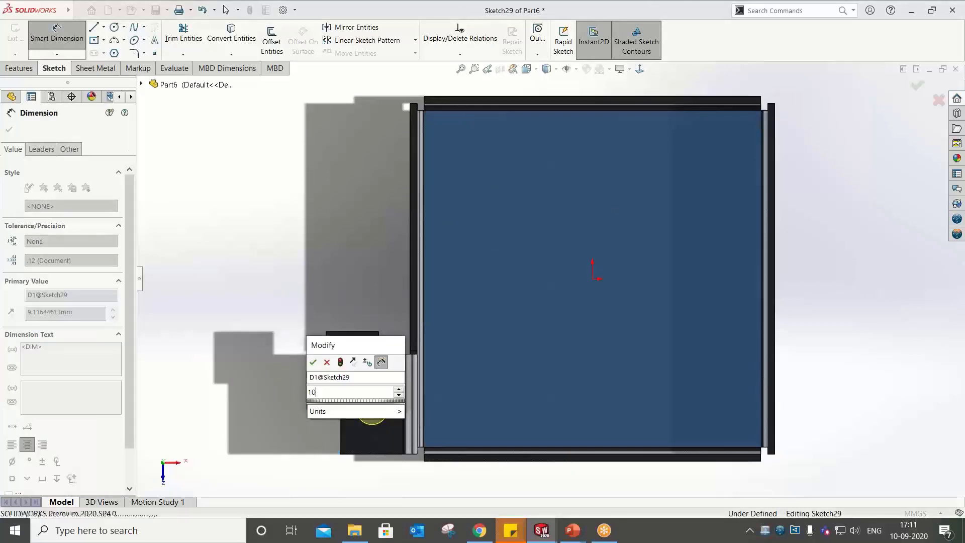
{"action": "key", "text": "Return"}
Dimension the hole's centre 10 mm from the stepped flange's end side and create the countersunk hole
{"action": "left_click", "coordinate": [375, 409]}
{"action": "left_click", "coordinate": [380, 454]}
{"action": "left_click", "coordinate": [411, 433]}
{"action": "type", "text": "10"}
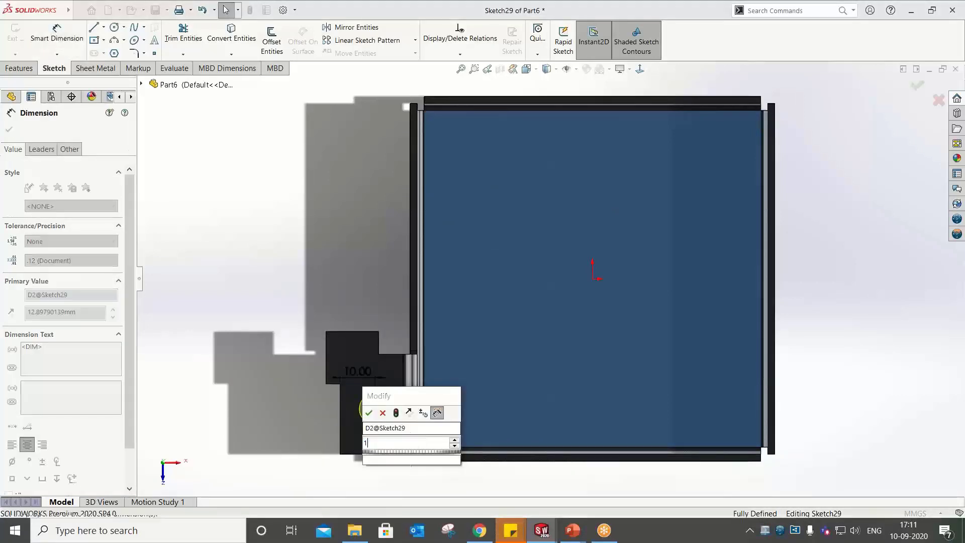
{"action": "key", "text": "Return"}
{"action": "key", "text": "Escape"}
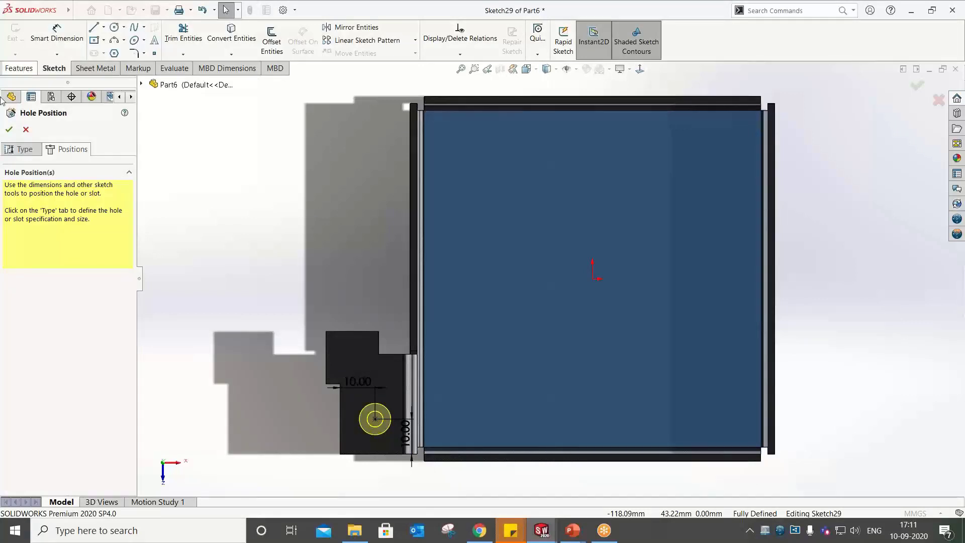
{"action": "left_click", "coordinate": [9, 130]}
{"action": "middle_click_drag", "start_coordinate": [413, 186], "coordinate": [443, 250]}
{"action": "scroll", "coordinate": [531, 346], "scroll_direction": "down", "scroll_amount": 3}
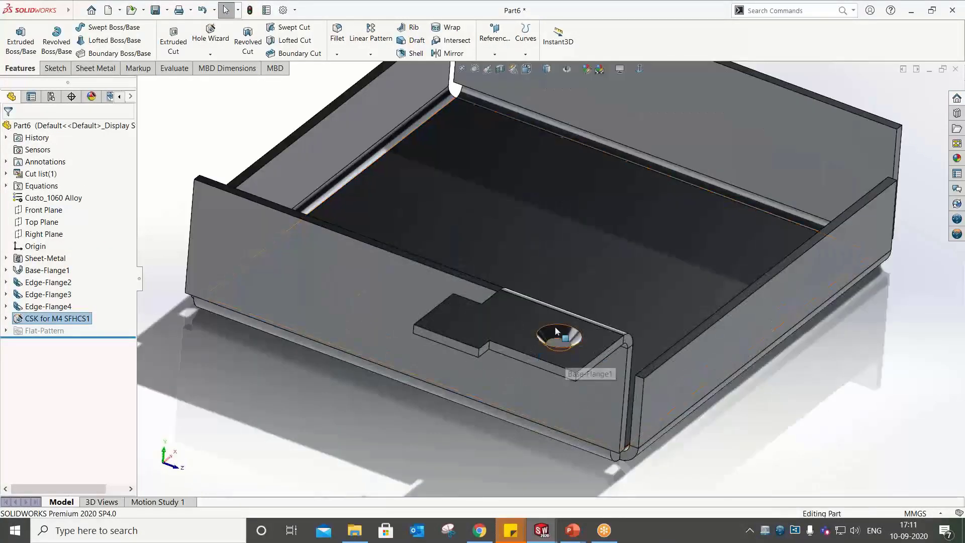
{"action": "scroll", "coordinate": [562, 352], "scroll_direction": "up", "scroll_amount": 3}
{"action": "middle_click_drag", "start_coordinate": [561, 306], "coordinate": [554, 367]}
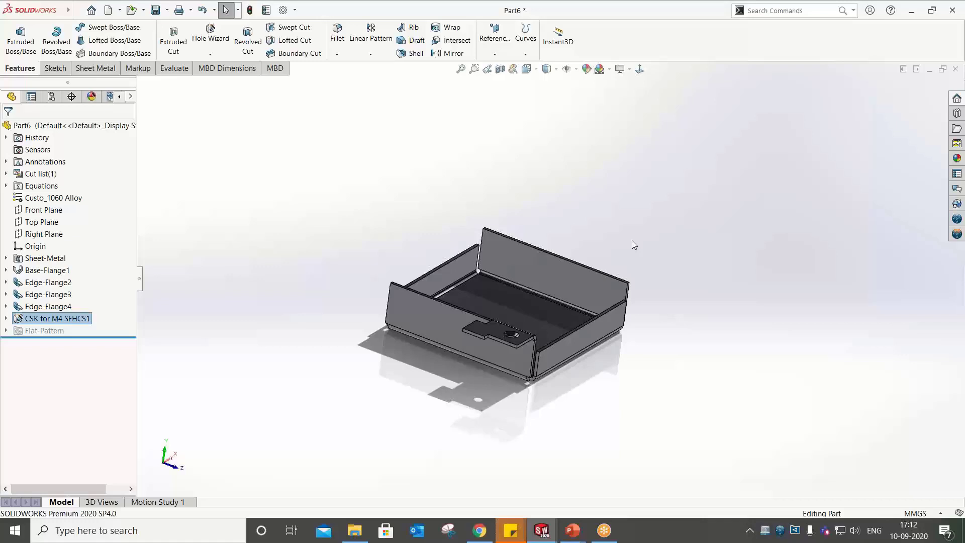
Start an edge flange on the upper edge of the wall opposite the stepped flange and dimension its profile 25 mm wide and 25 mm high
{"action": "scroll", "coordinate": [468, 343], "scroll_direction": "up", "scroll_amount": 5}
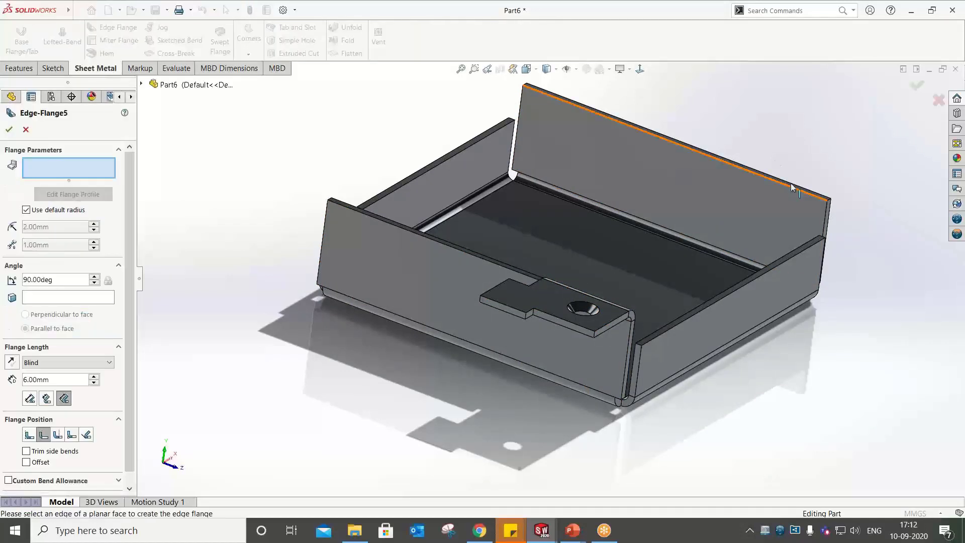
{"action": "left_click", "coordinate": [791, 182]}
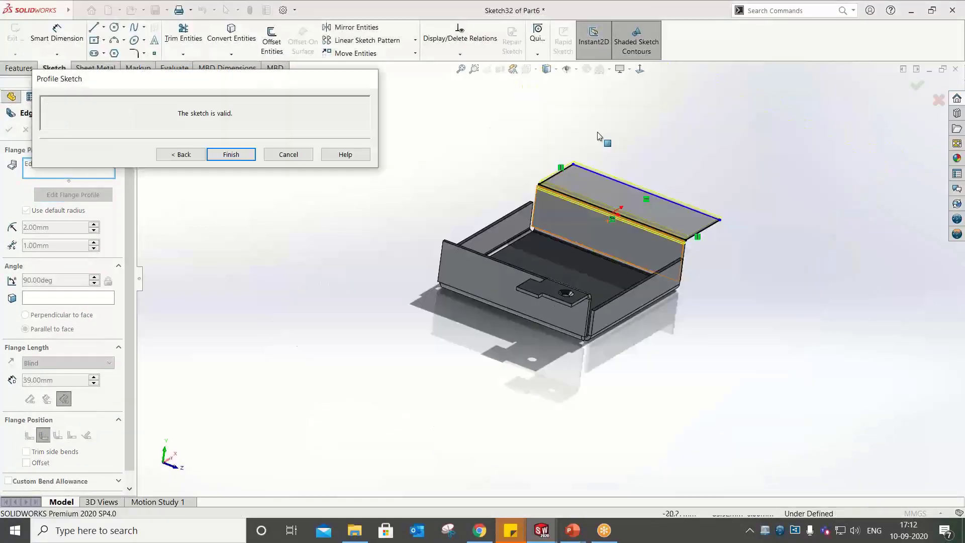
{"action": "middle_click_drag", "start_coordinate": [600, 137], "coordinate": [625, 174]}
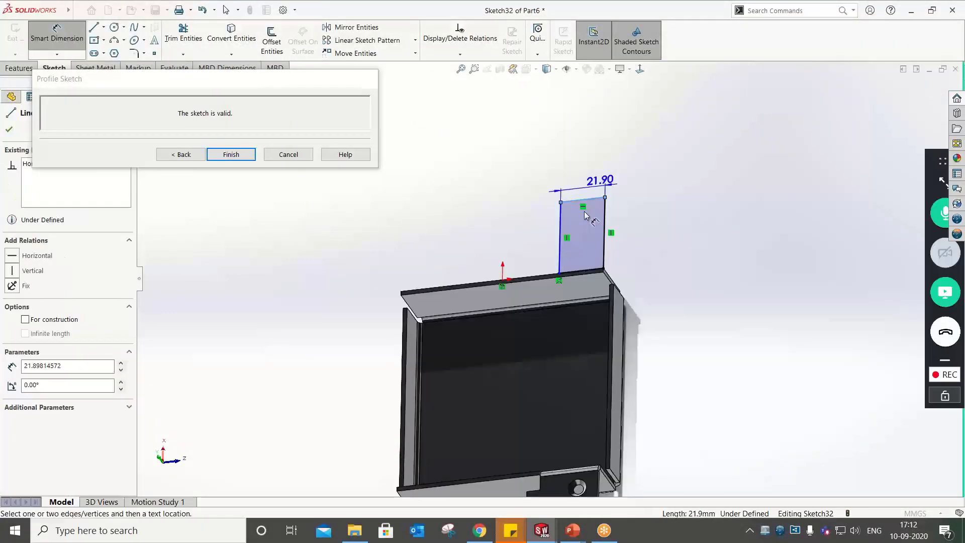
{"action": "left_click", "coordinate": [584, 215]}
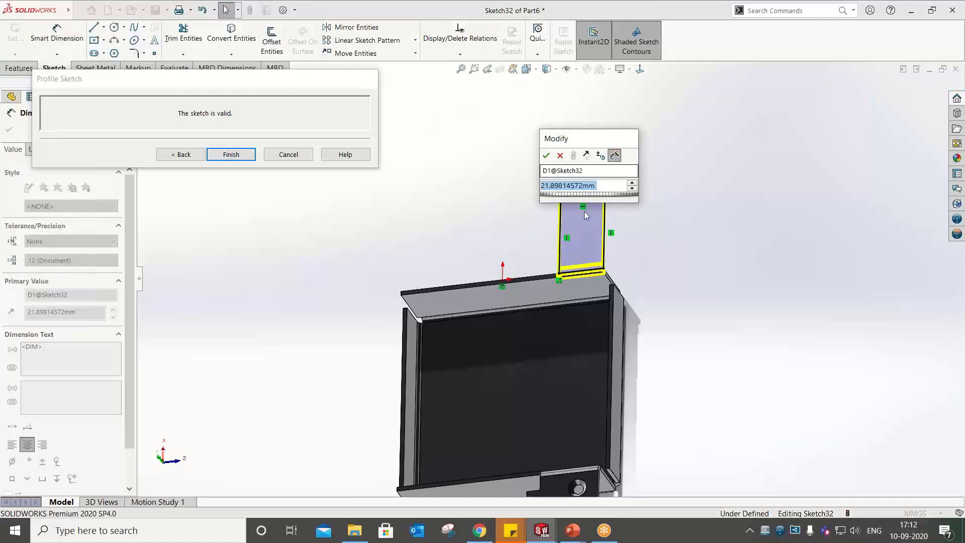
{"action": "type", "text": "2"}
{"action": "type", "text": "5"}
{"action": "key", "text": "Return"}
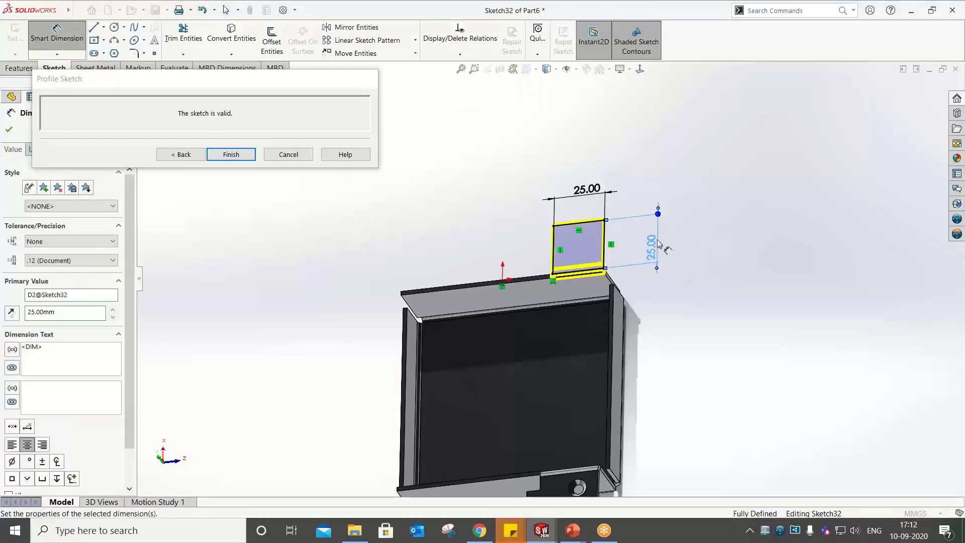
Sketch two horizontal straight slots one above the other inside the square flange profile, each about 12 mm between arc centres
{"action": "key", "text": "ctrl+8"}
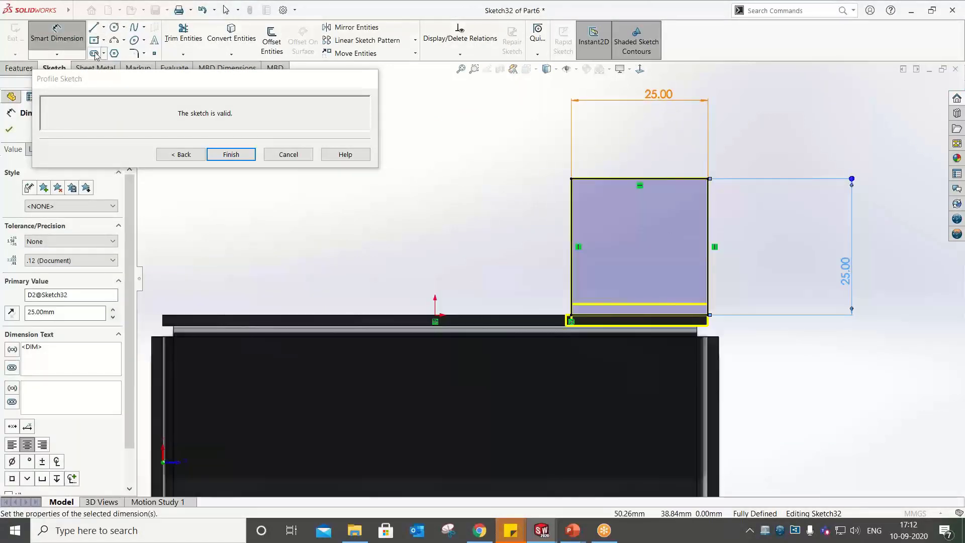
{"action": "left_click", "coordinate": [95, 55]}
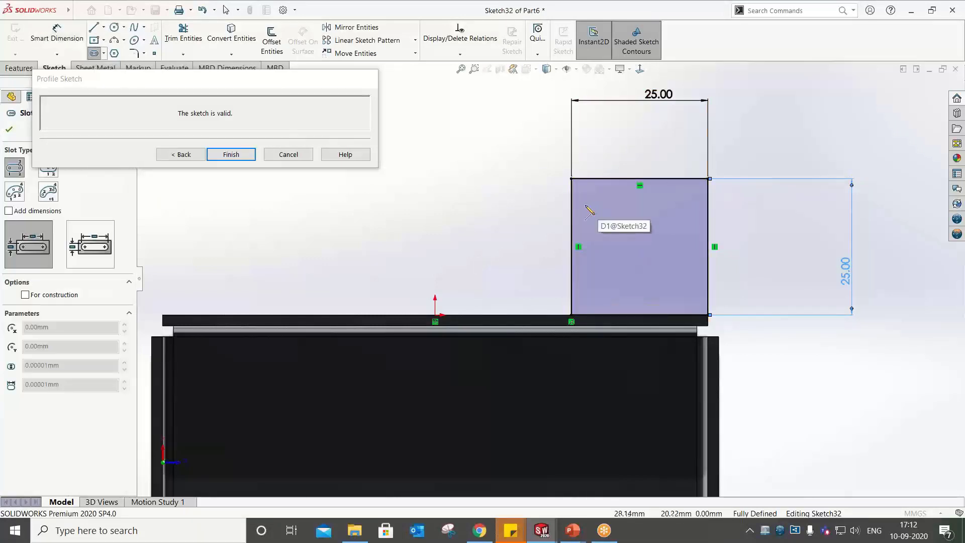
{"action": "left_click", "coordinate": [603, 215]}
{"action": "type", "text": "12.00mm"}
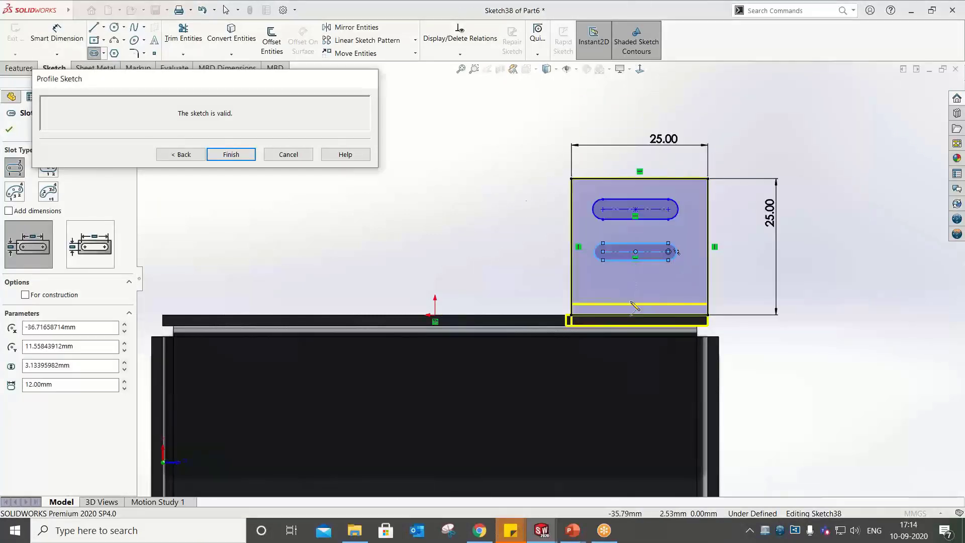
{"action": "right_click", "coordinate": [557, 187]}
{"action": "left_click", "coordinate": [583, 225]}
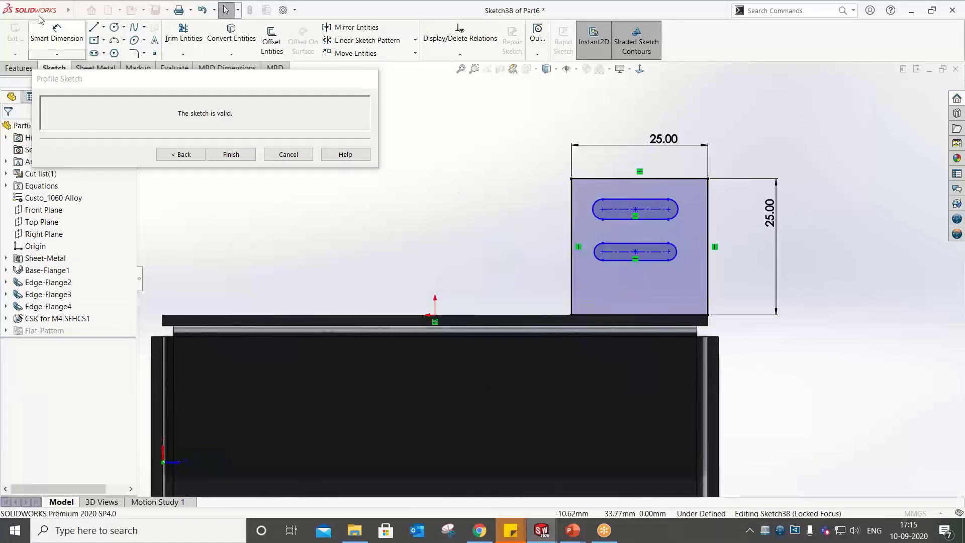
Dimension the two slots 12 mm apart vertically and the upper slot's centreline 5 mm from the profile's outer edge
{"action": "left_click", "coordinate": [63, 37]}
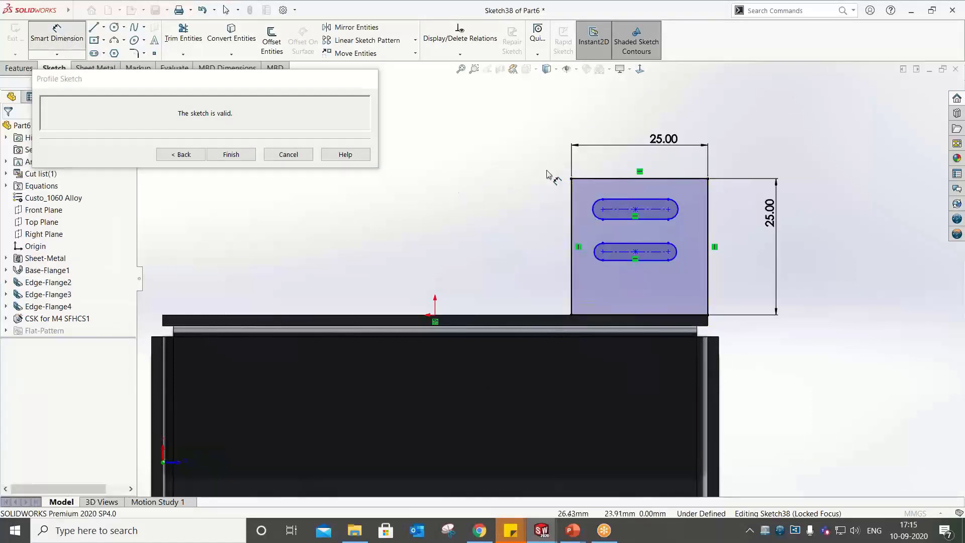
{"action": "left_click", "coordinate": [609, 208]}
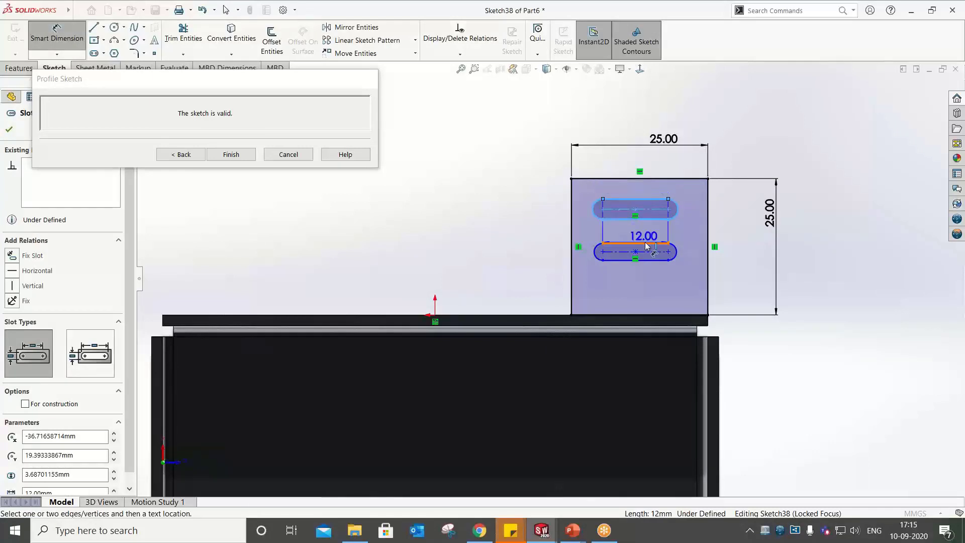
{"action": "key", "text": "Escape"}
{"action": "left_click", "coordinate": [618, 209]}
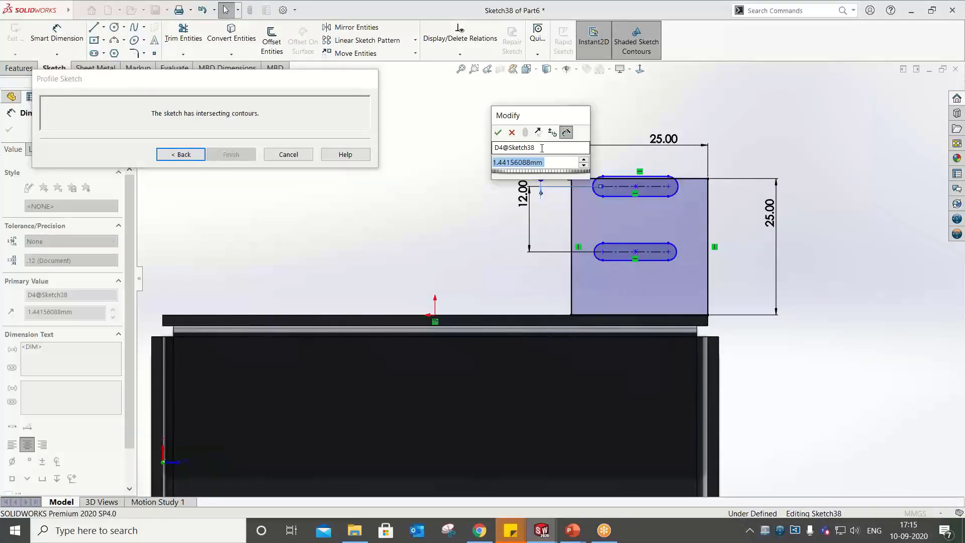
{"action": "type", "text": "5"}
{"action": "key", "text": "Return"}
Set the upper slot's end radius to 2 mm and make the lower slot's end arc equal to it
{"action": "left_click", "coordinate": [676, 206]}
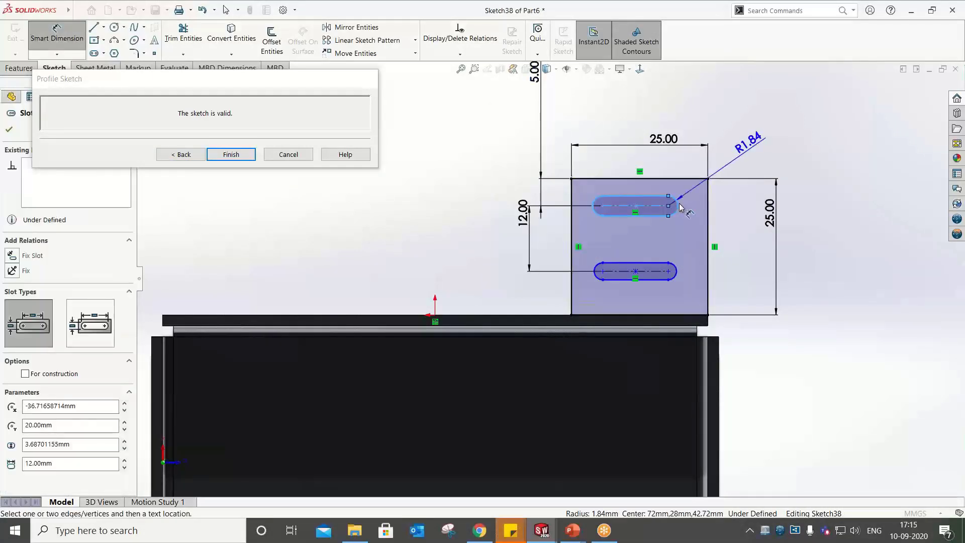
{"action": "left_click", "coordinate": [749, 176]}
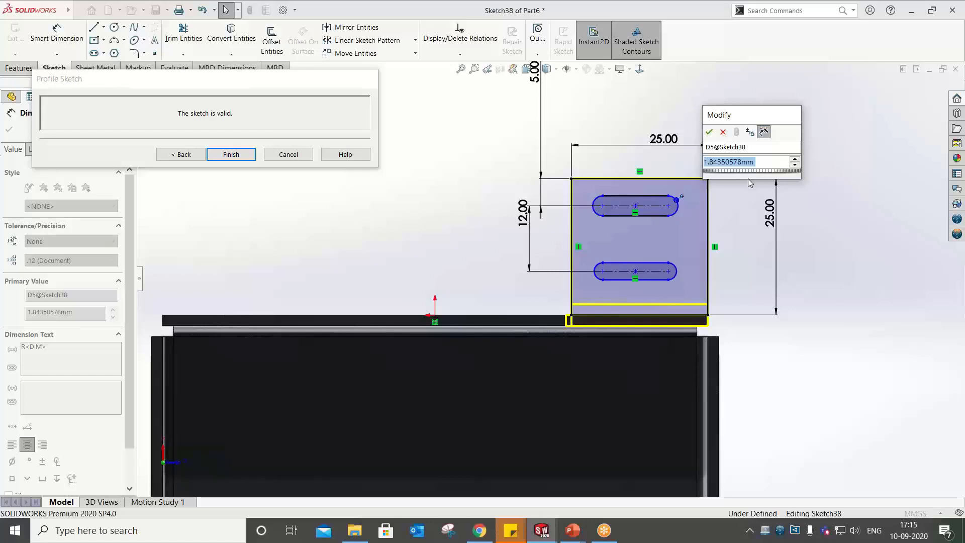
{"action": "type", "text": "2"}
{"action": "key", "text": "Return"}
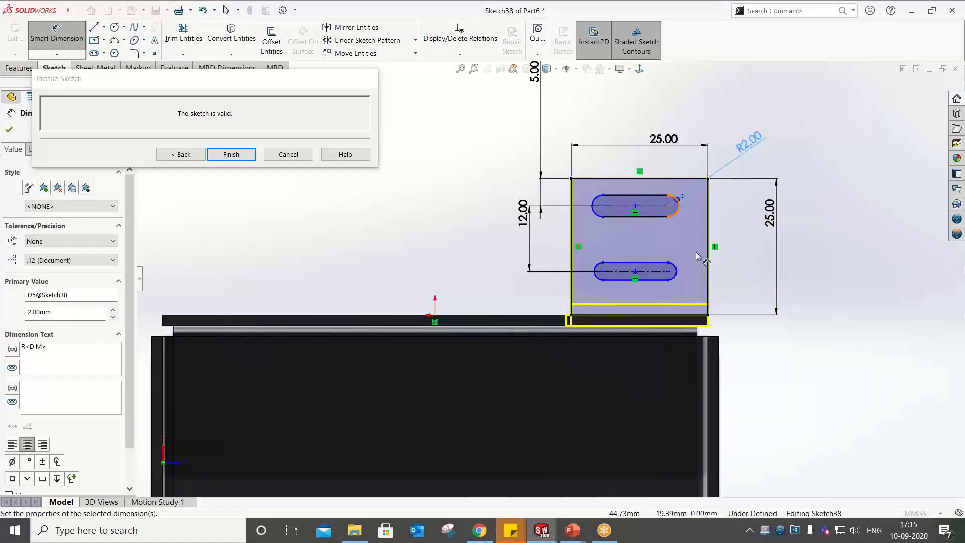
{"action": "key", "text": "Escape"}
{"action": "left_click", "coordinate": [677, 272]}
{"action": "left_click", "coordinate": [678, 204], "text": "ctrl"}
{"action": "left_click", "coordinate": [754, 175]}
{"action": "key", "text": "Return"}
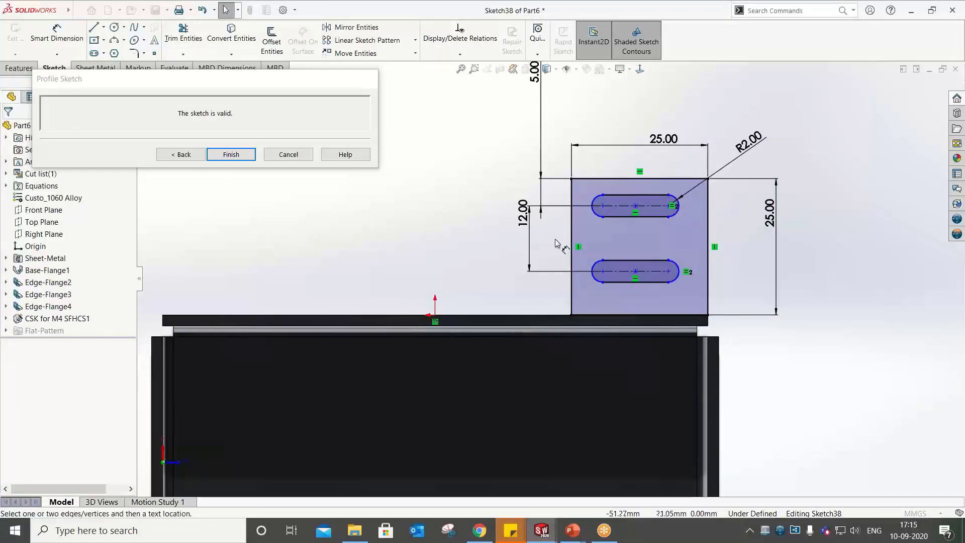
Leave the slotted profile sketch and create the edge flange from it
{"action": "left_click", "coordinate": [628, 217]}
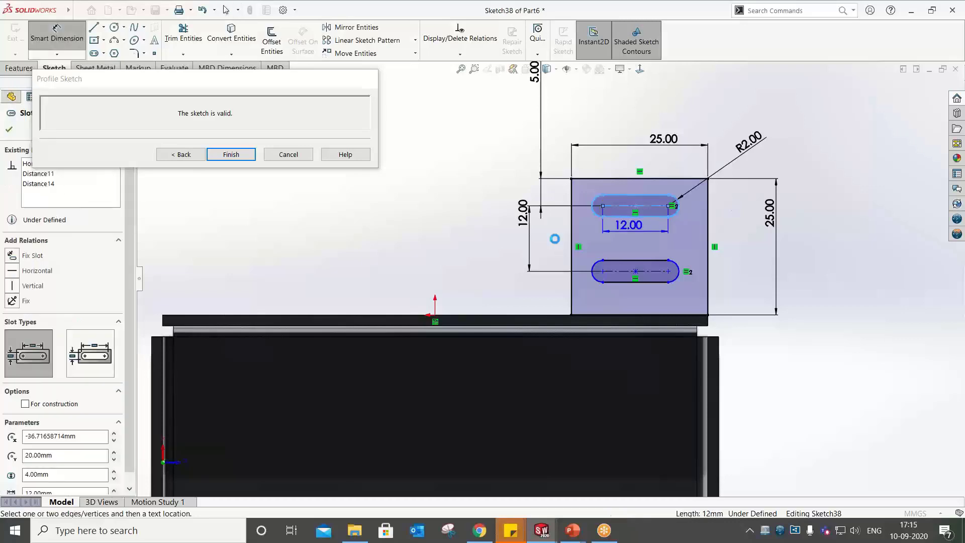
{"action": "left_click", "coordinate": [171, 154]}
{"action": "mouse_move", "coordinate": [578, 282]}
{"action": "middle_mouse_down"}
{"action": "mouse_move", "coordinate": [613, 243]}
{"action": "mouse_move", "coordinate": [545, 101]}
{"action": "mouse_move", "coordinate": [564, 244]}
{"action": "mouse_move", "coordinate": [587, 270]}
{"action": "middle_mouse_up"}
{"action": "scroll", "coordinate": [587, 269], "scroll_direction": "up", "scroll_amount": 2}
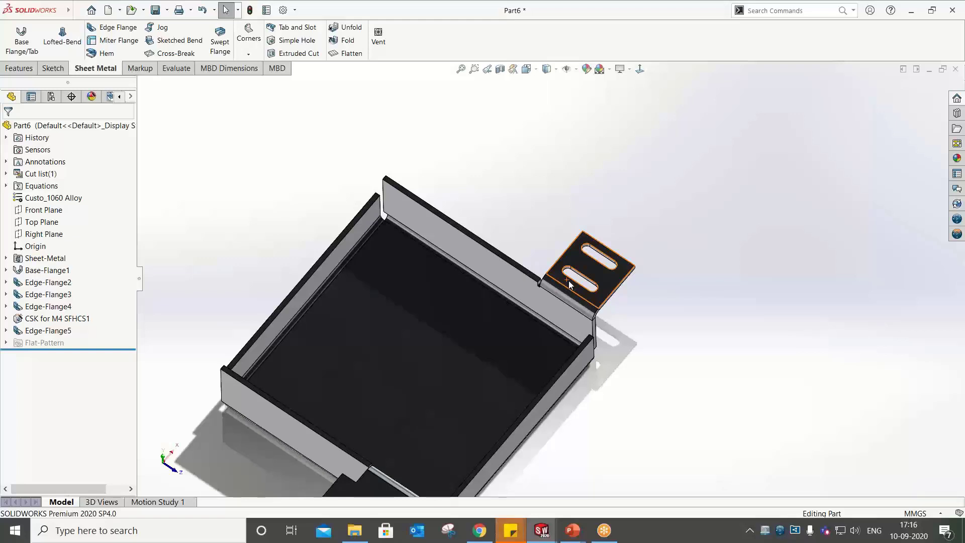
{"action": "left_click", "coordinate": [510, 530]}
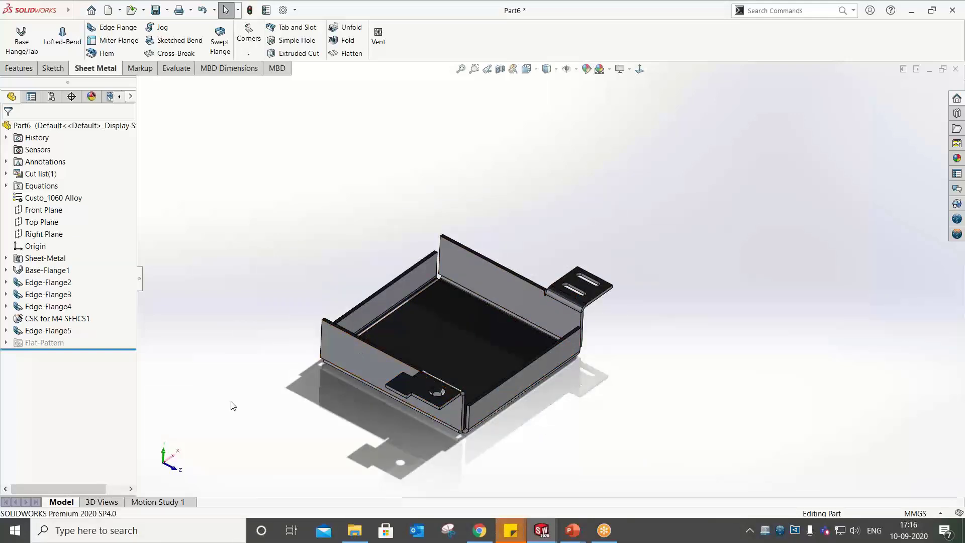
Mirror the slotted edge flange, the stepped edge flange and the M4 countersunk hole about the Front Plane
{"action": "left_click", "coordinate": [21, 69]}
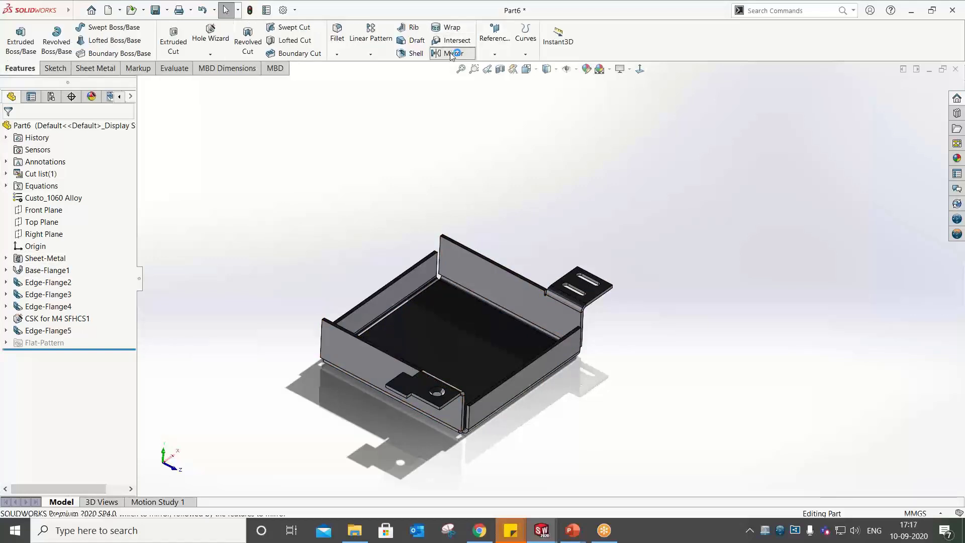
{"action": "left_click", "coordinate": [452, 54]}
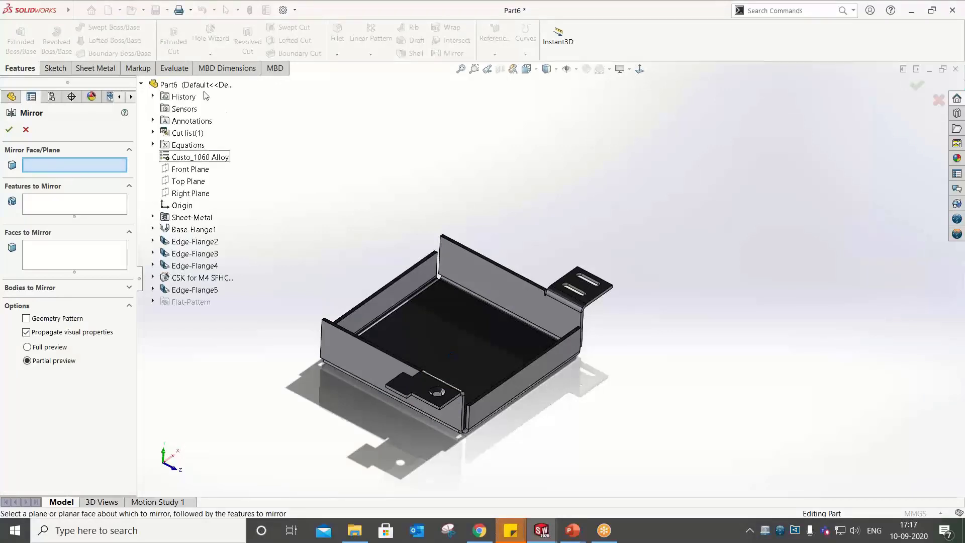
{"action": "left_click", "coordinate": [190, 170]}
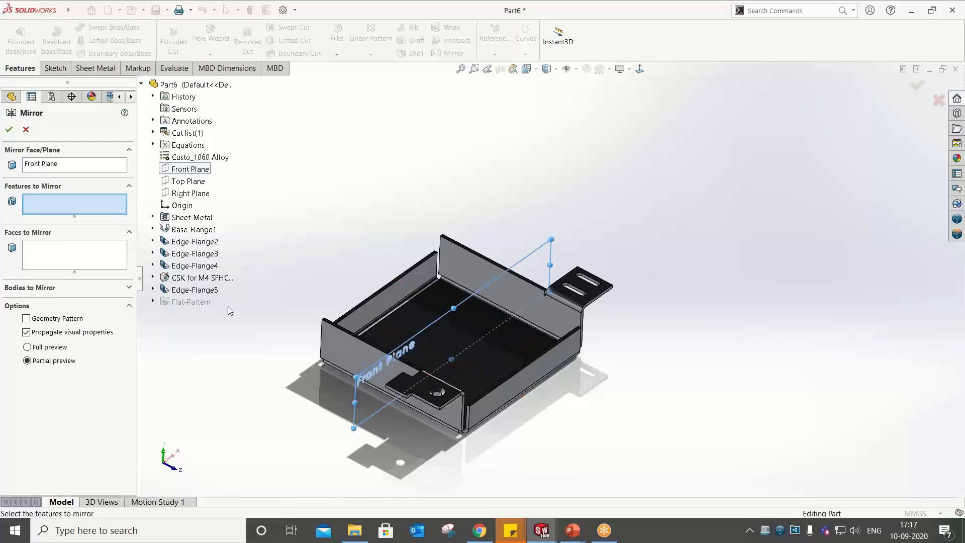
{"action": "left_click", "coordinate": [593, 300]}
{"action": "left_click", "coordinate": [406, 418]}
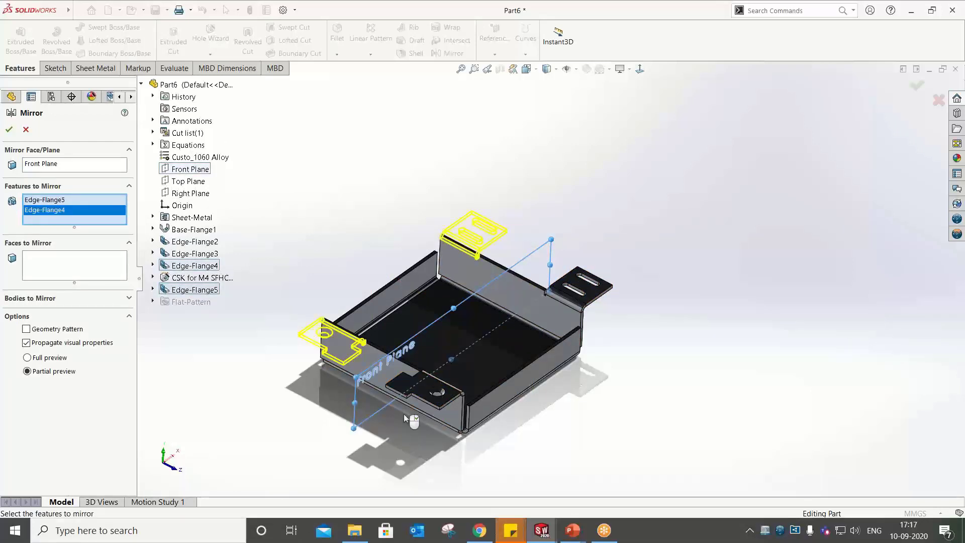
{"action": "left_click", "coordinate": [439, 391]}
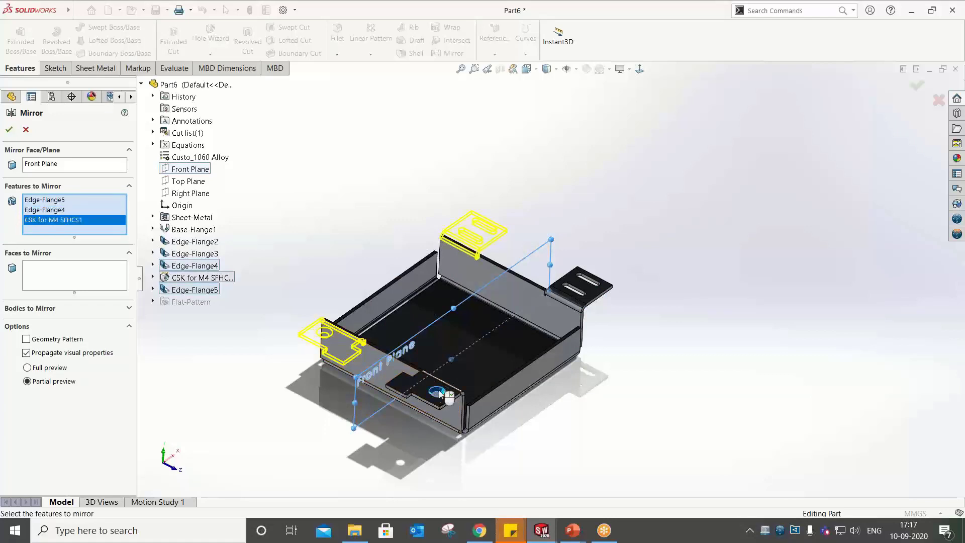
{"action": "left_click", "coordinate": [10, 130]}
Sketch an eight-sided polygon about 63 mm across flats, centred on the origin, on the base flange's inner floor face
{"action": "middle_click_drag", "start_coordinate": [502, 241], "coordinate": [451, 387]}
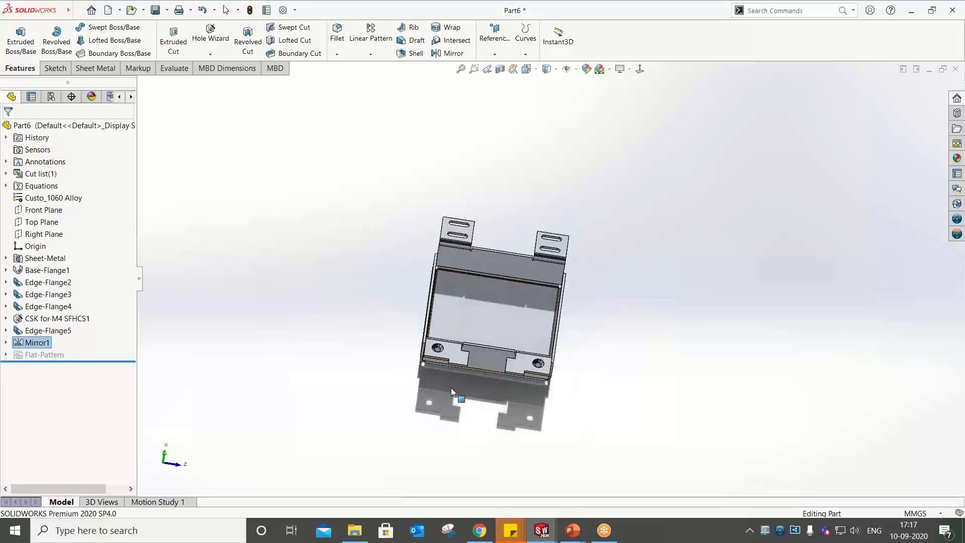
{"action": "middle_click_drag", "start_coordinate": [497, 325], "coordinate": [487, 364]}
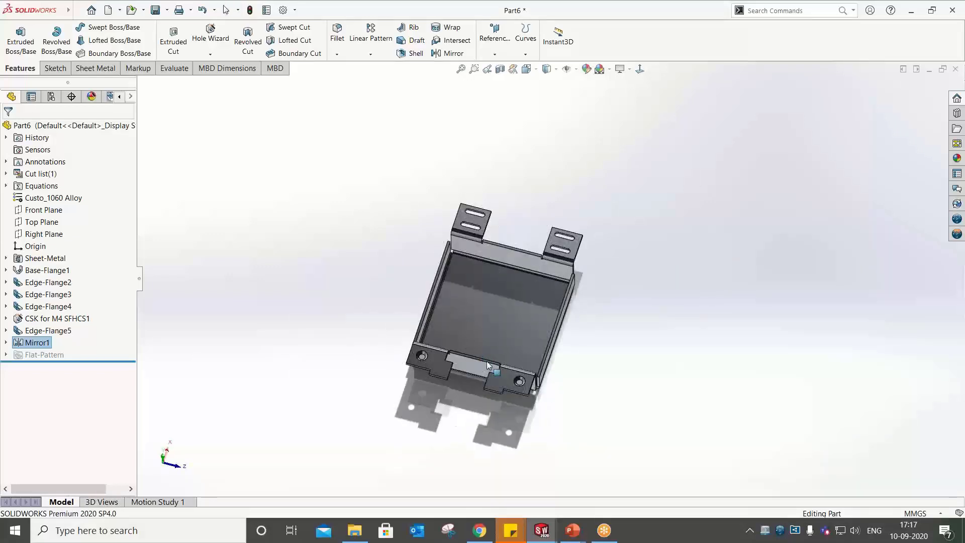
{"action": "right_click", "coordinate": [505, 304]}
{"action": "left_click", "coordinate": [531, 230]}
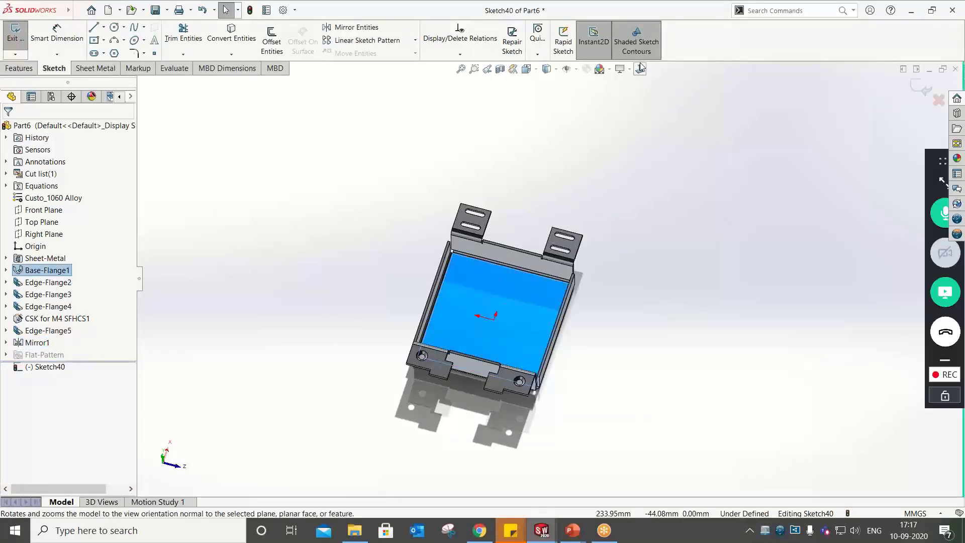
{"action": "left_click", "coordinate": [640, 68]}
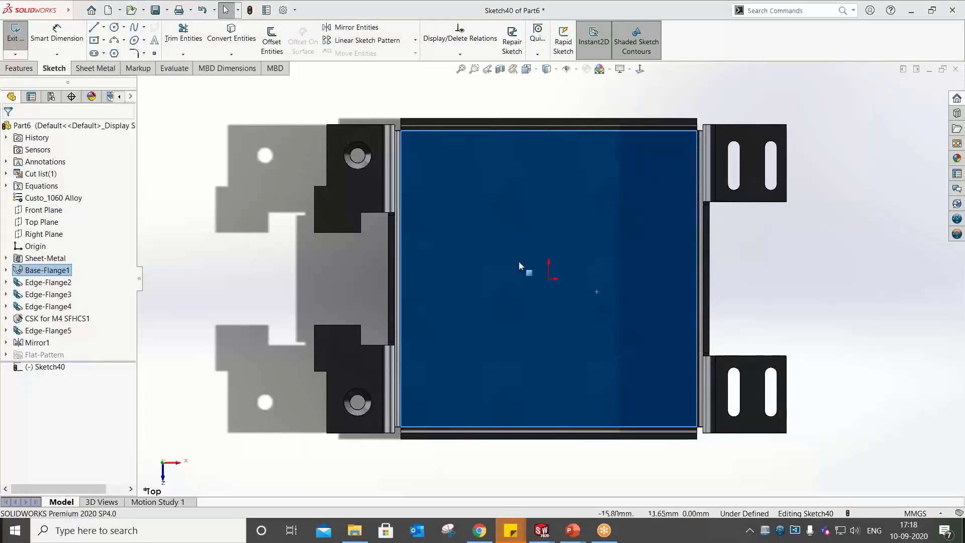
{"action": "left_click", "coordinate": [118, 53]}
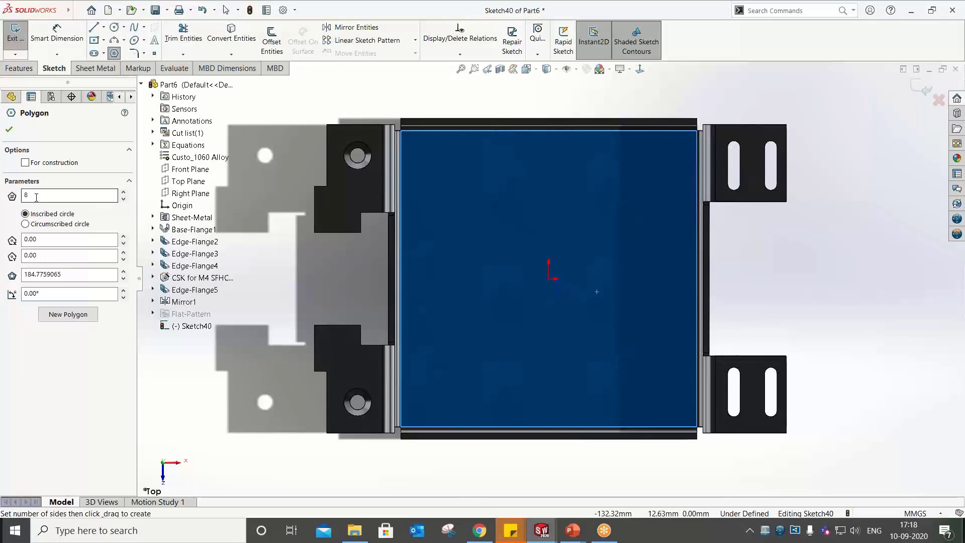
{"action": "mouse_move", "coordinate": [549, 278]}
{"action": "left_mouse_down"}
{"action": "mouse_move", "coordinate": [623, 365]}
{"action": "mouse_move", "coordinate": [638, 330]}
{"action": "left_mouse_up"}
{"action": "key", "text": "Escape"}
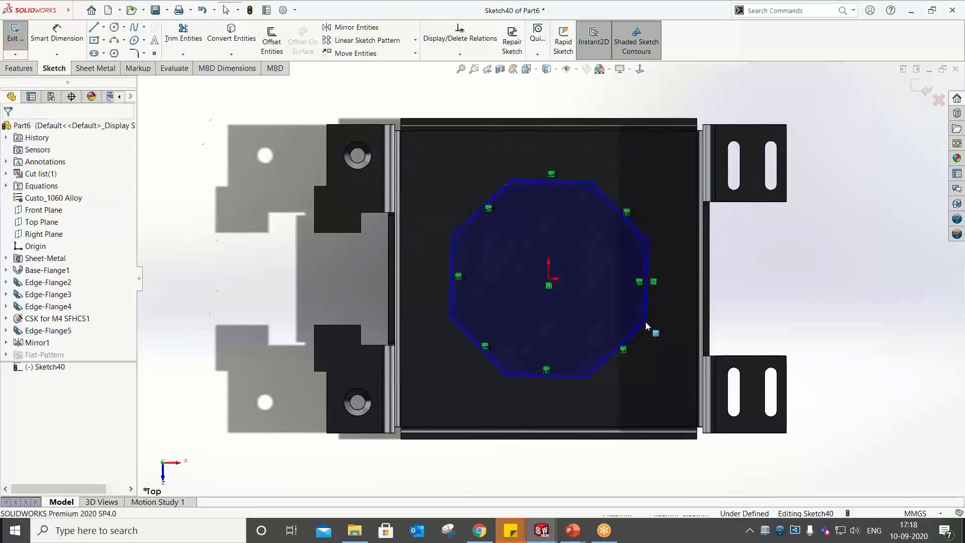
Add a Horizontal relation to the octagon's upper side
{"action": "left_click", "coordinate": [557, 182]}
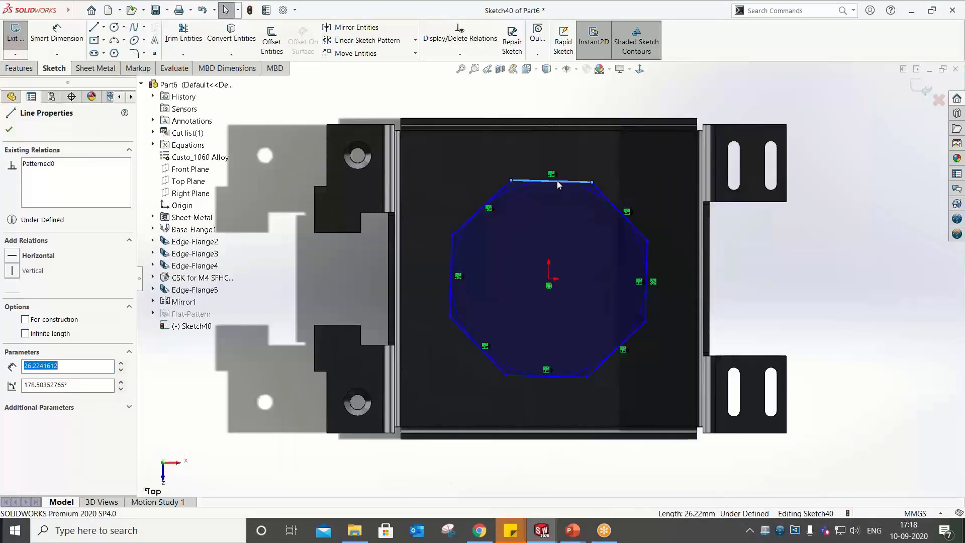
{"action": "right_click", "coordinate": [557, 180]}
{"action": "left_click", "coordinate": [573, 158]}
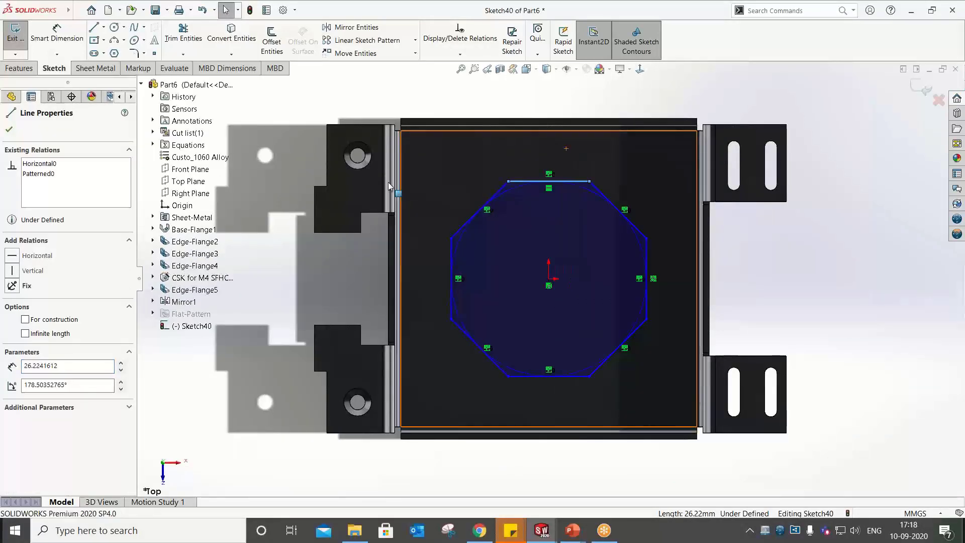
{"action": "left_click", "coordinate": [264, 263]}
Dimension the distance between the octagon's two vertical sides as 60 mm
{"action": "right_click_drag", "start_coordinate": [264, 263], "coordinate": [266, 221]}
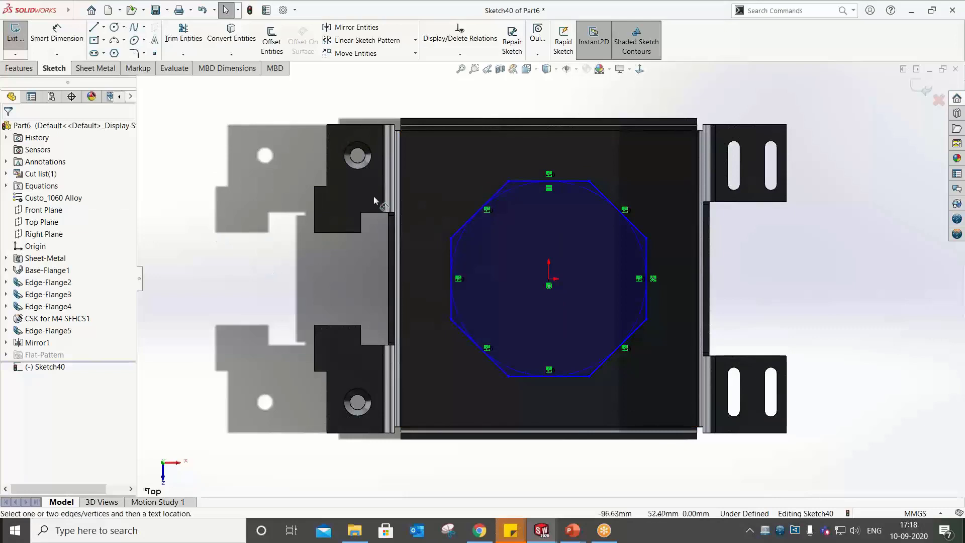
{"action": "left_click", "coordinate": [645, 252]}
{"action": "left_click", "coordinate": [452, 255]}
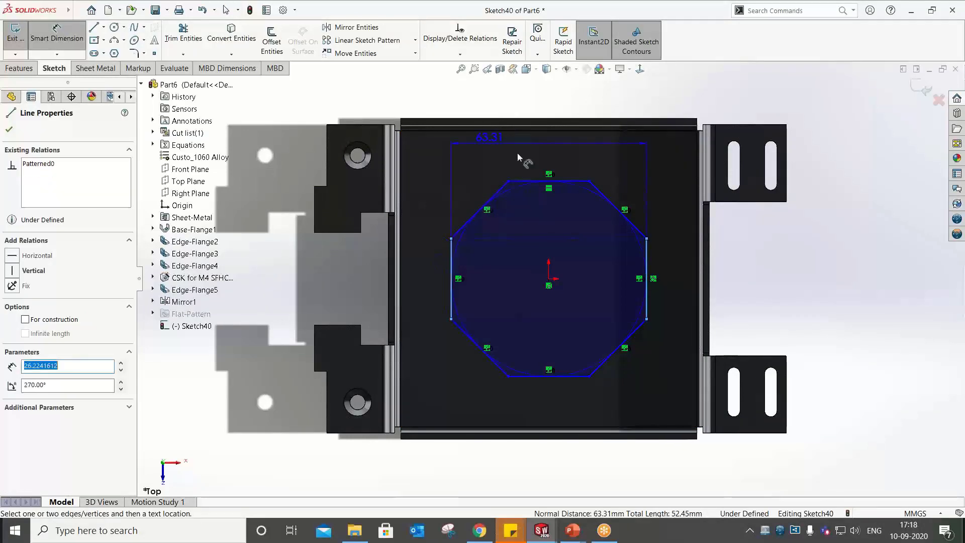
{"action": "left_click", "coordinate": [517, 152]}
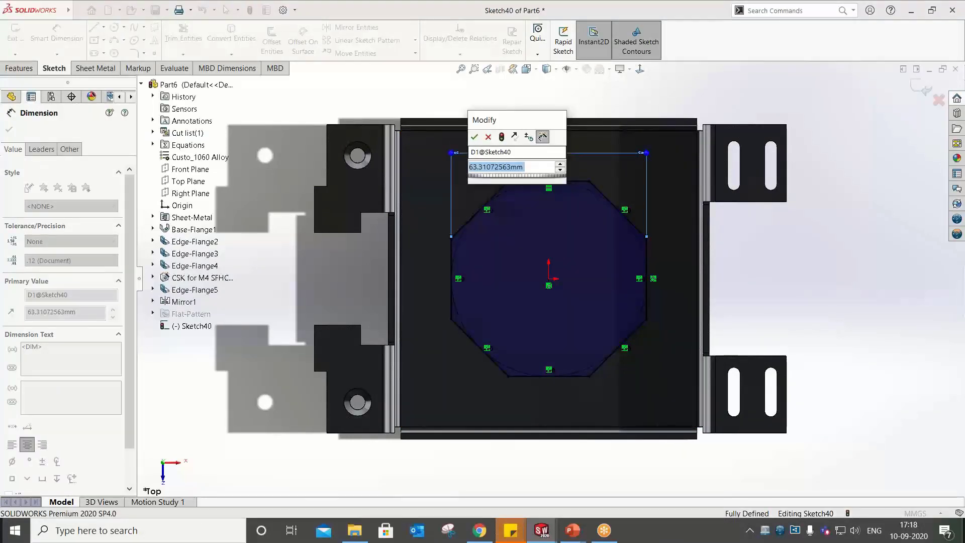
{"action": "type", "text": "60"}
{"action": "key", "text": "Return"}
{"action": "key", "text": "Escape"}
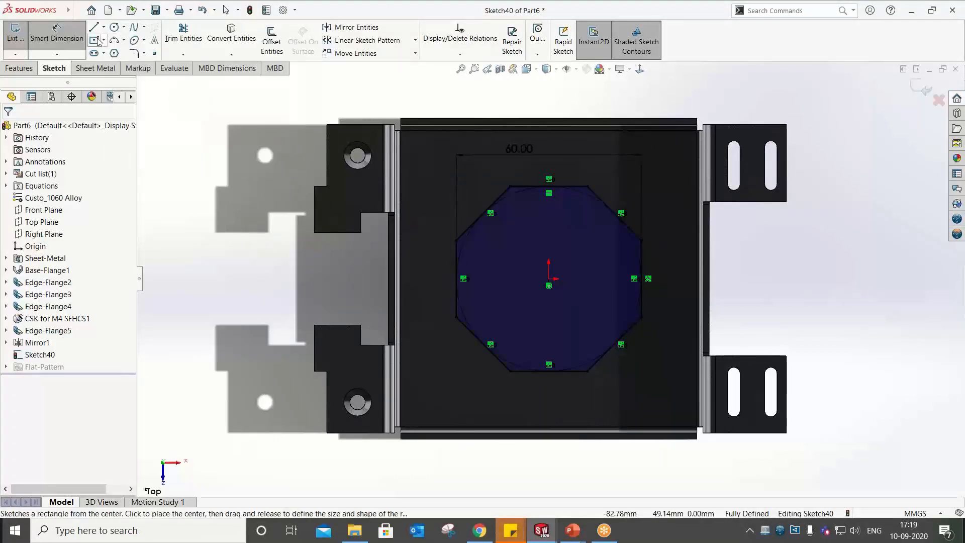
Add a centre rectangle at the origin over the octagon, 85 mm high and 20 mm wide
{"action": "left_click", "coordinate": [99, 41]}
{"action": "left_click", "coordinate": [548, 279]}
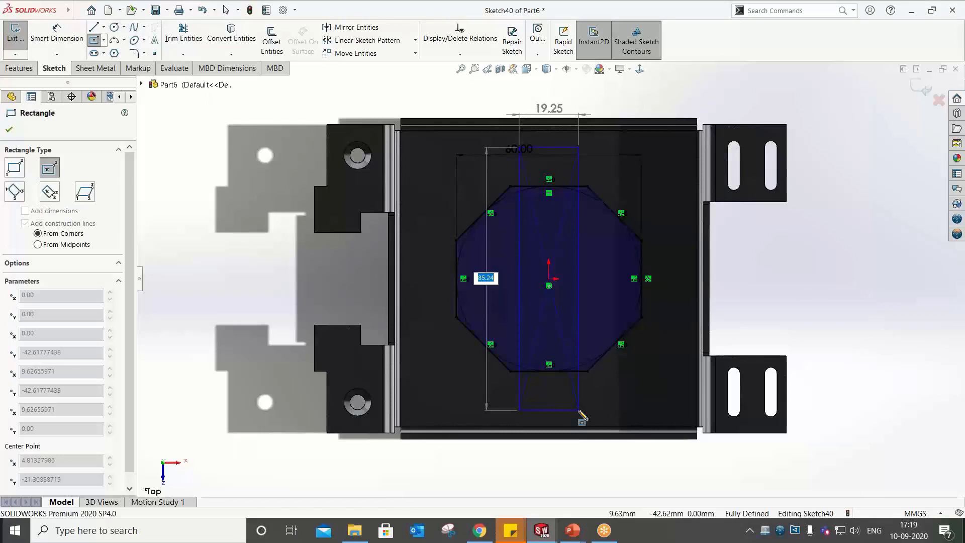
{"action": "type", "text": "85"}
{"action": "key", "text": "Tab"}
{"action": "type", "text": "20"}
{"action": "key", "text": "Return"}
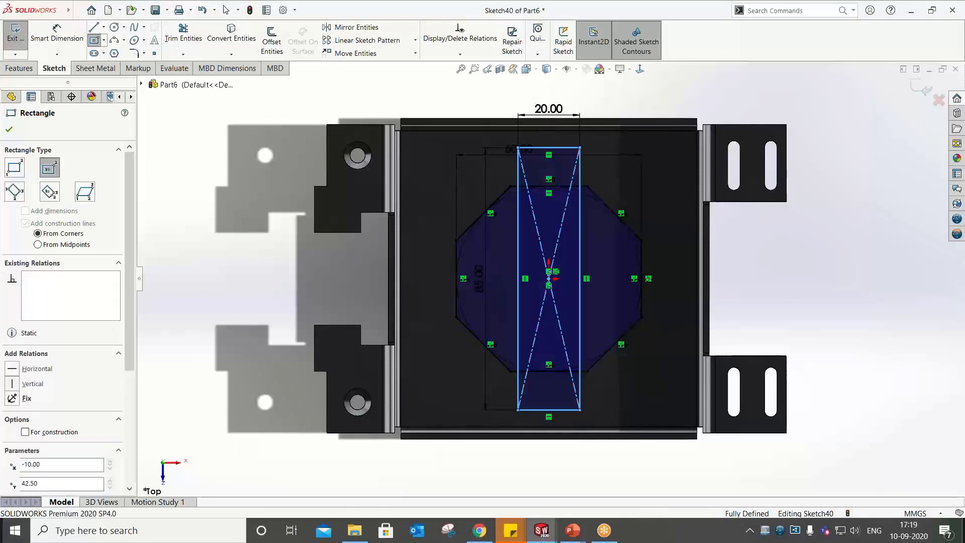
Cut all the octagon and rectangle regions through the base with a blind Extruded Cut linked to the sheet thickness
{"action": "left_click", "coordinate": [19, 68]}
{"action": "left_click", "coordinate": [104, 71]}
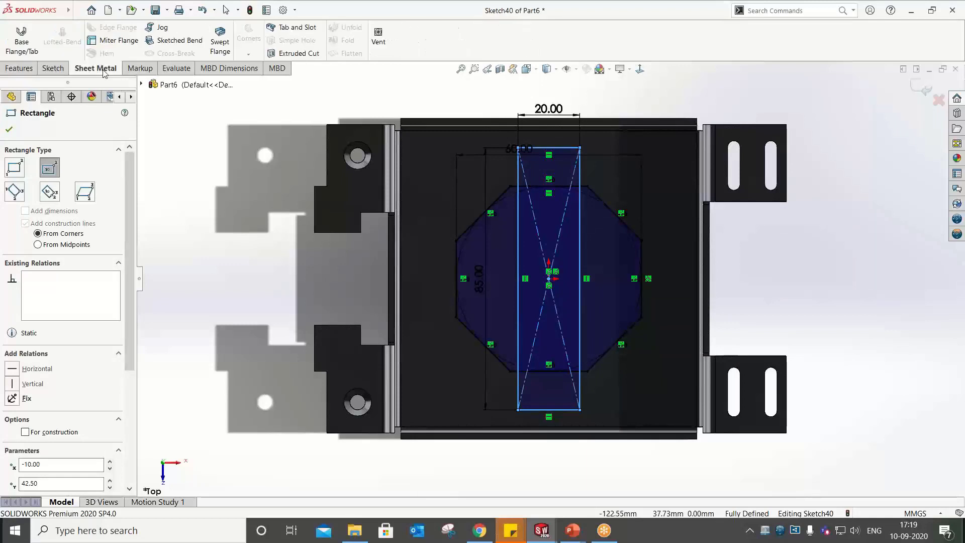
{"action": "left_click", "coordinate": [25, 72]}
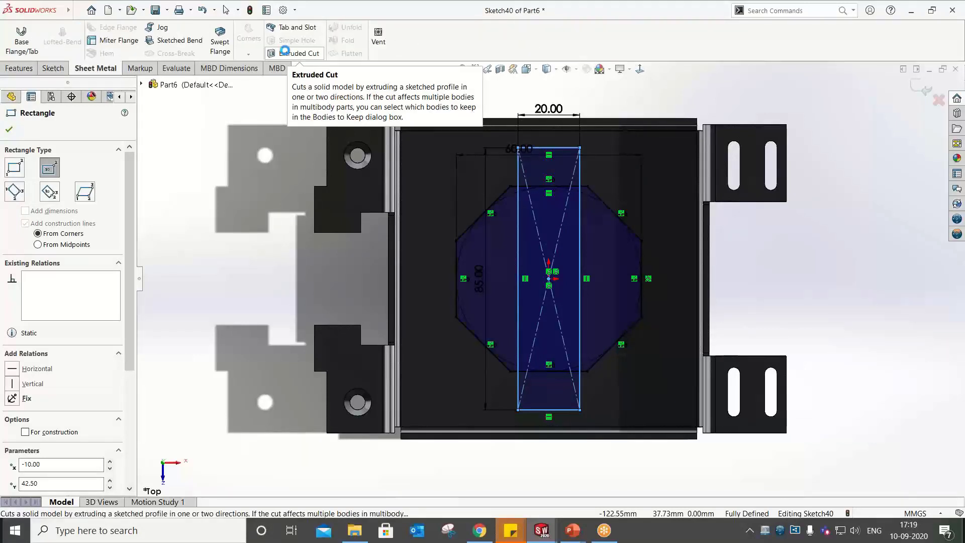
{"action": "left_click", "coordinate": [286, 54]}
{"action": "left_click", "coordinate": [577, 156]}
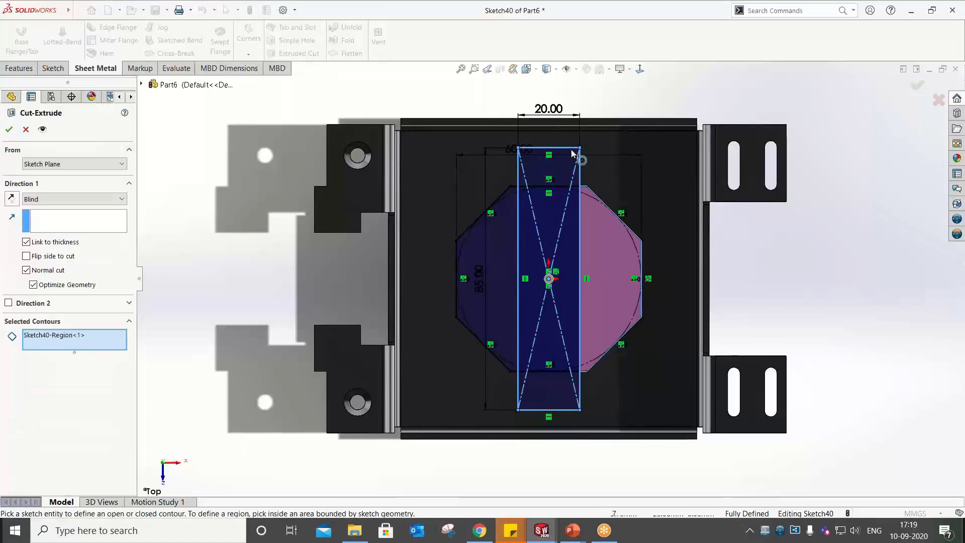
{"action": "left_click", "coordinate": [545, 238]}
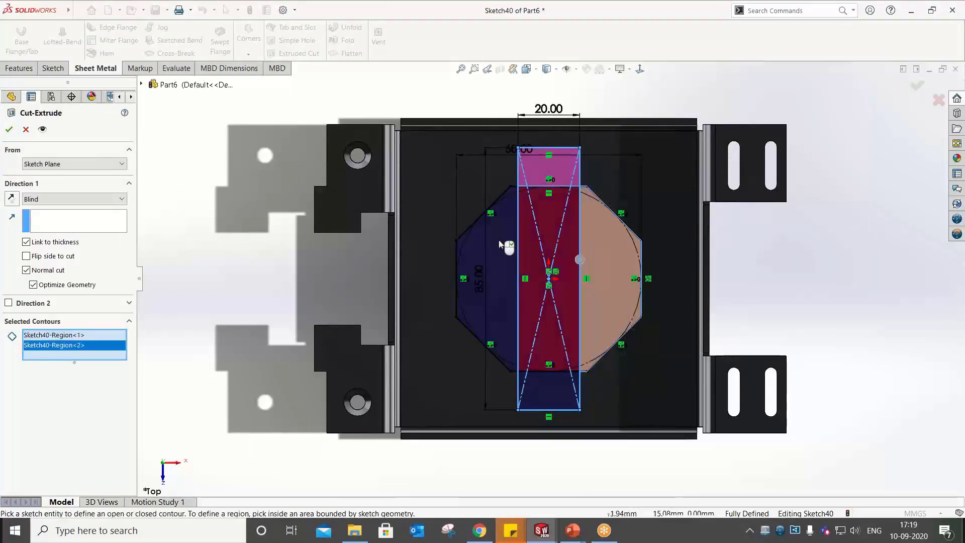
{"action": "left_click", "coordinate": [508, 241]}
{"action": "left_click", "coordinate": [545, 390]}
{"action": "left_click", "coordinate": [544, 390]}
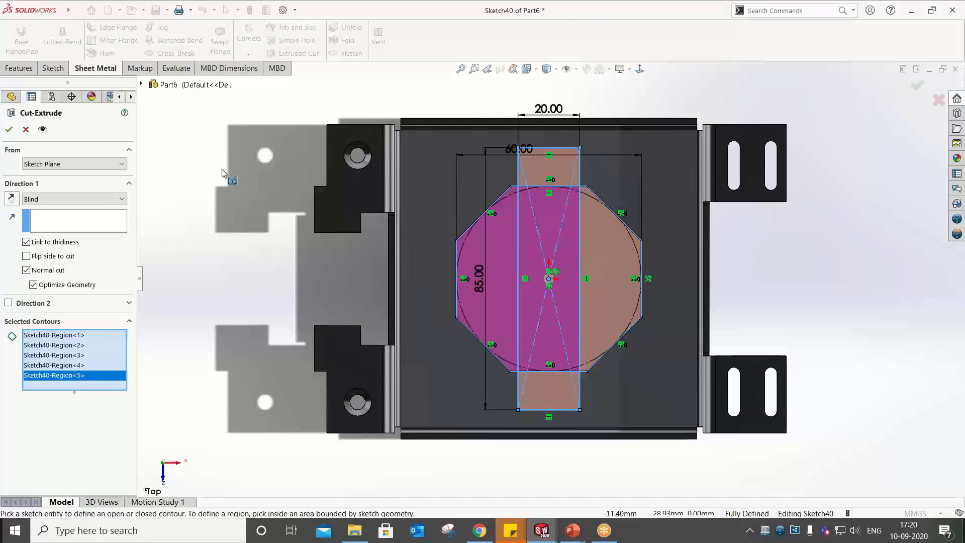
{"action": "left_click", "coordinate": [9, 130]}
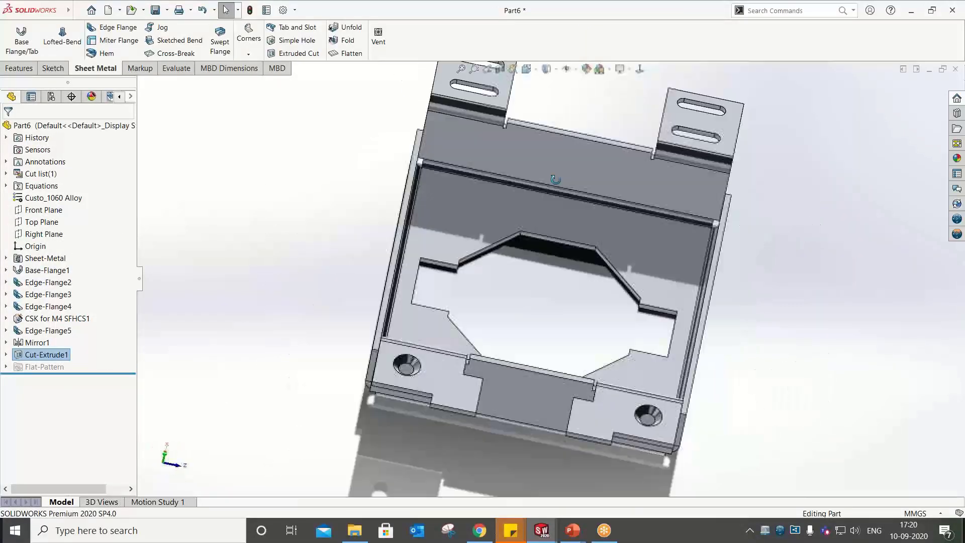
Check the cutout's corners and start the Hem command for the side walls
{"action": "scroll", "coordinate": [469, 272], "scroll_direction": "down", "scroll_amount": 5}
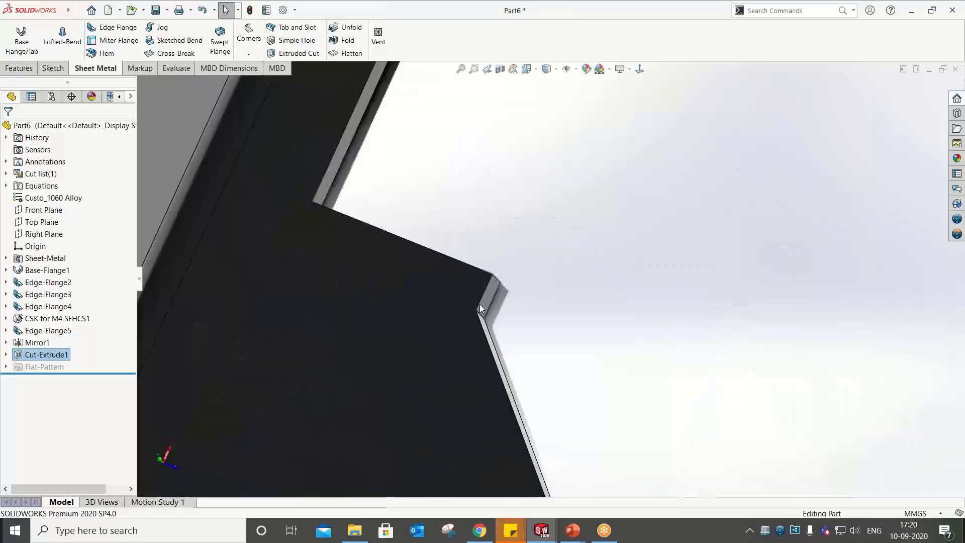
{"action": "scroll", "coordinate": [484, 313], "scroll_direction": "down", "scroll_amount": 2}
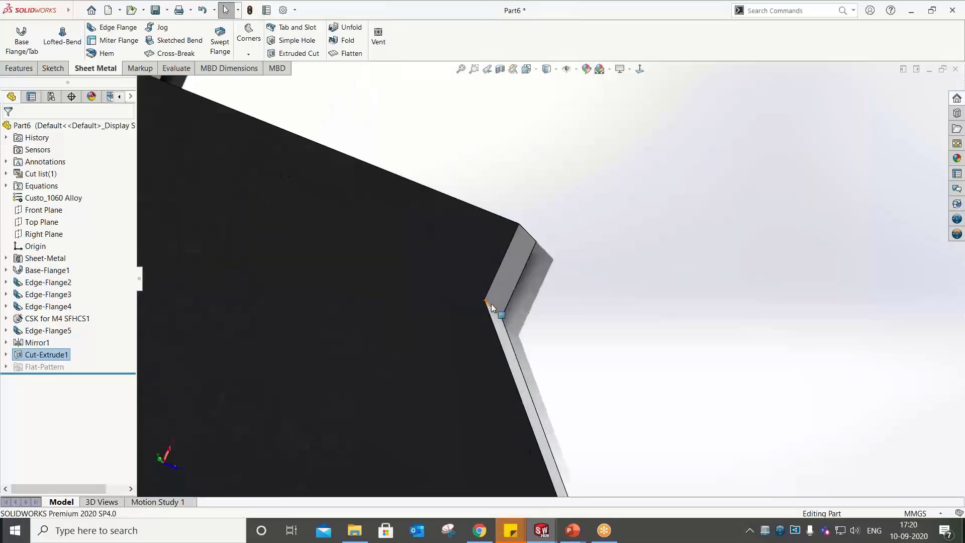
{"action": "scroll", "coordinate": [522, 316], "scroll_direction": "up", "scroll_amount": 4}
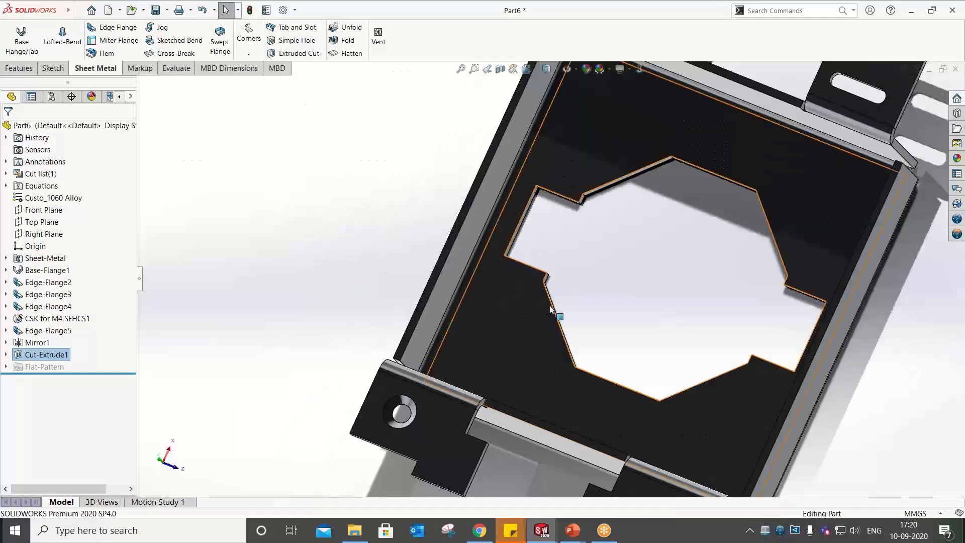
{"action": "scroll", "coordinate": [551, 313], "scroll_direction": "up", "scroll_amount": 2}
{"action": "middle_click_drag", "start_coordinate": [550, 313], "coordinate": [615, 233]}
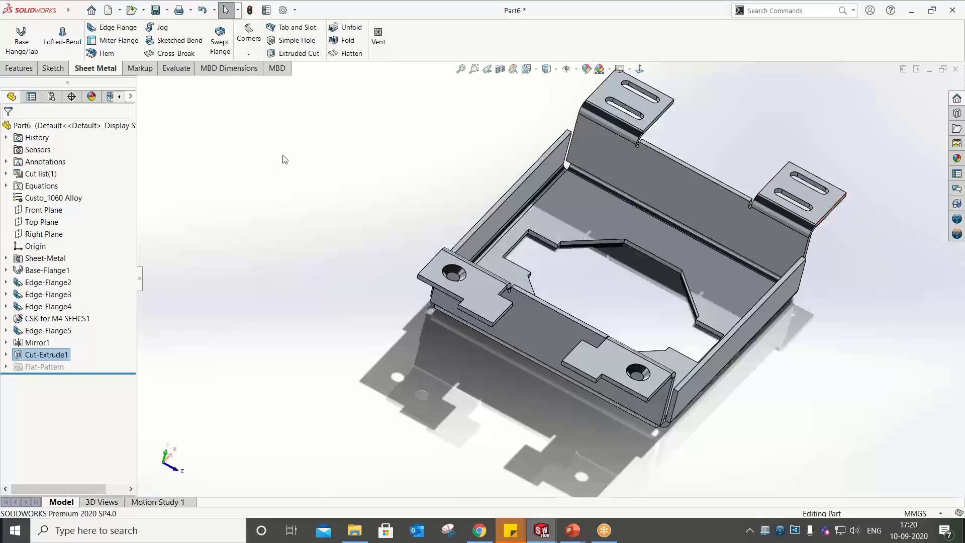
{"action": "left_click", "coordinate": [103, 55]}
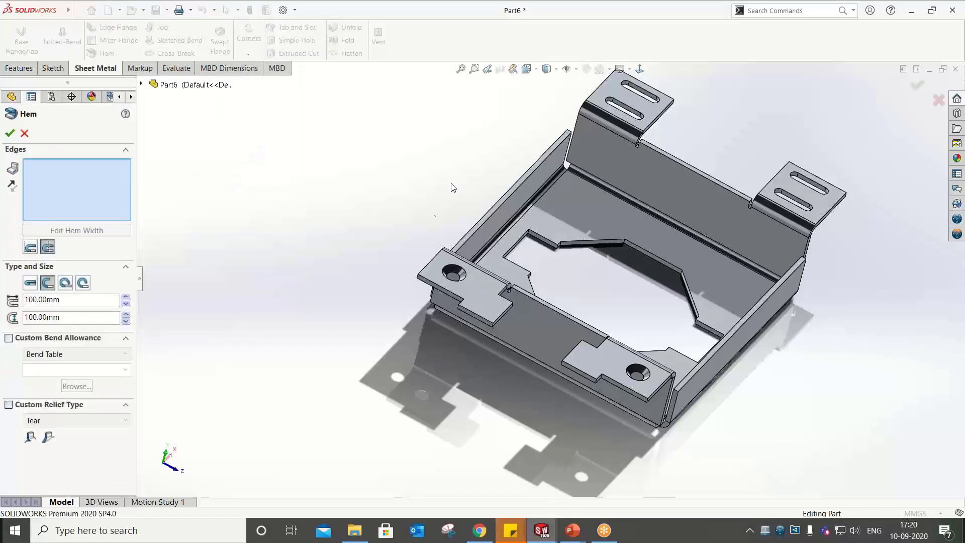
{"action": "middle_click_drag", "start_coordinate": [709, 216], "coordinate": [668, 182]}
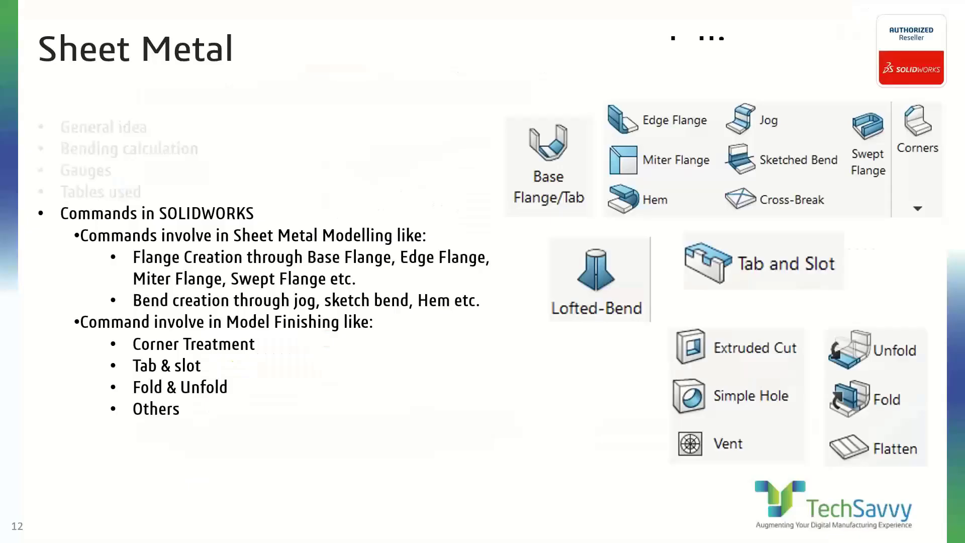
{"action": "key", "text": "Right"}
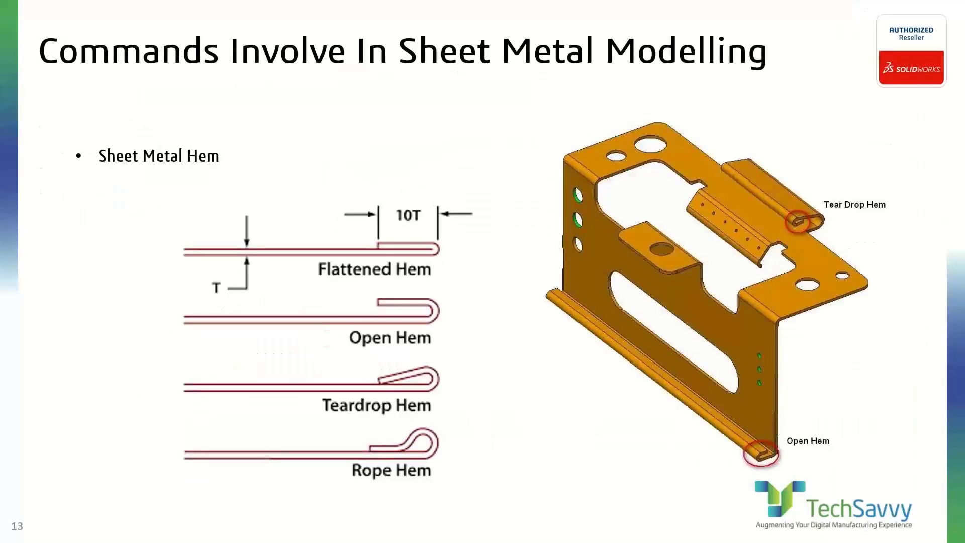
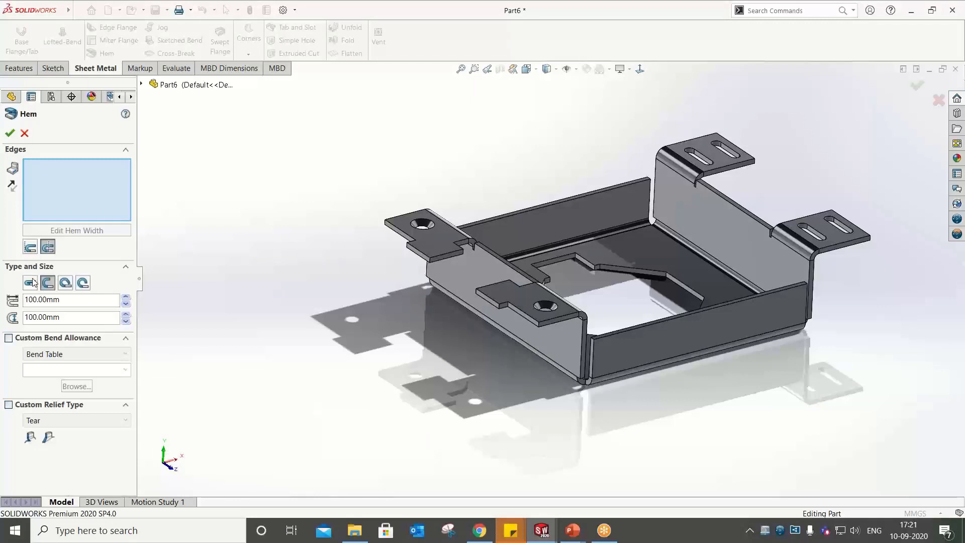
Choose the rolled hem type and apply it to the upper outer edge of the plain side wall
{"action": "left_click", "coordinate": [82, 283]}
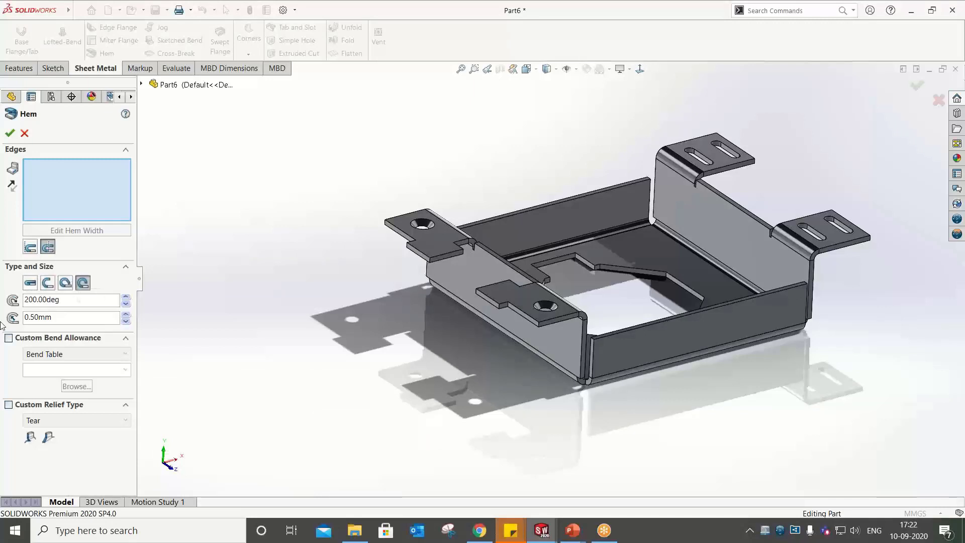
{"action": "left_click", "coordinate": [638, 333]}
{"action": "scroll", "coordinate": [598, 331], "scroll_direction": "down", "scroll_amount": 6}
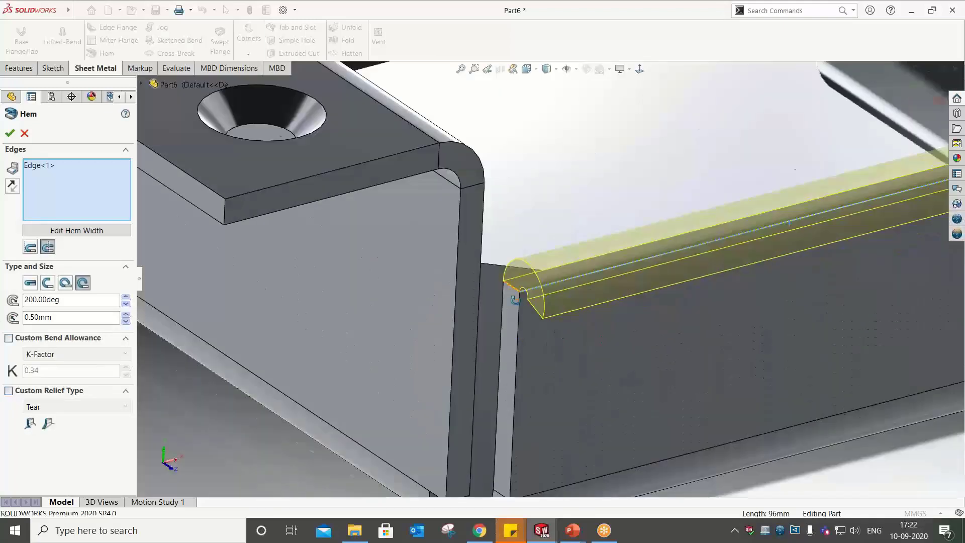
{"action": "middle_click_drag", "start_coordinate": [517, 300], "coordinate": [541, 283]}
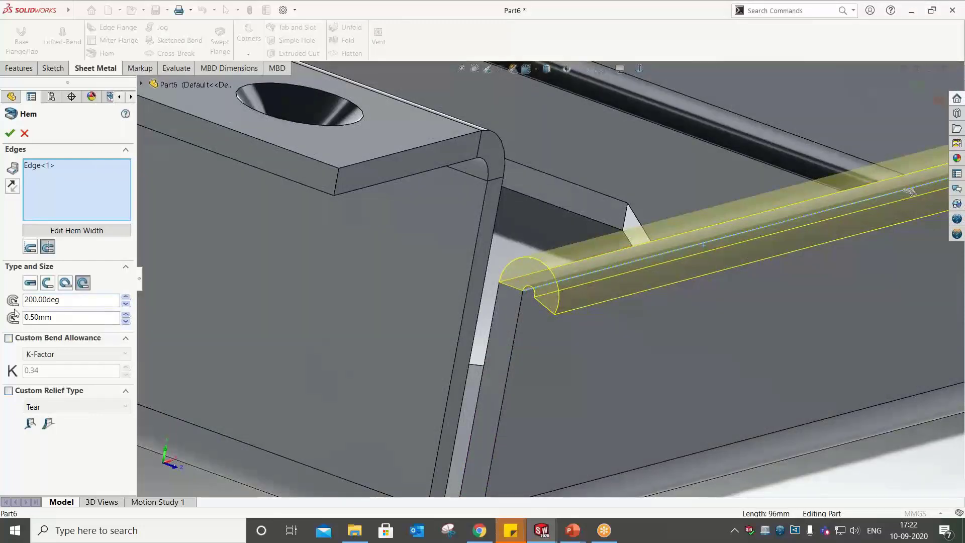
Set the rolled hem's radius to 1 mm and its angle to 270 degrees
{"action": "left_click", "coordinate": [55, 320]}
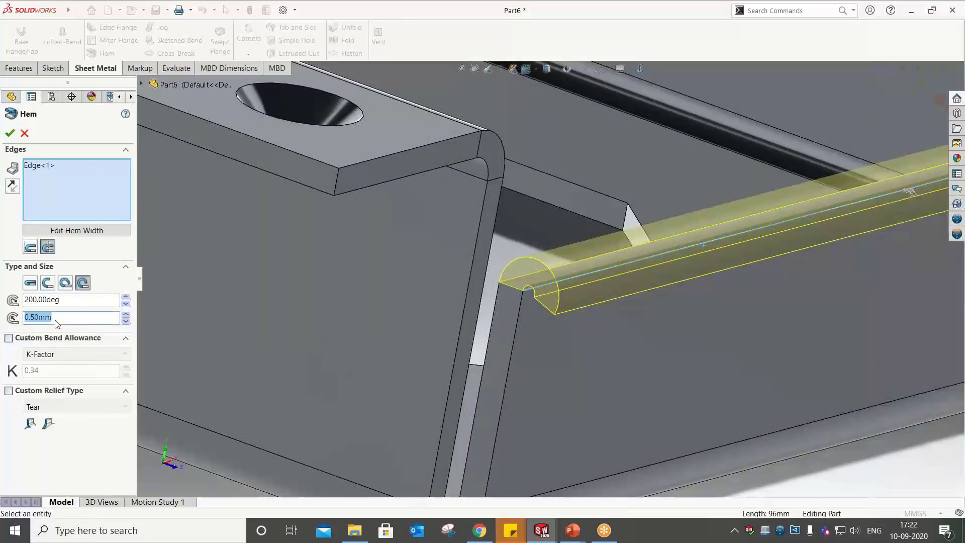
{"action": "type", "text": "1"}
{"action": "key", "text": "Return"}
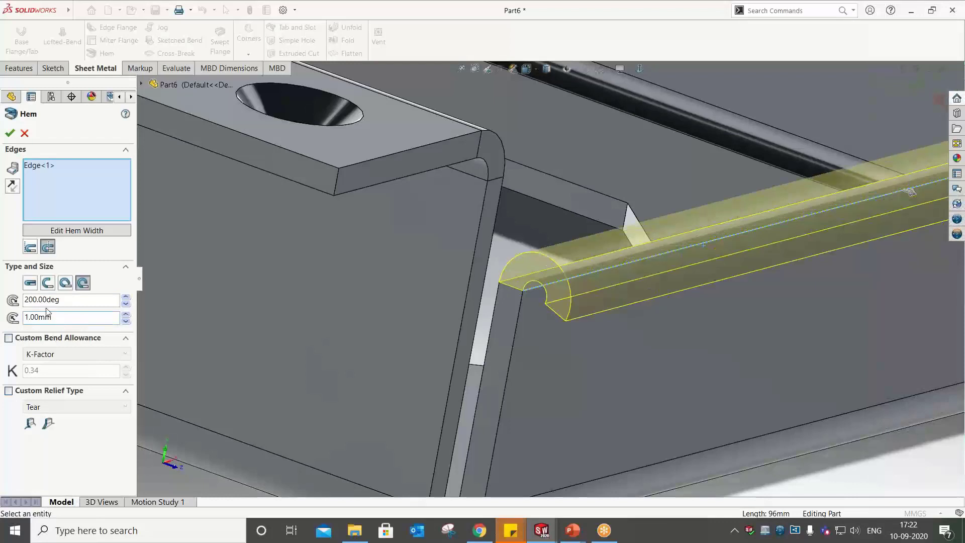
{"action": "left_click", "coordinate": [67, 302]}
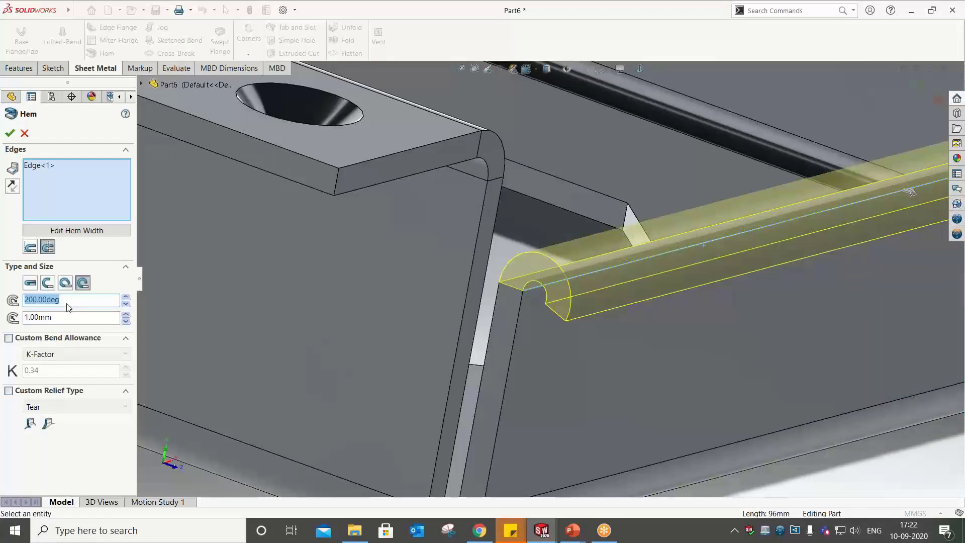
{"action": "type", "text": "270"}
{"action": "key", "text": "Return"}
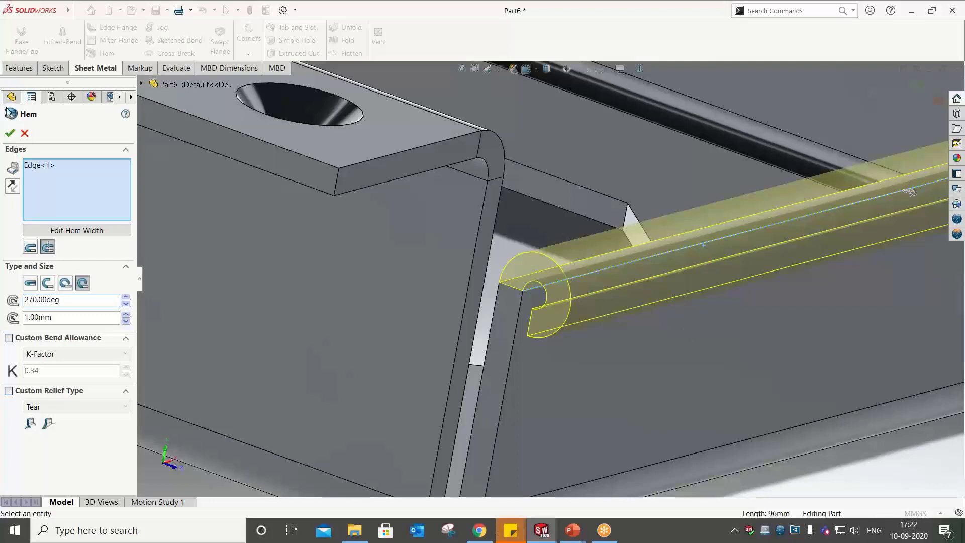
Finish the rolled hem and mirror it about the Front Plane onto the opposite plain side wall
{"action": "left_click", "coordinate": [9, 134]}
{"action": "key", "text": "ctrl+7"}
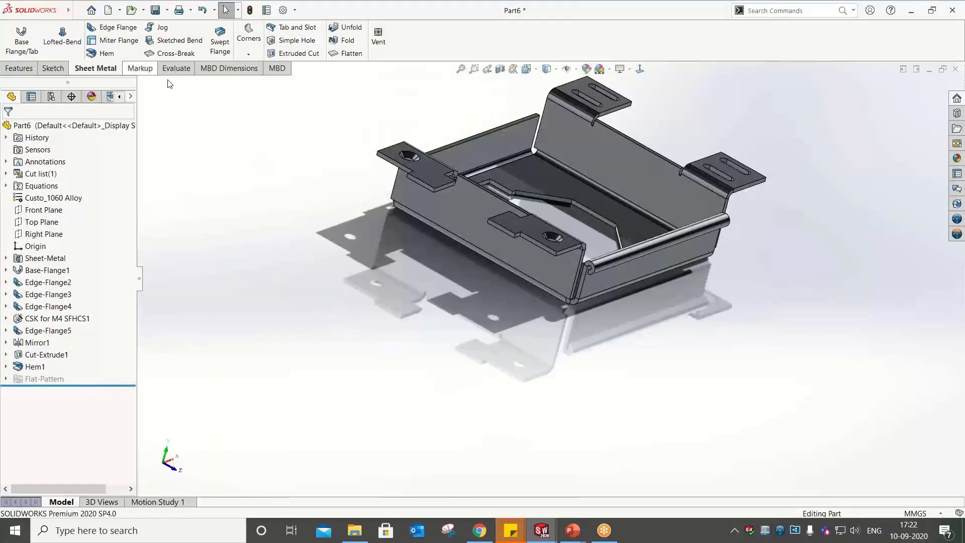
{"action": "left_click", "coordinate": [18, 68]}
{"action": "left_click", "coordinate": [449, 53]}
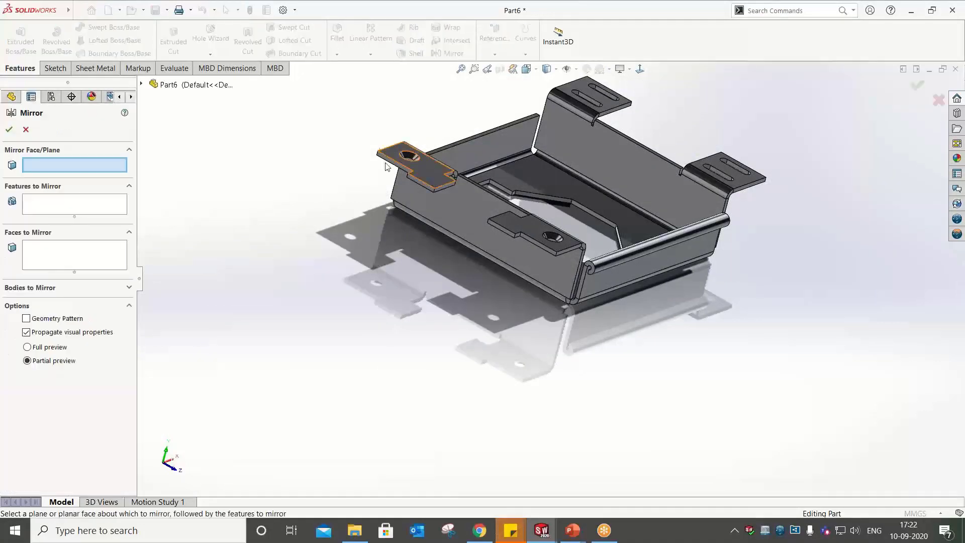
{"action": "left_click", "coordinate": [141, 85]}
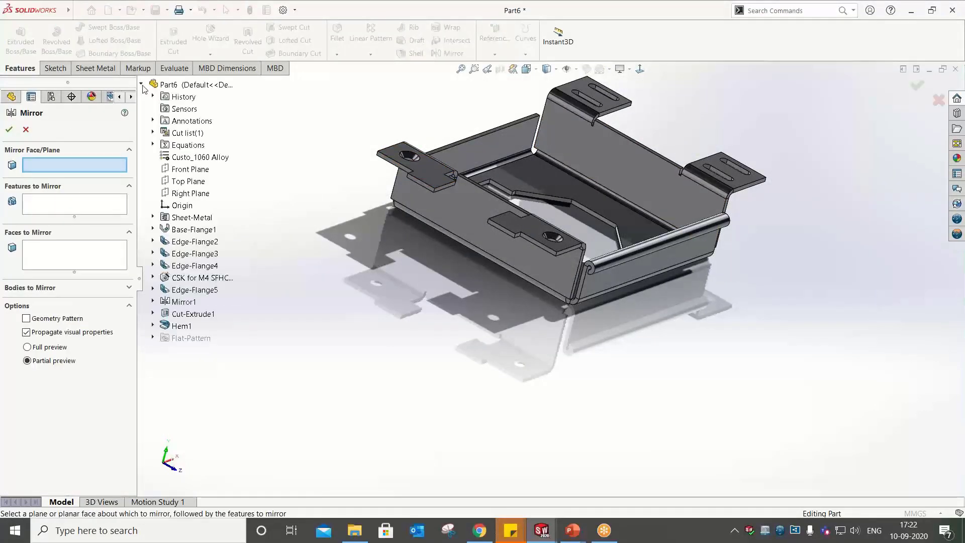
{"action": "left_click", "coordinate": [183, 170]}
{"action": "left_click", "coordinate": [628, 252]}
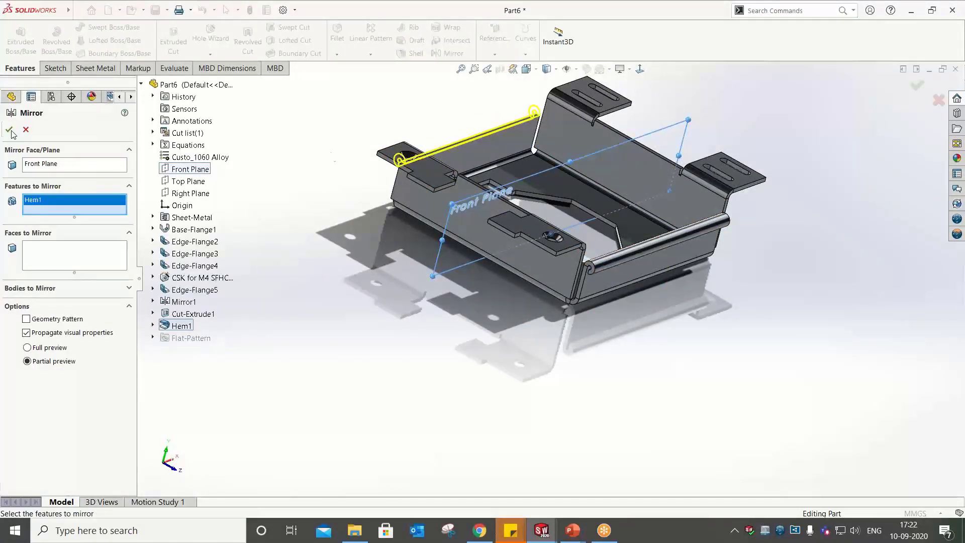
{"action": "left_click", "coordinate": [9, 130]}
{"action": "middle_click_drag", "start_coordinate": [518, 132], "coordinate": [490, 179]}
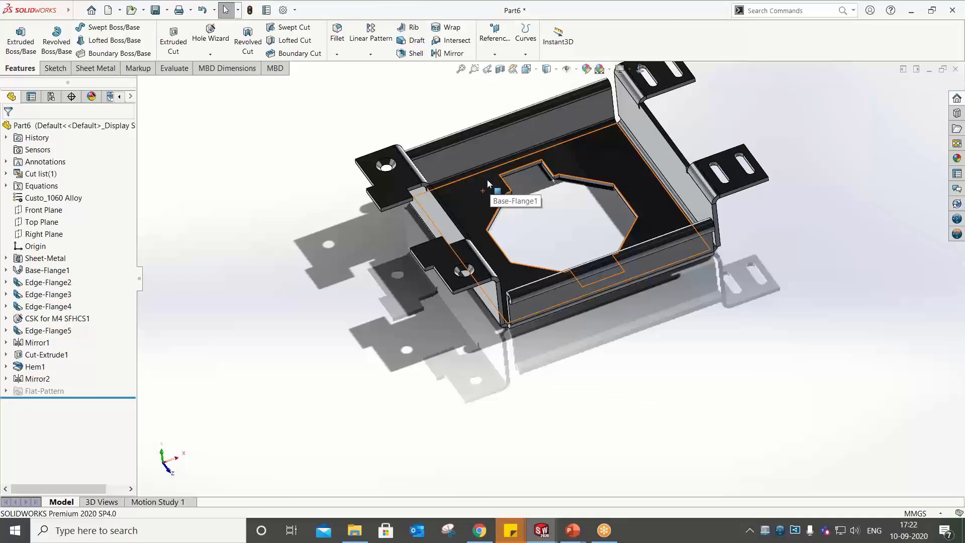
{"action": "key", "text": "f"}
Add a 25 mm edge flange at 90 degrees, pointing inward from the wall's upper edge between the two slotted tabs
{"action": "left_click", "coordinate": [54, 69]}
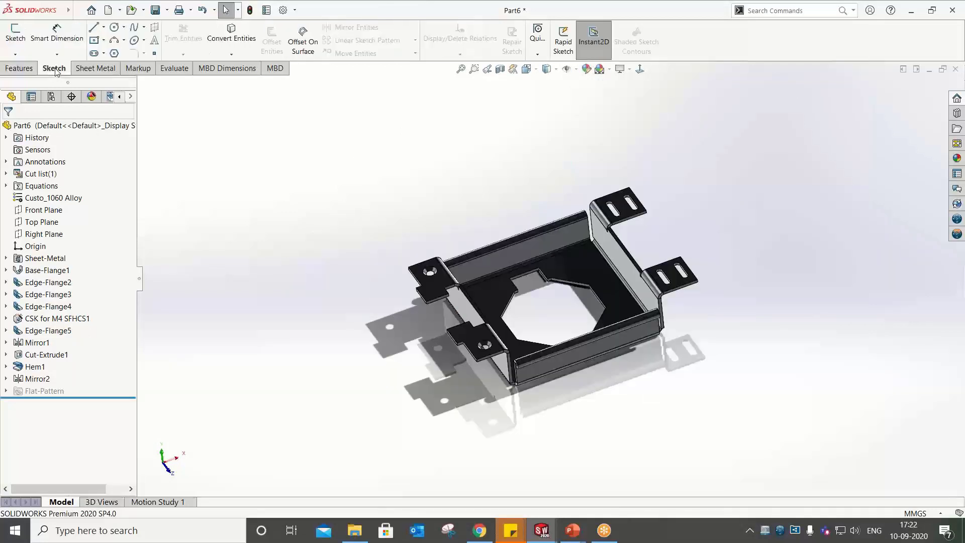
{"action": "left_click", "coordinate": [112, 70]}
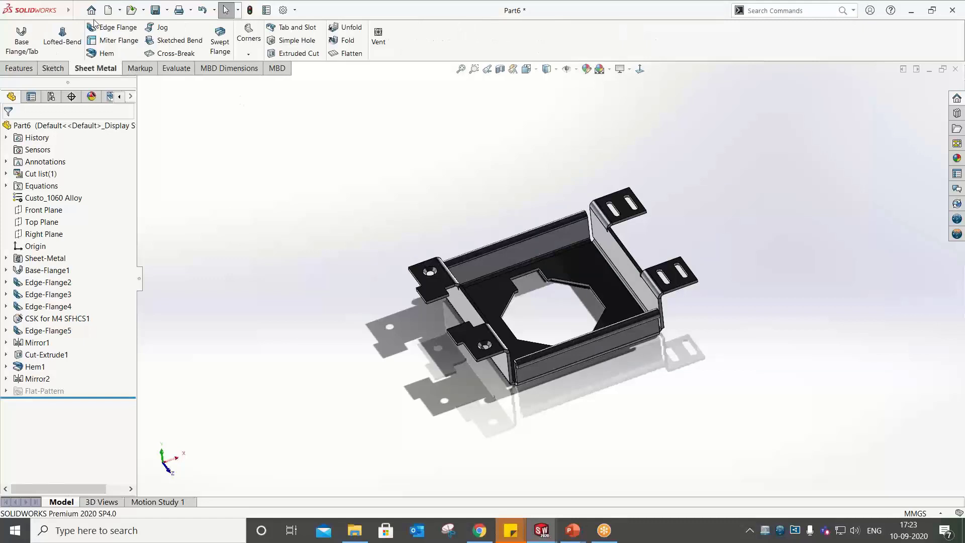
{"action": "left_click", "coordinate": [118, 28]}
{"action": "left_click", "coordinate": [618, 253]}
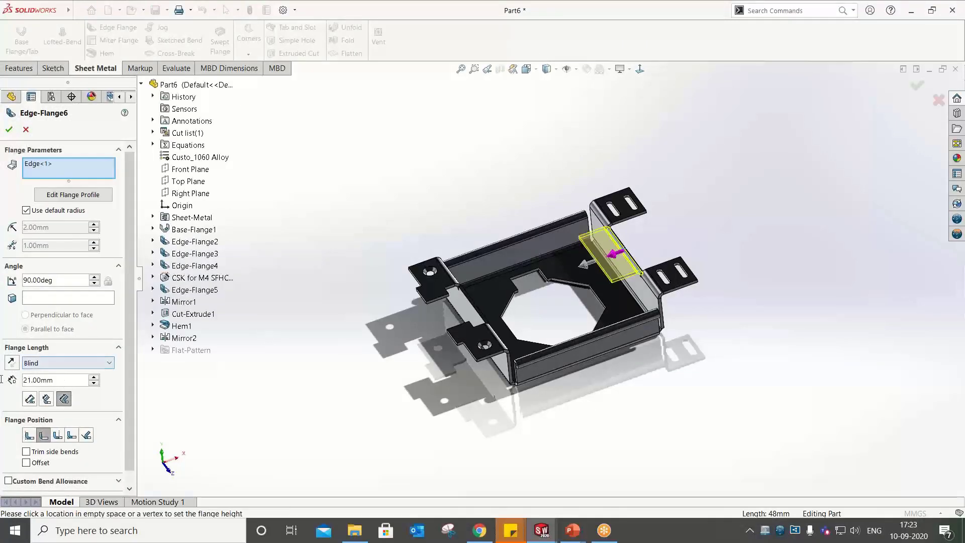
{"action": "left_click_drag", "start_coordinate": [63, 380], "coordinate": [1, 380]}
{"action": "type", "text": "25"}
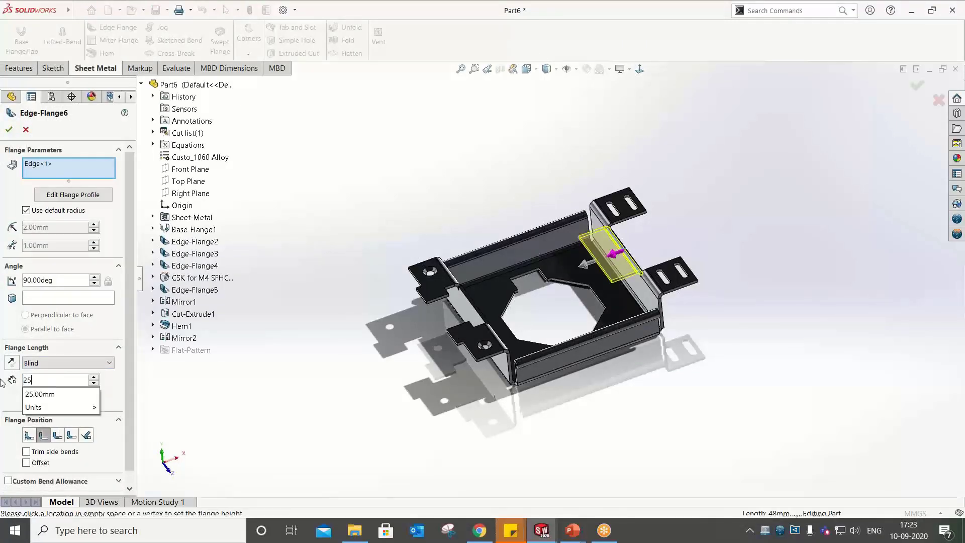
{"action": "key", "text": "Return"}
{"action": "left_click", "coordinate": [9, 130]}
{"action": "scroll", "coordinate": [676, 315], "scroll_direction": "down", "scroll_amount": 5}
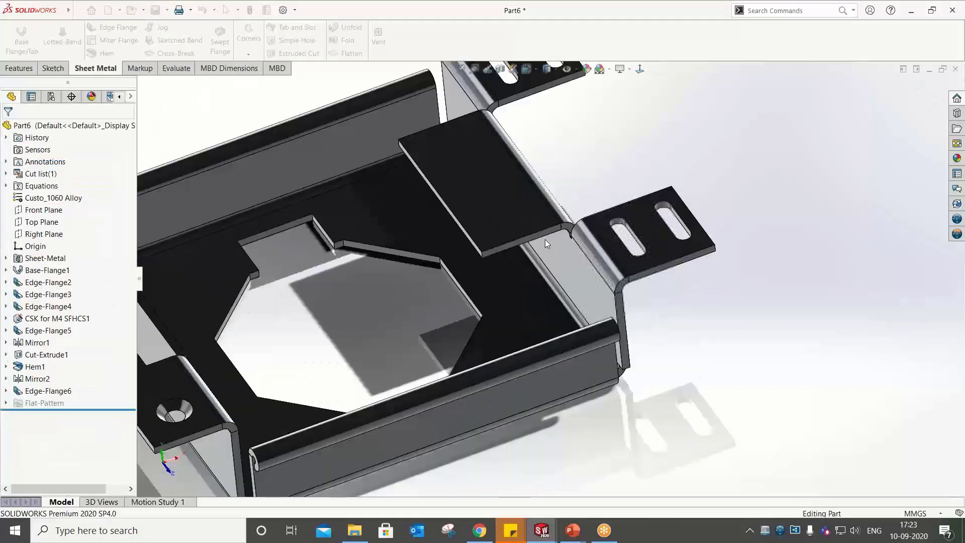
{"action": "mouse_move", "coordinate": [545, 239]}
{"action": "middle_mouse_down"}
{"action": "mouse_move", "coordinate": [549, 127]}
{"action": "mouse_move", "coordinate": [601, 130]}
{"action": "mouse_move", "coordinate": [532, 225]}
{"action": "middle_mouse_up"}
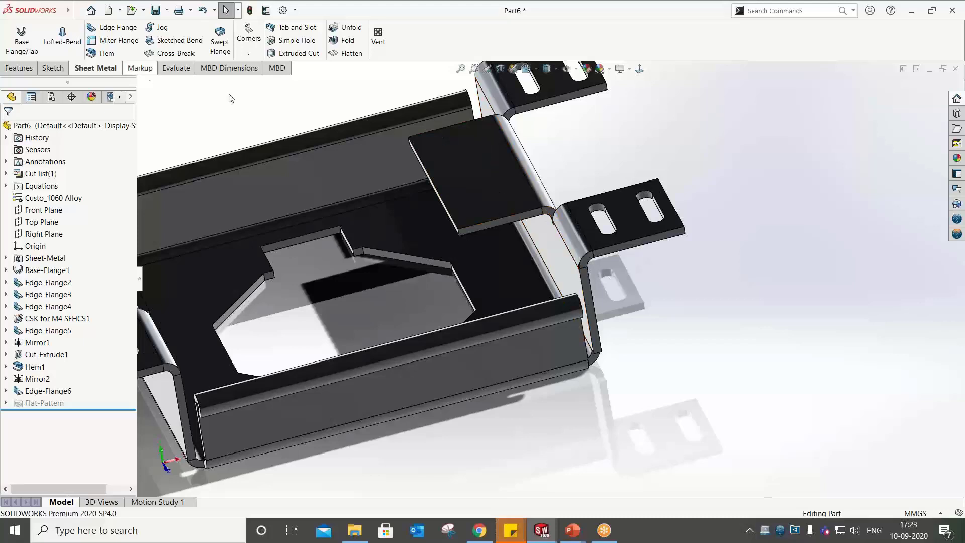
Add a closed hem of 10 mm length along the free edge of the inward flange between the slotted tabs
{"action": "left_click", "coordinate": [103, 54]}
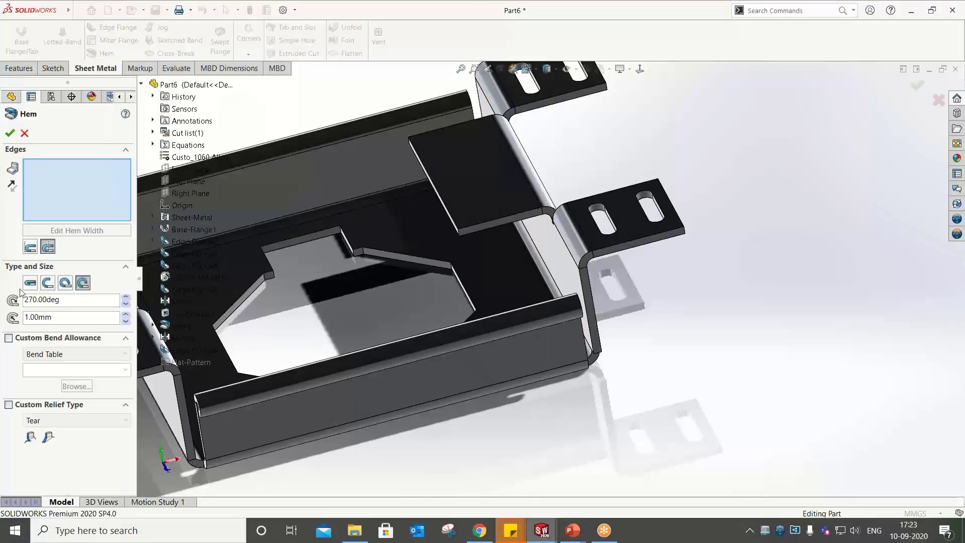
{"action": "left_click", "coordinate": [443, 196]}
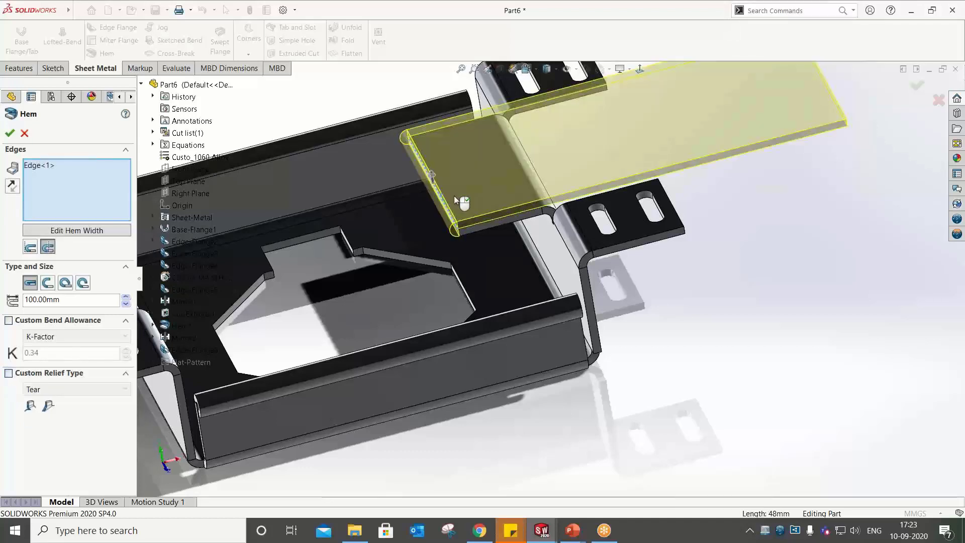
{"action": "scroll", "coordinate": [507, 219], "scroll_direction": "down", "scroll_amount": 5}
{"action": "middle_click_drag", "start_coordinate": [507, 219], "coordinate": [499, 146]}
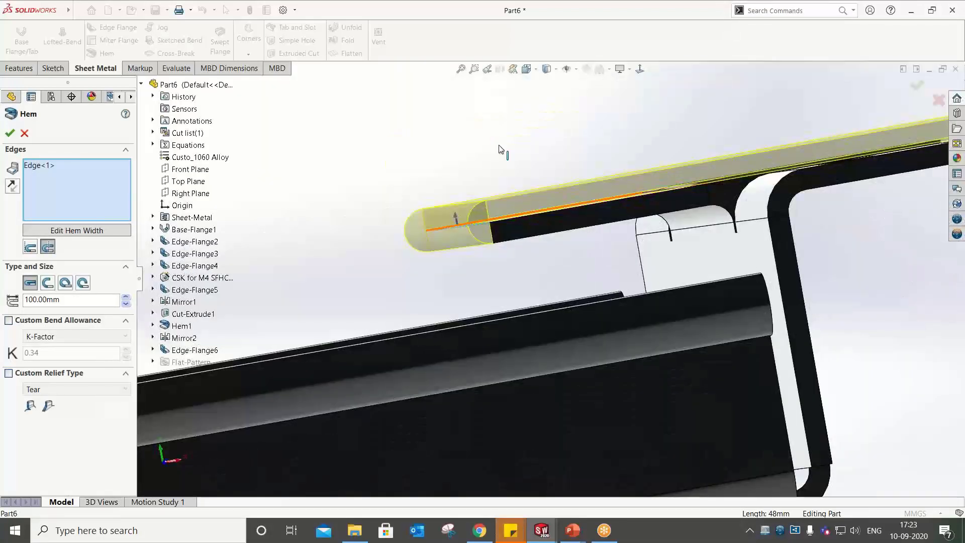
{"action": "double_click", "coordinate": [66, 301]}
{"action": "type", "text": "10"}
{"action": "key", "text": "Return"}
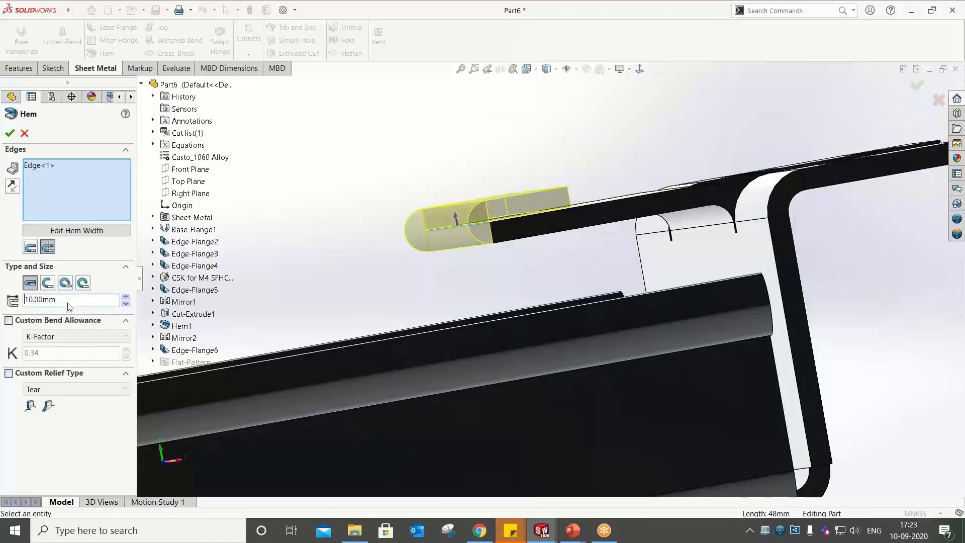
{"action": "middle_click_drag", "start_coordinate": [517, 200], "coordinate": [566, 288]}
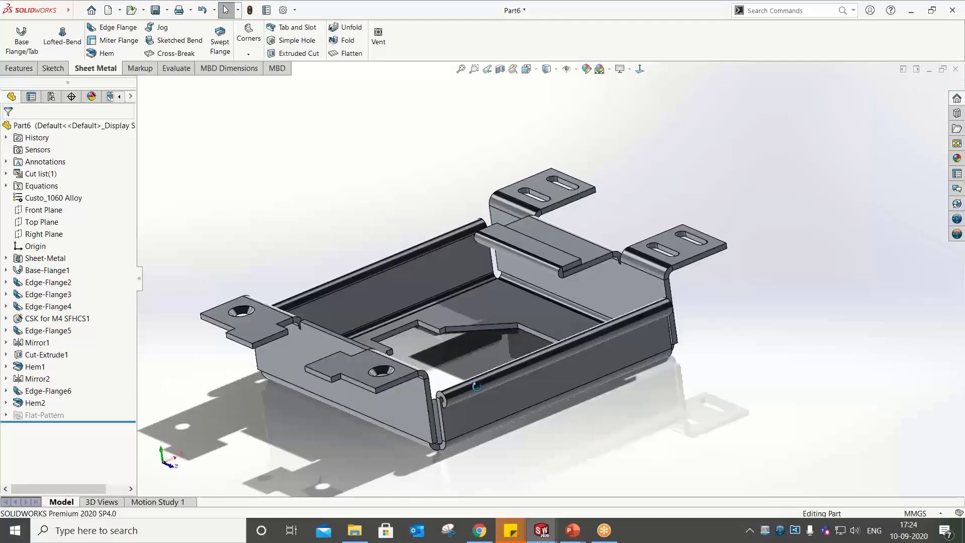
Sketch a vertical slot on the outer face of the countersunk-tab wall, with a centre-to-centre length of 12 mm
{"action": "mouse_move", "coordinate": [477, 386]}
{"action": "middle_mouse_down"}
{"action": "mouse_move", "coordinate": [514, 376]}
{"action": "mouse_move", "coordinate": [492, 264]}
{"action": "mouse_move", "coordinate": [414, 314]}
{"action": "middle_mouse_up"}
{"action": "left_click", "coordinate": [414, 315]}
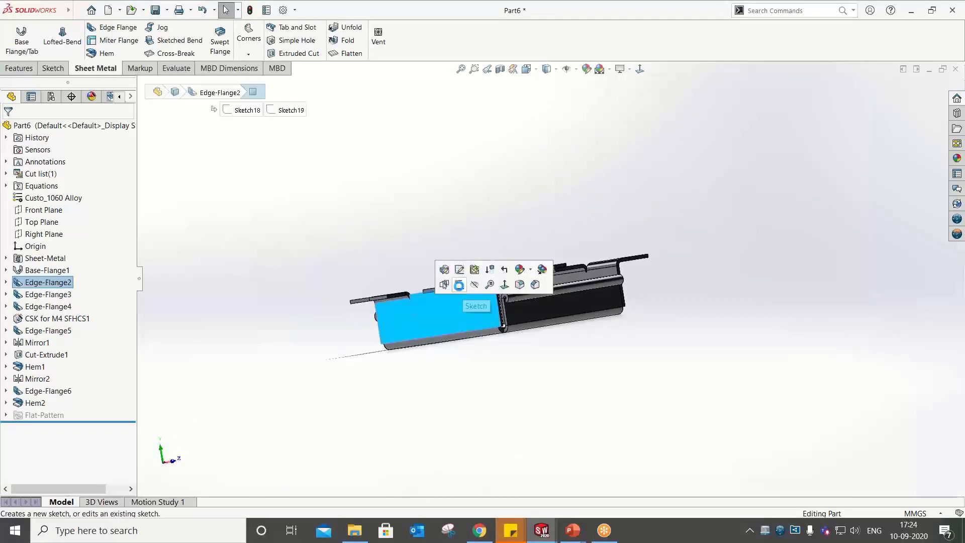
{"action": "left_click", "coordinate": [459, 285]}
{"action": "left_click", "coordinate": [94, 54]}
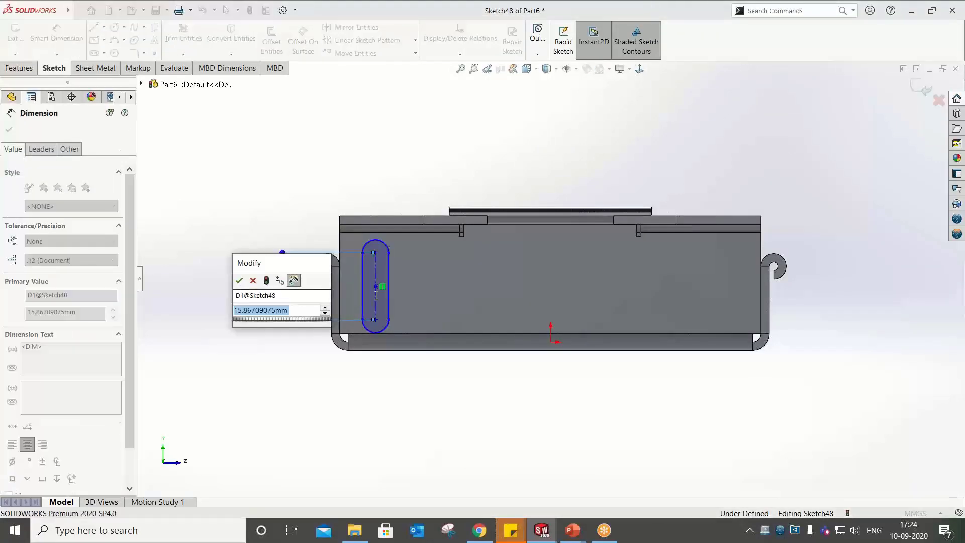
{"action": "type", "text": "1"}
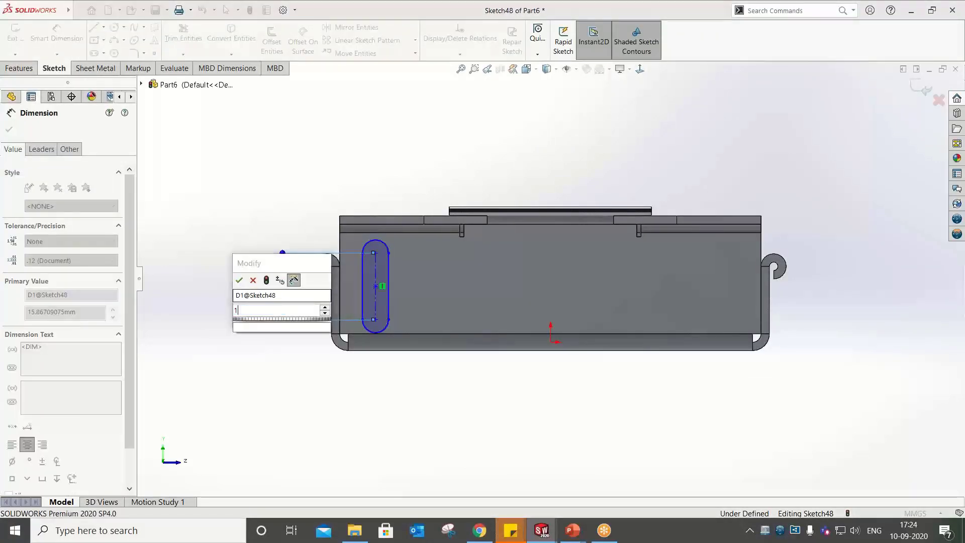
{"action": "type", "text": "2"}
{"action": "key", "text": "Return"}
Locate the slot 10 mm from the part's outer side and 15 mm above the wall face's lower edge, and reopen the height dimension
{"action": "type", "text": "1"}
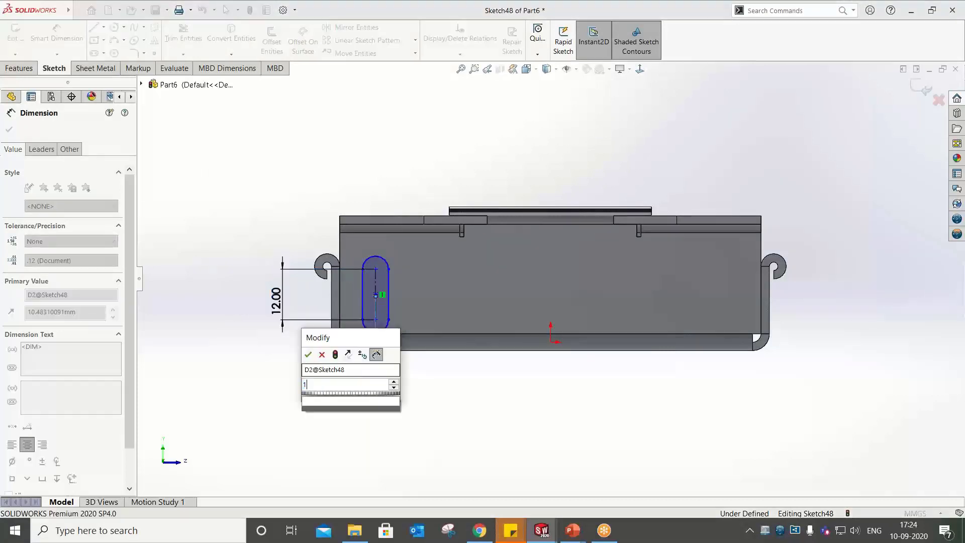
{"action": "type", "text": "0"}
{"action": "key", "text": "Return"}
{"action": "double_click", "coordinate": [333, 296]}
{"action": "type", "text": "1"}
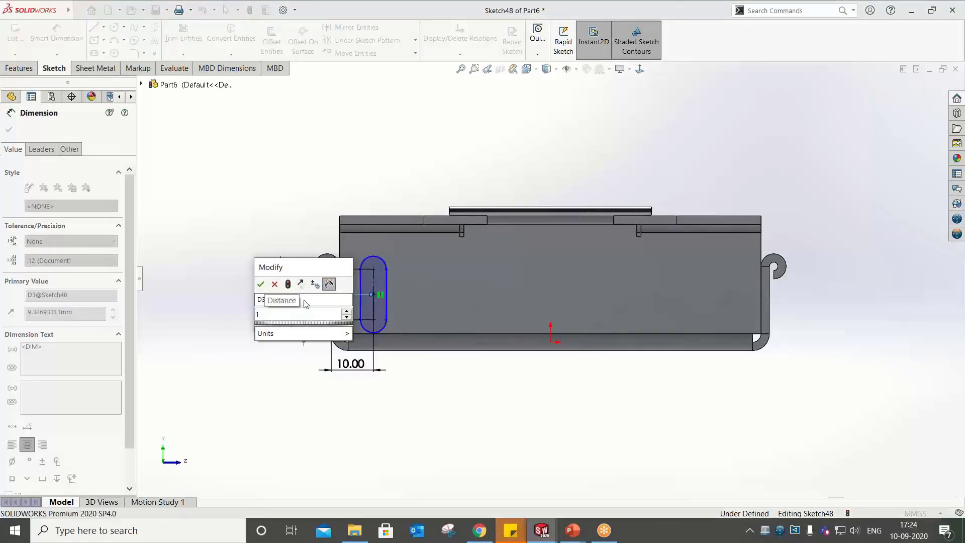
{"action": "type", "text": "5"}
{"action": "key", "text": "Return"}
{"action": "double_click", "coordinate": [298, 285]}
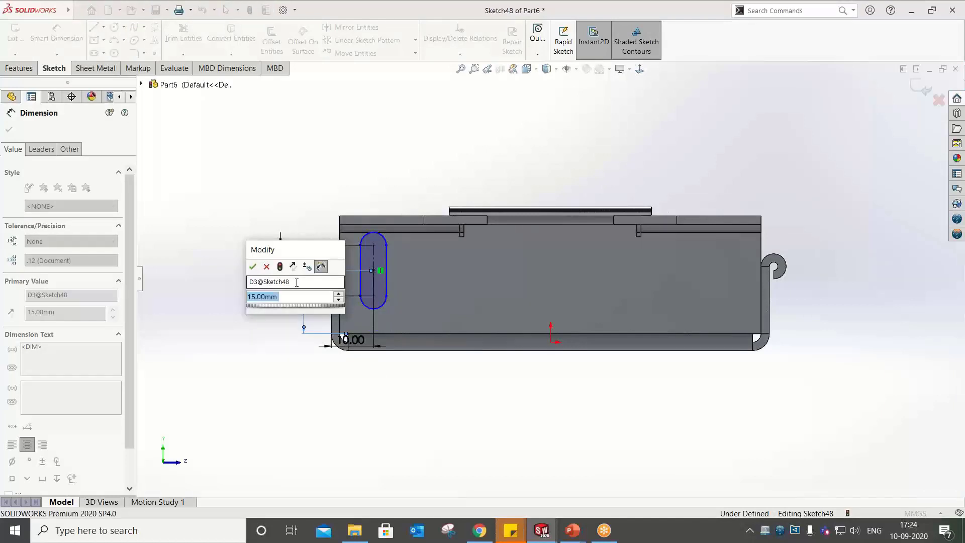
Dimension the slot's centre 12 mm above the lower flange edge and set its end radius to 3 mm
{"action": "type", "text": "12"}
{"action": "key", "text": "Return"}
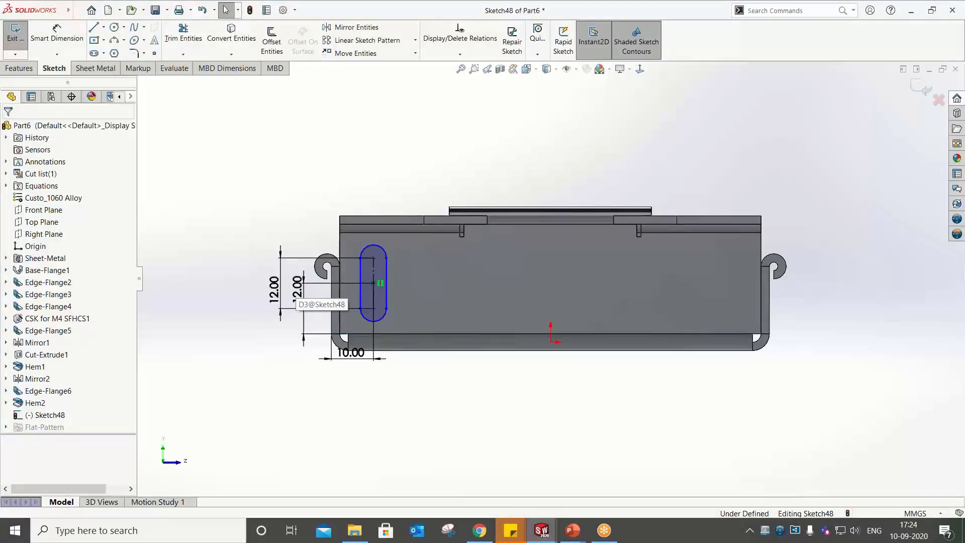
{"action": "left_click", "coordinate": [388, 255]}
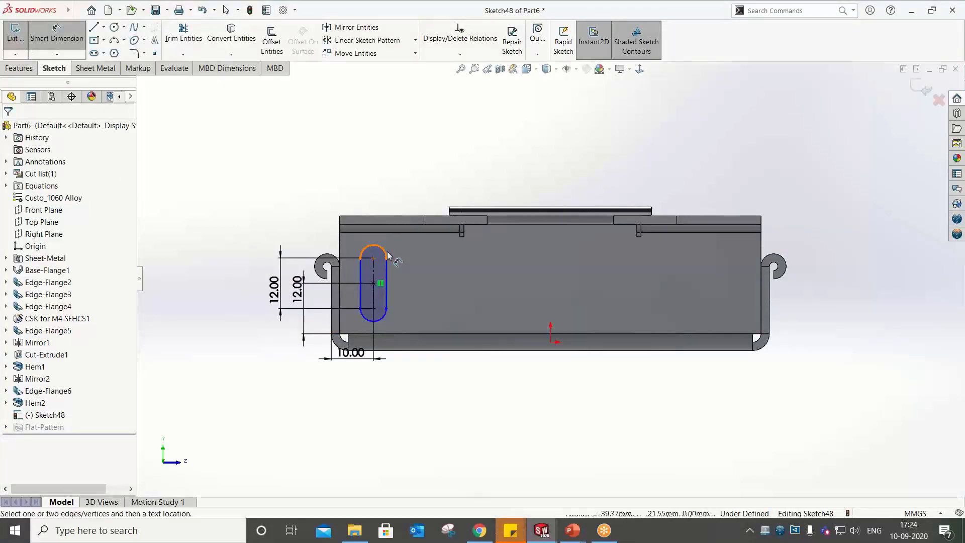
{"action": "left_click", "coordinate": [387, 255]}
{"action": "type", "text": "3"}
{"action": "key", "text": "Return"}
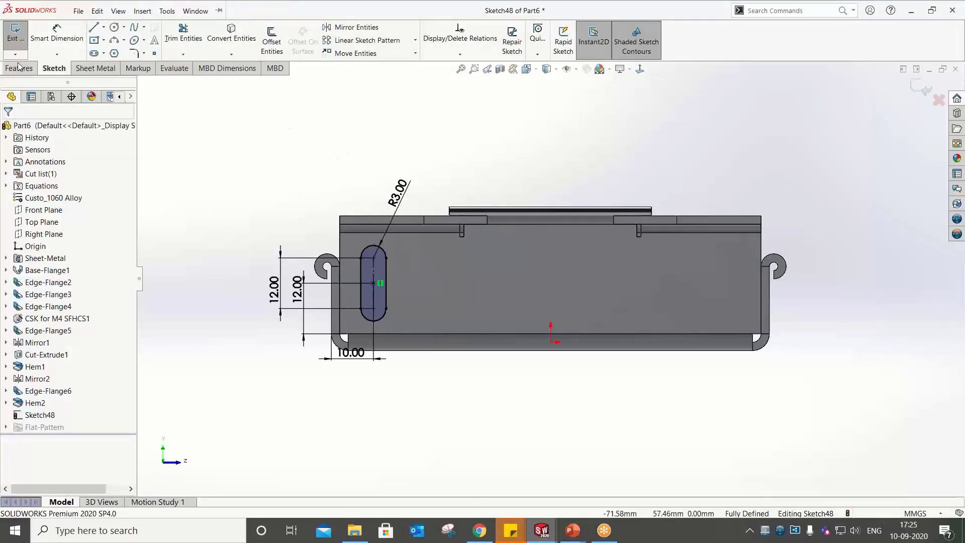
Cut the slot profile through both opposite side flanges with a sheet metal Extruded Cut
{"action": "left_click", "coordinate": [96, 67]}
{"action": "middle_click_drag", "start_coordinate": [478, 114], "coordinate": [547, 177]}
{"action": "scroll", "coordinate": [546, 176], "scroll_direction": "up", "scroll_amount": 3}
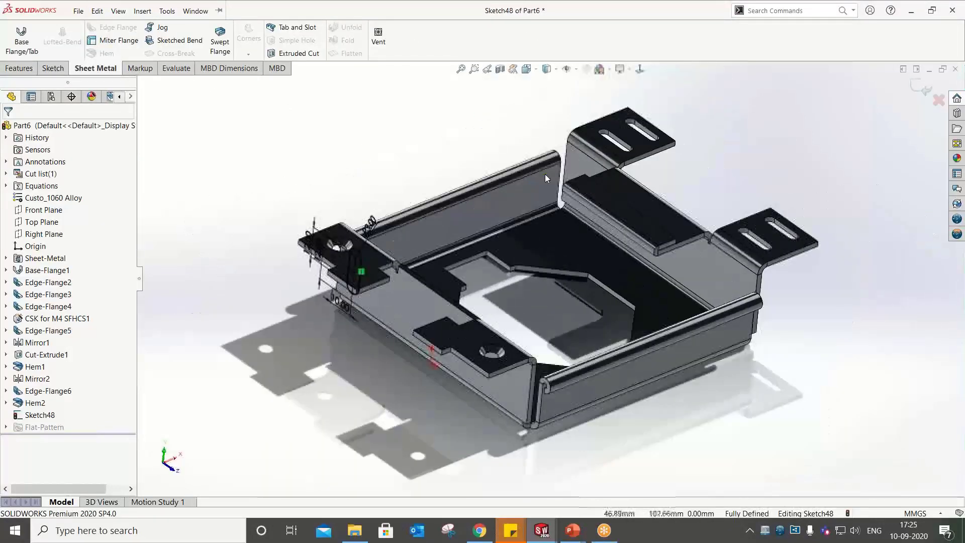
{"action": "left_click", "coordinate": [292, 53]}
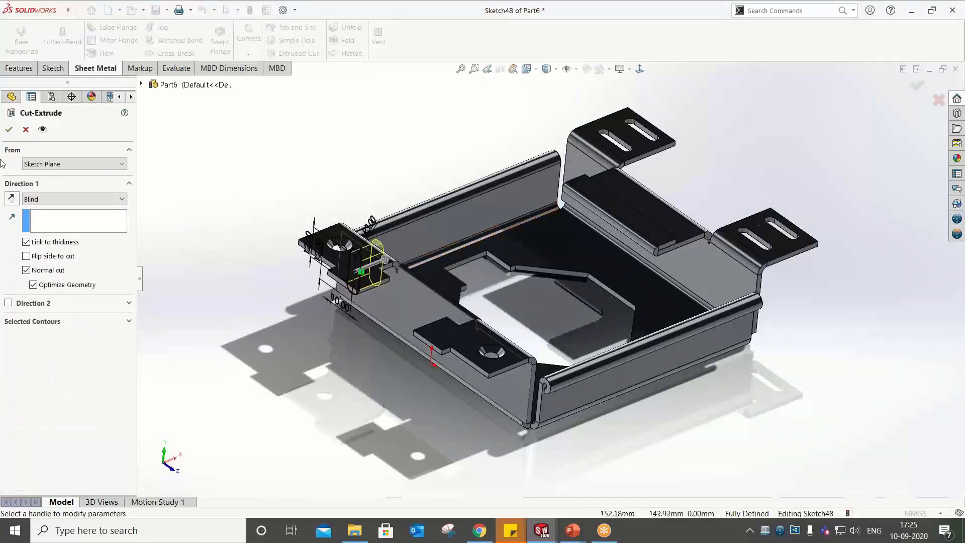
{"action": "left_click", "coordinate": [63, 200]}
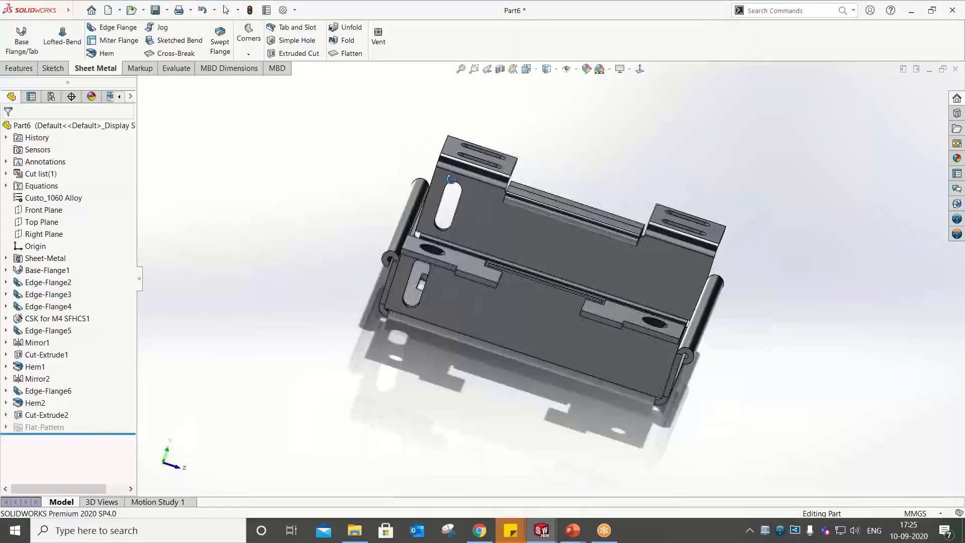
{"action": "middle_click_drag", "start_coordinate": [523, 281], "coordinate": [513, 266]}
Start a Linear Pattern using the long upper edge of the near flange as Direction 1
{"action": "left_click", "coordinate": [21, 69]}
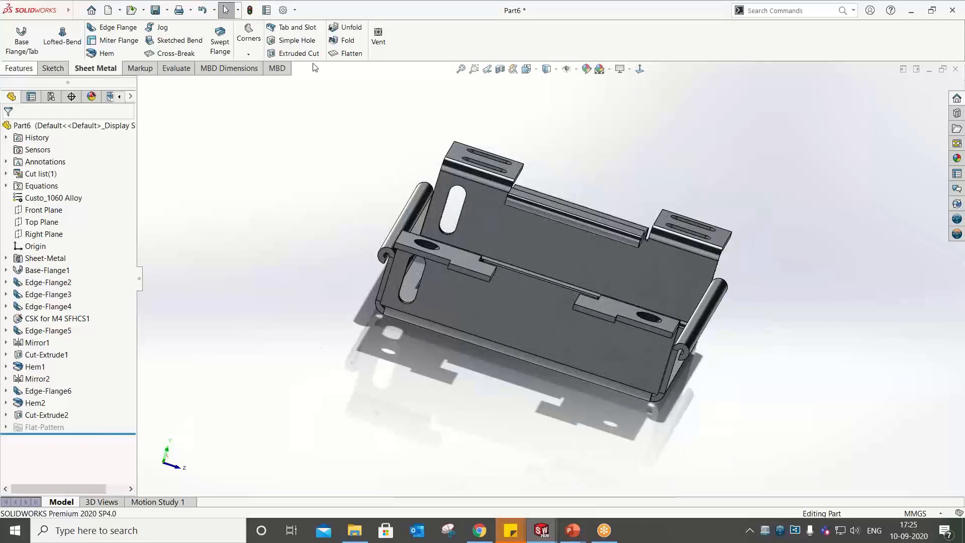
{"action": "left_click", "coordinate": [370, 54]}
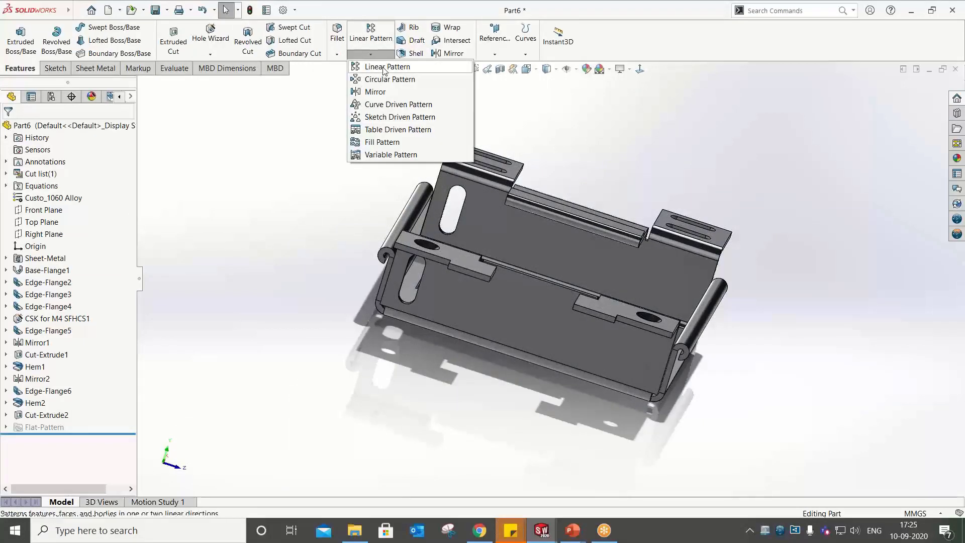
{"action": "left_click", "coordinate": [385, 67]}
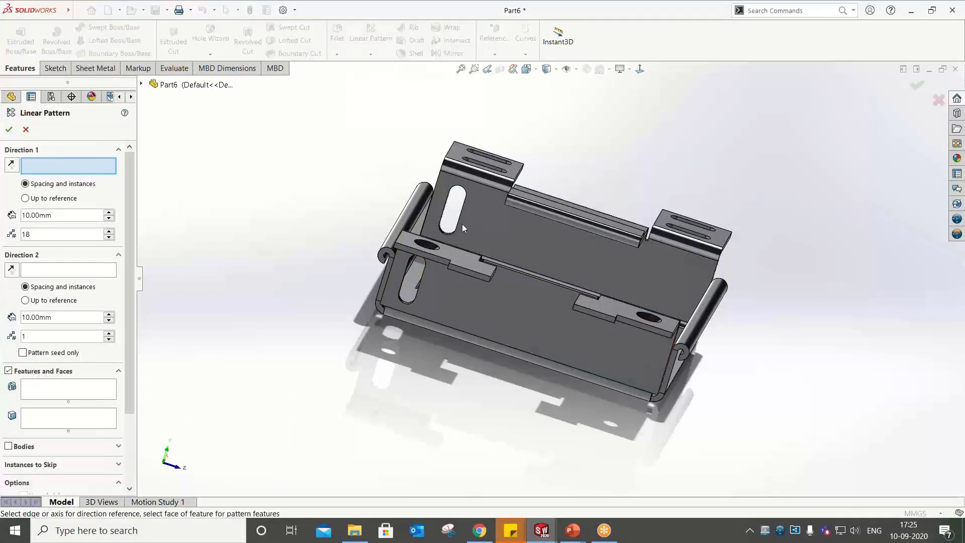
{"action": "left_click", "coordinate": [534, 280]}
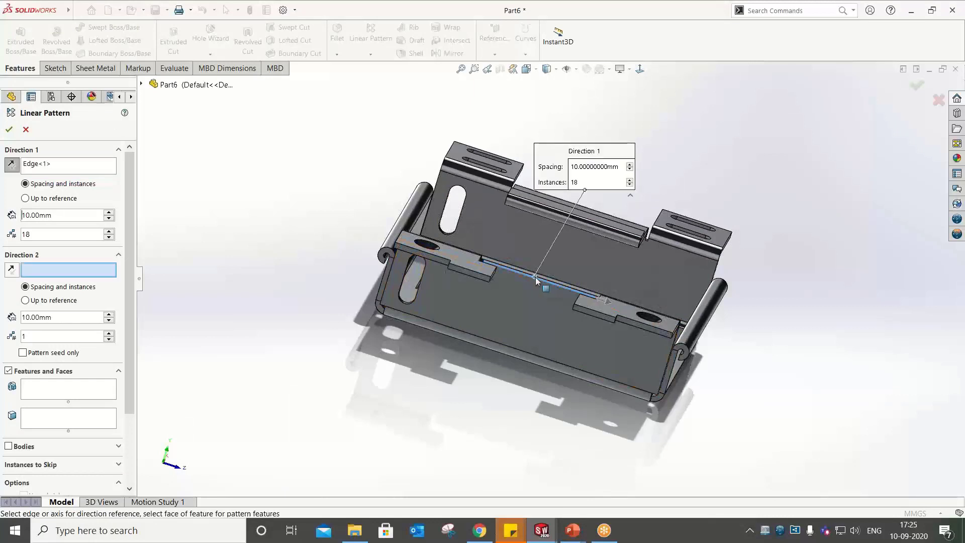
{"action": "scroll", "coordinate": [415, 301], "scroll_direction": "down", "scroll_amount": 2}
{"action": "scroll", "coordinate": [415, 300], "scroll_direction": "down", "scroll_amount": 6}
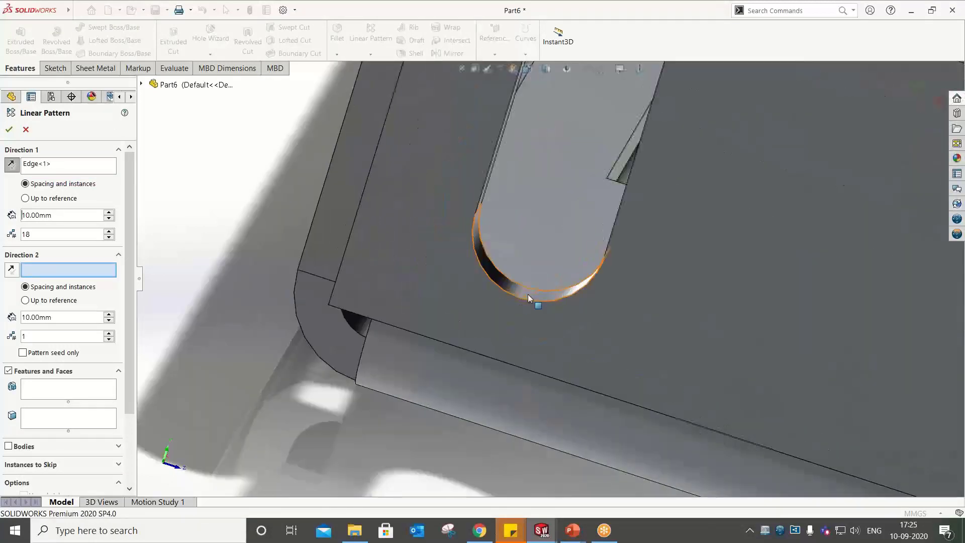
{"action": "left_click", "coordinate": [528, 294]}
{"action": "scroll", "coordinate": [521, 312], "scroll_direction": "up", "scroll_amount": 8}
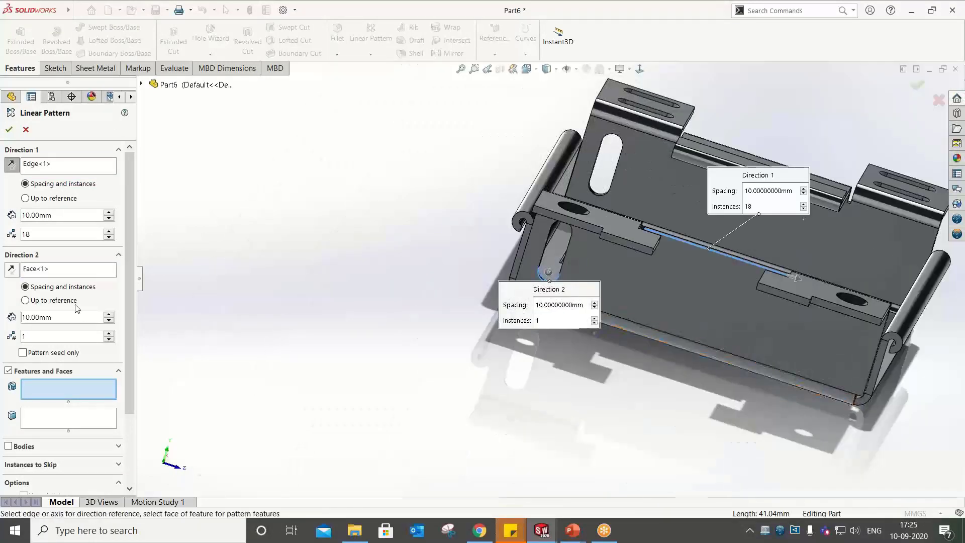
{"action": "right_click", "coordinate": [52, 270]}
{"action": "left_click", "coordinate": [84, 287]}
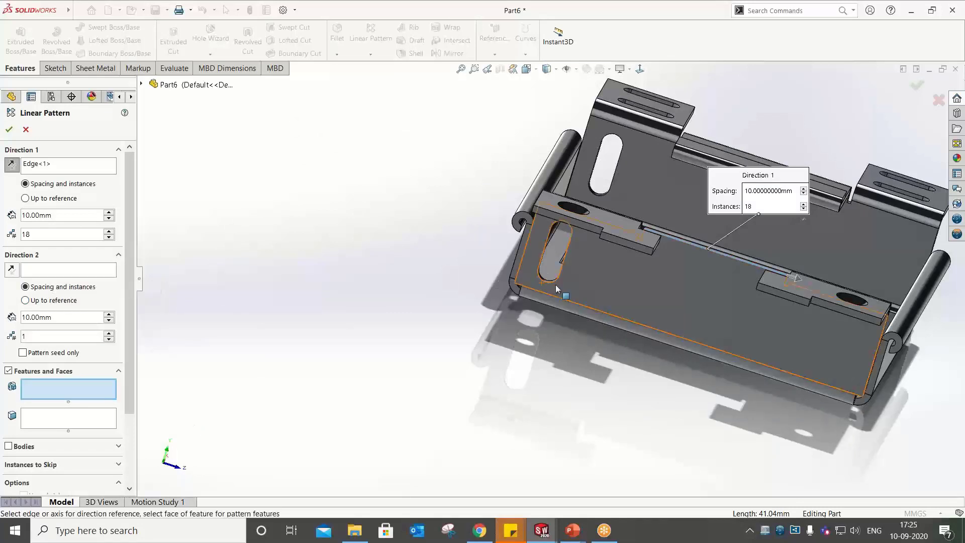
Pattern the slot cut along the flange with 10 mm spacing and 9 instances
{"action": "left_click", "coordinate": [555, 288]}
{"action": "scroll", "coordinate": [554, 288], "scroll_direction": "up", "scroll_amount": 3}
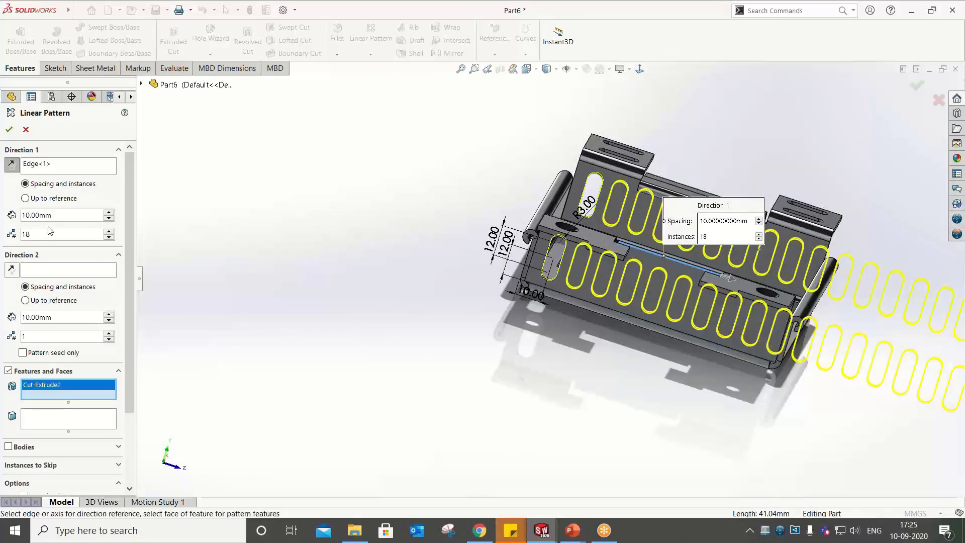
{"action": "left_click", "coordinate": [113, 237]}
{"action": "left_click", "coordinate": [113, 237]}
{"action": "left_click", "coordinate": [113, 236]}
{"action": "left_click", "coordinate": [113, 236]}
{"action": "left_click", "coordinate": [112, 237]}
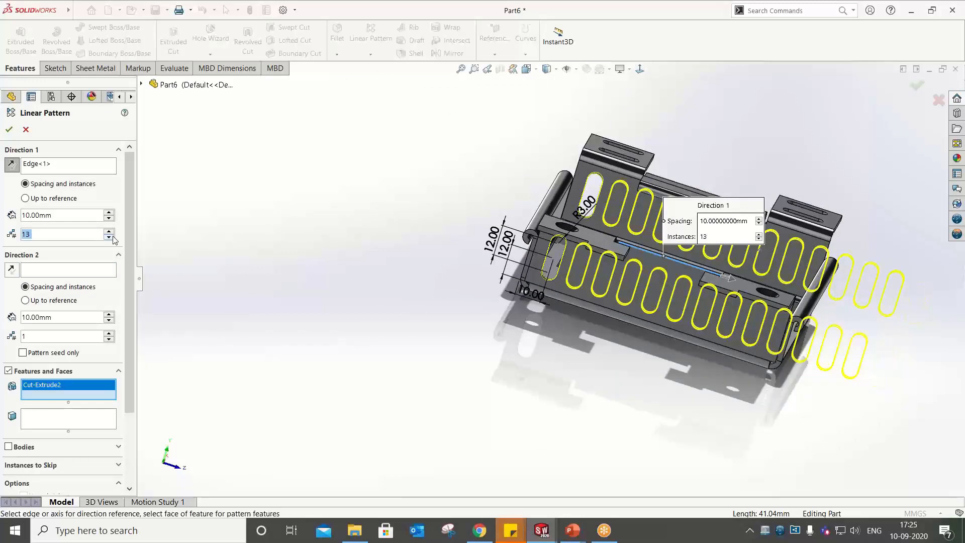
{"action": "left_click", "coordinate": [109, 237]}
{"action": "left_click", "coordinate": [108, 237]}
{"action": "left_click", "coordinate": [109, 237]}
{"action": "left_click", "coordinate": [109, 236]}
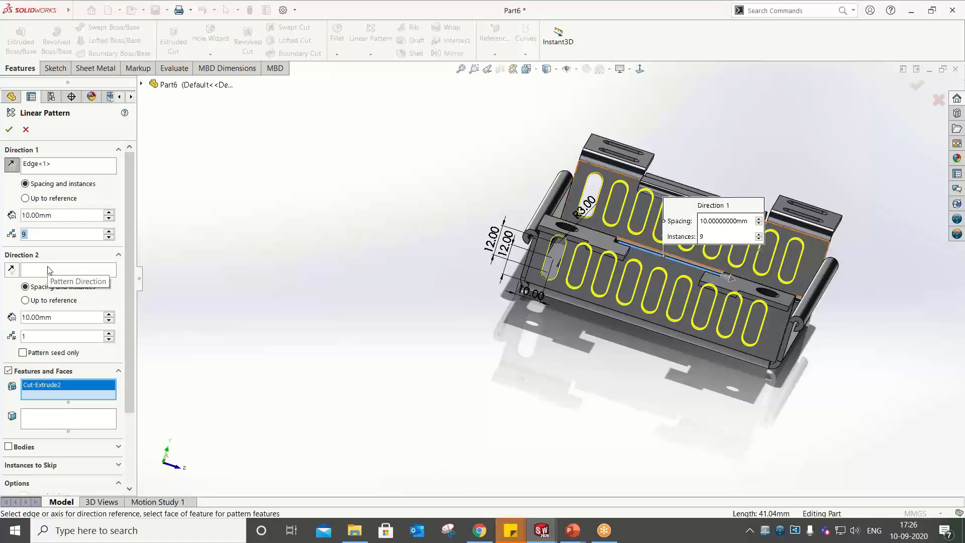
{"action": "left_click", "coordinate": [9, 129]}
Start a Sketched Bend on the top face of one of the protruding tabs with two slots
{"action": "middle_click_drag", "start_coordinate": [725, 296], "coordinate": [588, 214]}
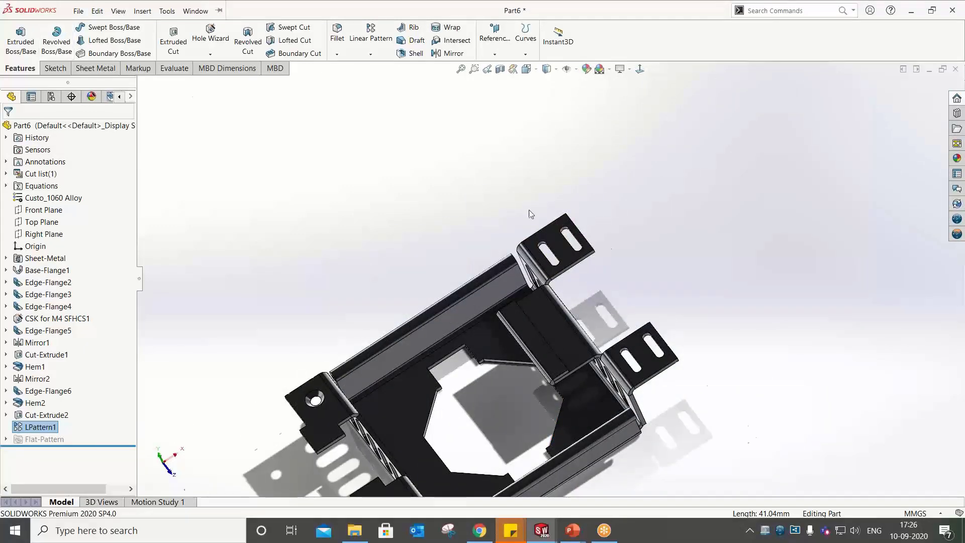
{"action": "scroll", "coordinate": [615, 328], "scroll_direction": "down", "scroll_amount": 5}
{"action": "scroll", "coordinate": [615, 327], "scroll_direction": "down", "scroll_amount": 5}
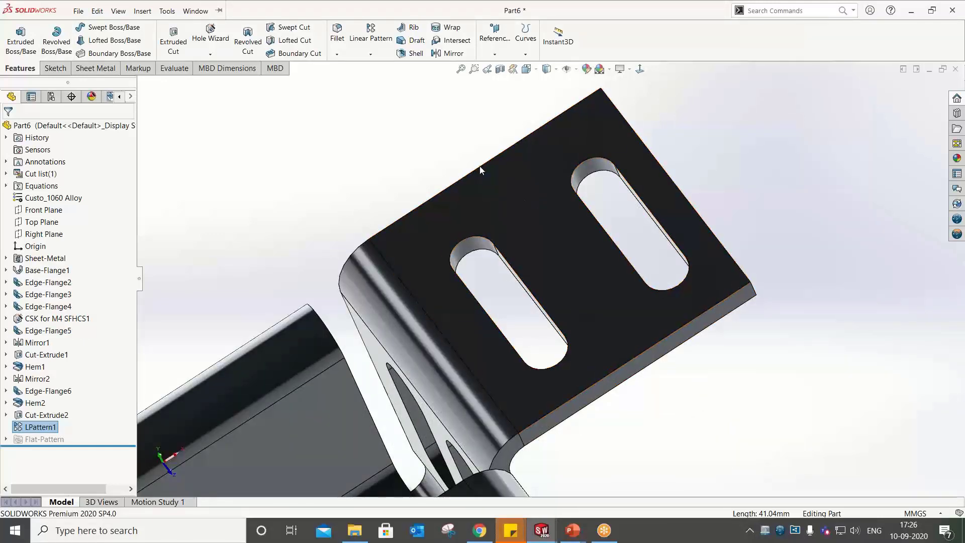
{"action": "scroll", "coordinate": [666, 358], "scroll_direction": "up", "scroll_amount": 10}
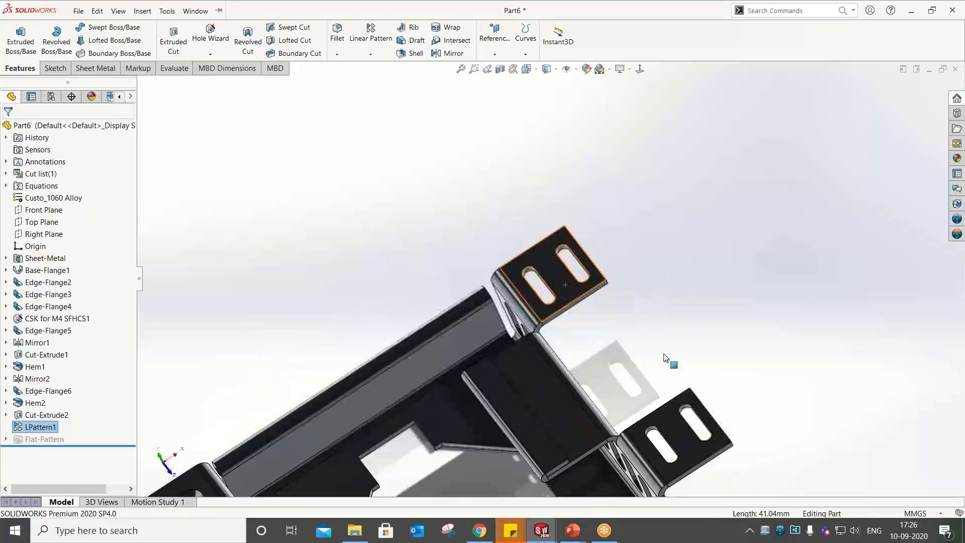
{"action": "left_click", "coordinate": [96, 68]}
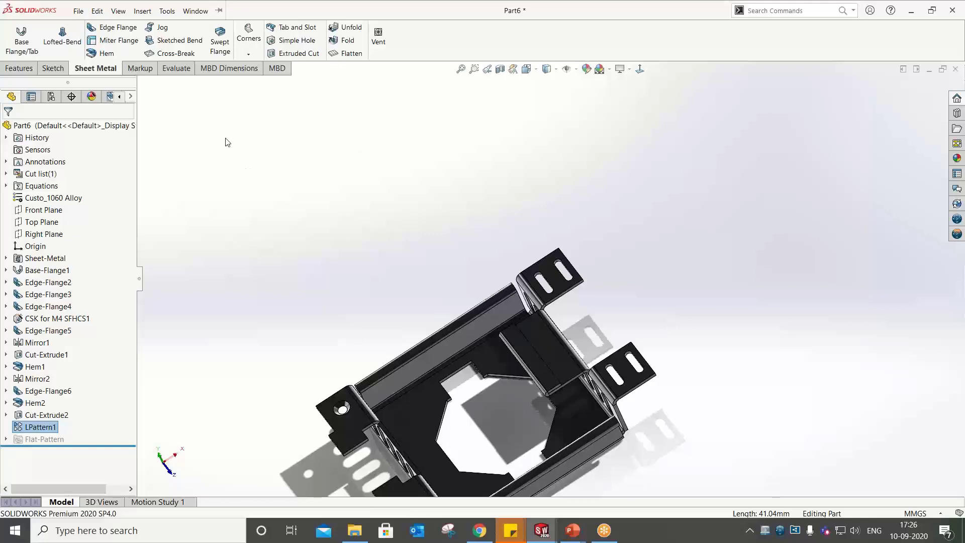
{"action": "left_click", "coordinate": [189, 43]}
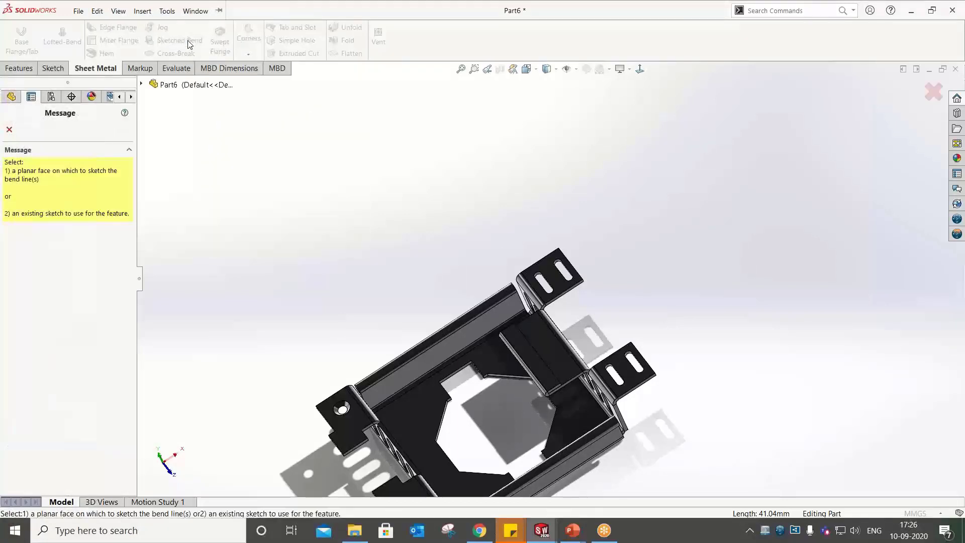
{"action": "left_click", "coordinate": [553, 282]}
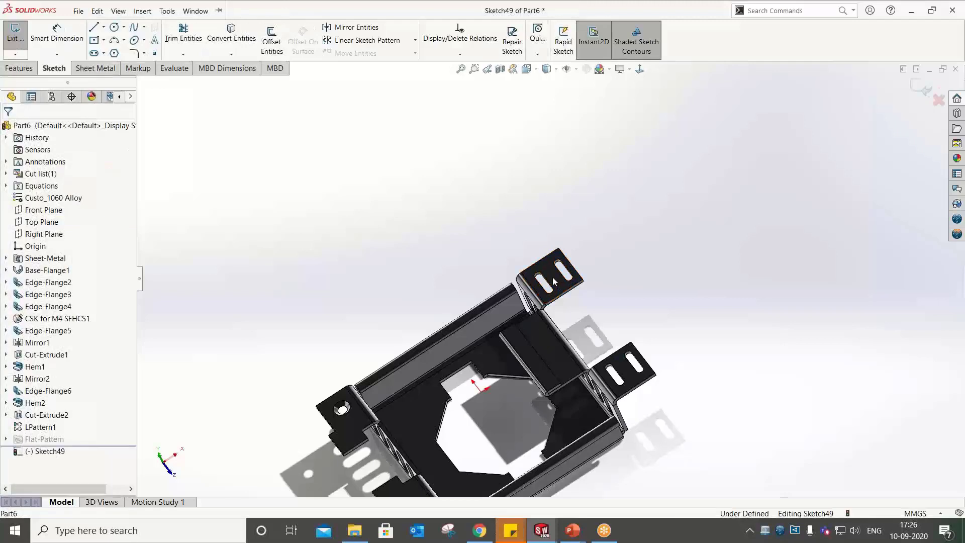
{"action": "left_click", "coordinate": [640, 71]}
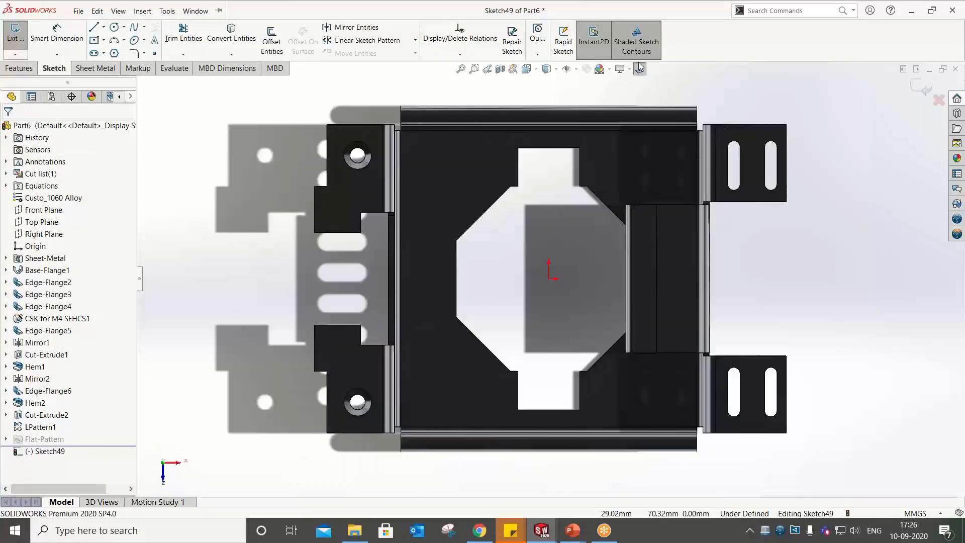
Sketch a straight bend line between the slots, running across both slotted tabs to their outer side edges
{"action": "left_click", "coordinate": [93, 27]}
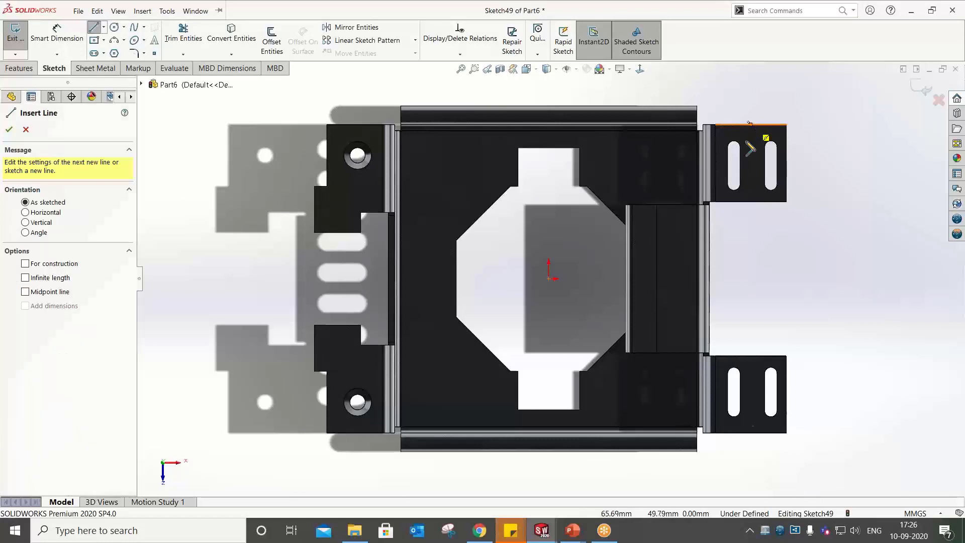
{"action": "left_click", "coordinate": [750, 125]}
{"action": "left_click", "coordinate": [750, 432]}
{"action": "key", "text": "Escape"}
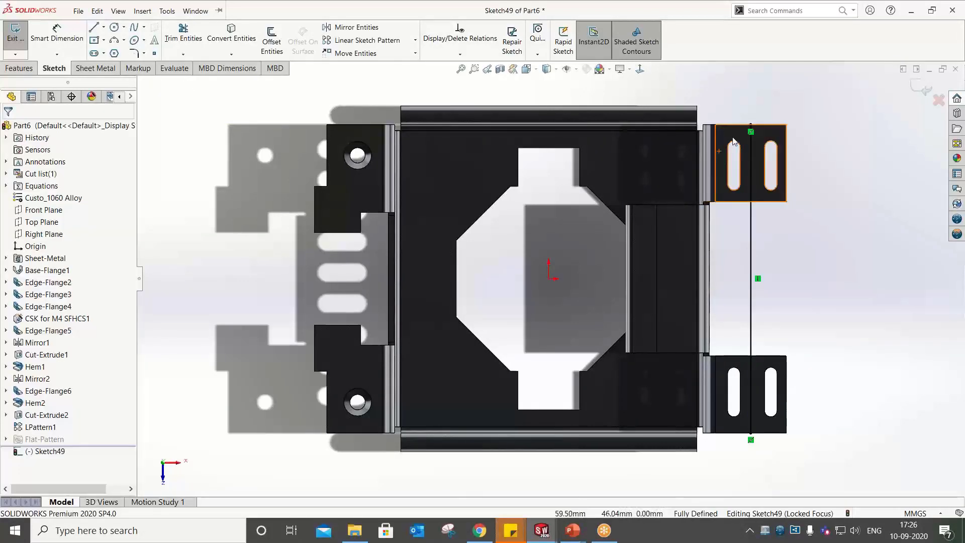
Delete the relations tying both ends of the bend line to the tab edges
{"action": "left_click", "coordinate": [751, 131]}
{"action": "key", "text": "Delete"}
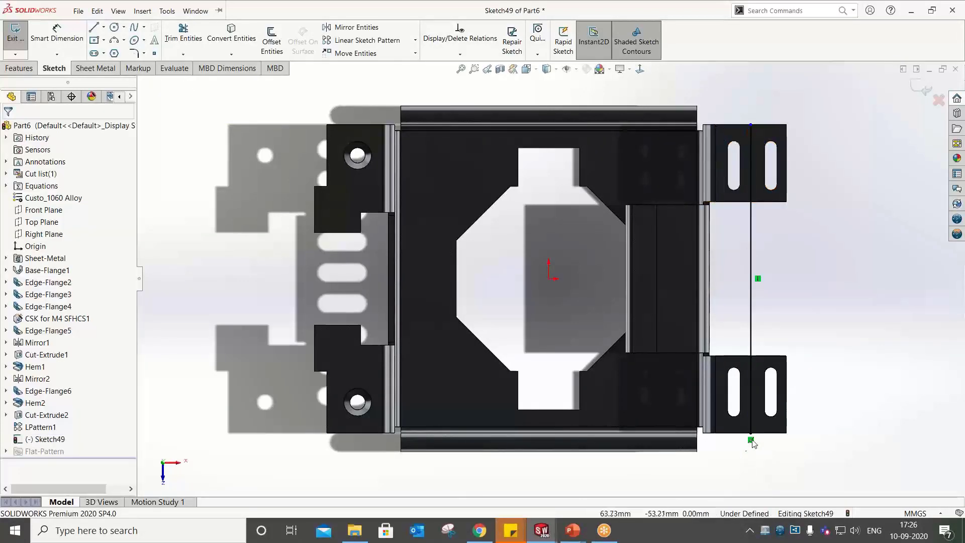
{"action": "left_click", "coordinate": [751, 440]}
{"action": "key", "text": "Delete"}
Dimension the bend line 11 mm from the slotted tab's outer end edge
{"action": "right_click_drag", "start_coordinate": [808, 226], "coordinate": [799, 198]}
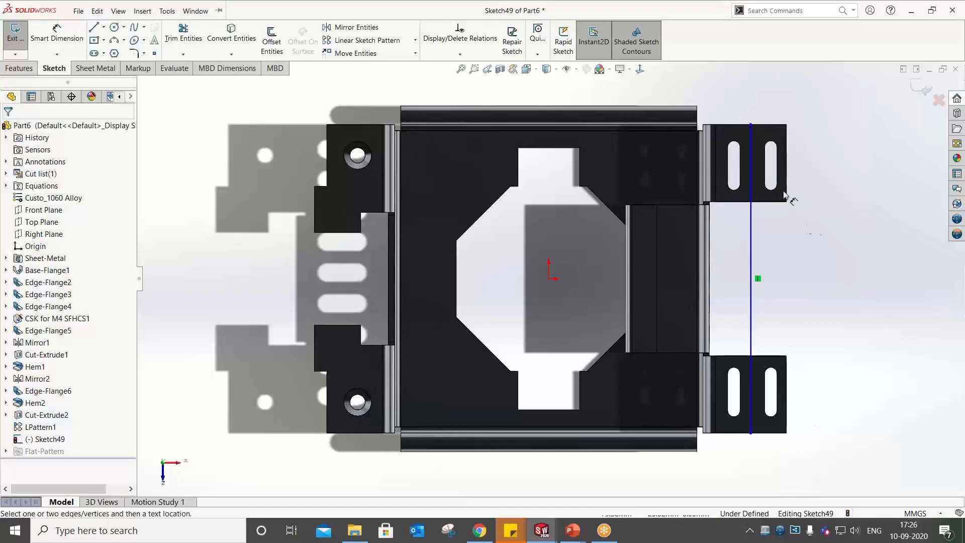
{"action": "left_click", "coordinate": [786, 195]}
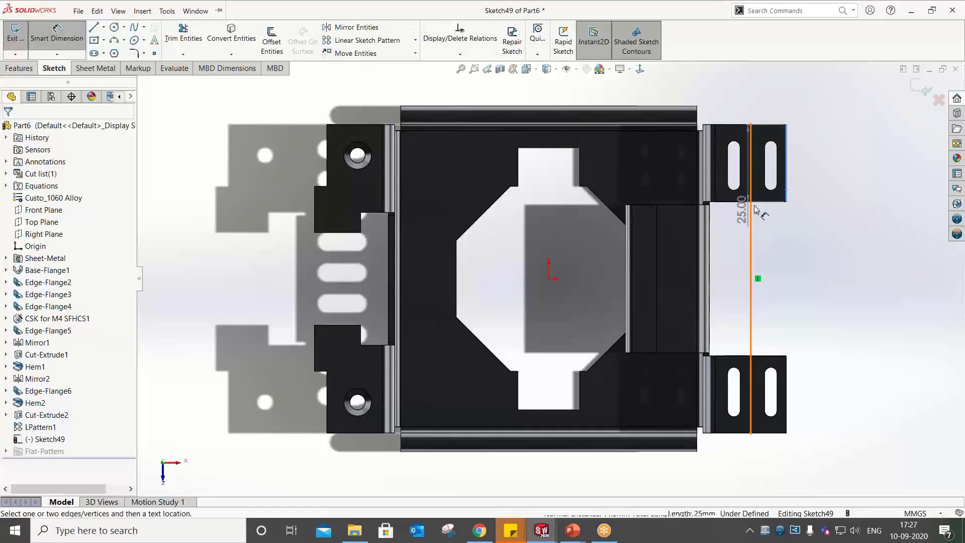
{"action": "left_click", "coordinate": [753, 208]}
{"action": "left_click", "coordinate": [763, 98]}
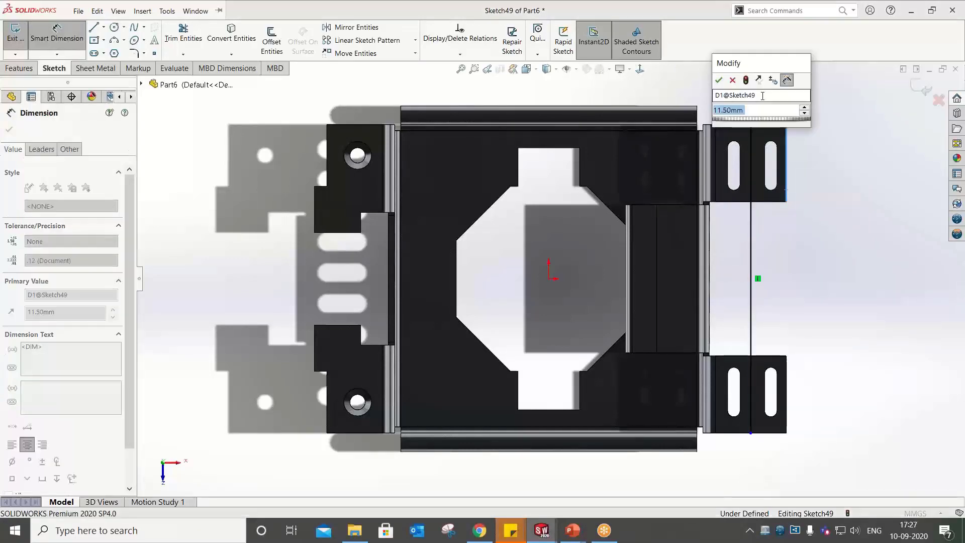
{"action": "type", "text": "11"}
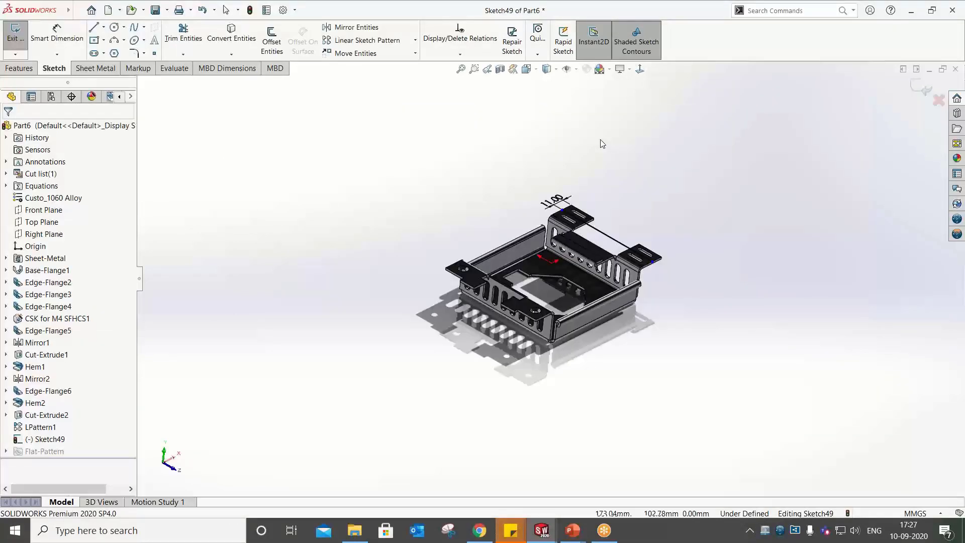
{"action": "key", "text": "Escape"}
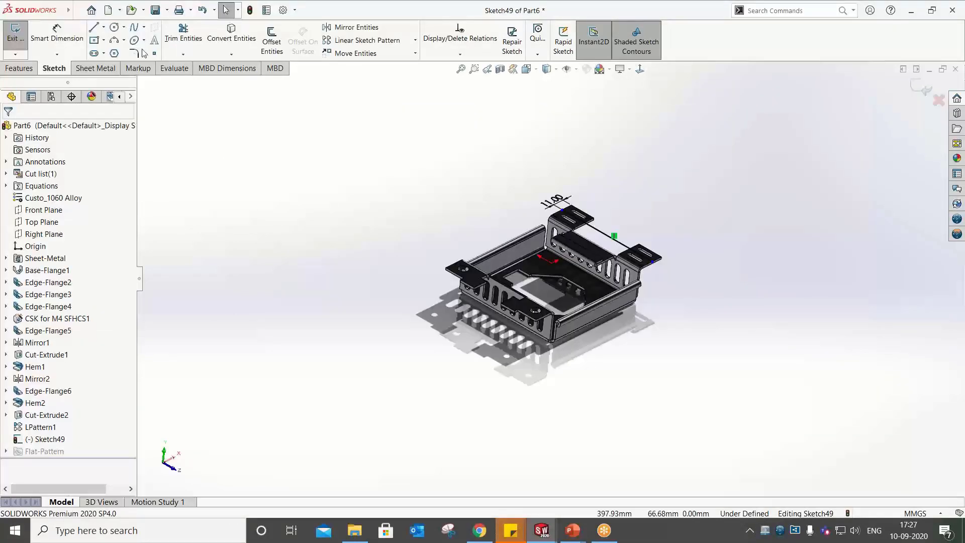
Finish the bend-line sketch and choose the slotted tab's top face on the inner side of the line as the fixed face
{"action": "left_click", "coordinate": [922, 90]}
{"action": "scroll", "coordinate": [566, 230], "scroll_direction": "down", "scroll_amount": 4}
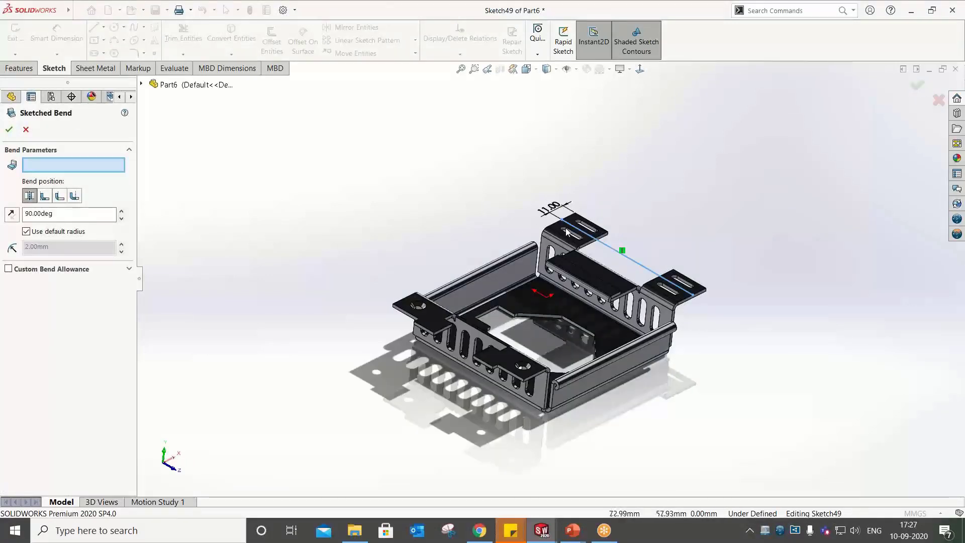
{"action": "scroll", "coordinate": [566, 230], "scroll_direction": "down", "scroll_amount": 5}
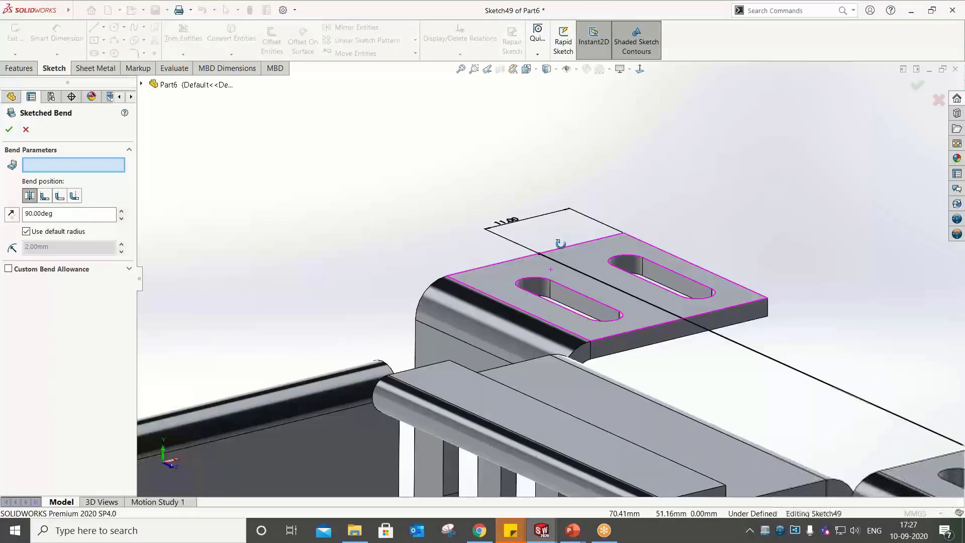
{"action": "left_click", "coordinate": [503, 280]}
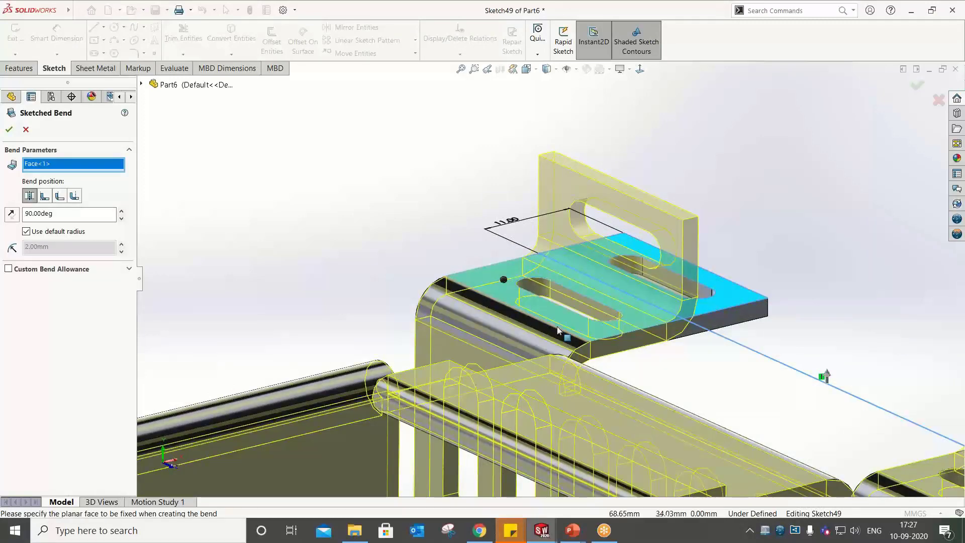
{"action": "middle_click_drag", "start_coordinate": [701, 299], "coordinate": [662, 284]}
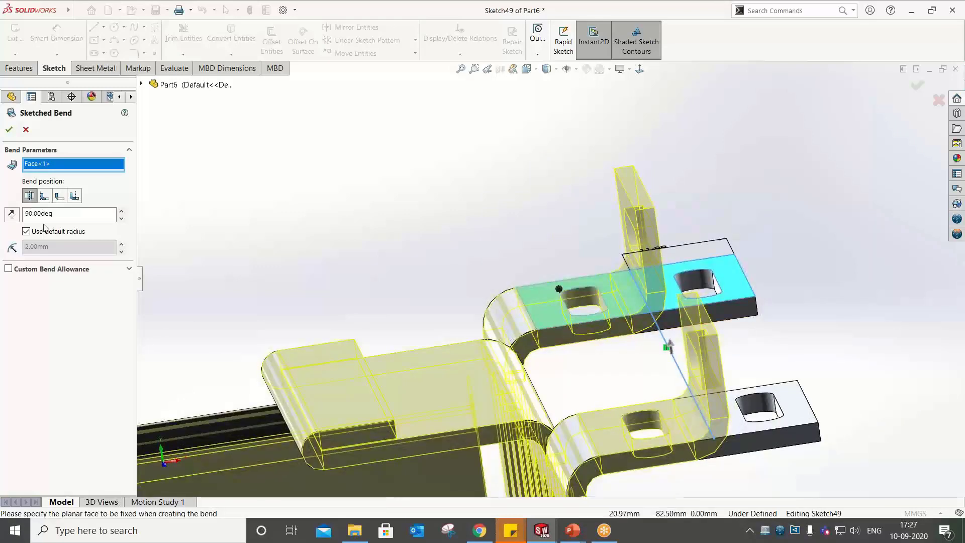
Try bend angles of 45 and 120 degrees for the sketched bend
{"action": "left_click_drag", "start_coordinate": [62, 214], "coordinate": [1, 217]}
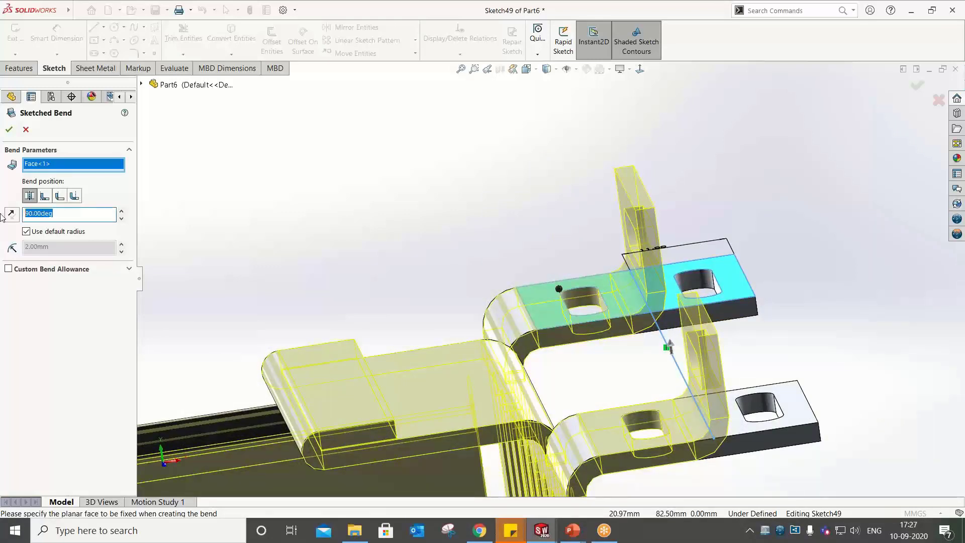
{"action": "type", "text": "45"}
{"action": "key", "text": "Return"}
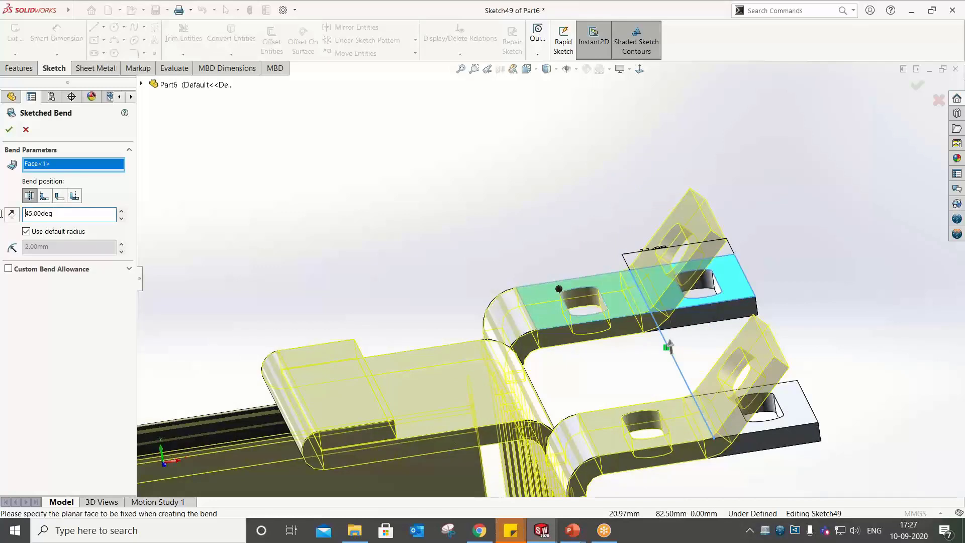
{"action": "left_click_drag", "start_coordinate": [64, 214], "coordinate": [1, 207]}
{"action": "type", "text": "120"}
{"action": "key", "text": "Return"}
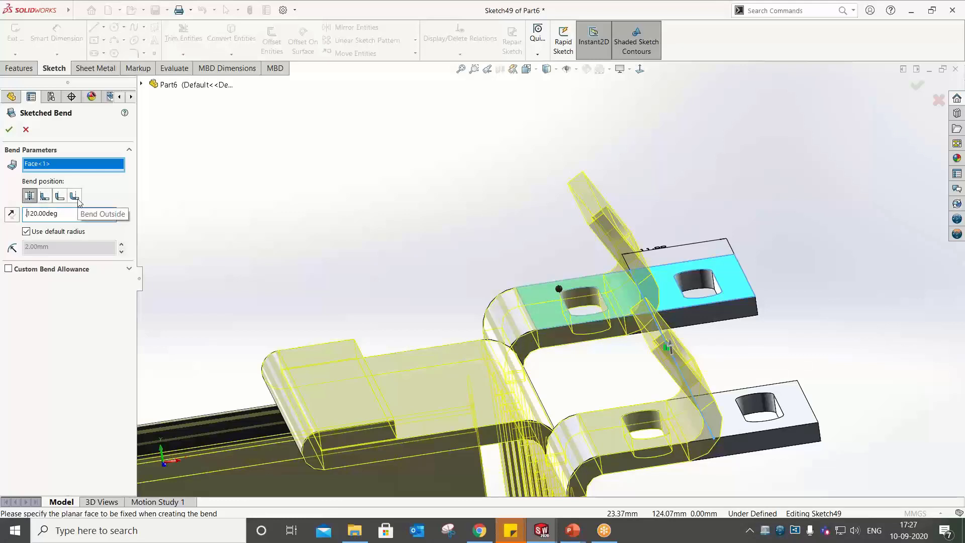
{"action": "key", "text": "Return"}
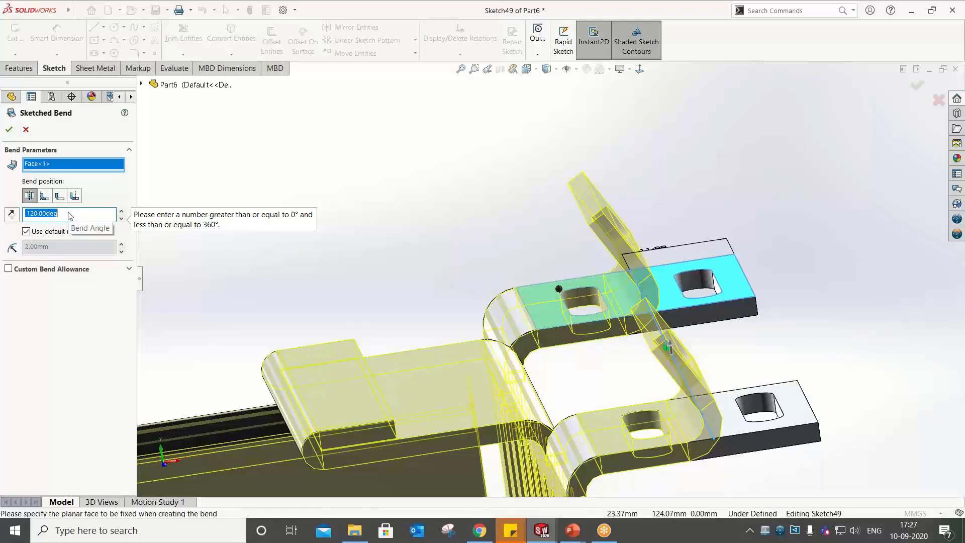
Try the Material Outside and Material Inside bend positions, then return to Bend Centerline
{"action": "left_click", "coordinate": [60, 195]}
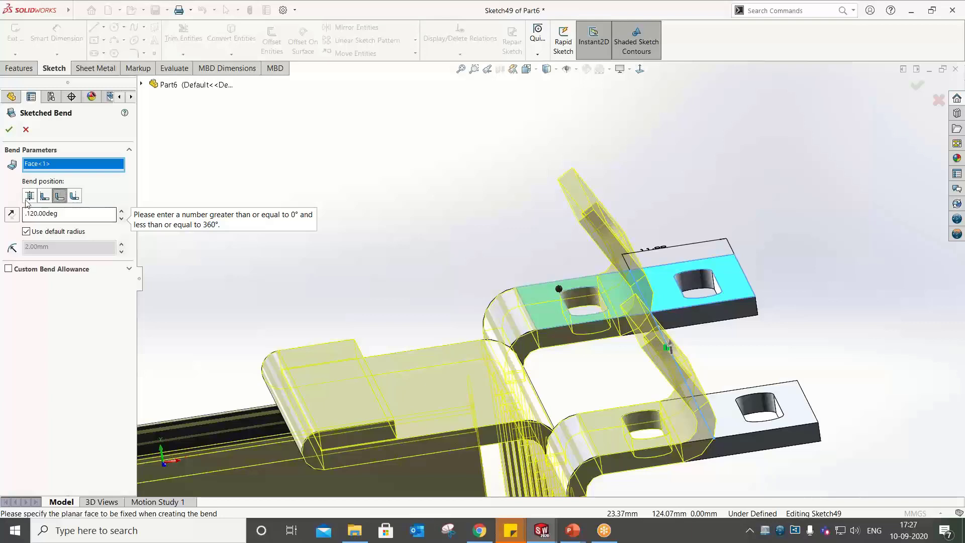
{"action": "left_click", "coordinate": [45, 196]}
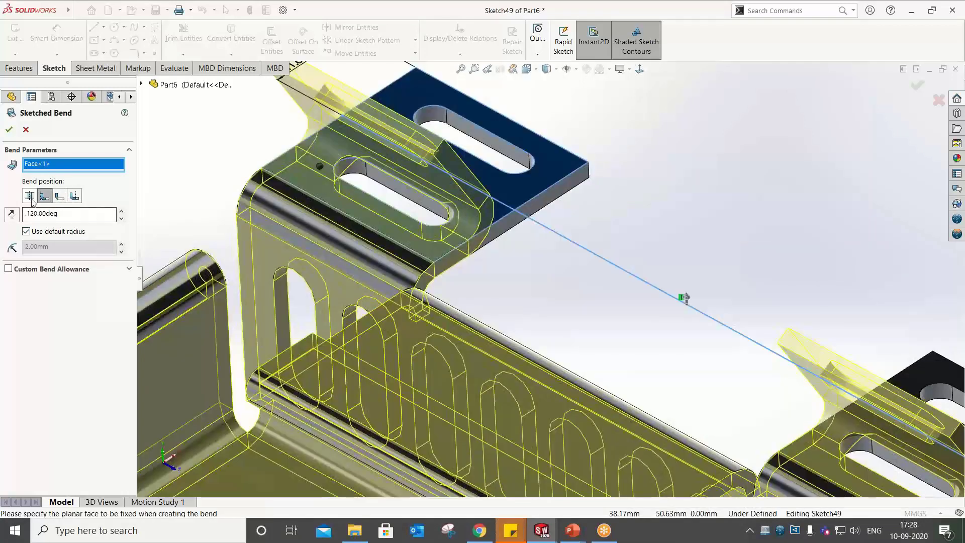
{"action": "left_click", "coordinate": [30, 196]}
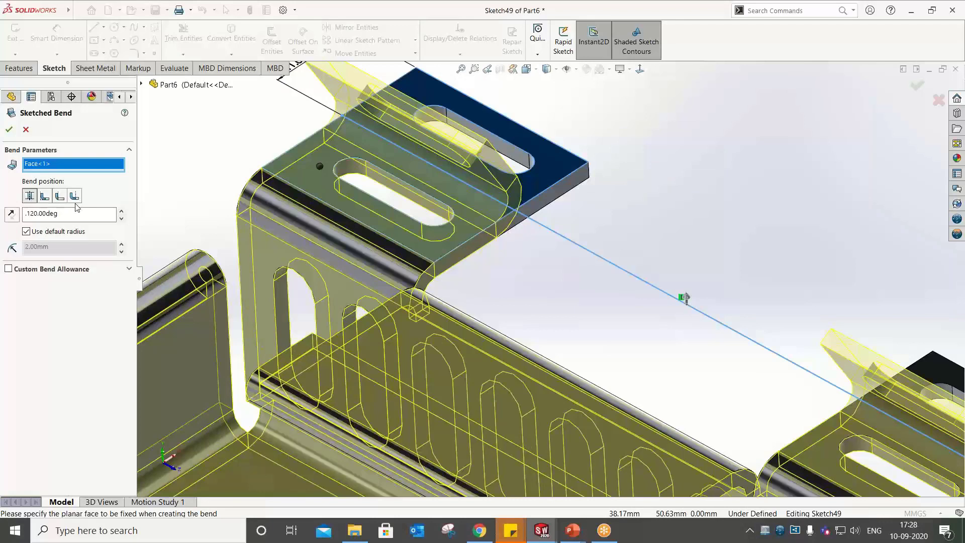
Set the bend angle to 90 degrees, keep the default radius, and complete the sketched bend
{"action": "left_click_drag", "start_coordinate": [71, 214], "coordinate": [2, 220]}
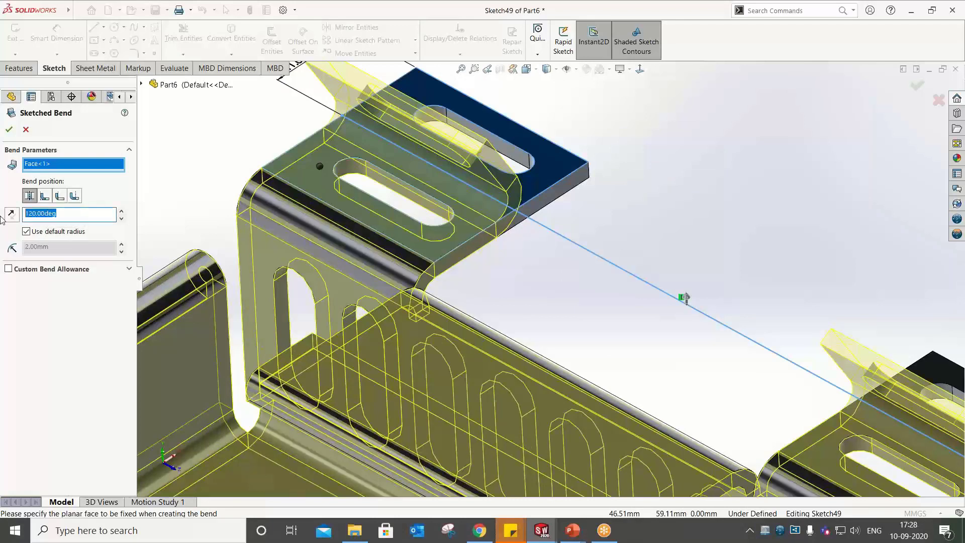
{"action": "type", "text": "90"}
{"action": "key", "text": "Return"}
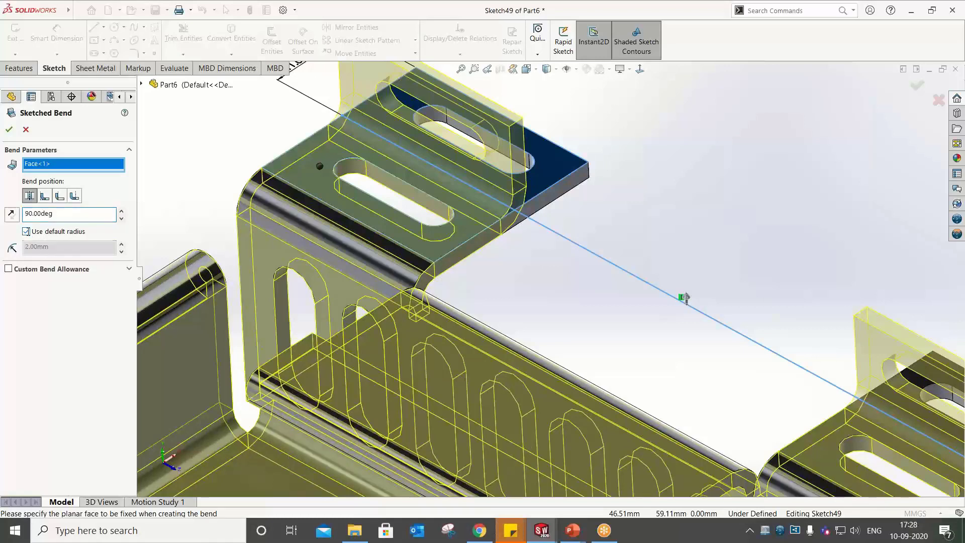
{"action": "left_click", "coordinate": [26, 232]}
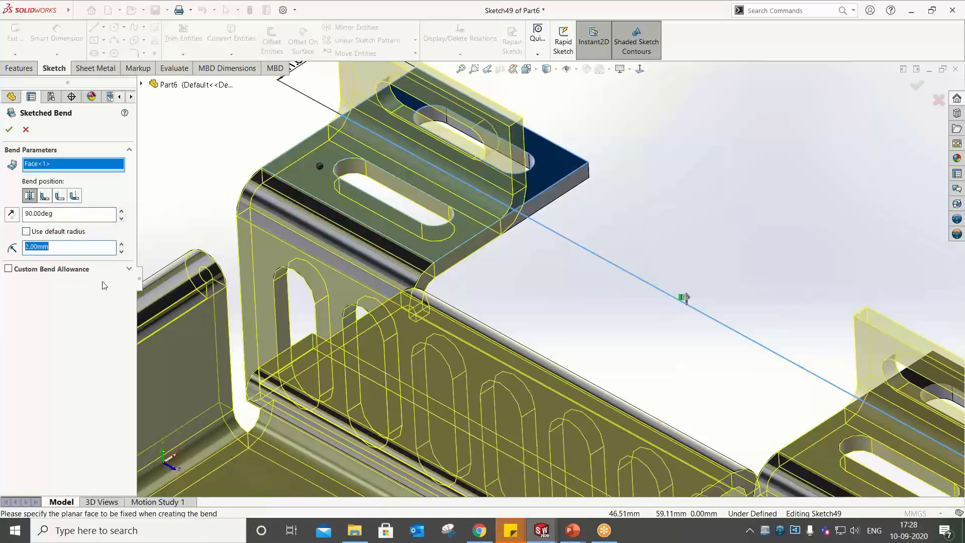
{"action": "left_click", "coordinate": [27, 231]}
{"action": "left_click", "coordinate": [11, 132]}
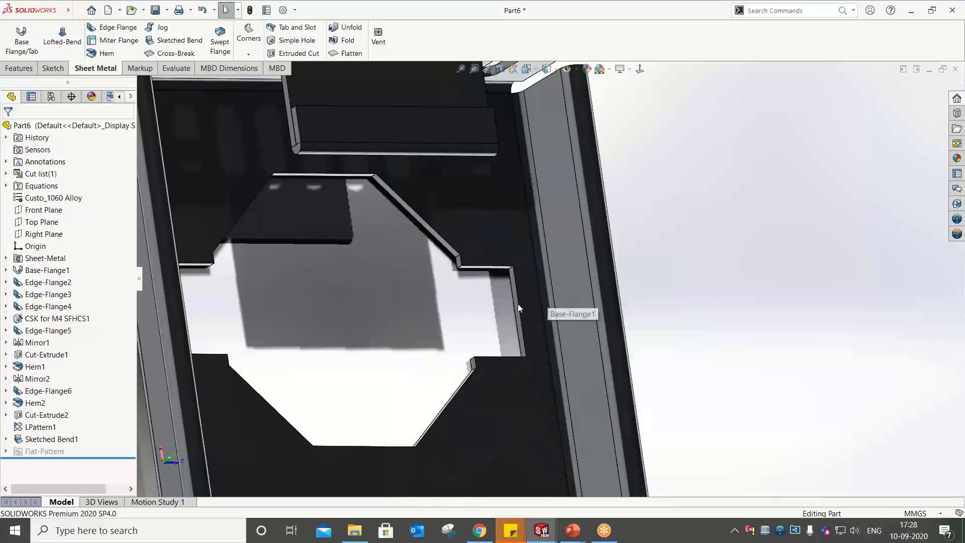
Start a new sketch on the inner face of the base plate and view it face-on
{"action": "mouse_move", "coordinate": [518, 303]}
{"action": "middle_mouse_down"}
{"action": "mouse_move", "coordinate": [454, 292]}
{"action": "mouse_move", "coordinate": [452, 324]}
{"action": "mouse_move", "coordinate": [463, 338]}
{"action": "middle_mouse_up"}
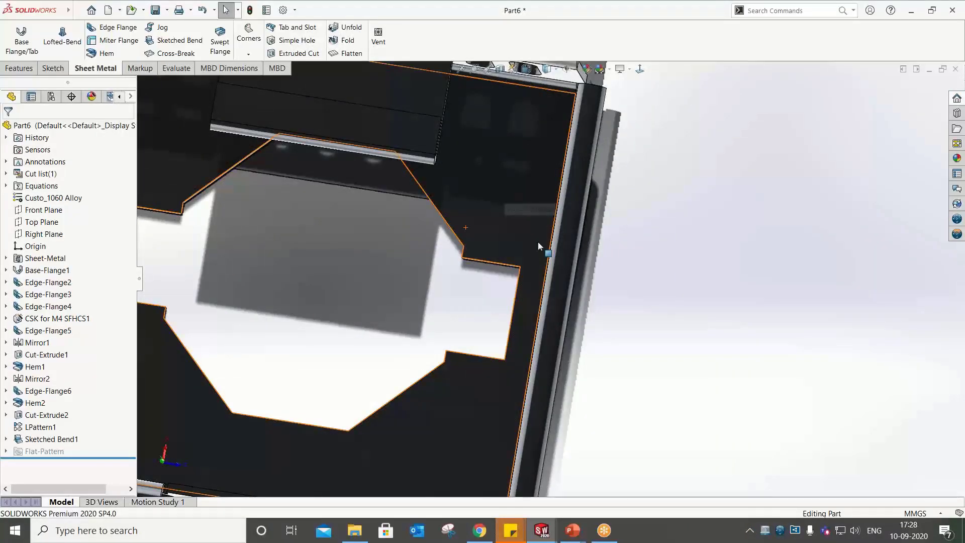
{"action": "scroll", "coordinate": [522, 324], "scroll_direction": "up", "scroll_amount": 5}
{"action": "middle_click_drag", "start_coordinate": [523, 327], "coordinate": [539, 305]}
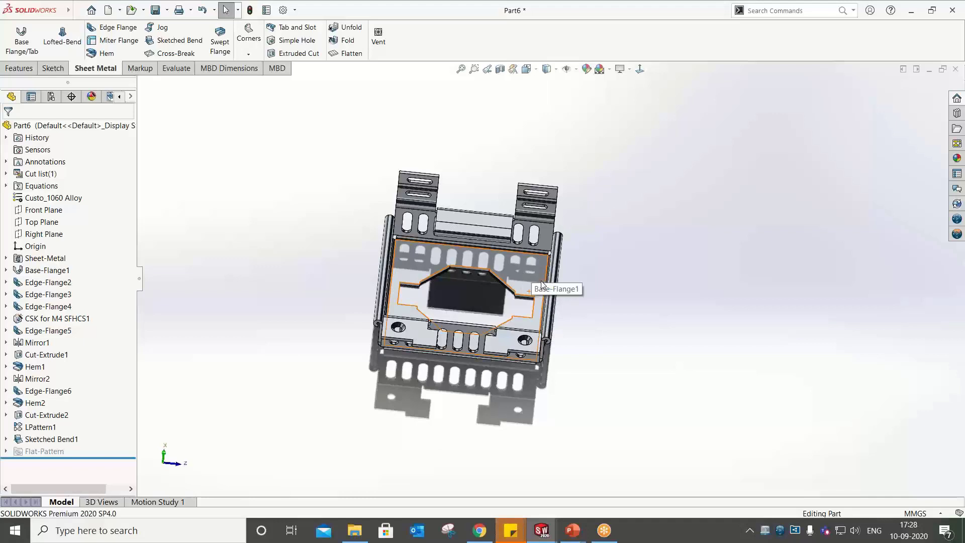
{"action": "middle_click_drag", "start_coordinate": [533, 269], "coordinate": [521, 310]}
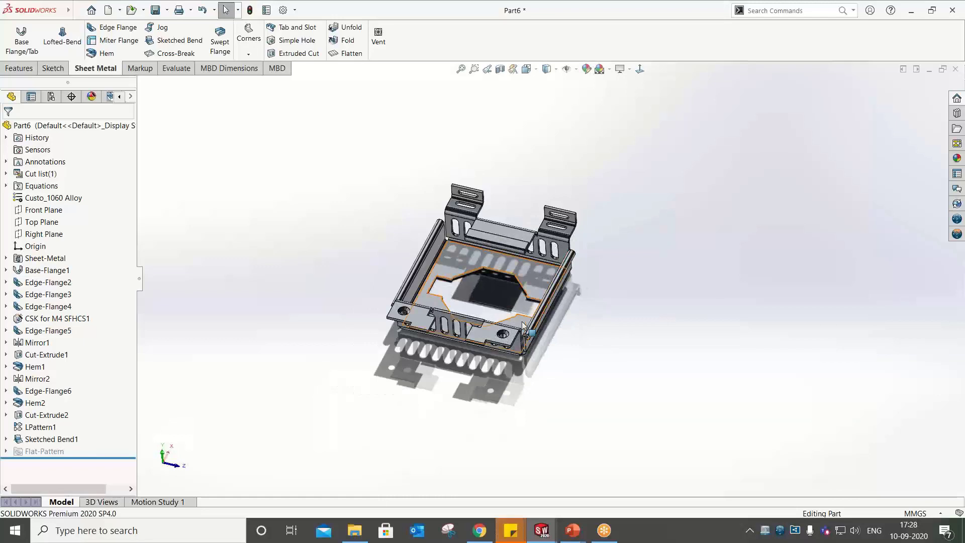
{"action": "right_click", "coordinate": [536, 279]}
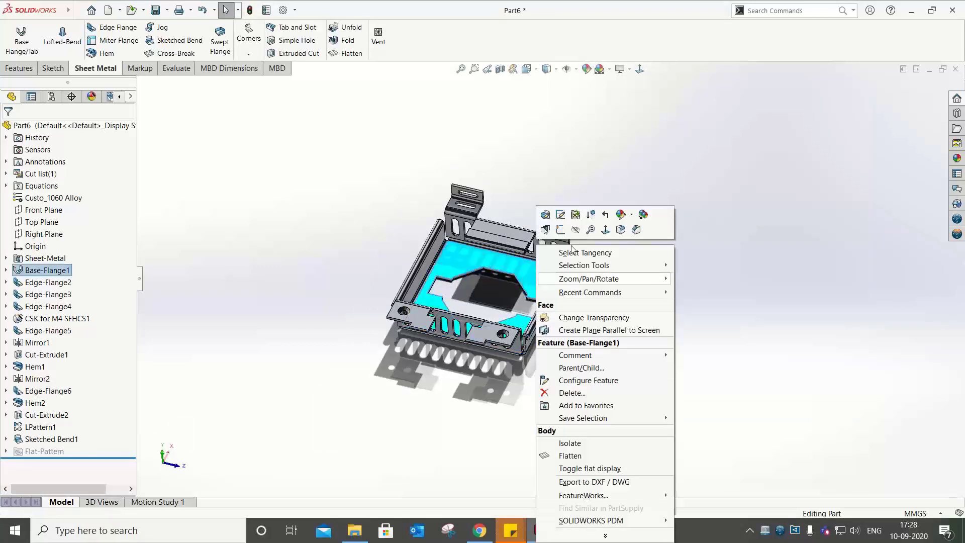
{"action": "left_click", "coordinate": [560, 231]}
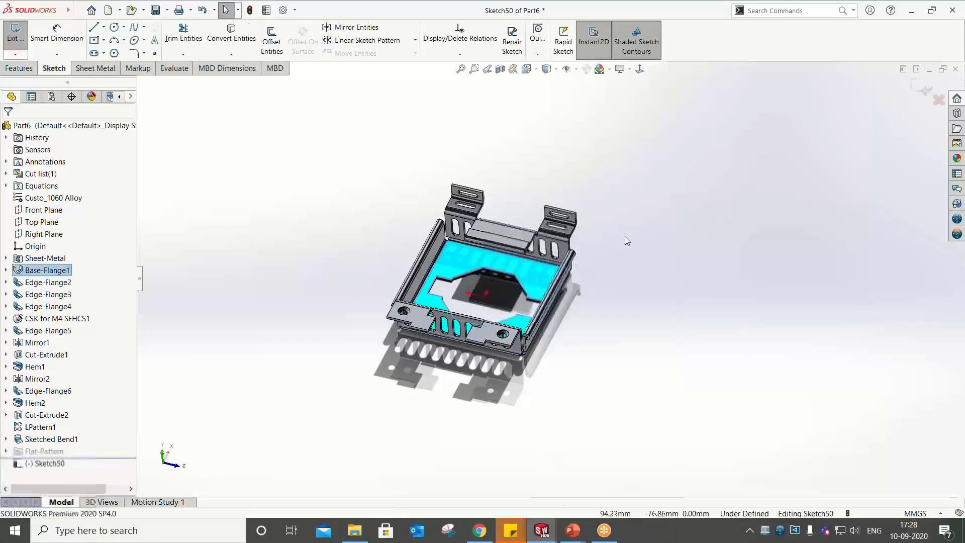
{"action": "left_click", "coordinate": [645, 73]}
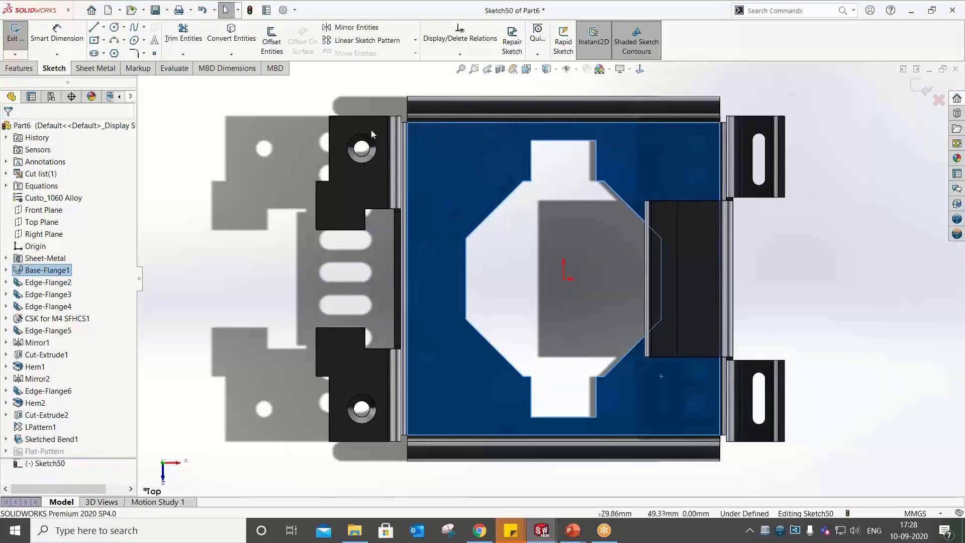
Sketch a corner rectangle about 13.4 mm tall in the base cutout's rectangular notch, starting on the notch's end edge
{"action": "left_click", "coordinate": [104, 40]}
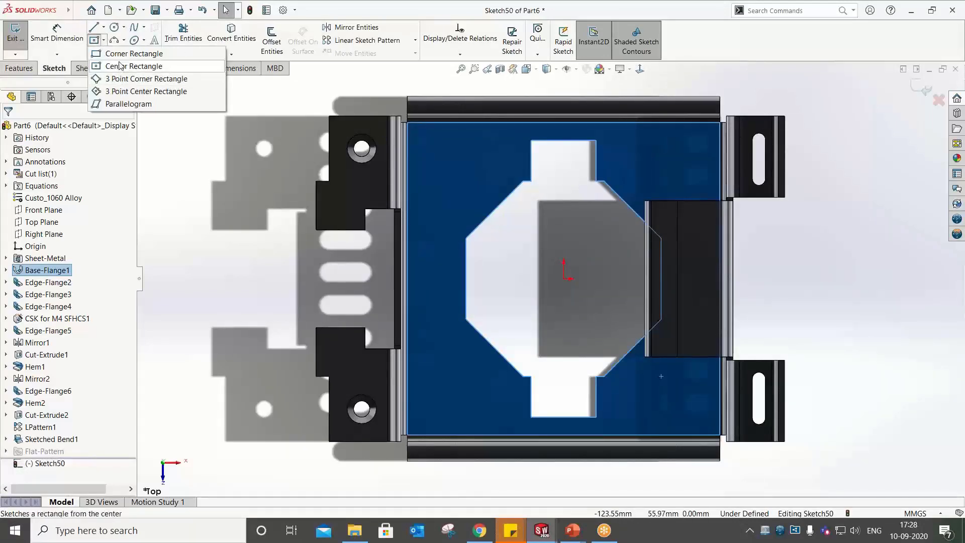
{"action": "left_click", "coordinate": [121, 54]}
{"action": "left_click", "coordinate": [538, 140]}
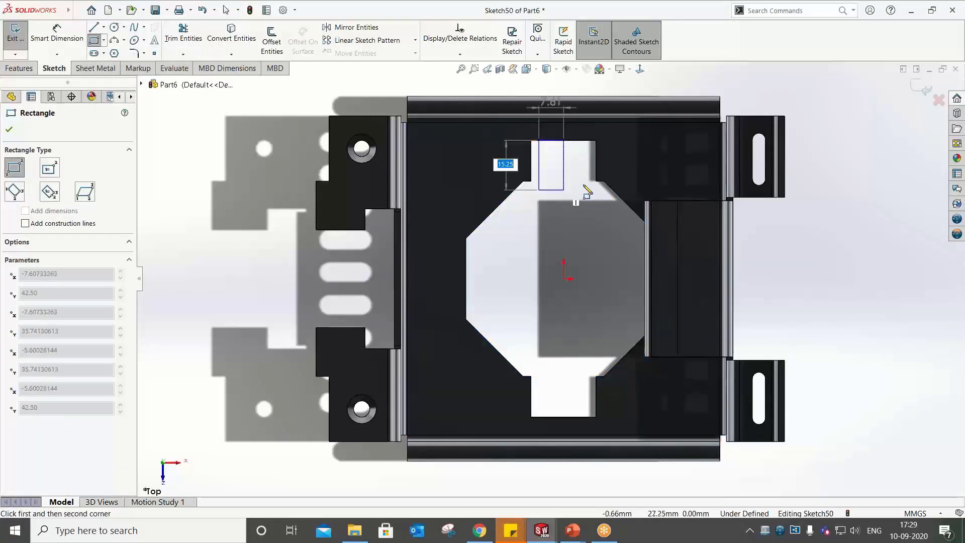
{"action": "left_click", "coordinate": [589, 184]}
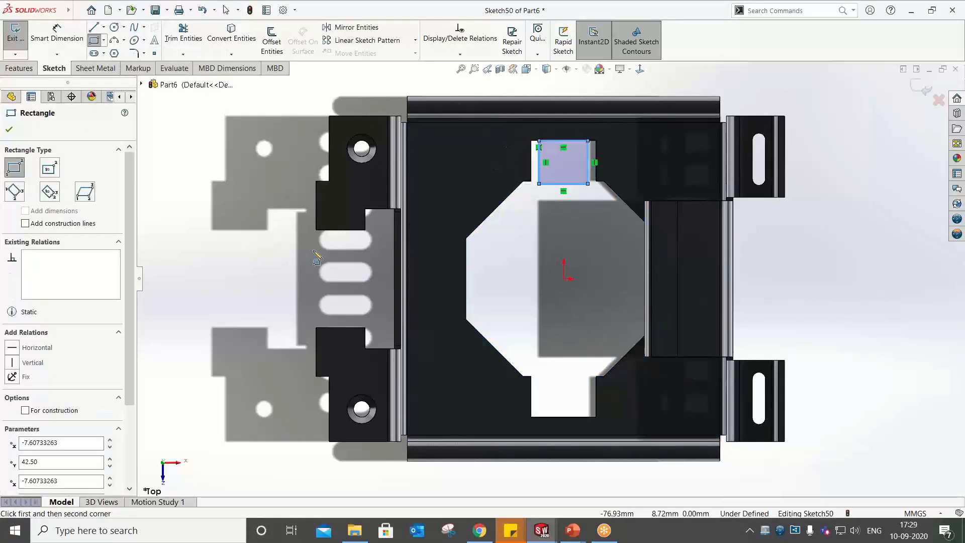
Dimension the rectangle with 1 mm gaps to both notch side edges and a height of 15 mm
{"action": "right_click_drag", "start_coordinate": [589, 184], "coordinate": [587, 160]}
{"action": "left_click", "coordinate": [531, 164]}
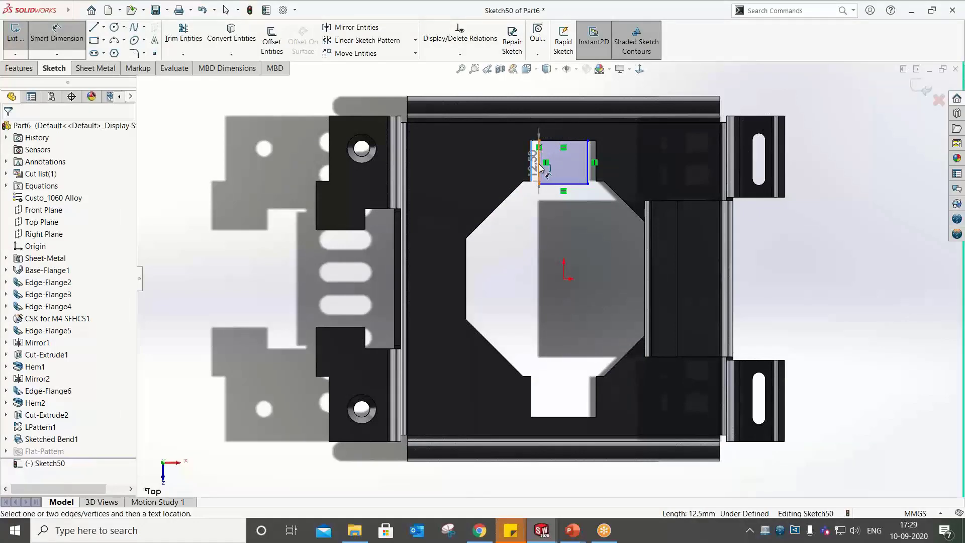
{"action": "left_click", "coordinate": [521, 219]}
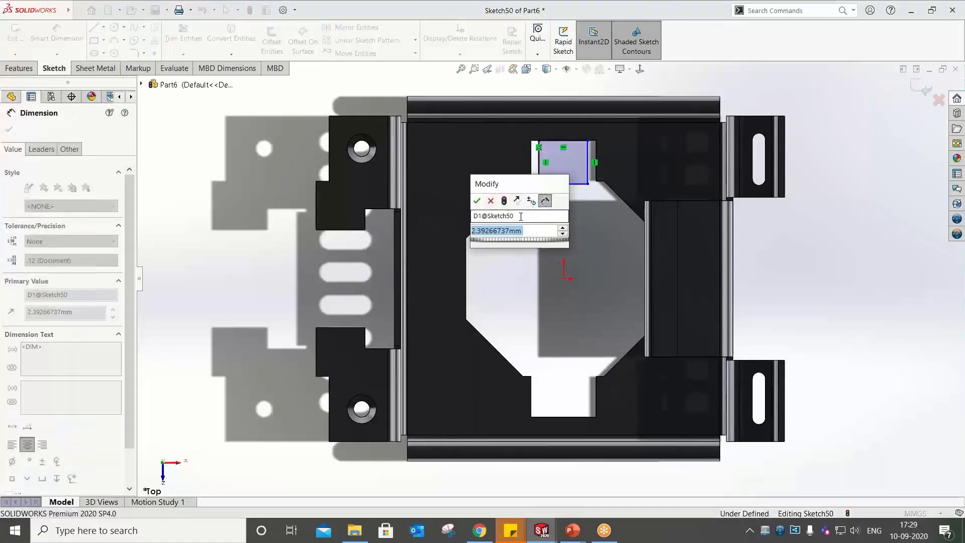
{"action": "type", "text": "1"}
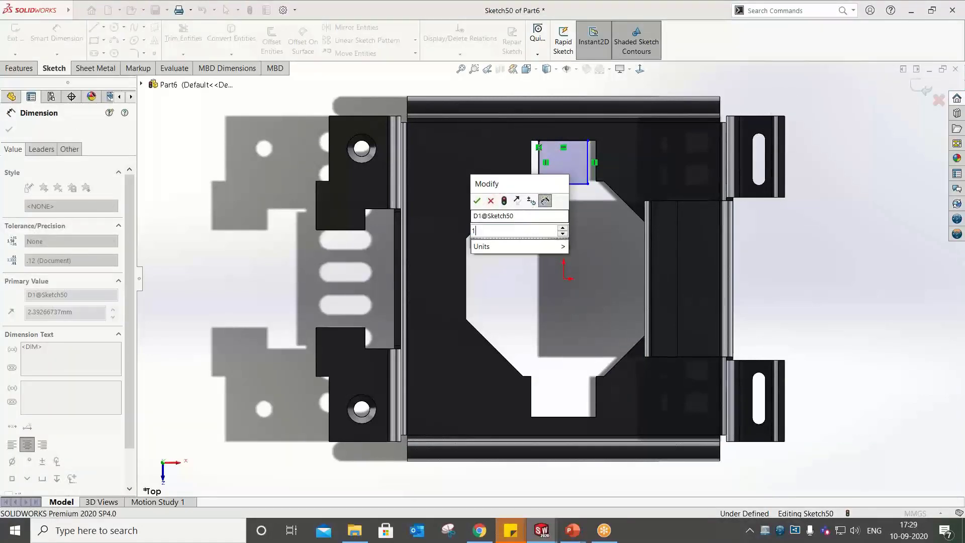
{"action": "key", "text": "Return"}
{"action": "left_click", "coordinate": [635, 167]}
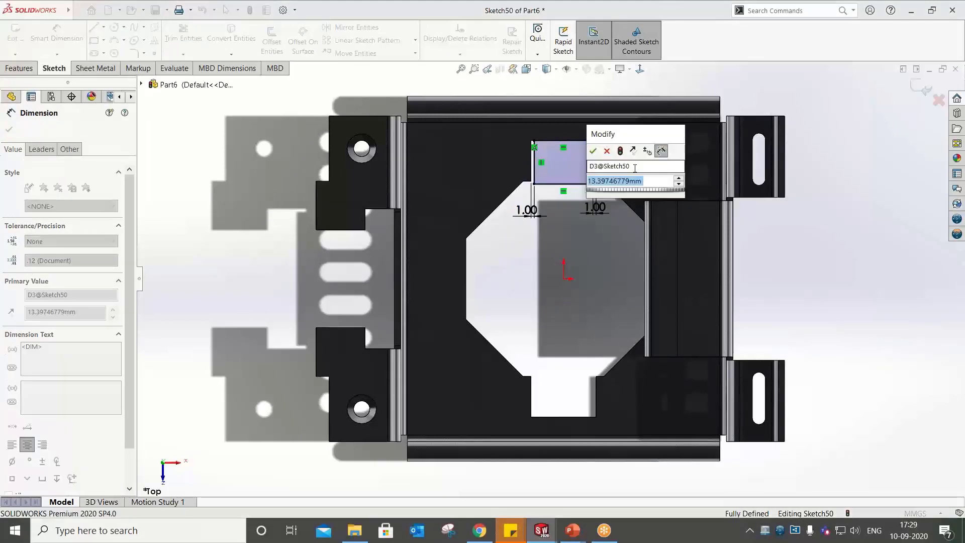
{"action": "type", "text": "15"}
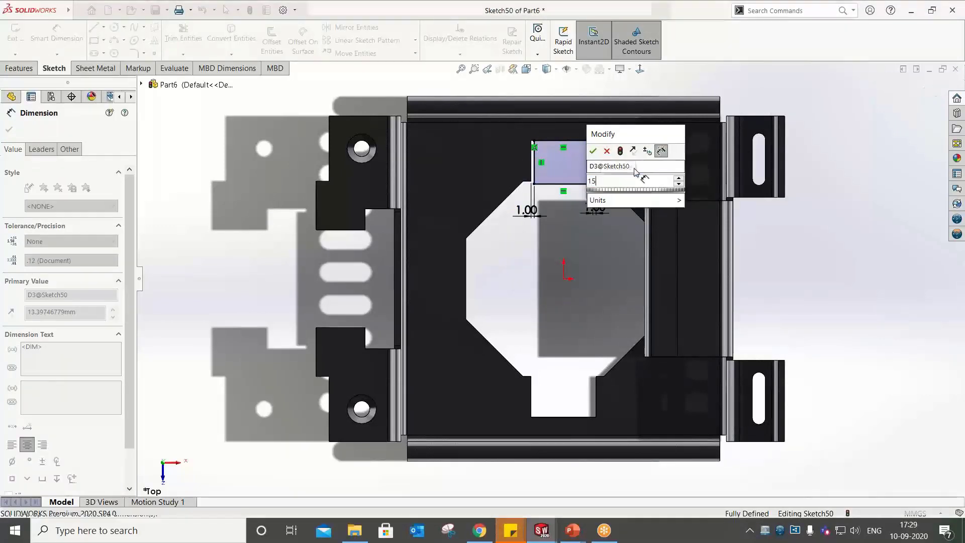
{"action": "key", "text": "Return"}
Create a tab from the rectangle with Base Flange/Tab, merging it with the base plate
{"action": "left_click", "coordinate": [89, 70]}
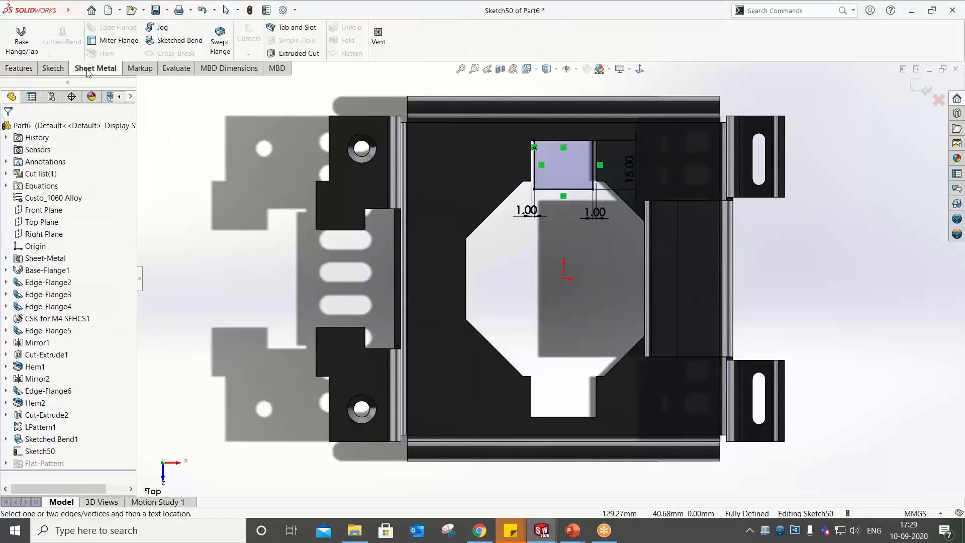
{"action": "left_click", "coordinate": [20, 45]}
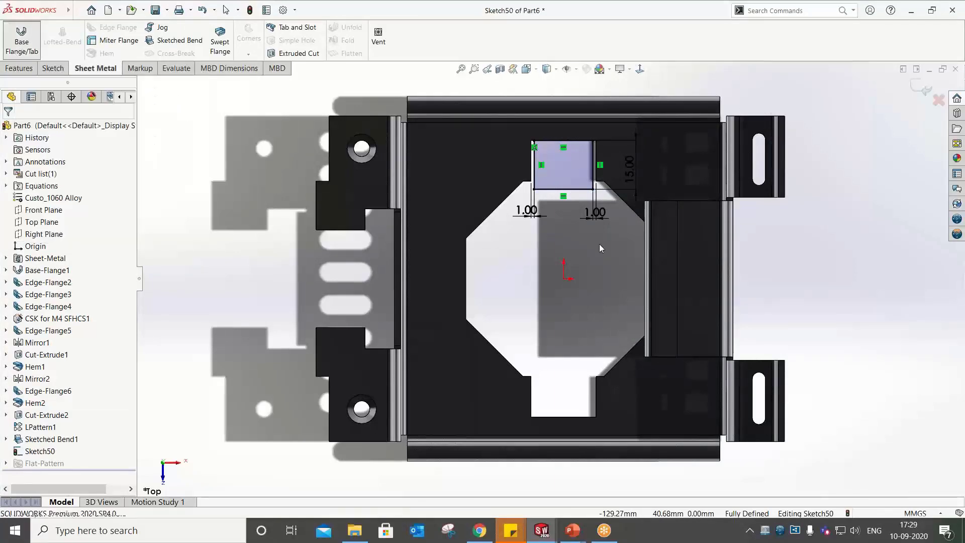
{"action": "scroll", "coordinate": [403, 264], "scroll_direction": "down", "scroll_amount": 5}
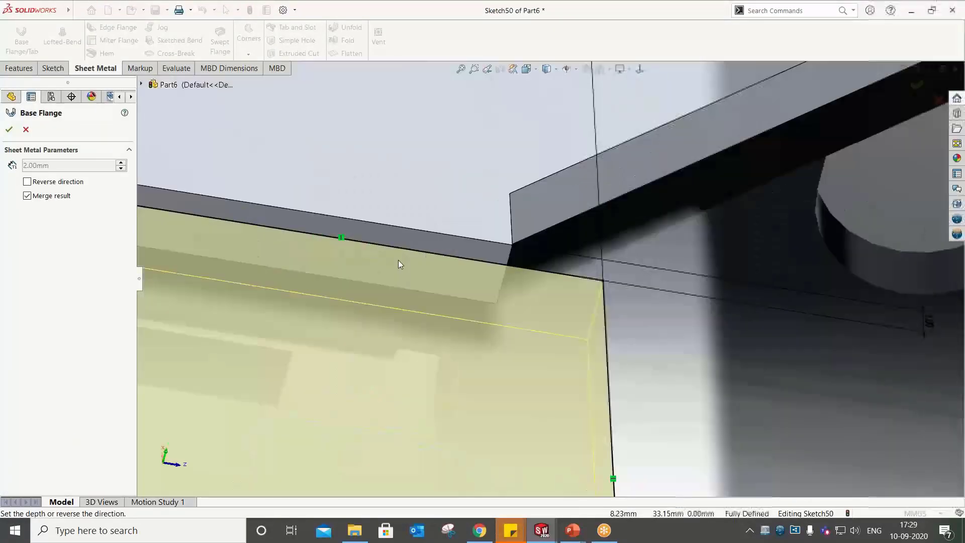
{"action": "middle_click_drag", "start_coordinate": [400, 261], "coordinate": [308, 139]}
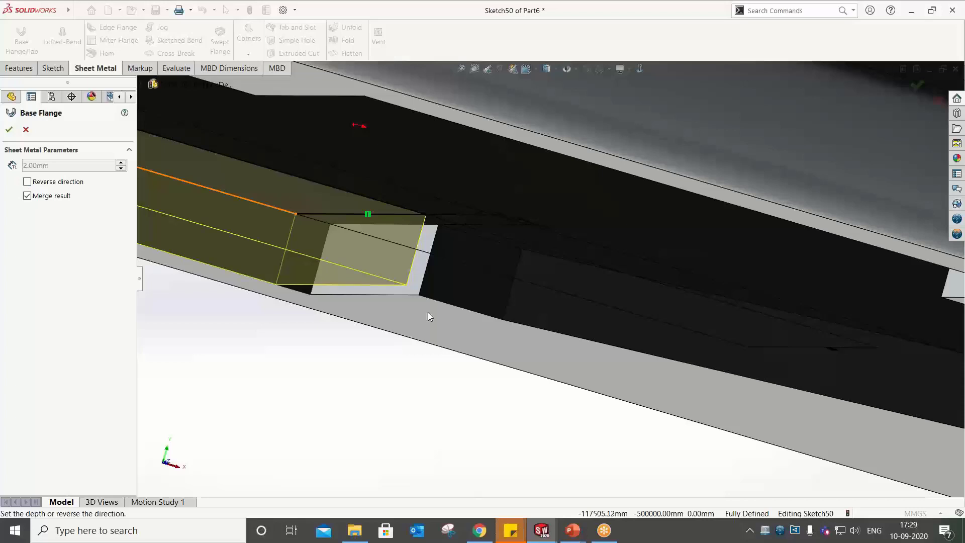
{"action": "middle_click_drag", "start_coordinate": [466, 320], "coordinate": [411, 304]}
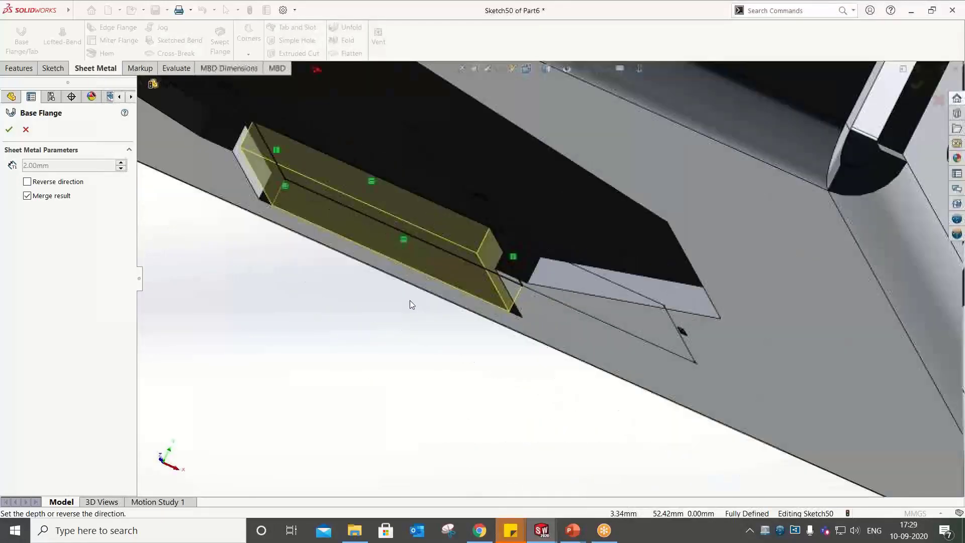
{"action": "scroll", "coordinate": [410, 300], "scroll_direction": "up", "scroll_amount": 1}
{"action": "left_click", "coordinate": [10, 129]}
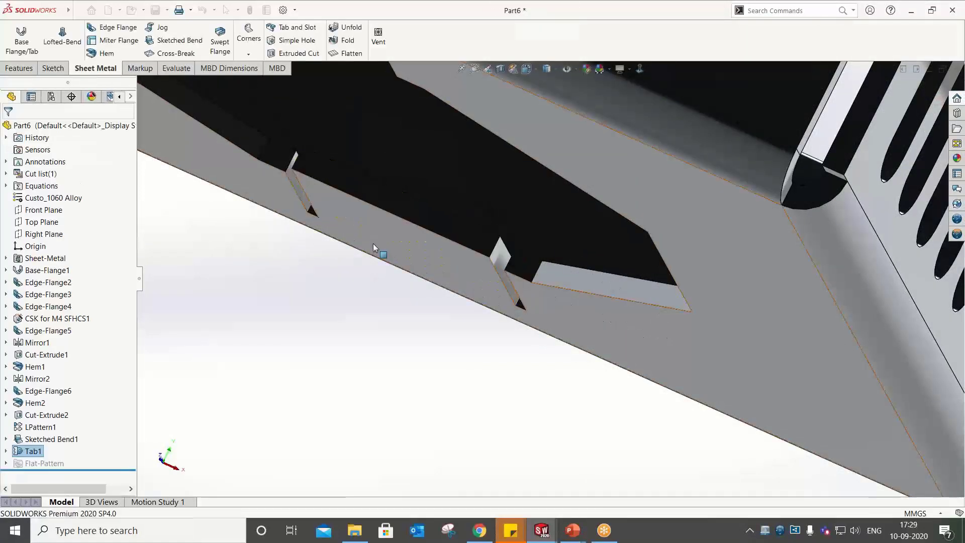
Add a 3 mm diameter simple hole near the middle of the new tab, with its depth linked to the sheet thickness
{"action": "scroll", "coordinate": [541, 285], "scroll_direction": "up", "scroll_amount": 6}
{"action": "left_click", "coordinate": [530, 298]}
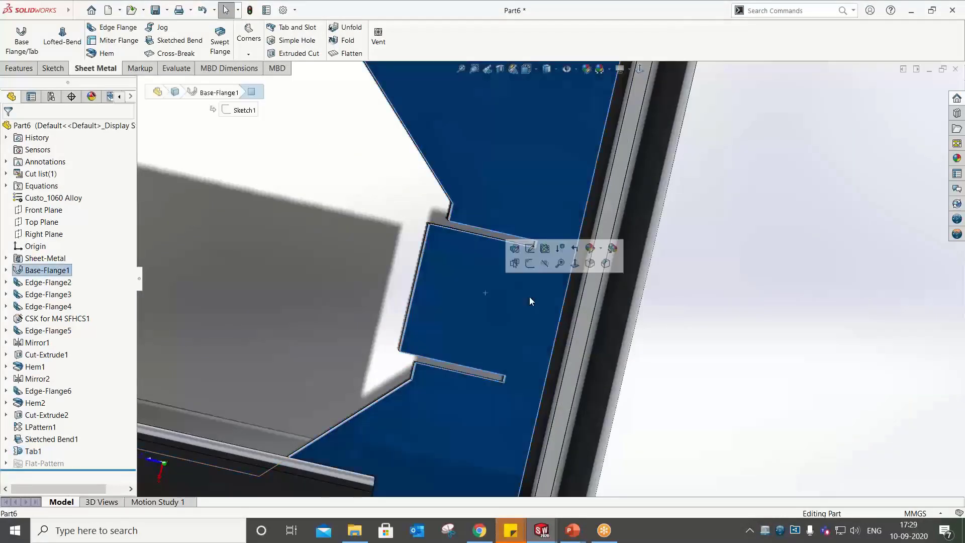
{"action": "left_click", "coordinate": [787, 357]}
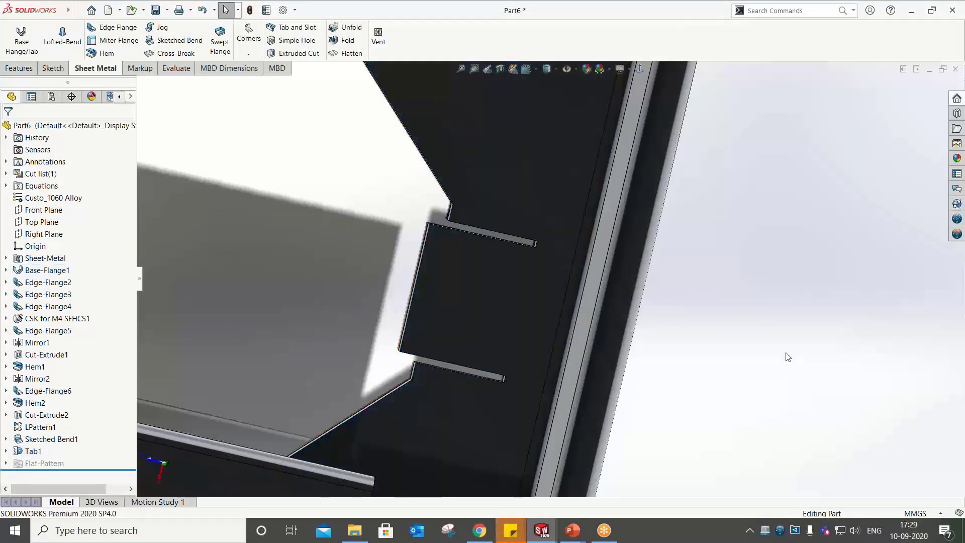
{"action": "left_click", "coordinate": [284, 44]}
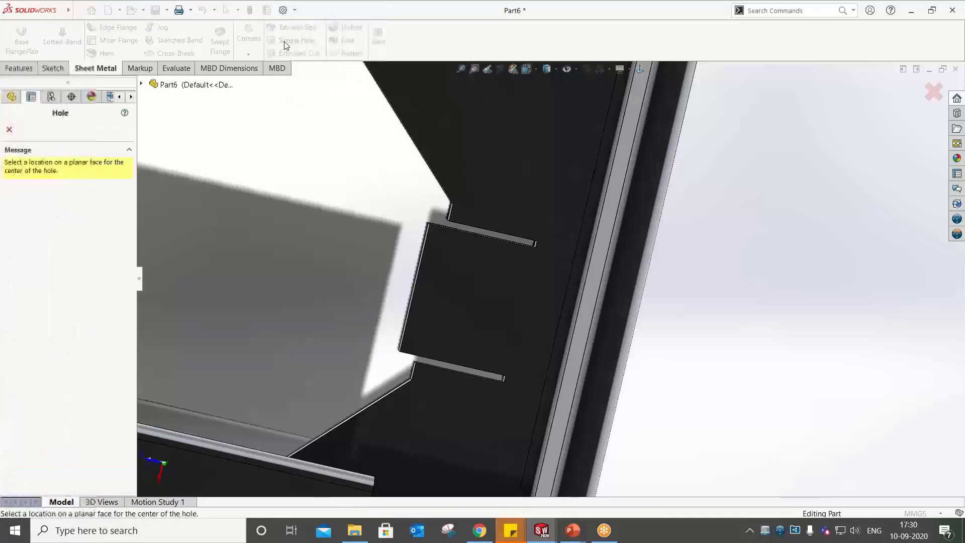
{"action": "left_click", "coordinate": [469, 296]}
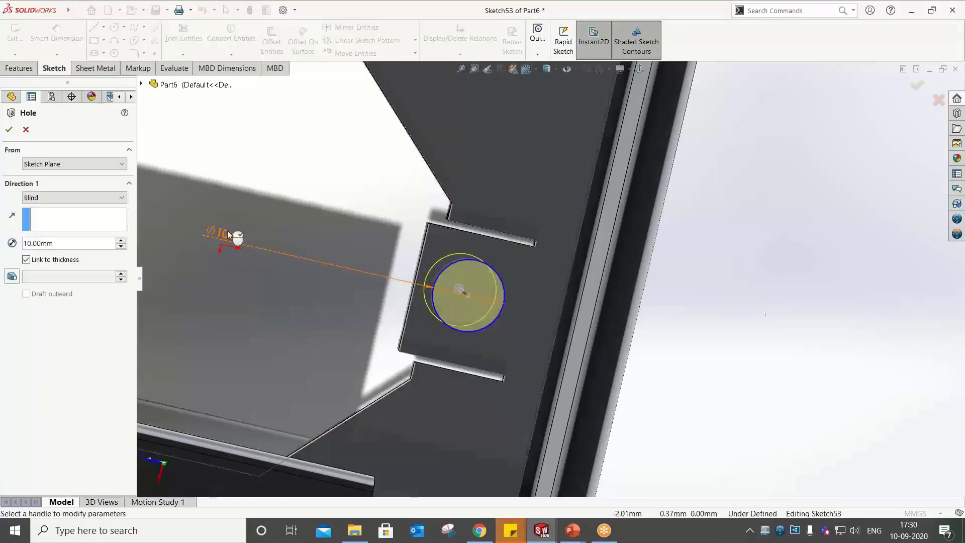
{"action": "left_click", "coordinate": [229, 234]}
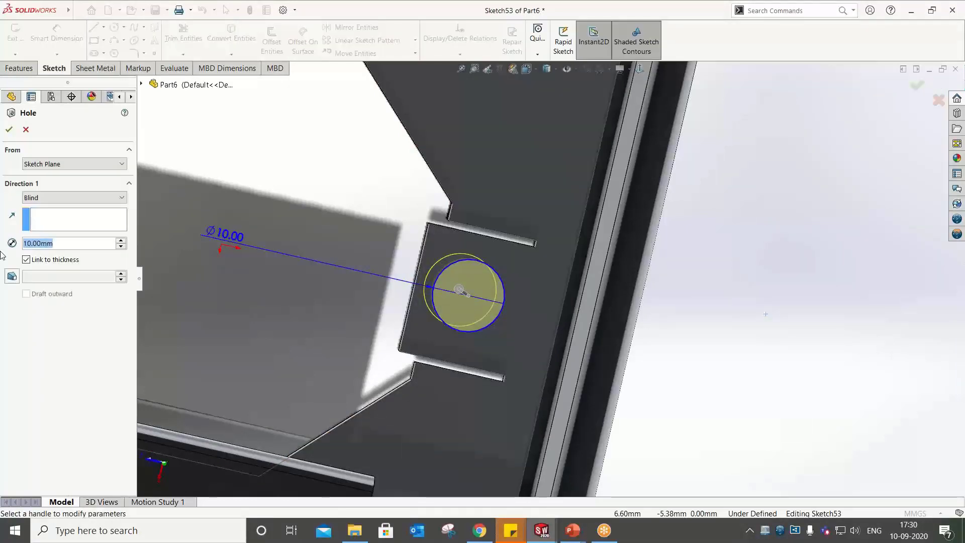
{"action": "type", "text": "5"}
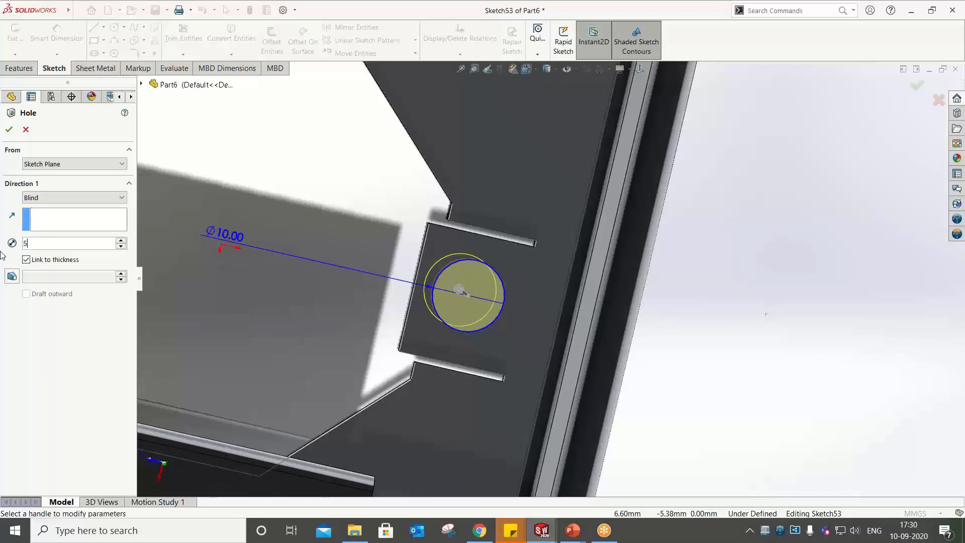
{"action": "key", "text": "Return"}
{"action": "left_click", "coordinate": [75, 245]}
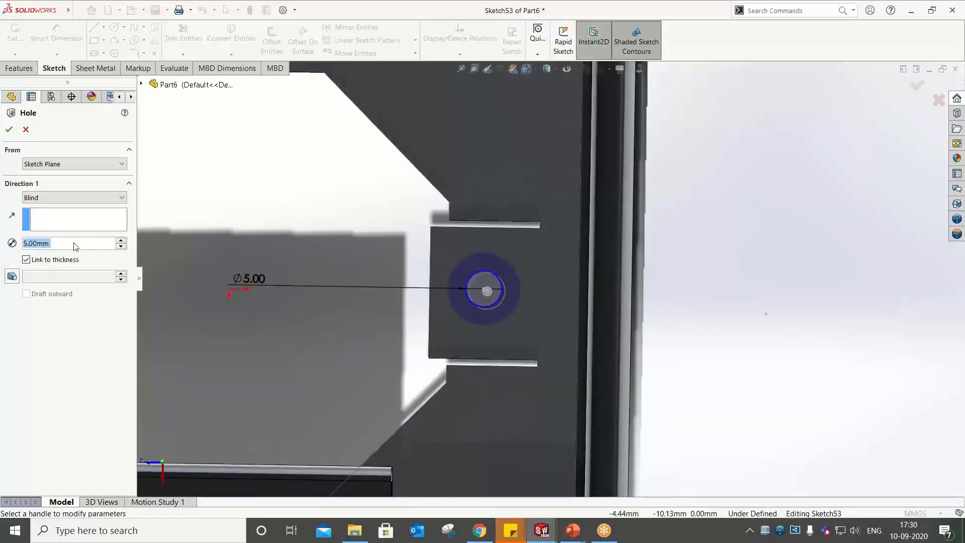
{"action": "type", "text": "3"}
{"action": "key", "text": "Return"}
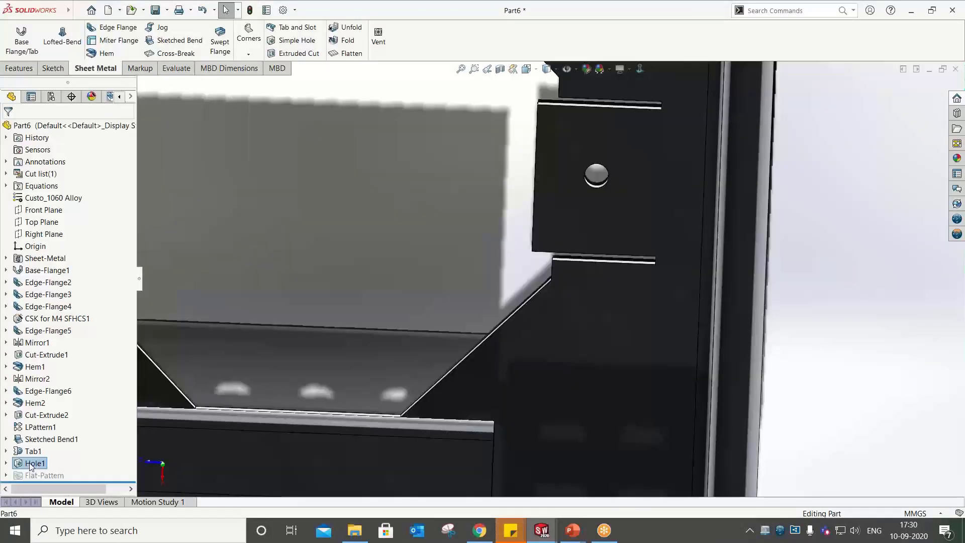
Edit the hole's sketch to locate its centre 8.5 mm from the tab's side edge and dimension it from the tab's end edge
{"action": "right_click", "coordinate": [20, 463]}
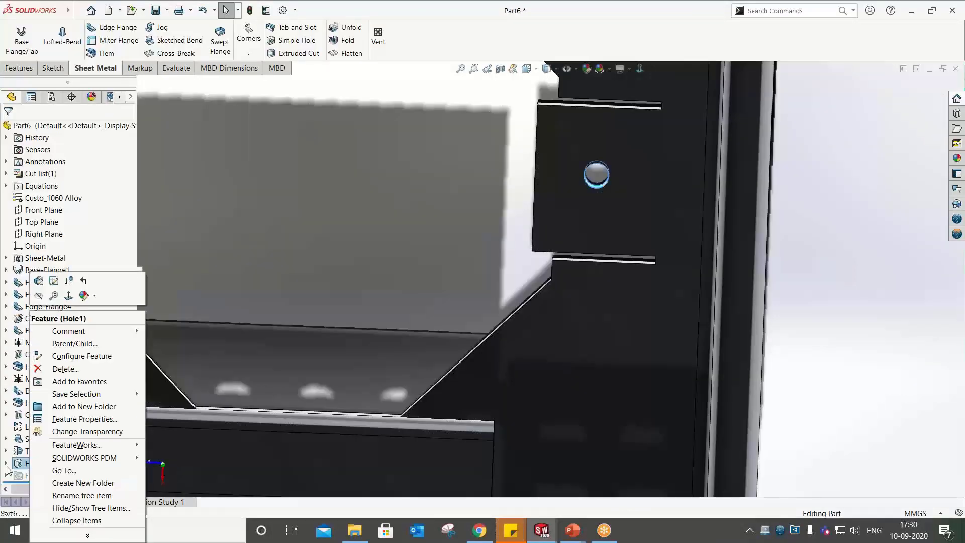
{"action": "left_click", "coordinate": [6, 463]}
{"action": "left_click", "coordinate": [55, 475]}
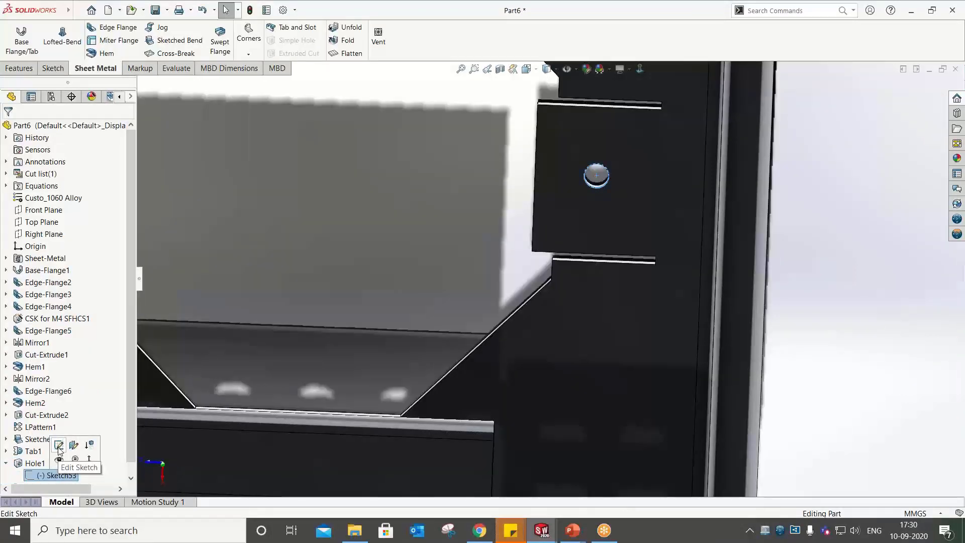
{"action": "left_click", "coordinate": [59, 446]}
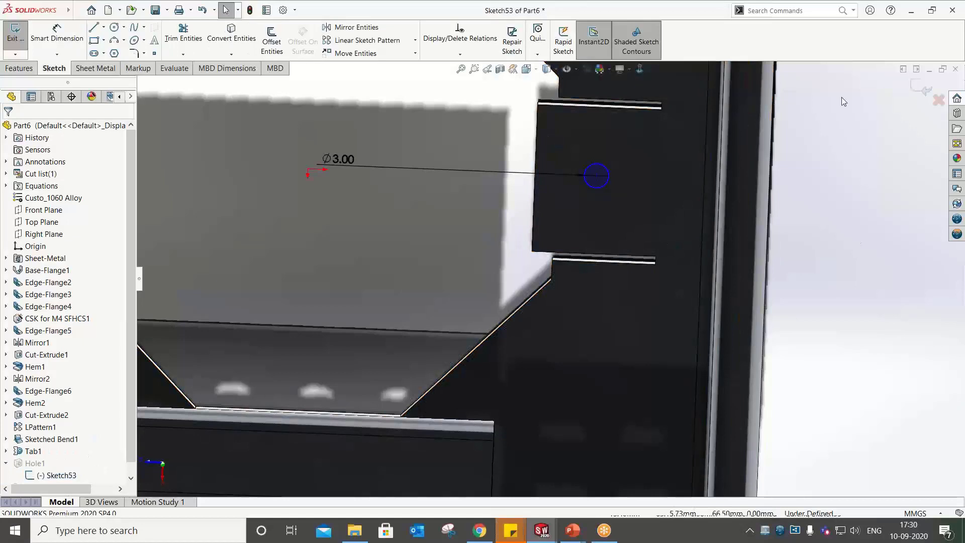
{"action": "left_click", "coordinate": [68, 41]}
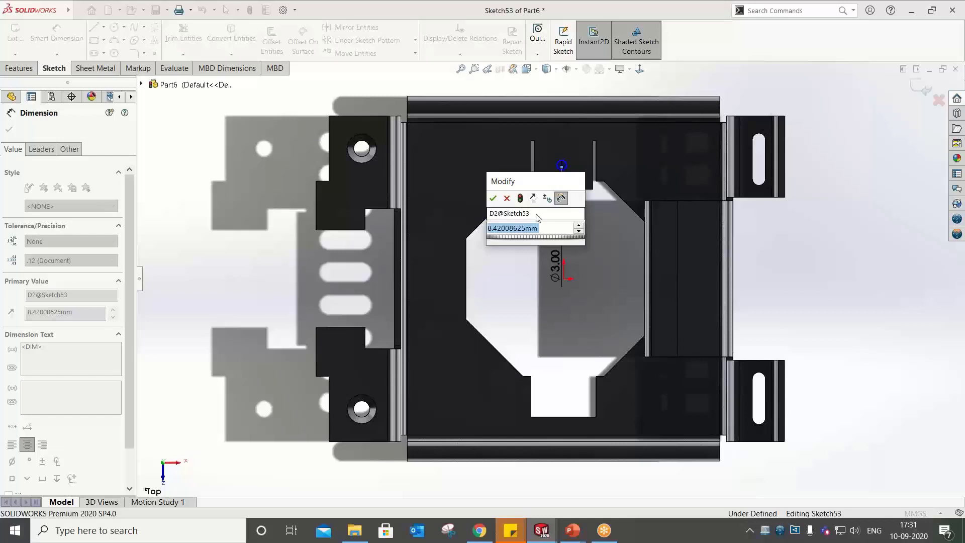
{"action": "type", "text": "8.5"}
{"action": "key", "text": "Return"}
{"action": "left_click", "coordinate": [610, 182]}
{"action": "left_click", "coordinate": [611, 173]}
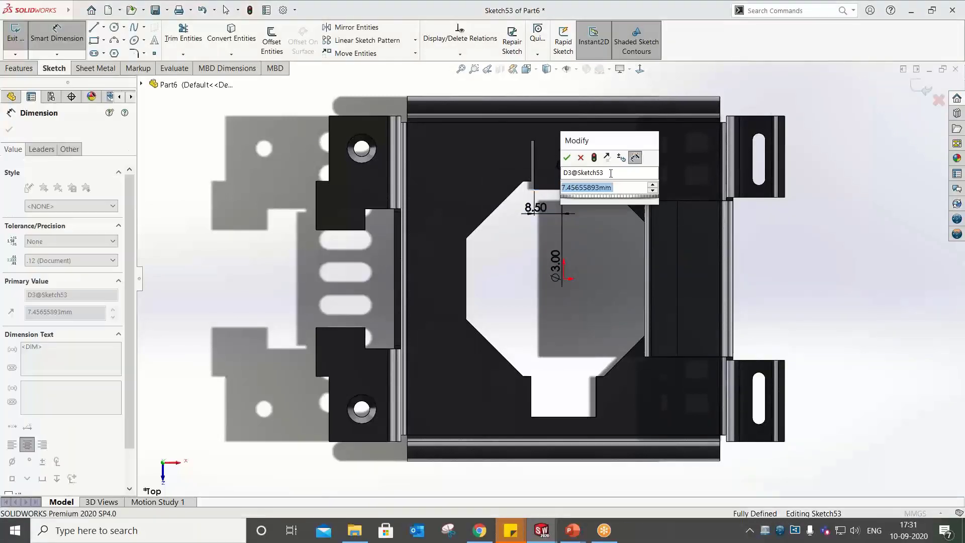
{"action": "type", "text": "2"}
{"action": "key", "text": "Return"}
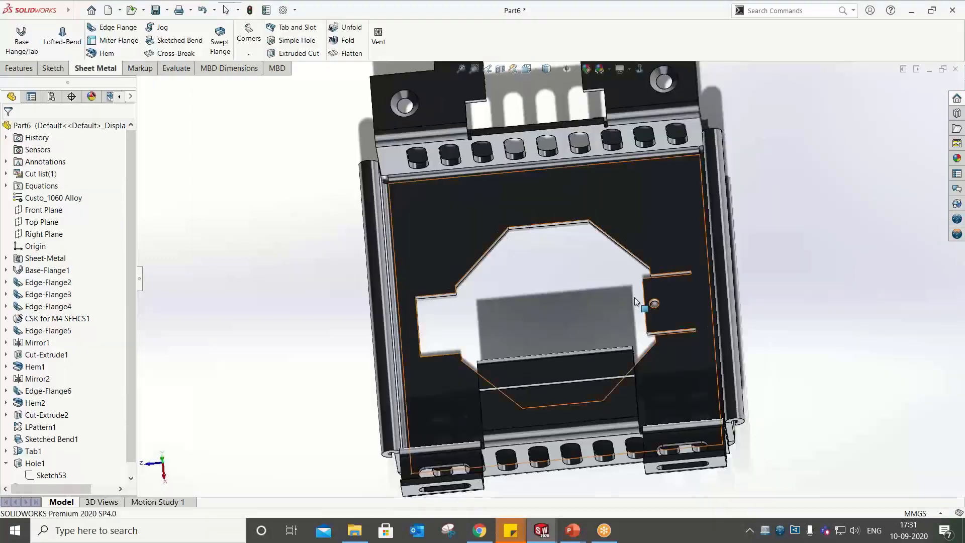
Add a second 3 mm simple hole on the tab, in line with the first and farther from the free edge
{"action": "scroll", "coordinate": [635, 297], "scroll_direction": "down", "scroll_amount": 6}
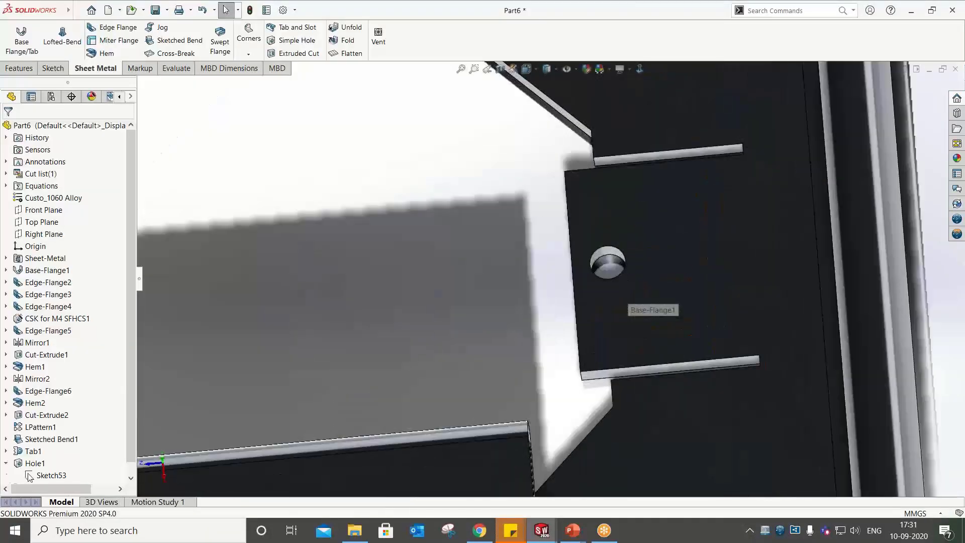
{"action": "middle_click_drag", "start_coordinate": [502, 312], "coordinate": [601, 294]}
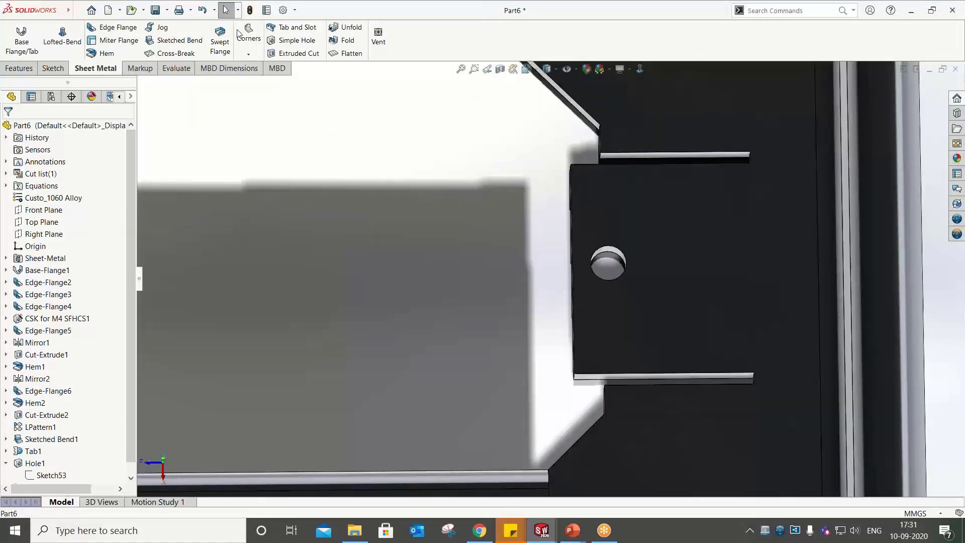
{"action": "left_click", "coordinate": [289, 40]}
{"action": "left_click", "coordinate": [674, 262]}
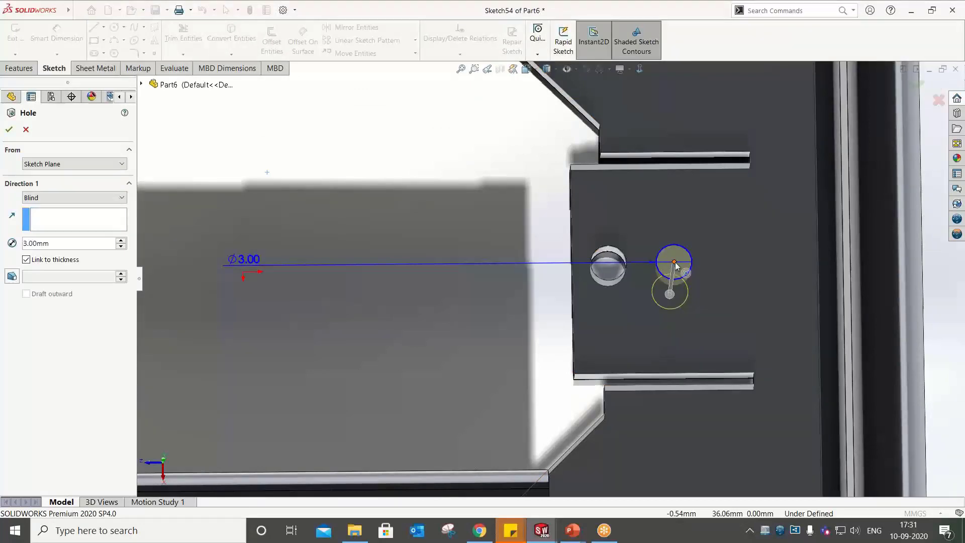
{"action": "left_click", "coordinate": [641, 71]}
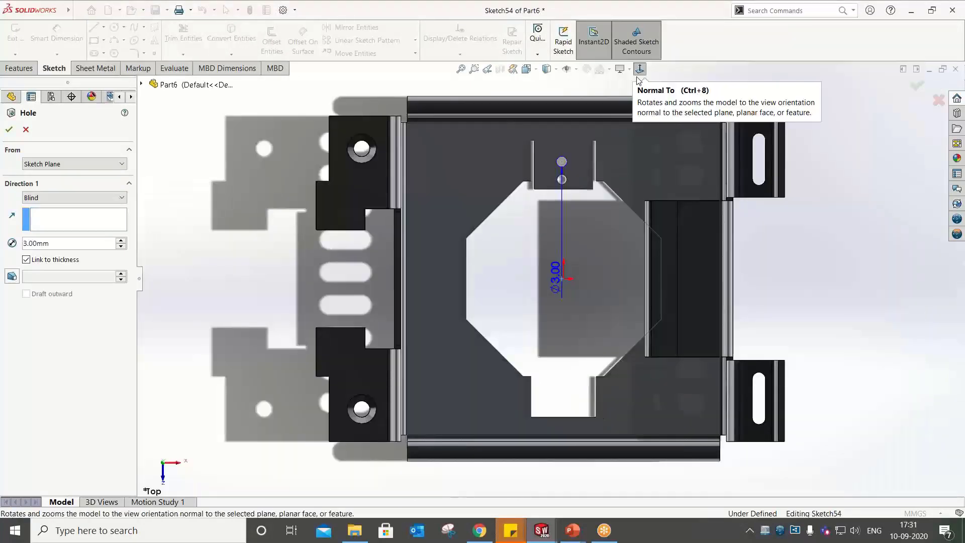
{"action": "scroll", "coordinate": [569, 169], "scroll_direction": "down", "scroll_amount": 3}
{"action": "left_click", "coordinate": [9, 129]}
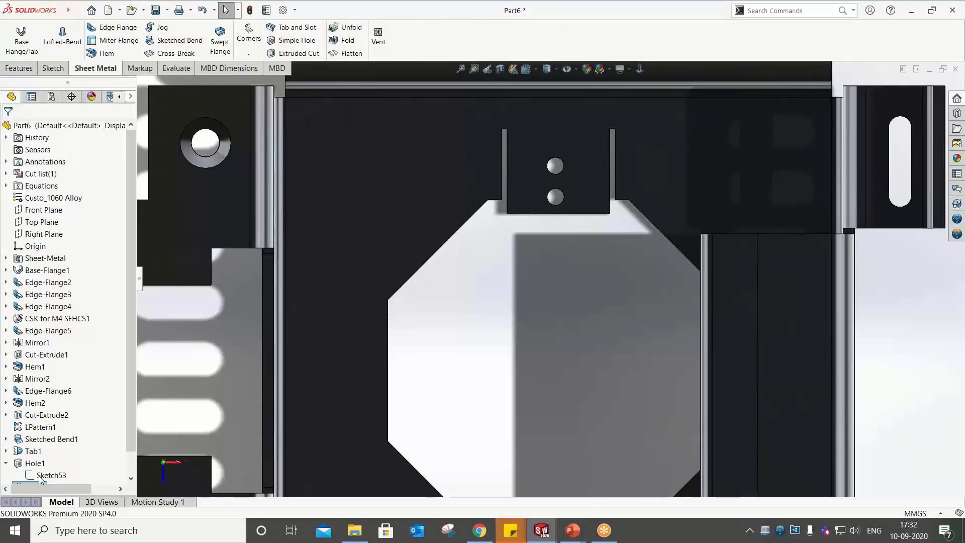
Start a Jog with its bend-line sketch on the base plate's inner face and view the face straight on
{"action": "scroll", "coordinate": [526, 180], "scroll_direction": "up", "scroll_amount": 5}
{"action": "middle_click_drag", "start_coordinate": [526, 180], "coordinate": [645, 350]}
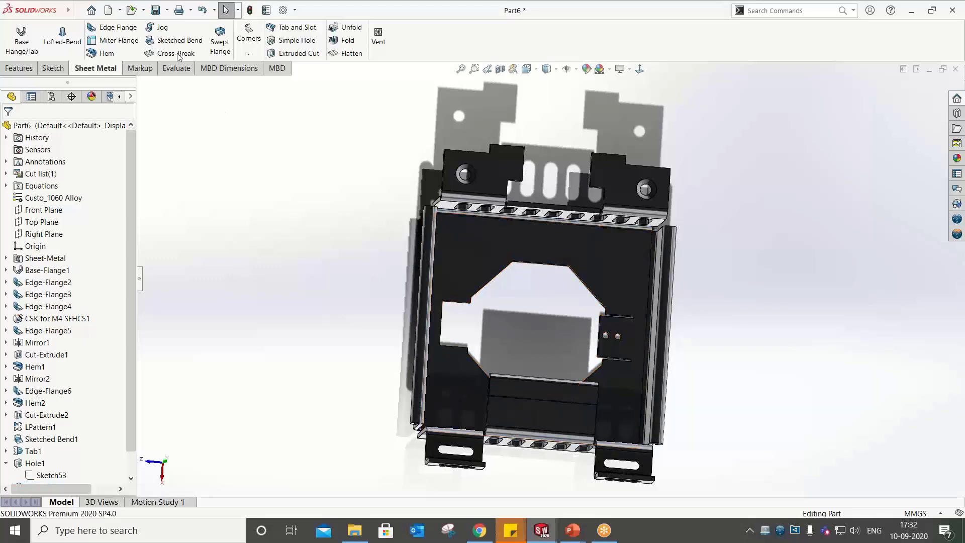
{"action": "left_click", "coordinate": [167, 29]}
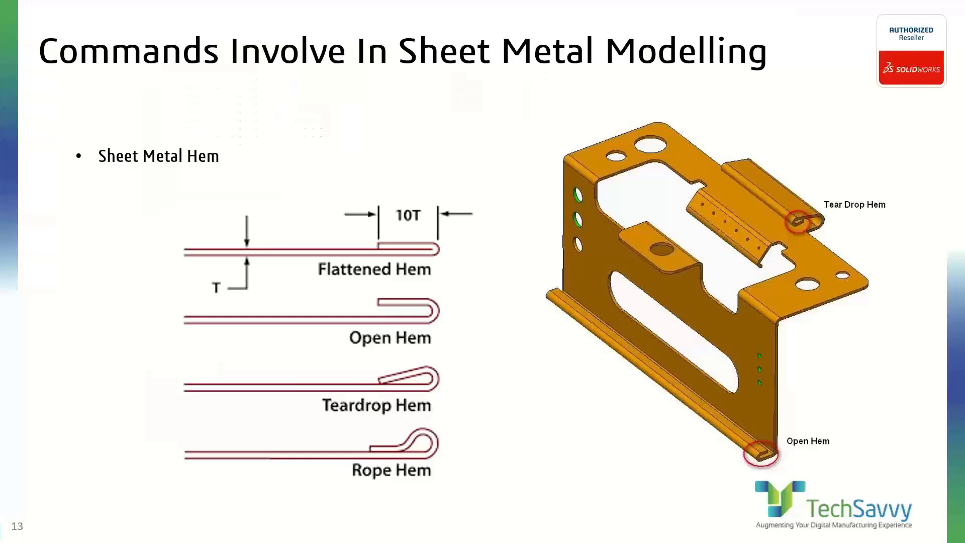
{"action": "key", "text": "Right"}
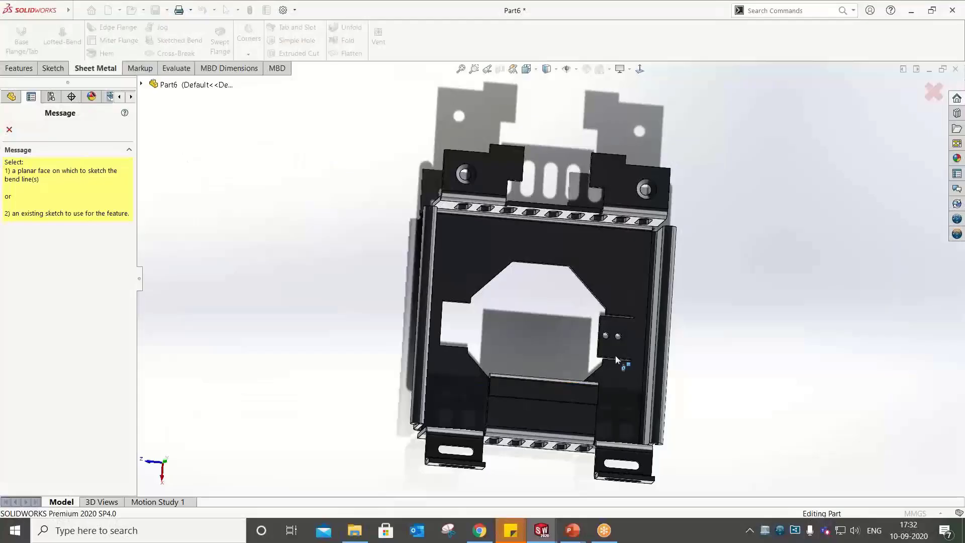
{"action": "middle_click_drag", "start_coordinate": [615, 355], "coordinate": [611, 331]}
{"action": "left_click", "coordinate": [633, 344]}
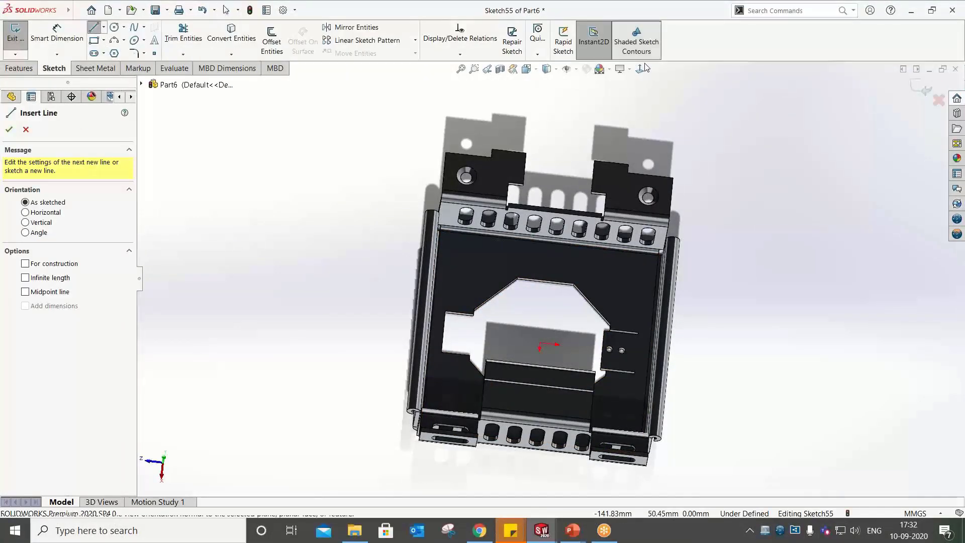
{"action": "left_click", "coordinate": [640, 69]}
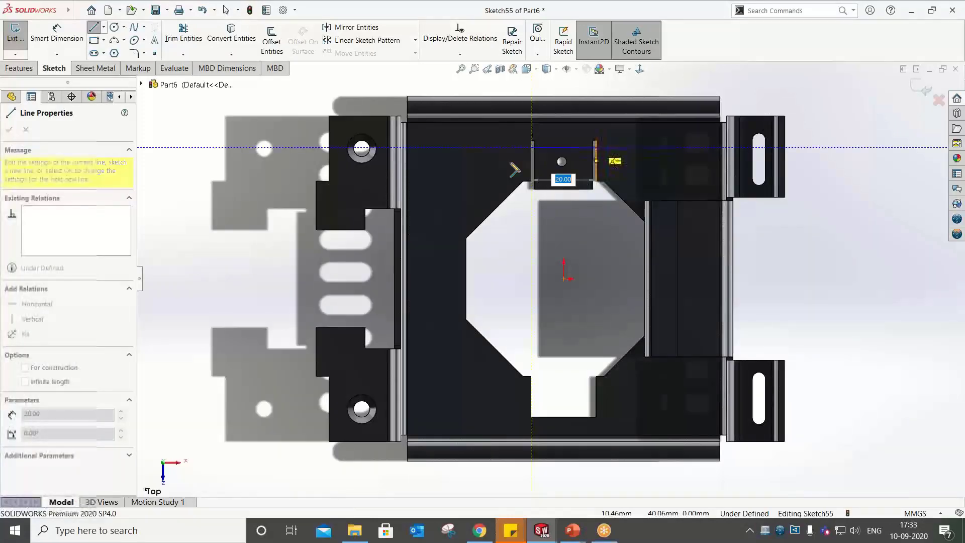
Sketch a horizontal bend line about 20 mm long across the root of the tab, between its two side gaps
{"action": "left_click", "coordinate": [596, 148]}
{"action": "key", "text": "Escape"}
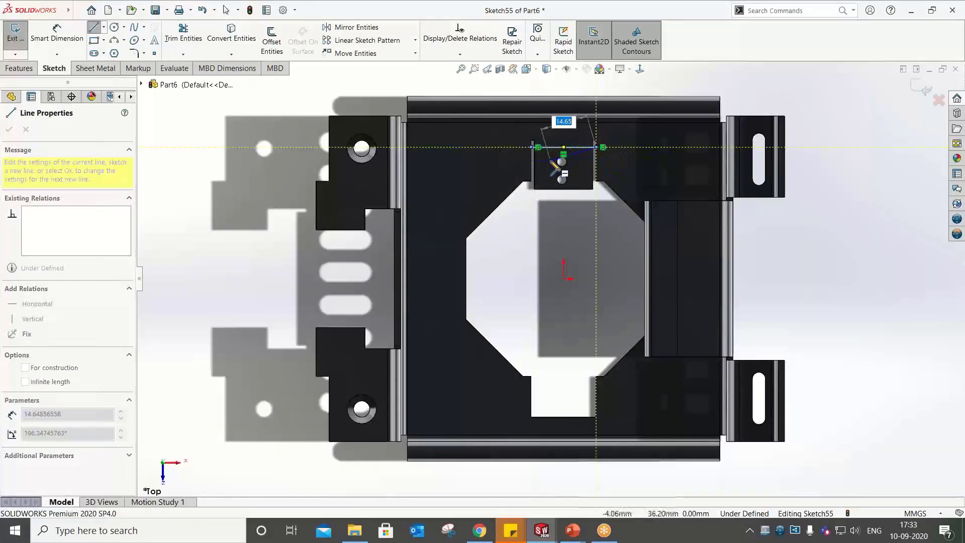
{"action": "key", "text": "Escape"}
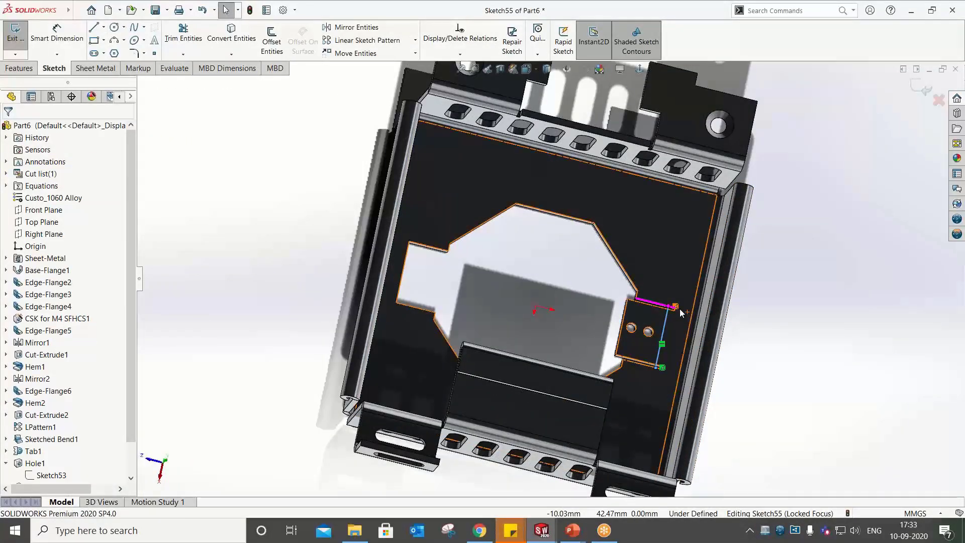
{"action": "left_click", "coordinate": [656, 387]}
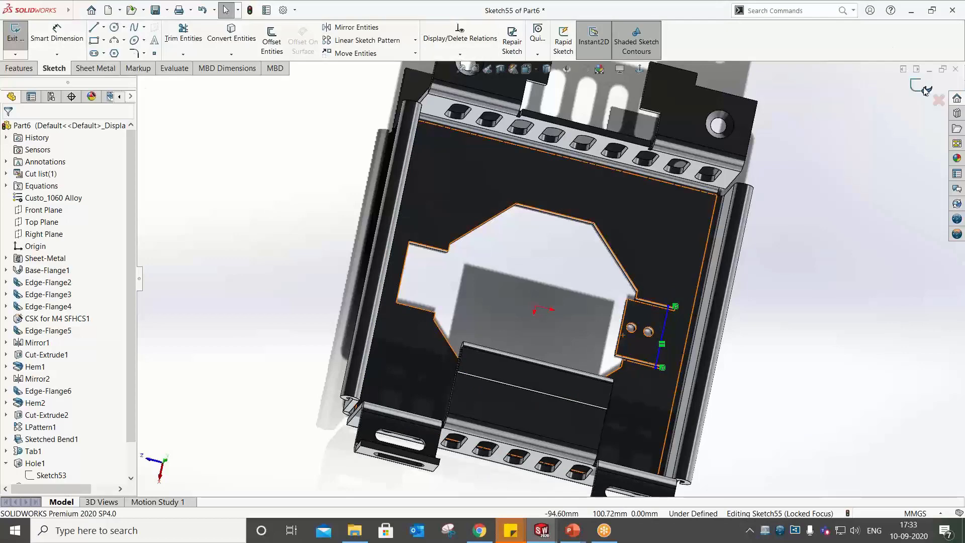
Create the jog with the base plate face fixed, a 10 mm blind offset, default bend radius and 90-degree angle
{"action": "left_click", "coordinate": [924, 91]}
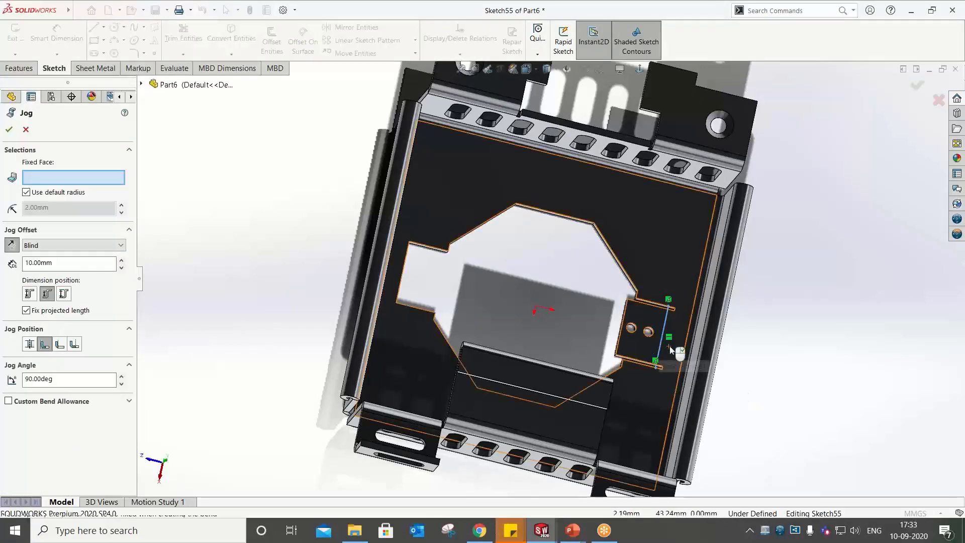
{"action": "left_click", "coordinate": [669, 346]}
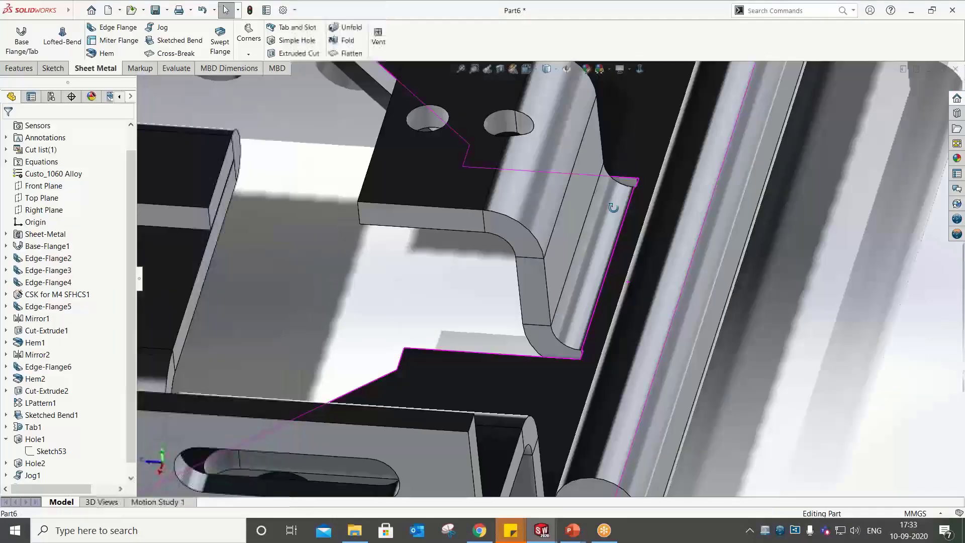
{"action": "middle_click_drag", "start_coordinate": [603, 236], "coordinate": [628, 333]}
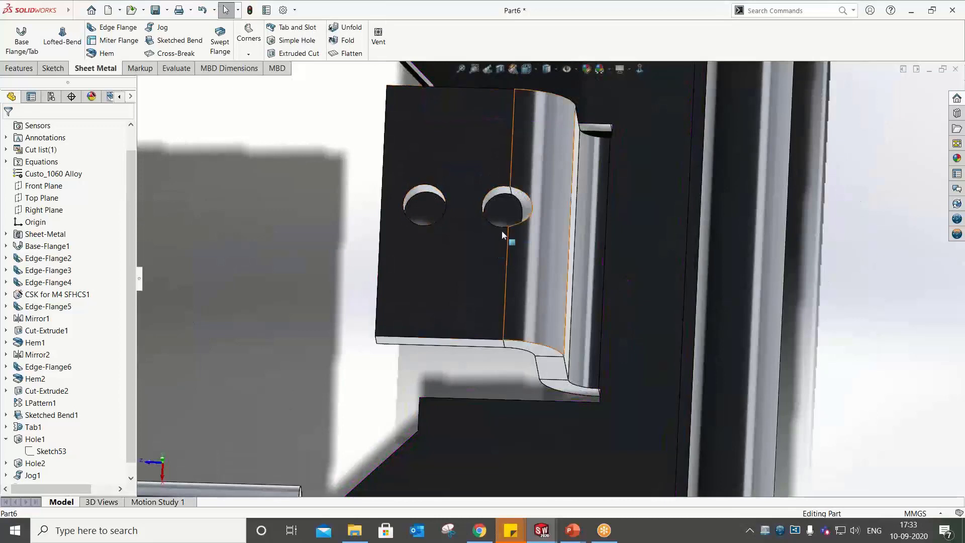
Edit the jog to try the Bend Centerline, Material Outside and Bend Outside positions, and restore Material Inside
{"action": "left_click", "coordinate": [20, 479]}
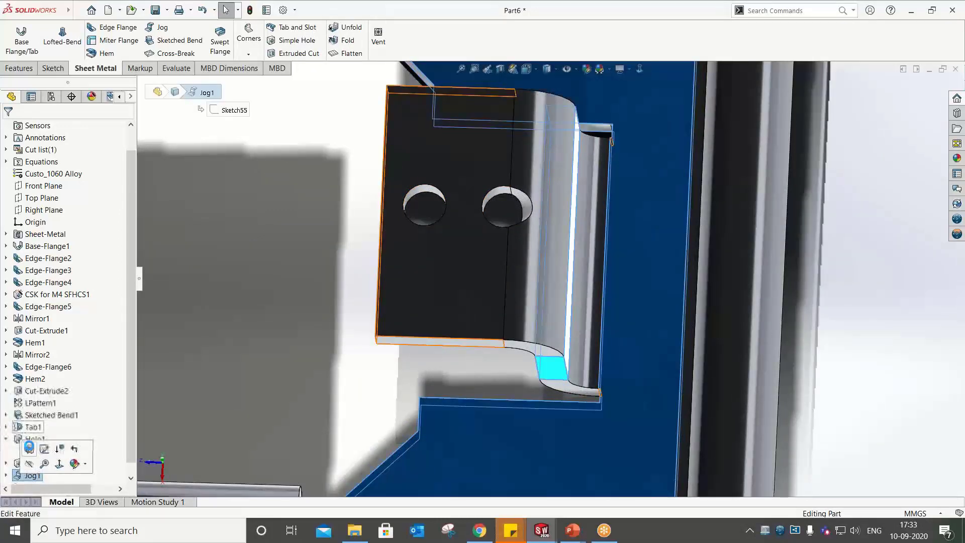
{"action": "left_click", "coordinate": [29, 447]}
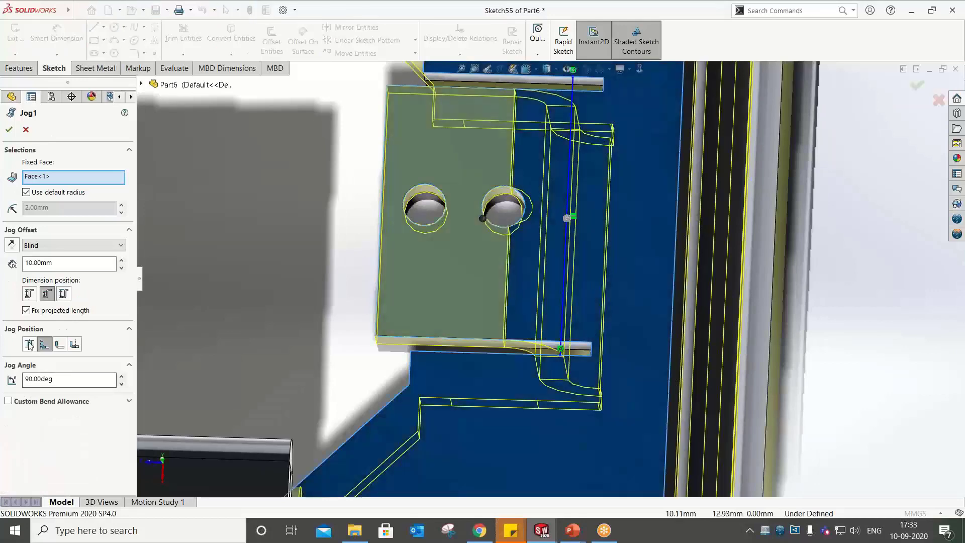
{"action": "left_click", "coordinate": [30, 345]}
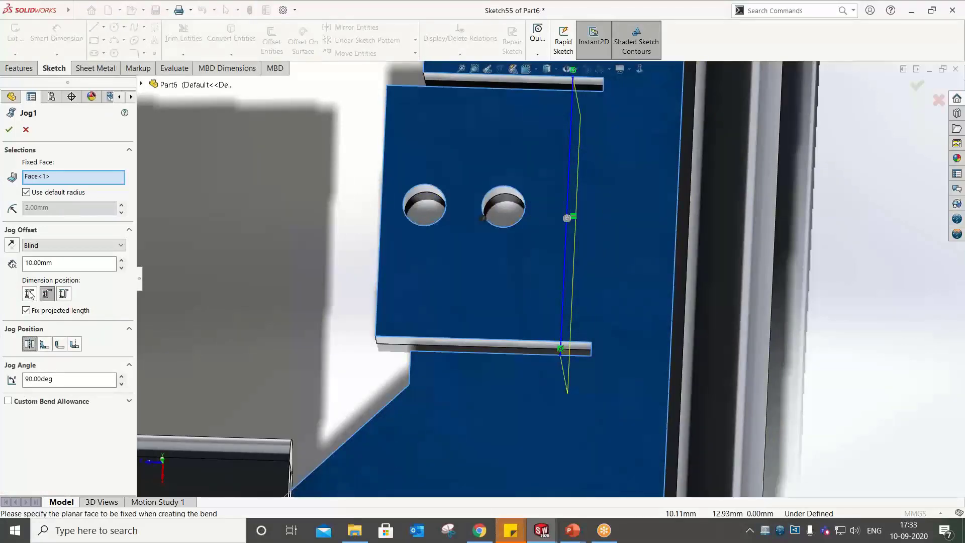
{"action": "left_click", "coordinate": [59, 345]}
{"action": "left_click", "coordinate": [75, 346]}
{"action": "middle_click_drag", "start_coordinate": [513, 327], "coordinate": [499, 309]}
{"action": "left_click", "coordinate": [45, 344]}
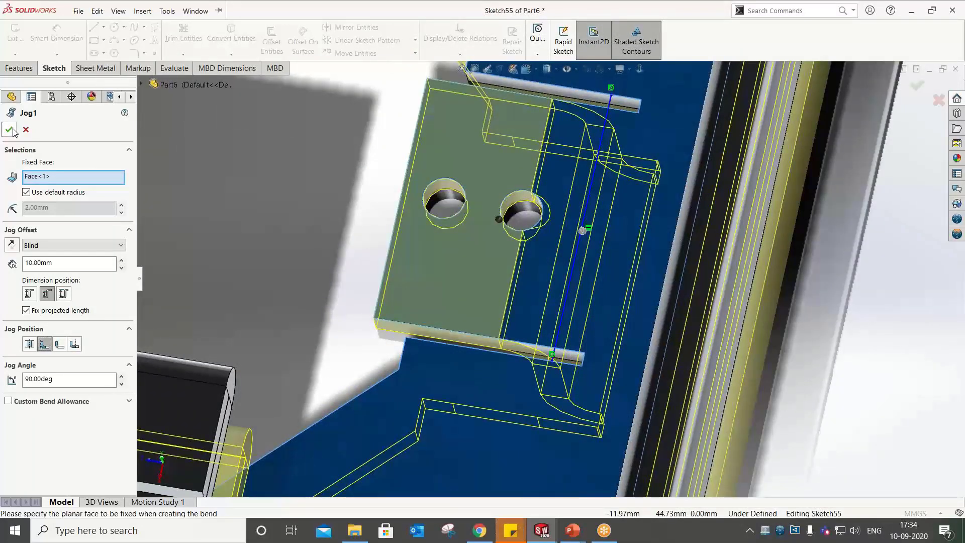
{"action": "left_click", "coordinate": [14, 132]}
{"action": "scroll", "coordinate": [556, 216], "scroll_direction": "up", "scroll_amount": 6}
{"action": "middle_click_drag", "start_coordinate": [556, 216], "coordinate": [445, 321]}
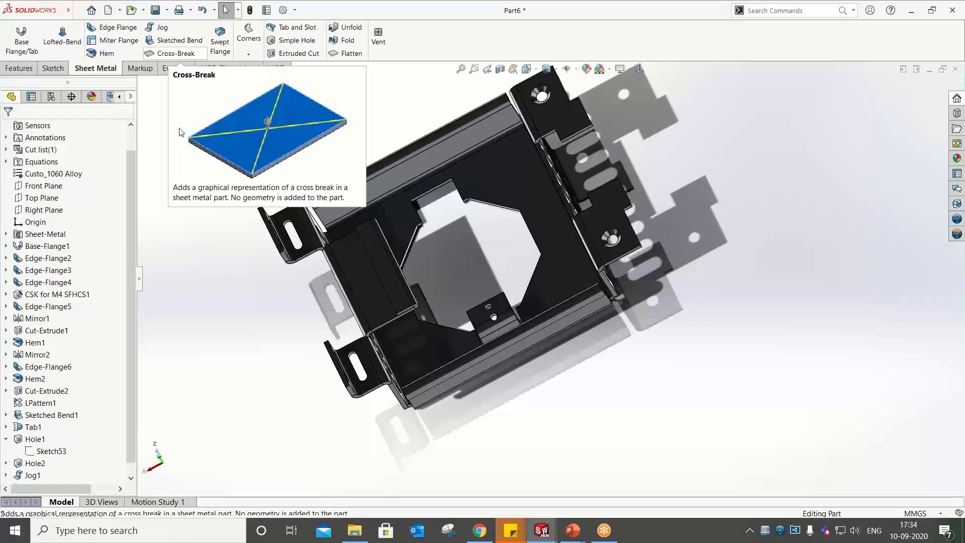
{"action": "left_click", "coordinate": [15, 70]}
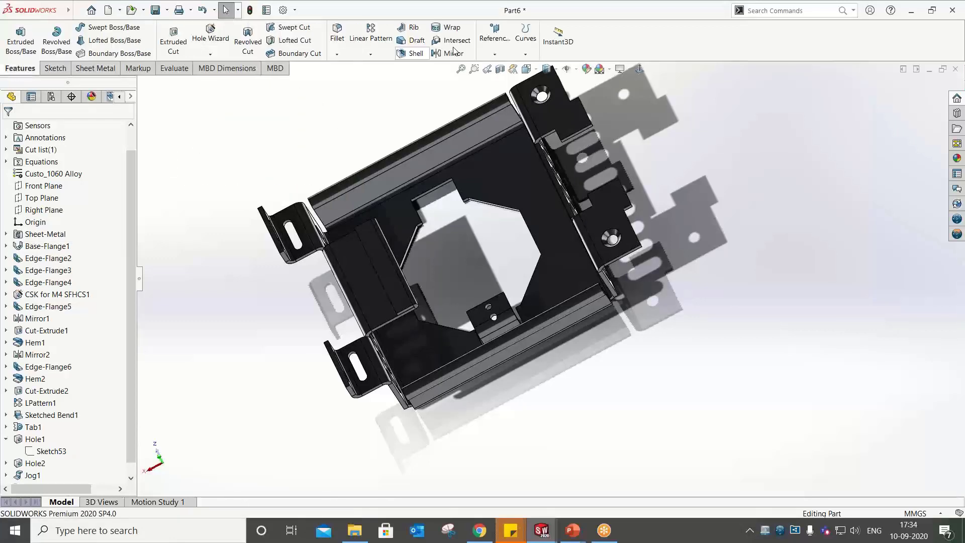
{"action": "left_click", "coordinate": [451, 54]}
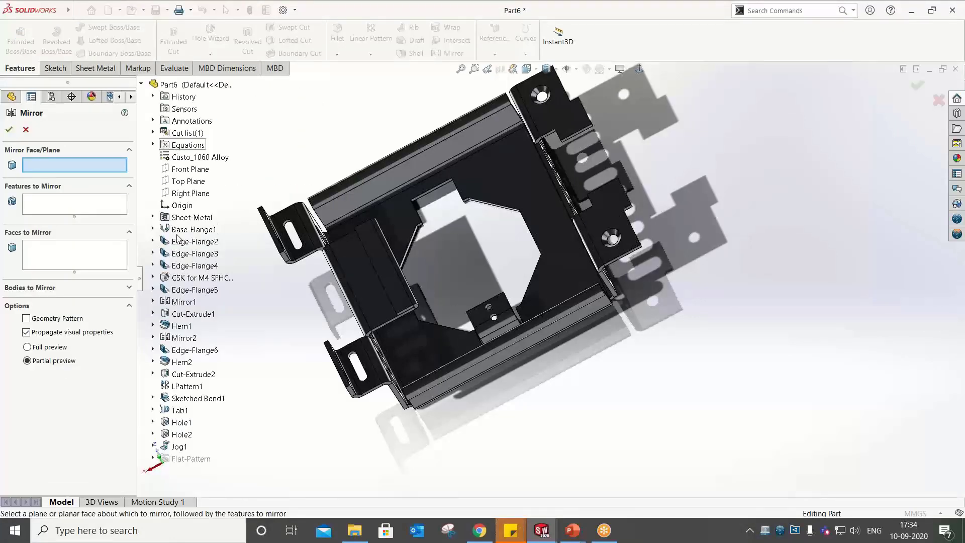
{"action": "left_click", "coordinate": [182, 170]}
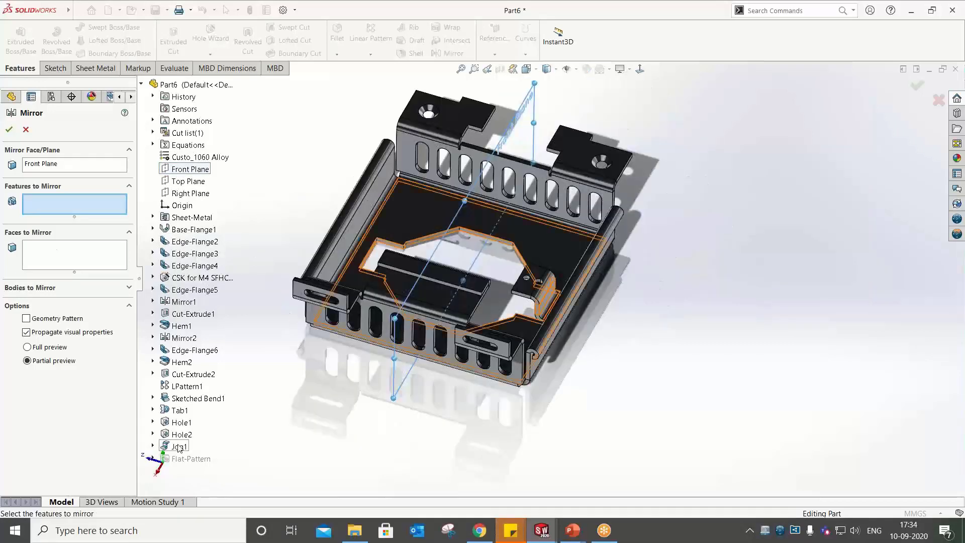
{"action": "left_click", "coordinate": [26, 129]}
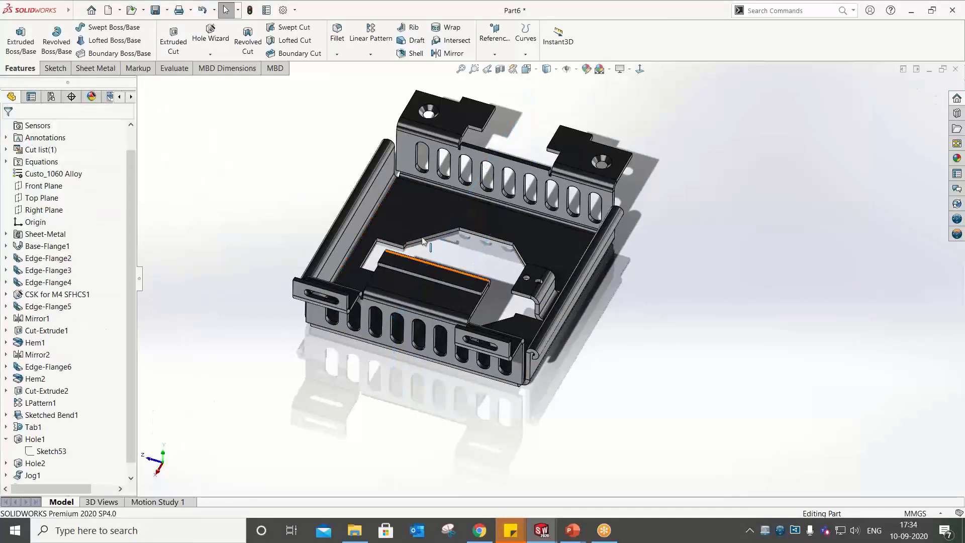
Sketch a 15 mm deep rectangle with 1 mm side gaps in the empty notch of the base cutout and add it as a tab
{"action": "scroll", "coordinate": [422, 240], "scroll_direction": "down", "scroll_amount": 2}
{"action": "scroll", "coordinate": [423, 240], "scroll_direction": "down", "scroll_amount": 2}
{"action": "middle_click_drag", "start_coordinate": [415, 245], "coordinate": [374, 247]}
{"action": "scroll", "coordinate": [452, 247], "scroll_direction": "up", "scroll_amount": 3}
{"action": "right_click", "coordinate": [482, 250]}
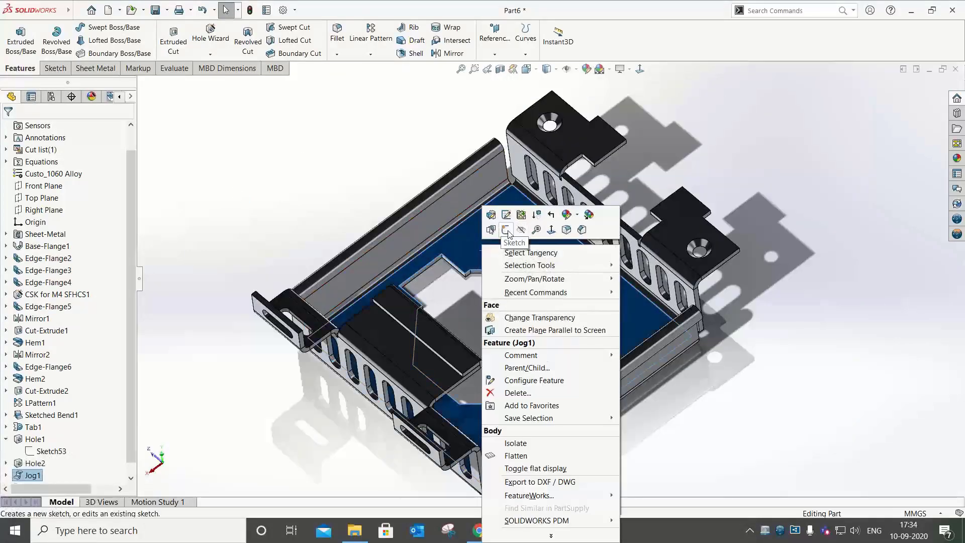
{"action": "left_click", "coordinate": [506, 228]}
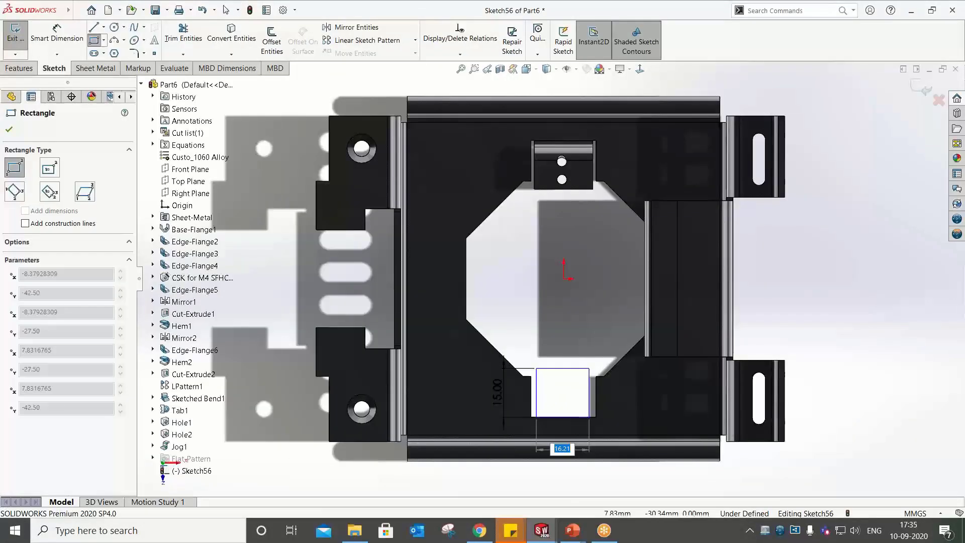
{"action": "key", "text": "Escape"}
{"action": "left_click", "coordinate": [94, 40]}
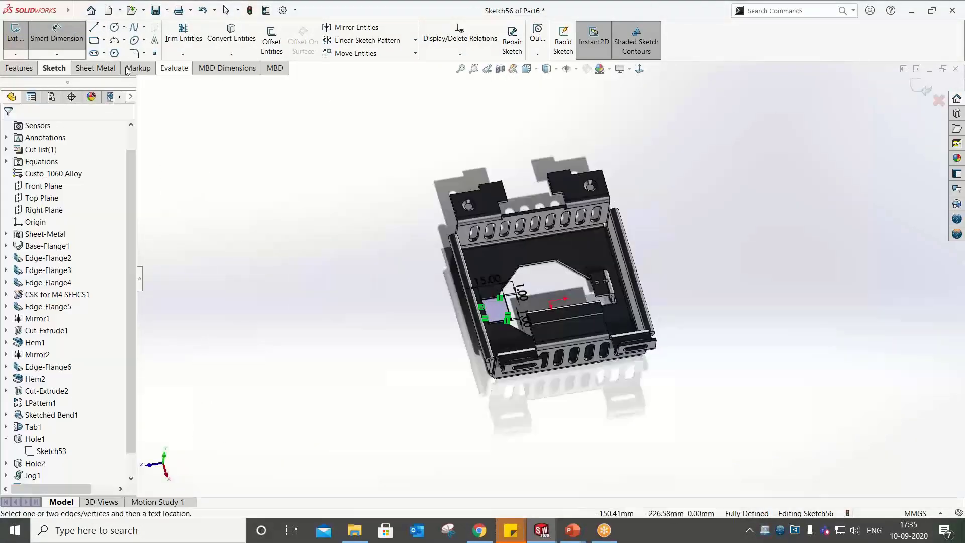
{"action": "left_click", "coordinate": [95, 68]}
{"action": "left_click", "coordinate": [21, 35]}
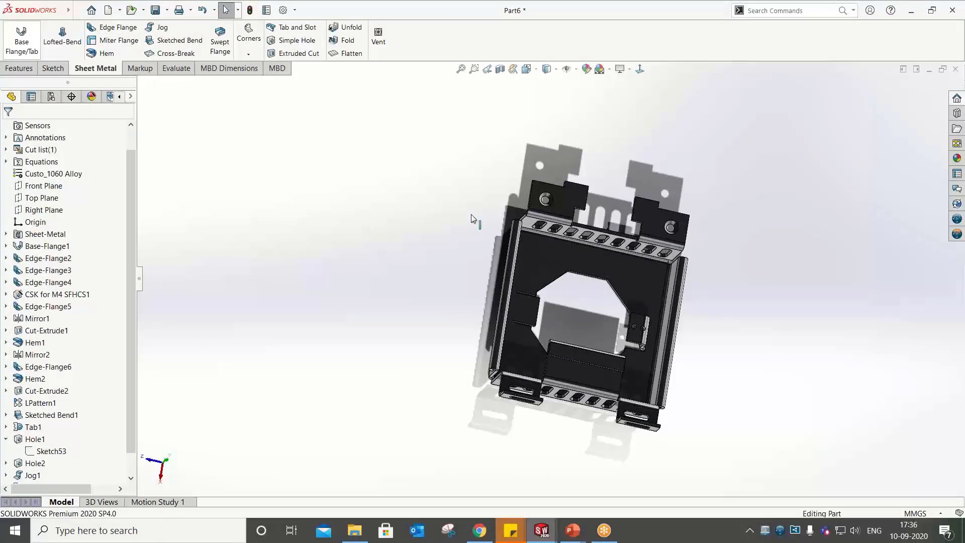
{"action": "right_click", "coordinate": [524, 245]}
{"action": "left_click", "coordinate": [547, 231]}
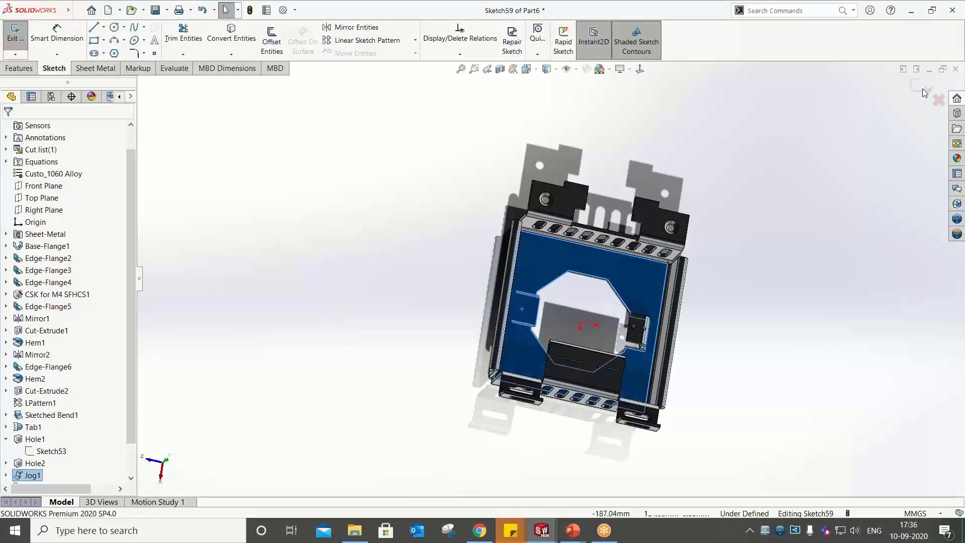
{"action": "left_click", "coordinate": [922, 88]}
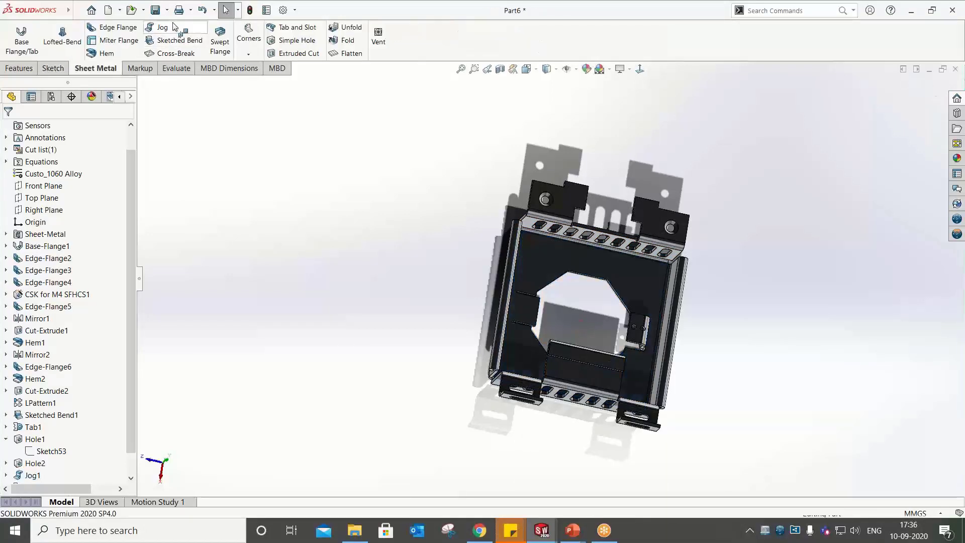
Start a Jog with its bend-line sketch on the base plate's inner face for the new tab
{"action": "left_click", "coordinate": [162, 27]}
{"action": "left_click", "coordinate": [519, 302]}
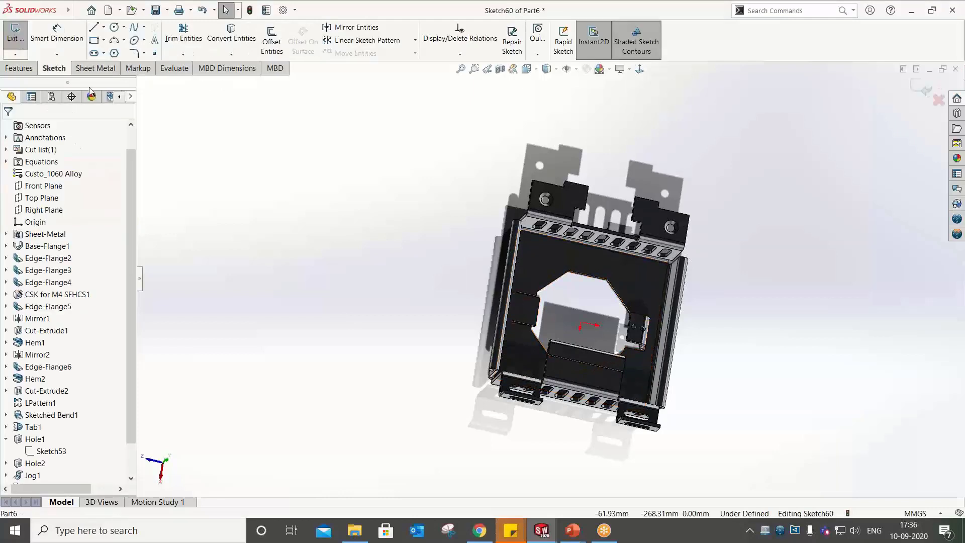
{"action": "left_click", "coordinate": [93, 26]}
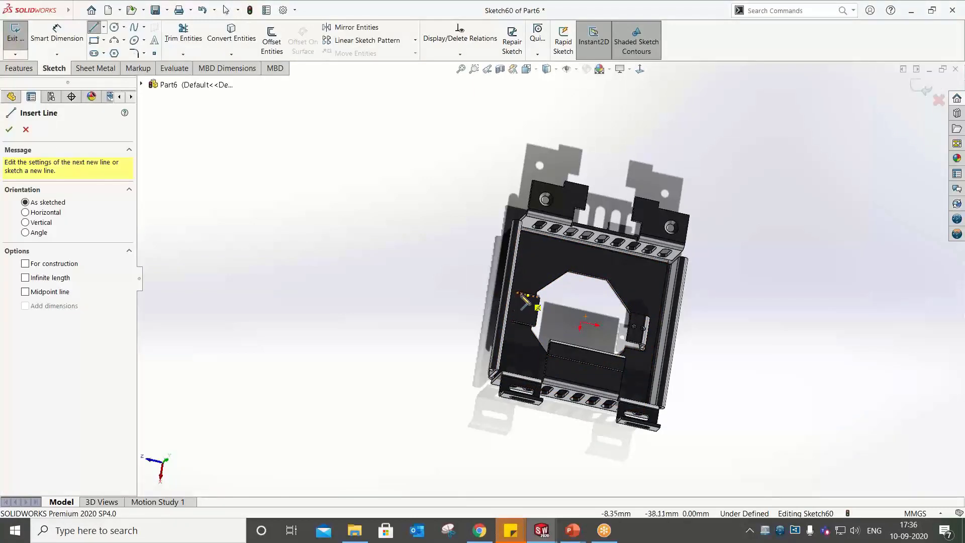
{"action": "left_click", "coordinate": [521, 295]}
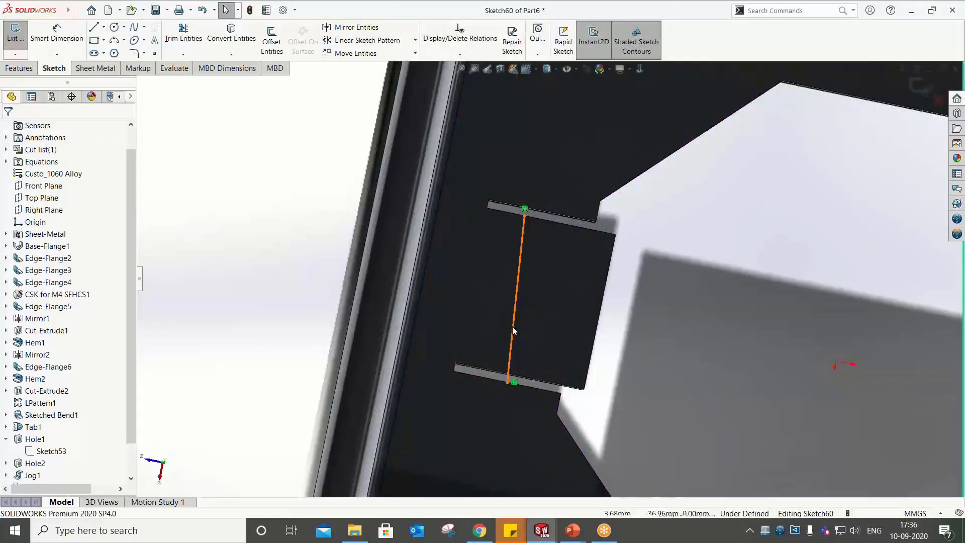
{"action": "left_click", "coordinate": [511, 326]}
{"action": "key", "text": "Delete"}
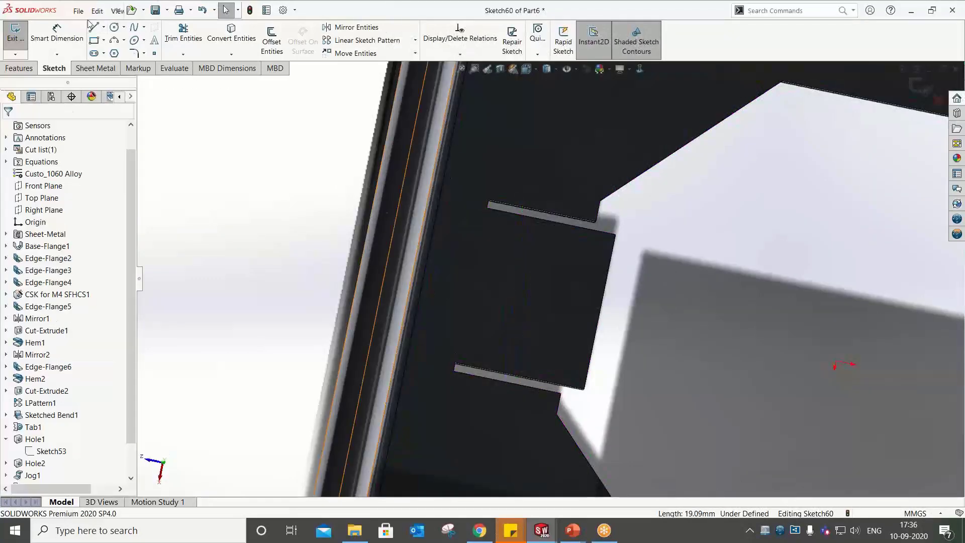
Sketch a straight bend line across the root of the new tab between its two side gaps and finish the sketch
{"action": "left_click", "coordinate": [93, 29]}
{"action": "left_click", "coordinate": [498, 202]}
{"action": "left_click", "coordinate": [463, 373]}
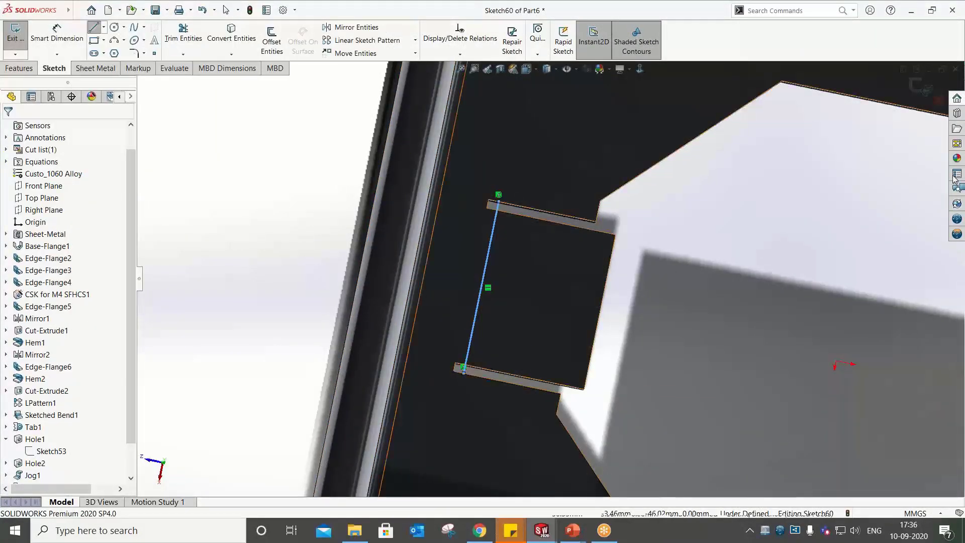
{"action": "left_click", "coordinate": [922, 87]}
Try to jog the tab with a 10 mm blind offset and 90-degree angle, fixing the base plate face at two different points
{"action": "scroll", "coordinate": [517, 312], "scroll_direction": "up", "scroll_amount": 4}
{"action": "mouse_move", "coordinate": [517, 302]}
{"action": "middle_mouse_down"}
{"action": "mouse_move", "coordinate": [513, 239]}
{"action": "mouse_move", "coordinate": [521, 248]}
{"action": "middle_mouse_up"}
{"action": "left_click", "coordinate": [483, 299]}
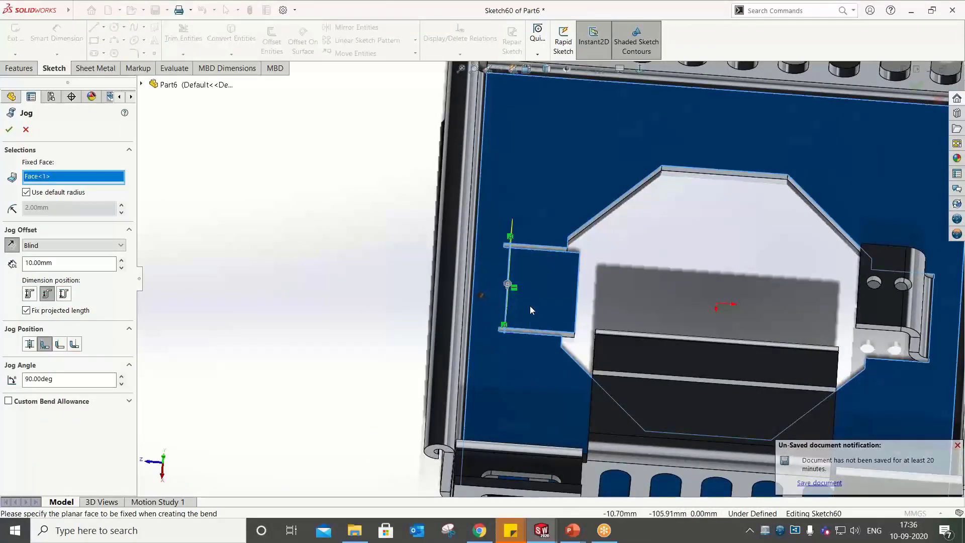
{"action": "right_click", "coordinate": [78, 177]}
{"action": "left_click", "coordinate": [117, 185]}
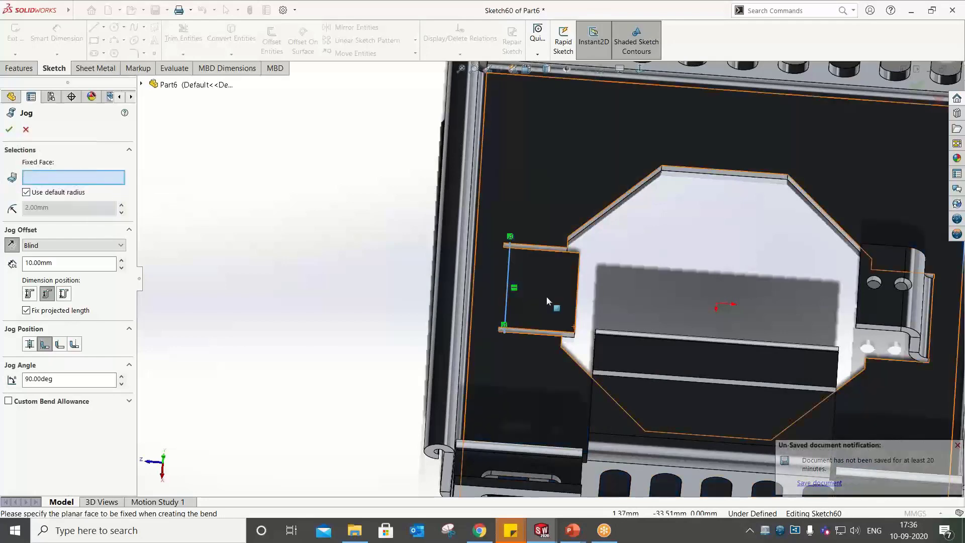
{"action": "left_click", "coordinate": [547, 297]}
{"action": "mouse_move", "coordinate": [547, 297]}
{"action": "middle_mouse_down"}
{"action": "mouse_move", "coordinate": [568, 294]}
{"action": "mouse_move", "coordinate": [553, 270]}
{"action": "mouse_move", "coordinate": [564, 294]}
{"action": "middle_mouse_up"}
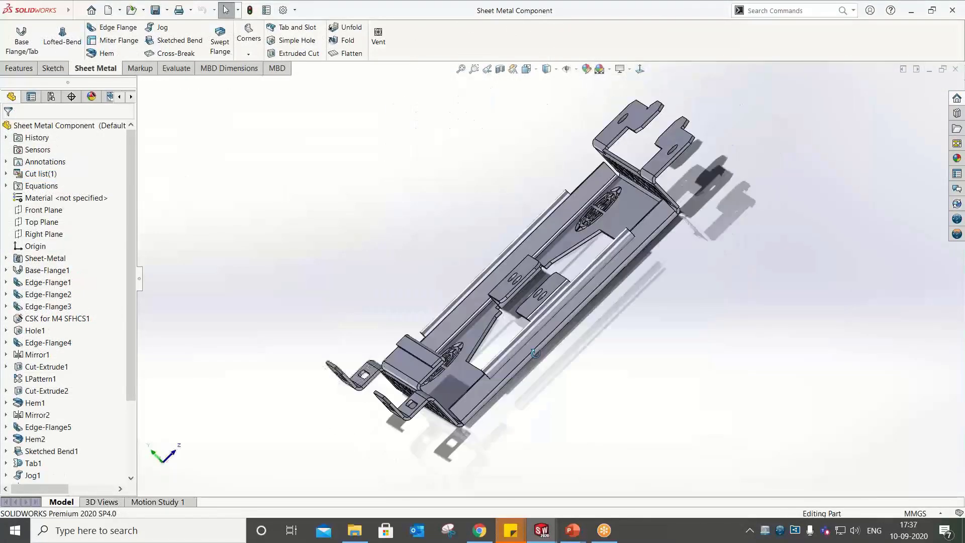
Examine the jogged tabs in the Sheet Metal Component part and review the settings of its first jog
{"action": "middle_click_drag", "start_coordinate": [535, 354], "coordinate": [535, 359]}
{"action": "scroll", "coordinate": [44, 355], "scroll_direction": "down", "scroll_amount": 3}
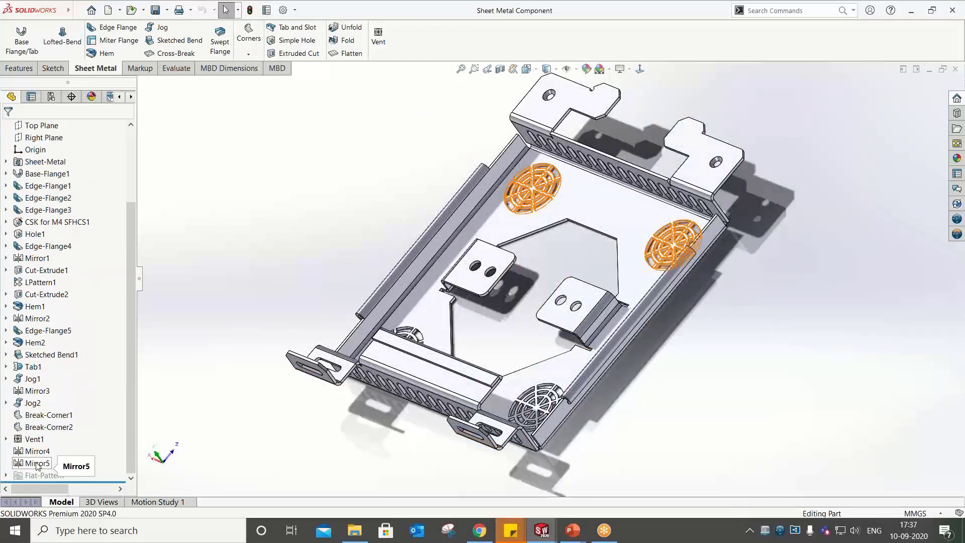
{"action": "left_click", "coordinate": [35, 427]}
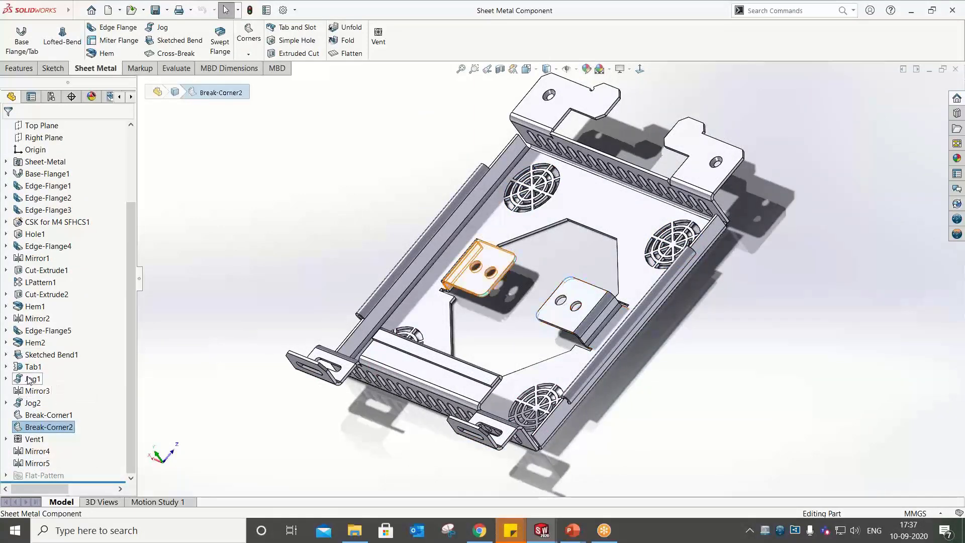
{"action": "left_click", "coordinate": [29, 379]}
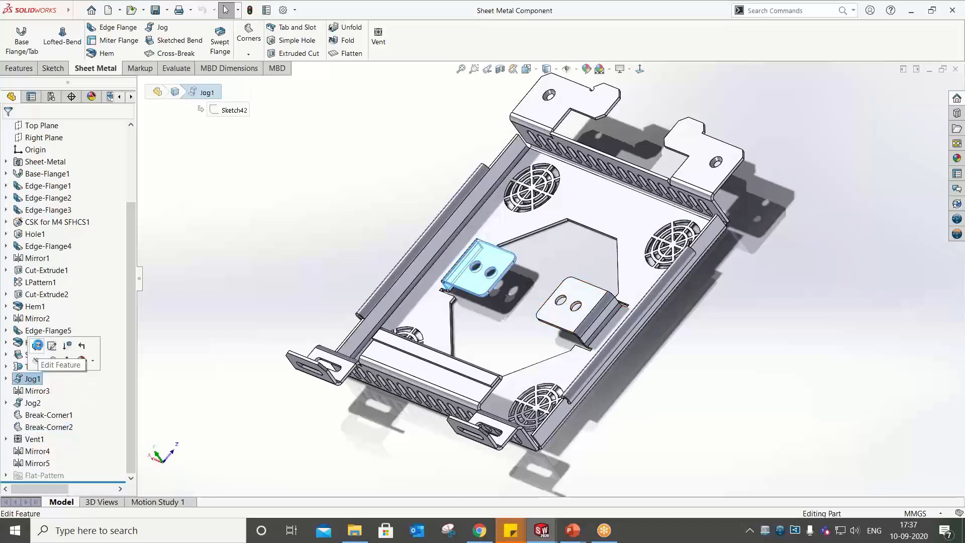
{"action": "left_click", "coordinate": [37, 345]}
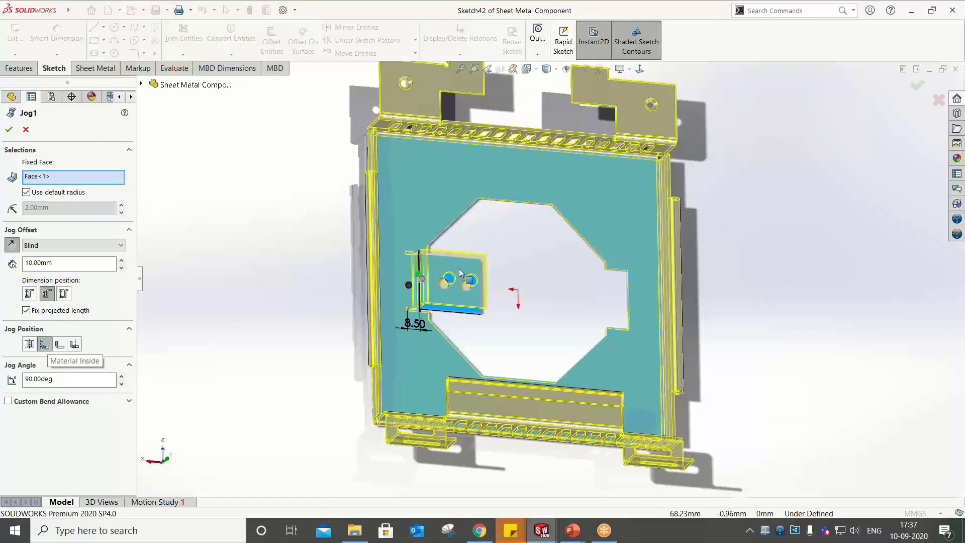
{"action": "left_click", "coordinate": [9, 130]}
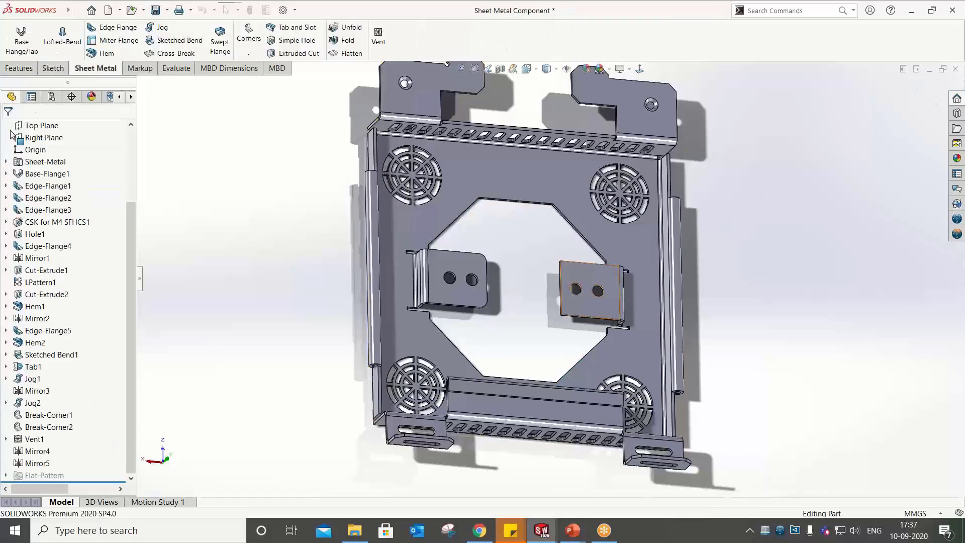
{"action": "middle_click_drag", "start_coordinate": [602, 303], "coordinate": [593, 281]}
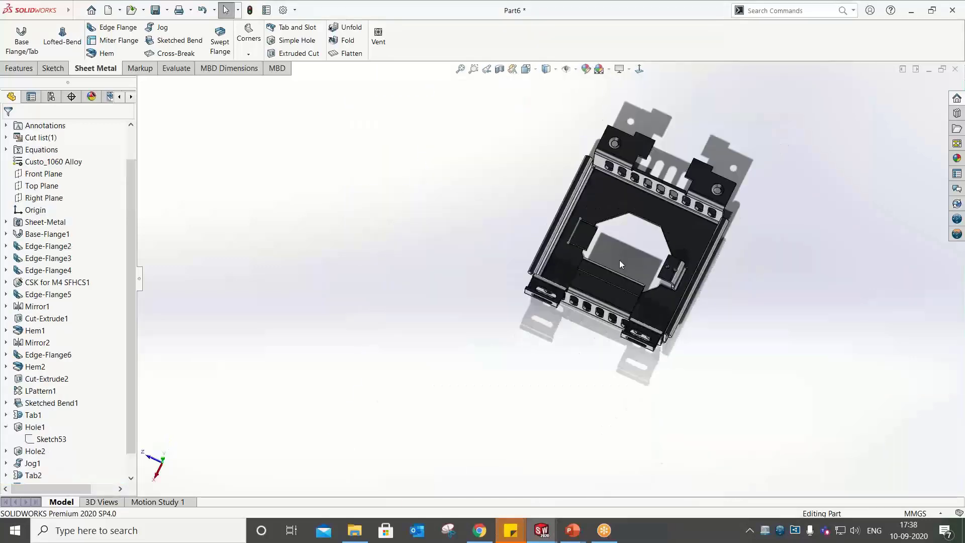
Start a sketch on the base plate's inner face in Part6 and view the face straight on
{"action": "middle_click_drag", "start_coordinate": [619, 260], "coordinate": [553, 457]}
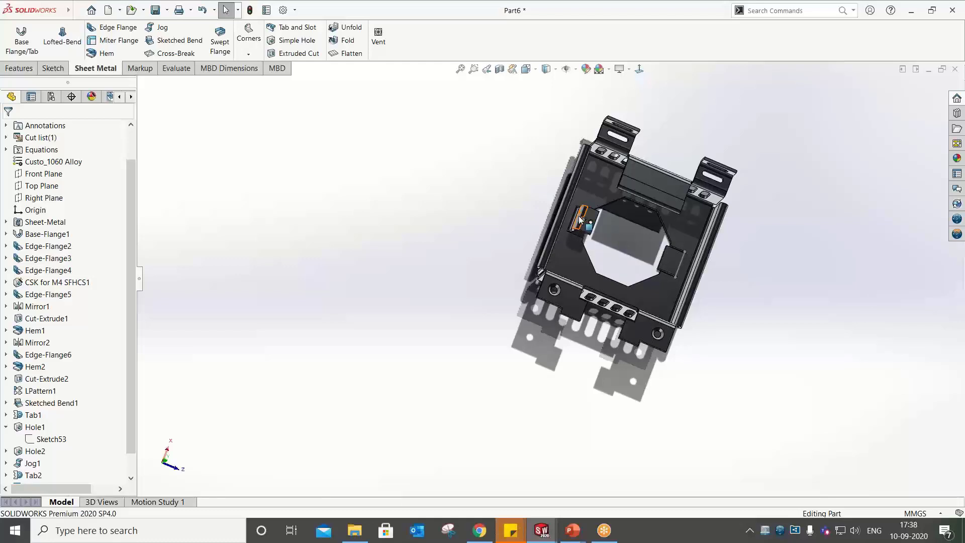
{"action": "left_click", "coordinate": [604, 191]}
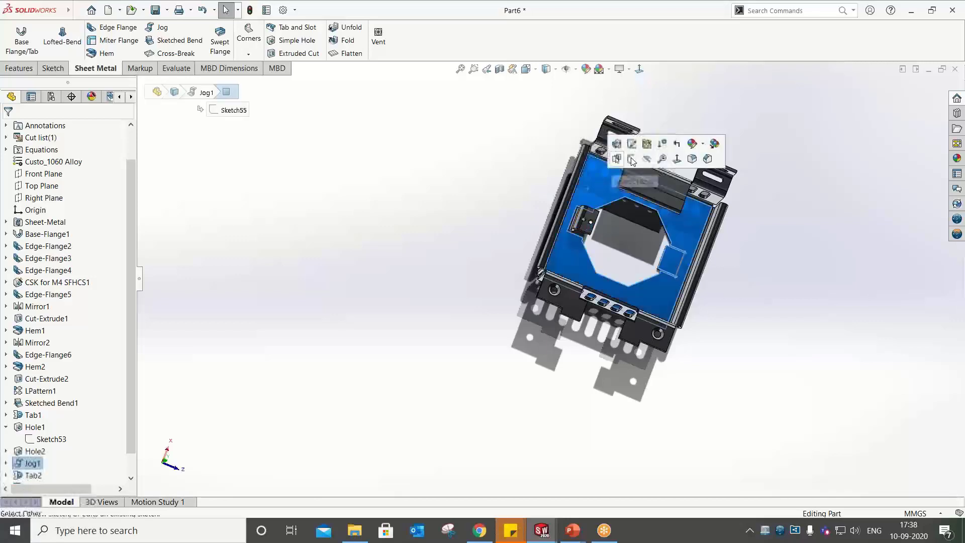
{"action": "left_click", "coordinate": [631, 158]}
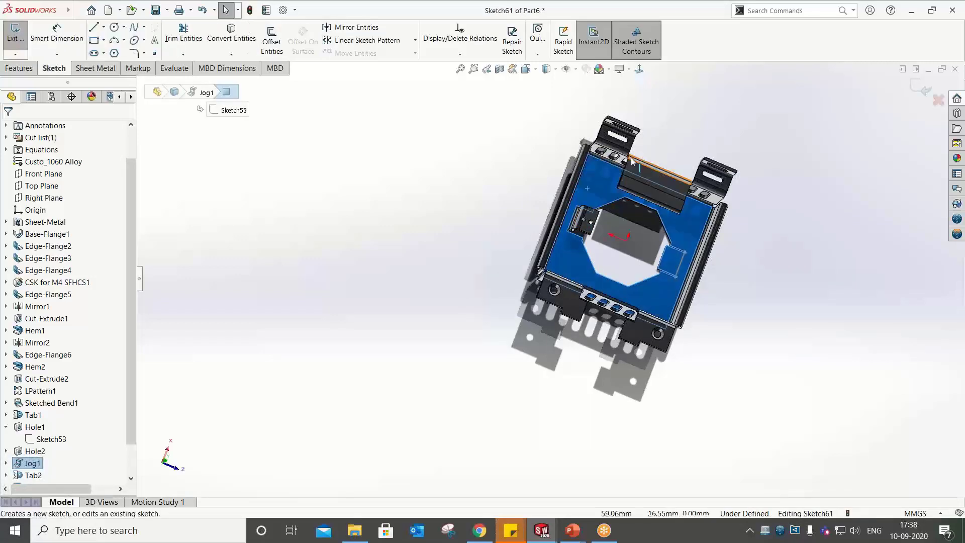
{"action": "left_click", "coordinate": [639, 69]}
Draw three concentric circles with diameters of 20, 15 and 10 mm on the base plate's corner near a countersunk tab
{"action": "left_click", "coordinate": [114, 27]}
{"action": "left_click", "coordinate": [439, 160]}
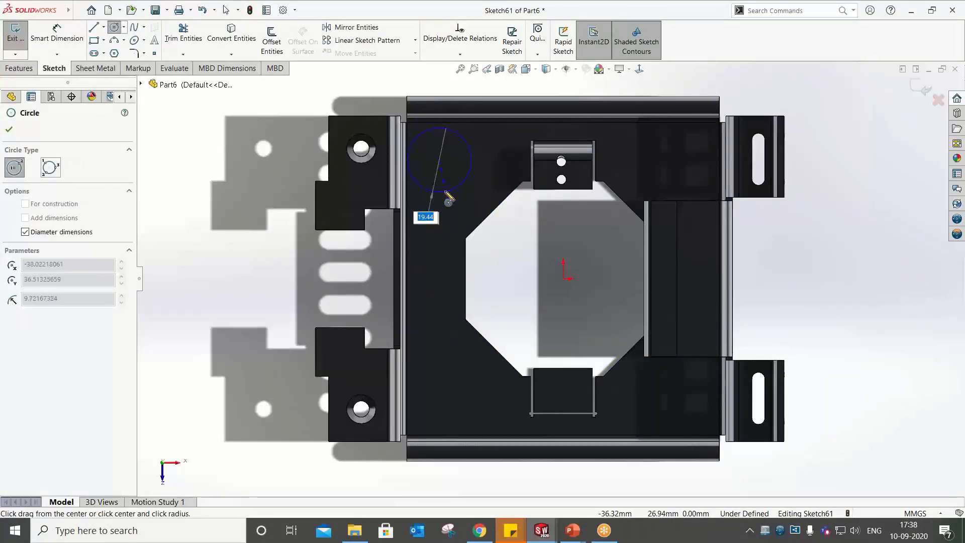
{"action": "type", "text": "20"}
{"action": "key", "text": "Return"}
{"action": "left_click", "coordinate": [440, 160]}
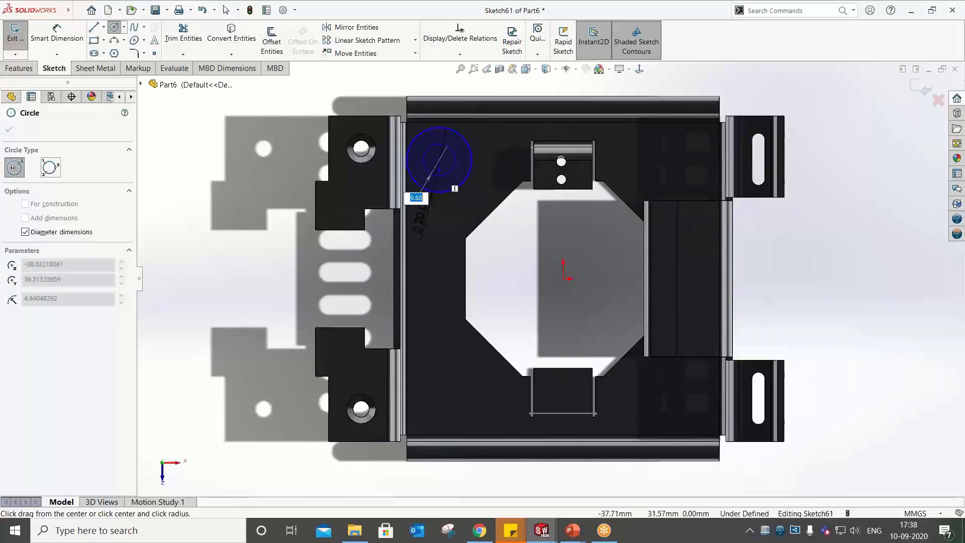
{"action": "type", "text": "10"}
{"action": "key", "text": "Return"}
{"action": "type", "text": "10"}
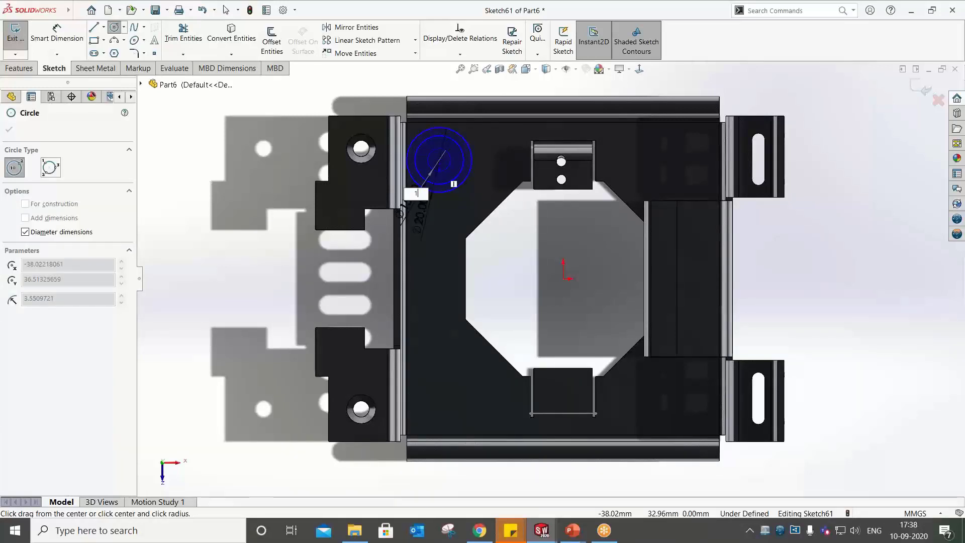
{"action": "key", "text": "Return"}
Dimension the circles' centre horizontally from the edge of the countersunk-tab flange and set the distance to 15 mm
{"action": "scroll", "coordinate": [421, 147], "scroll_direction": "down", "scroll_amount": 2}
{"action": "right_click_drag", "start_coordinate": [421, 146], "coordinate": [422, 118]}
{"action": "left_click", "coordinate": [465, 186]}
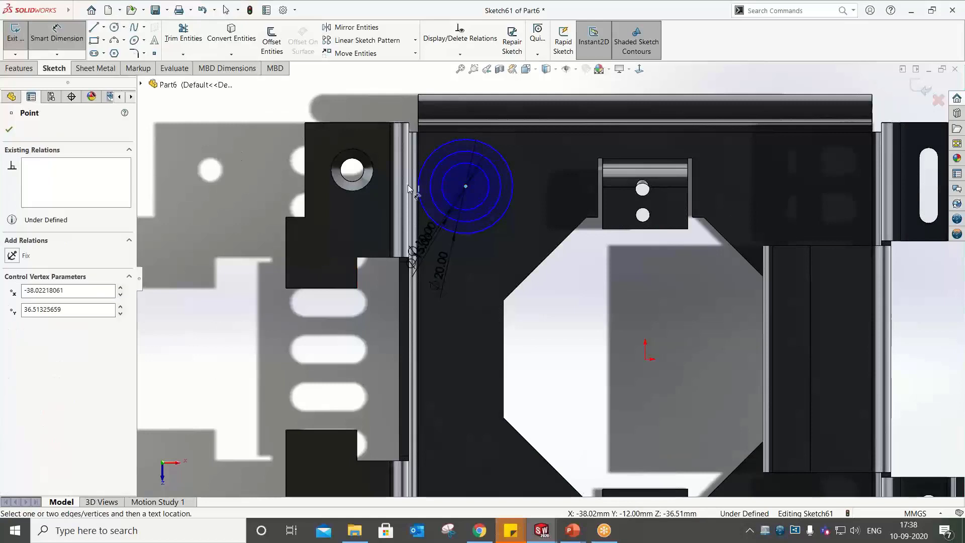
{"action": "left_click", "coordinate": [408, 185]}
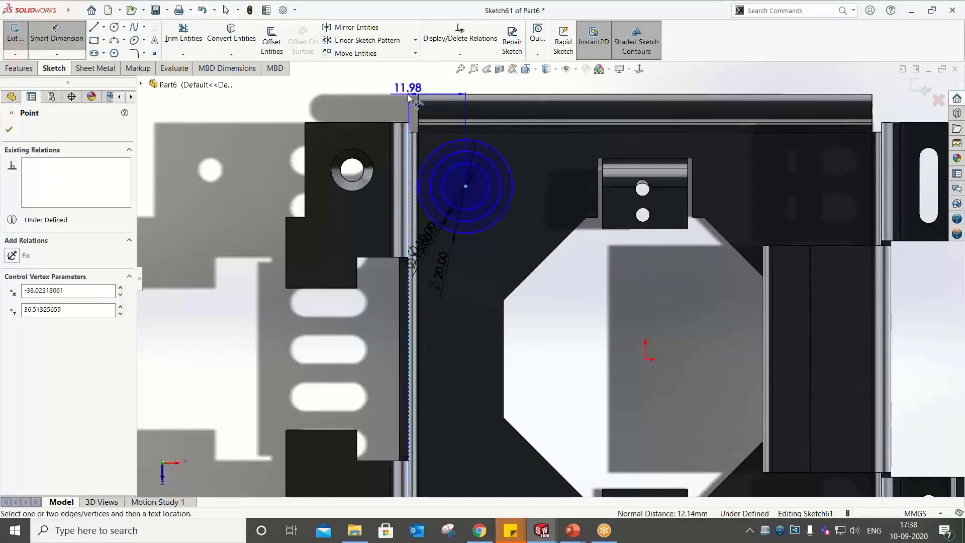
{"action": "left_click", "coordinate": [404, 99]}
{"action": "type", "text": "12"}
{"action": "key", "text": "Return"}
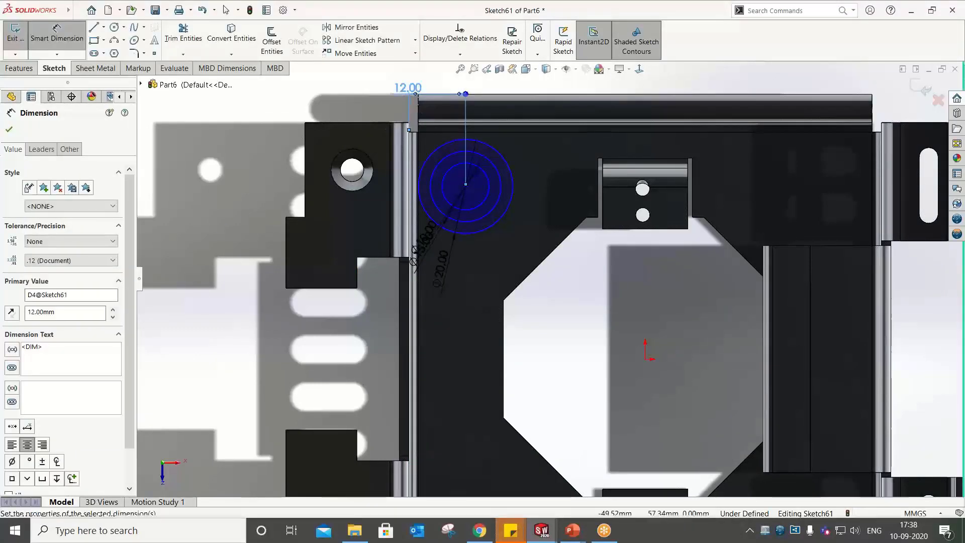
{"action": "double_click", "coordinate": [401, 87]}
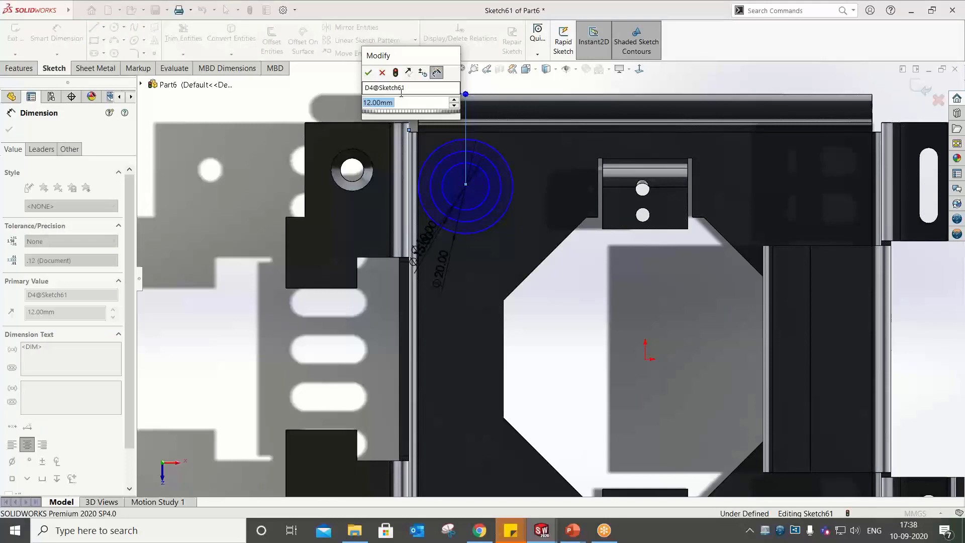
{"action": "type", "text": "15"}
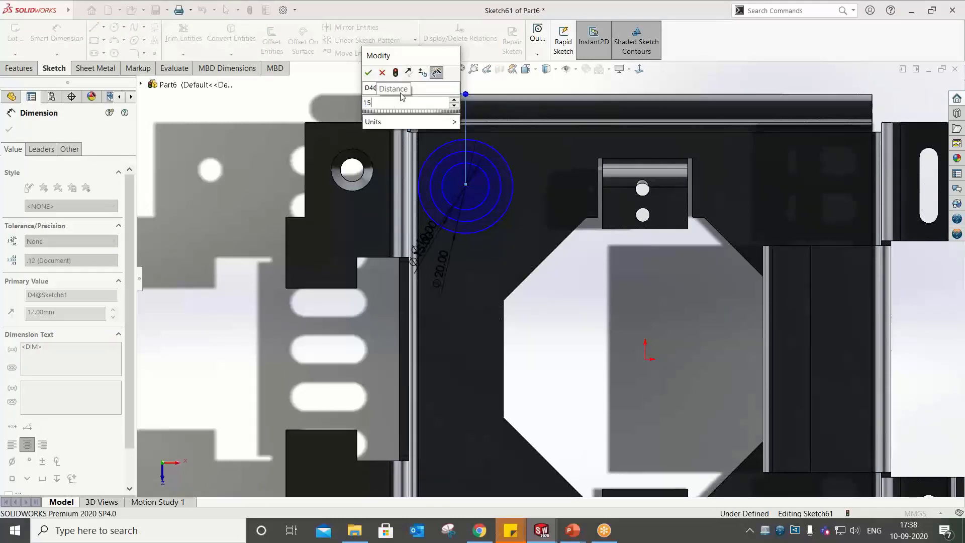
{"action": "key", "text": "Return"}
Dimension the circles vertically from the base plate's upper edge with a distance of 12 mm
{"action": "left_click", "coordinate": [449, 149]}
{"action": "left_click", "coordinate": [460, 132]}
{"action": "left_click", "coordinate": [257, 173]}
{"action": "type", "text": "1"}
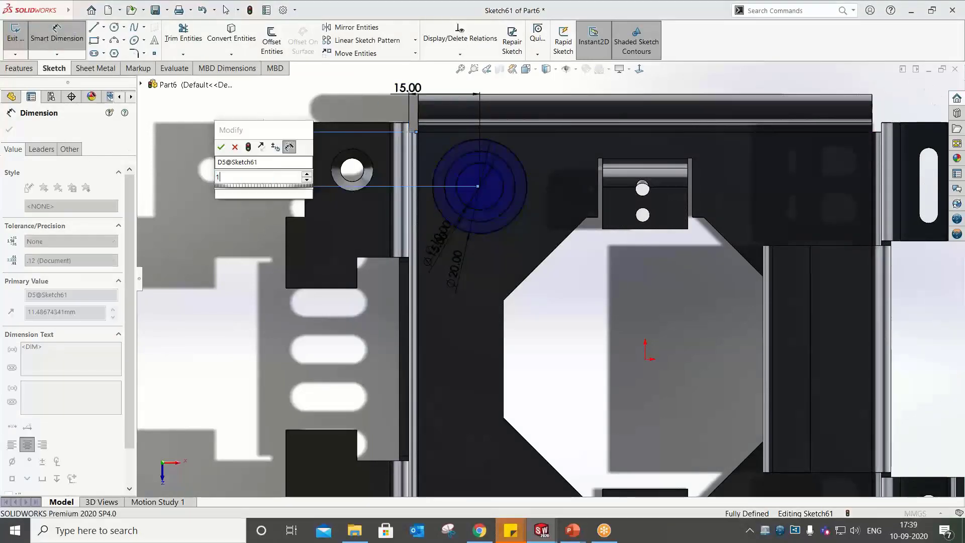
{"action": "type", "text": "2"}
{"action": "key", "text": "Return"}
Draw a vertical and a horizontal line across the outer circle through its centre
{"action": "key", "text": "l"}
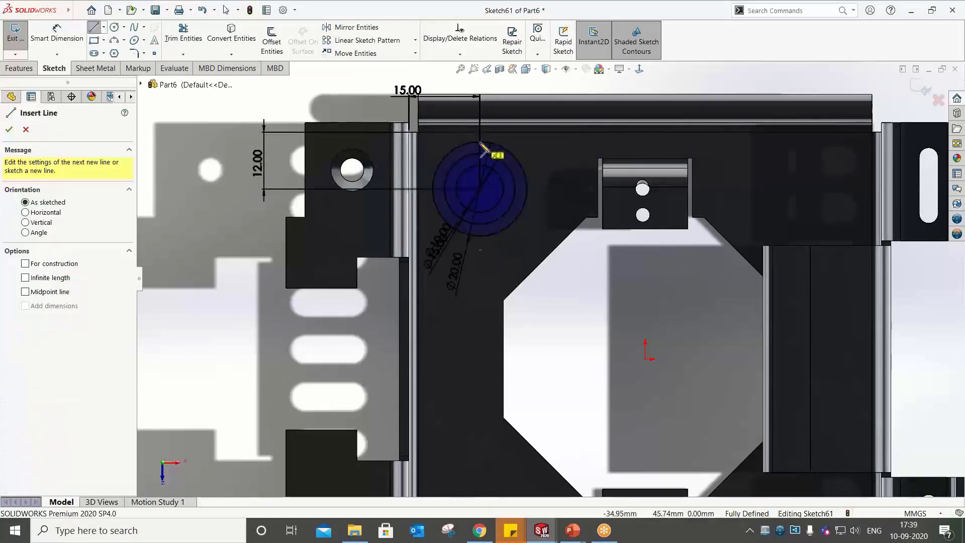
{"action": "left_click", "coordinate": [480, 142]}
{"action": "left_click", "coordinate": [480, 236]}
{"action": "key", "text": "Escape"}
Draw two diagonal midpoint lines from the circles' centre out to the outer circle
{"action": "left_click", "coordinate": [104, 27]}
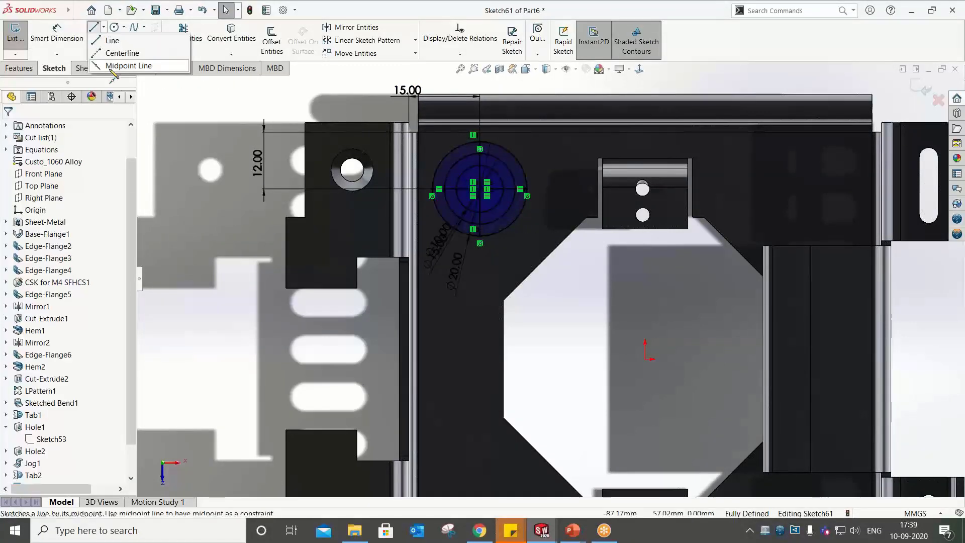
{"action": "left_click", "coordinate": [121, 66]}
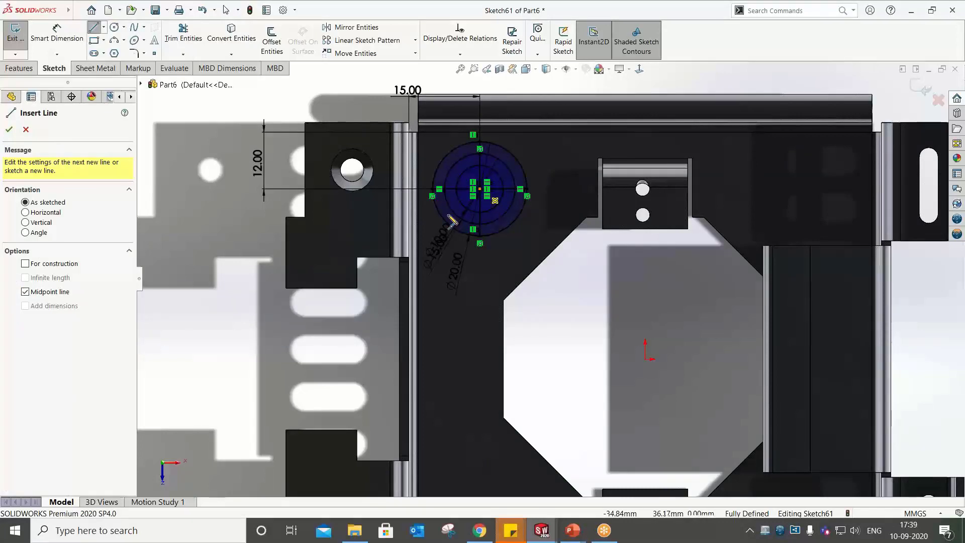
{"action": "left_click", "coordinate": [480, 189]}
{"action": "left_click", "coordinate": [445, 220]}
{"action": "left_click", "coordinate": [480, 189]}
{"action": "left_click", "coordinate": [508, 227]}
Dimension the diagonal lines at 45 degrees to the straight centre lines
{"action": "left_click", "coordinate": [57, 33]}
{"action": "left_click", "coordinate": [496, 211]}
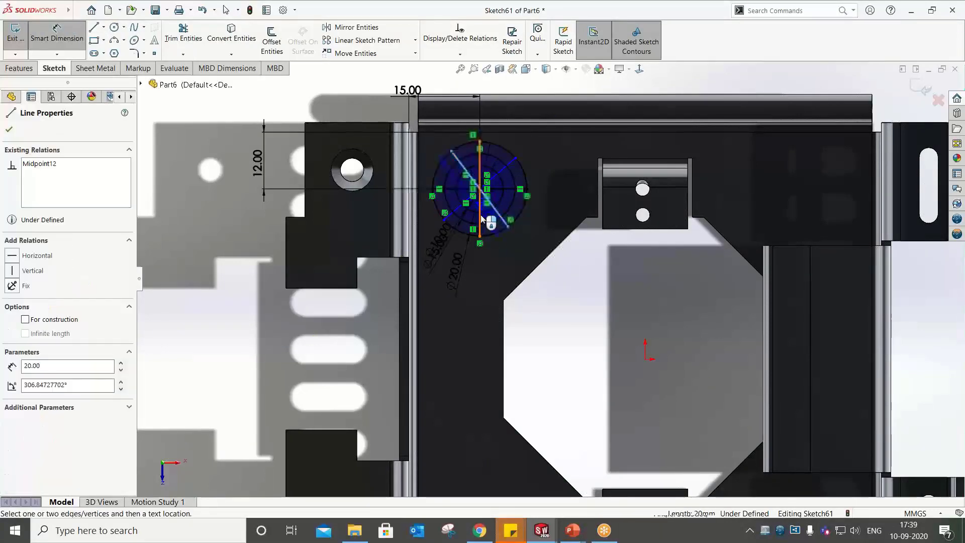
{"action": "left_click", "coordinate": [480, 217]}
{"action": "left_click", "coordinate": [500, 259]}
{"action": "type", "text": "45"}
{"action": "key", "text": "Return"}
{"action": "key", "text": "Escape"}
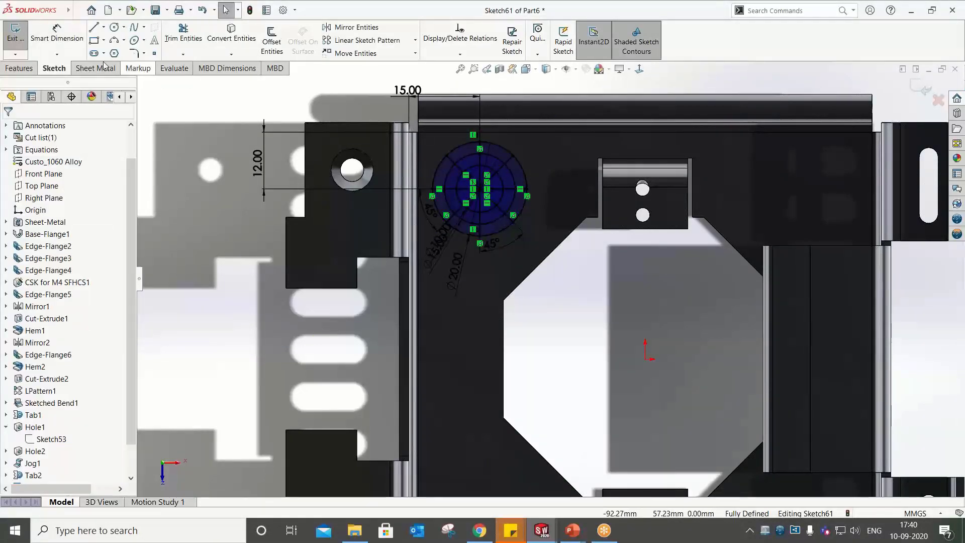
Define a sheet metal Vent with the 20 mm circle as boundary, the two inner circles as ribs and the crossing lines as spars
{"action": "left_click", "coordinate": [103, 66]}
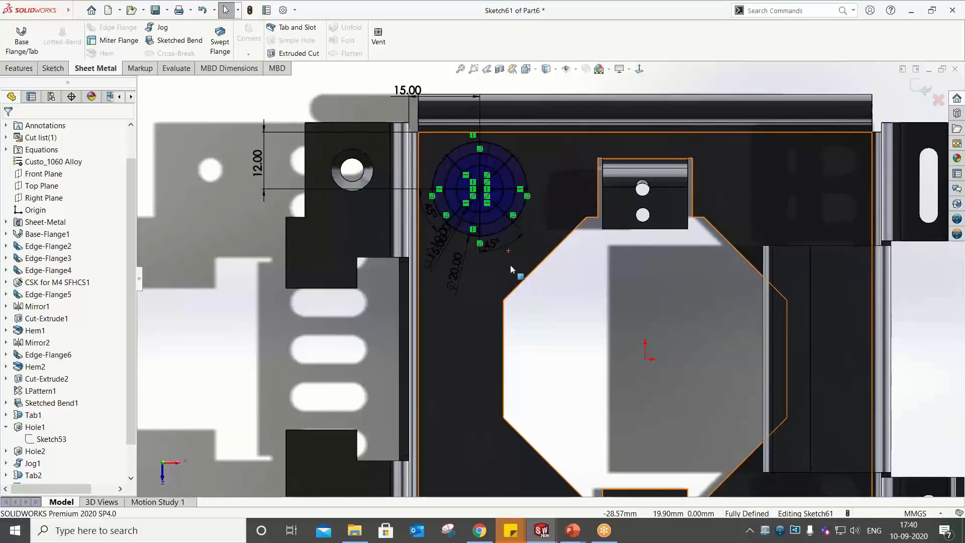
{"action": "left_click", "coordinate": [376, 42]}
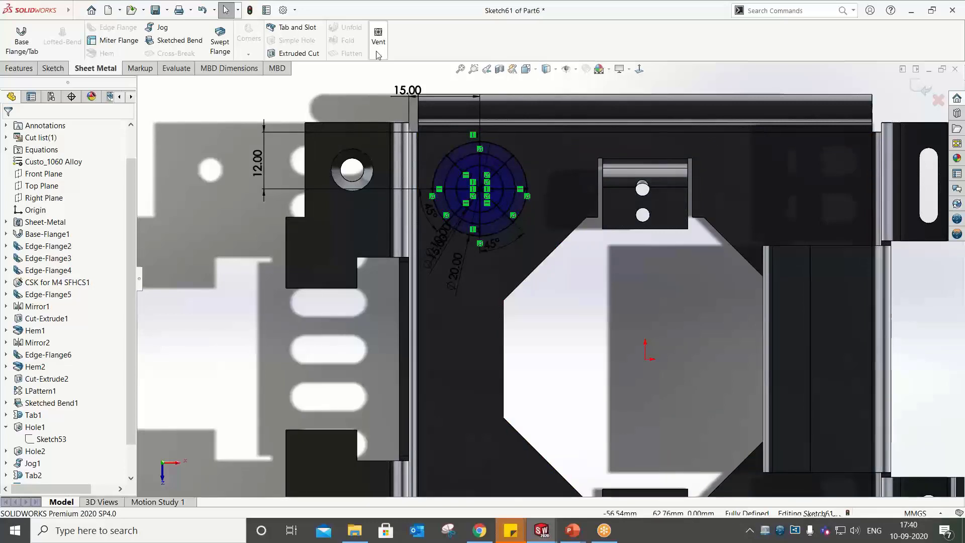
{"action": "left_click", "coordinate": [456, 150]}
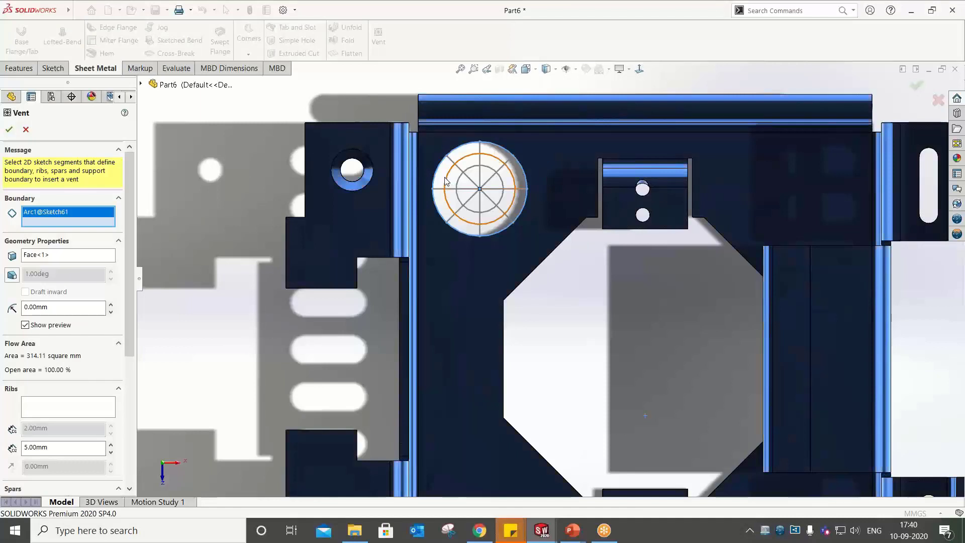
{"action": "left_click", "coordinate": [76, 414]}
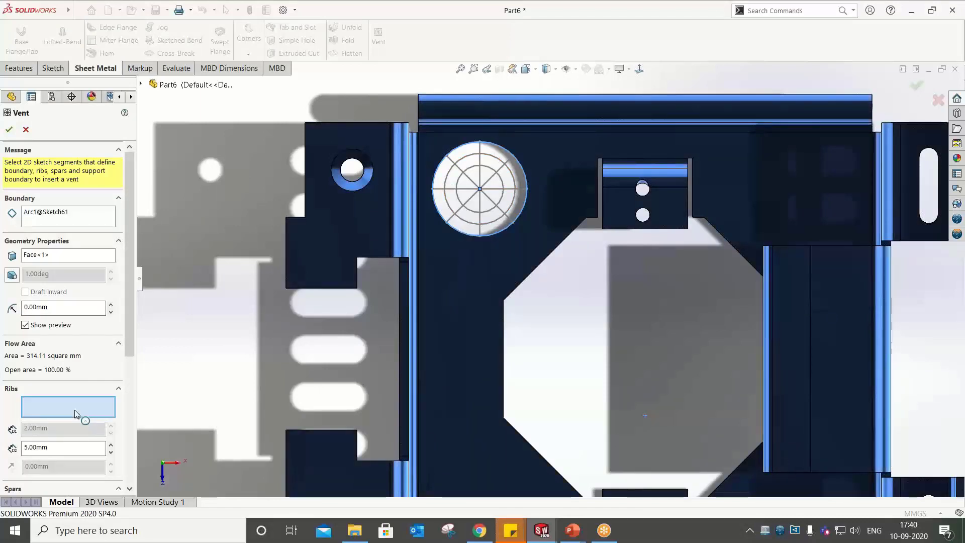
{"action": "left_click", "coordinate": [471, 163]}
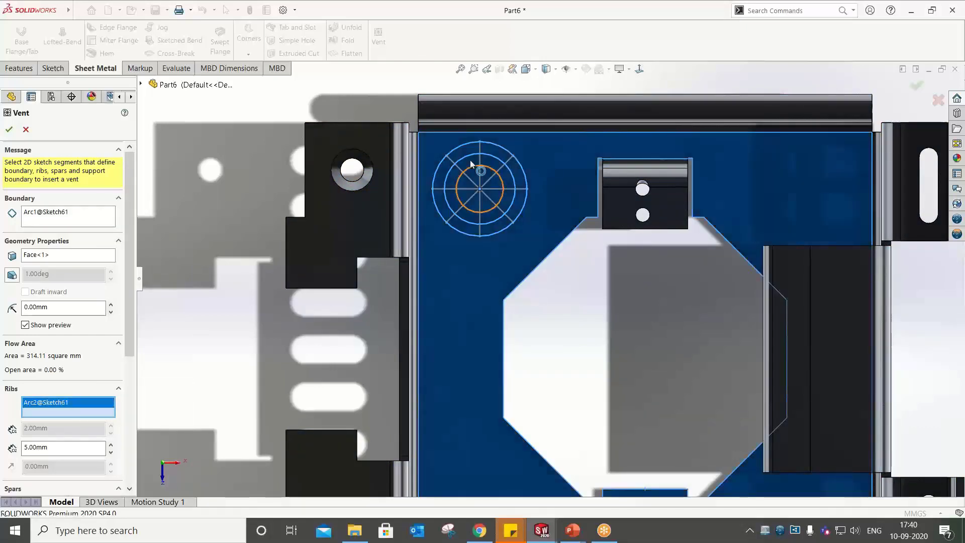
{"action": "scroll", "coordinate": [88, 485], "scroll_direction": "down", "scroll_amount": 5}
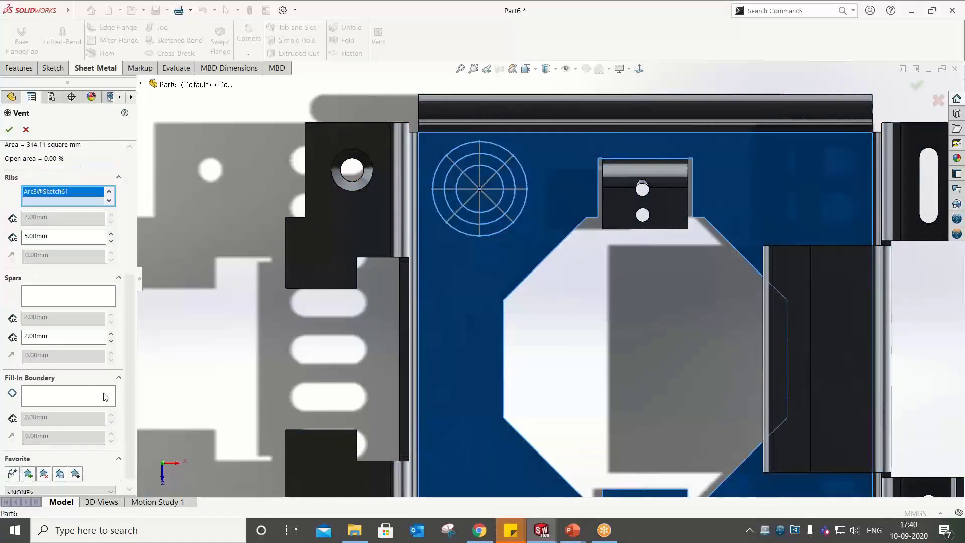
{"action": "left_click", "coordinate": [49, 303]}
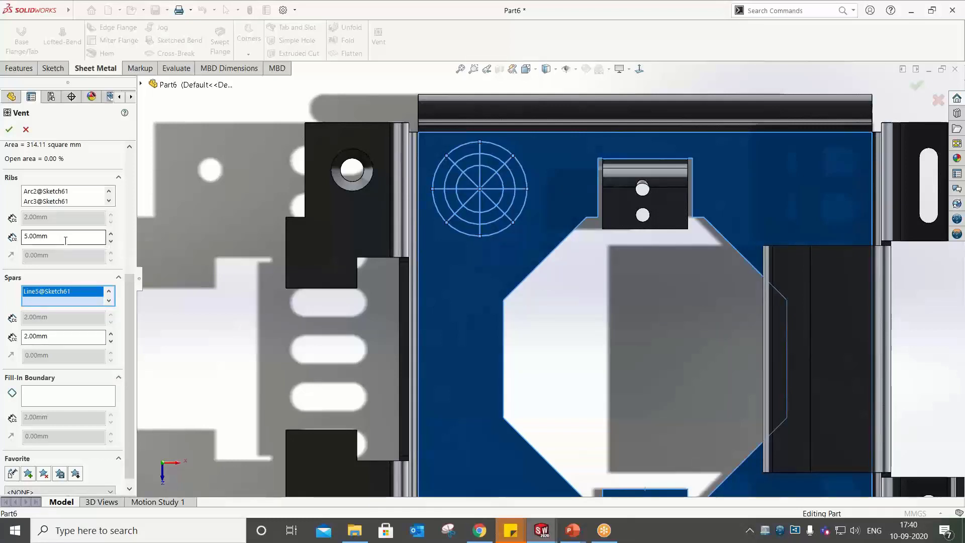
Set the vent's rib width to 1.5 mm, adjust the spar width and create the vent
{"action": "left_click", "coordinate": [64, 240]}
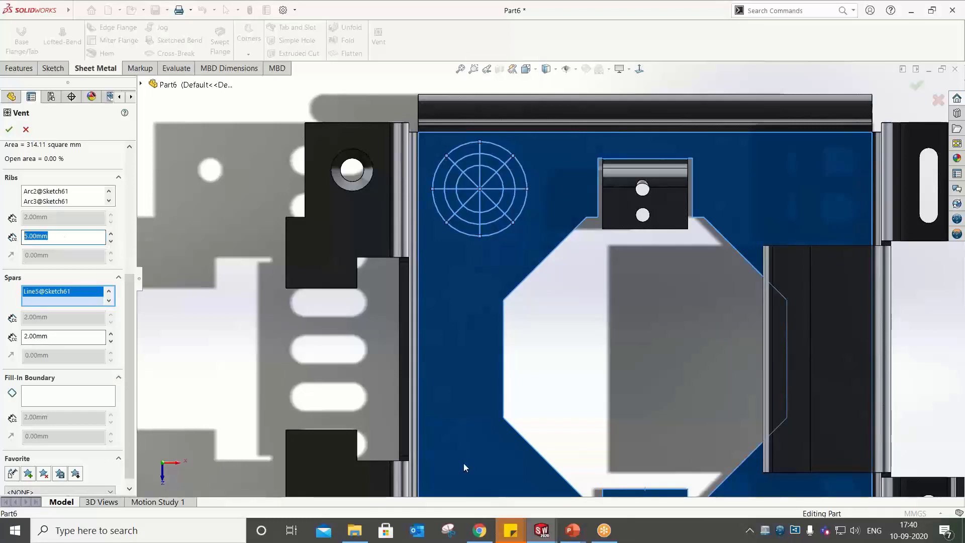
{"action": "type", "text": "0.5"}
{"action": "key", "text": "Return"}
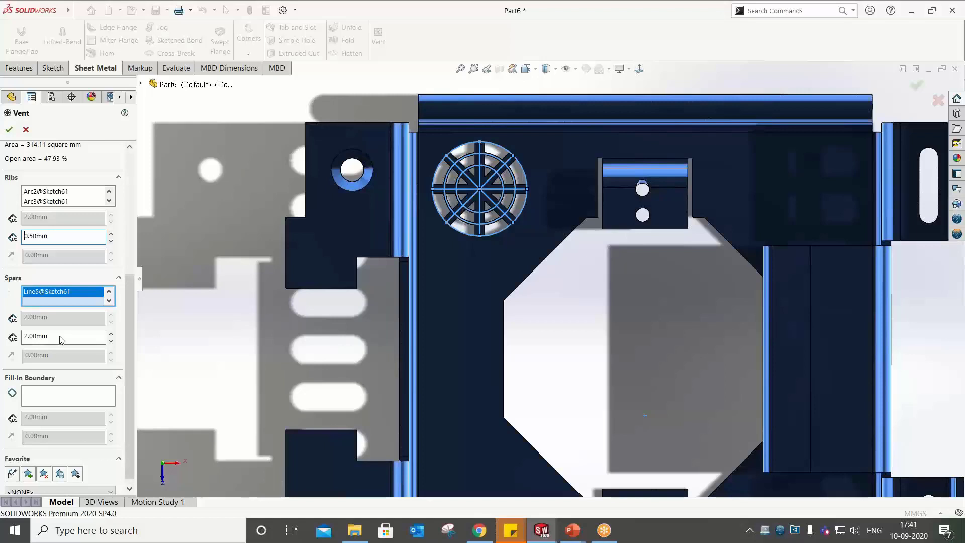
{"action": "left_click_drag", "start_coordinate": [62, 237], "coordinate": [2, 236]}
{"action": "type", "text": "1.5"}
{"action": "left_click_drag", "start_coordinate": [61, 336], "coordinate": [2, 337]}
{"action": "type", "text": "1."}
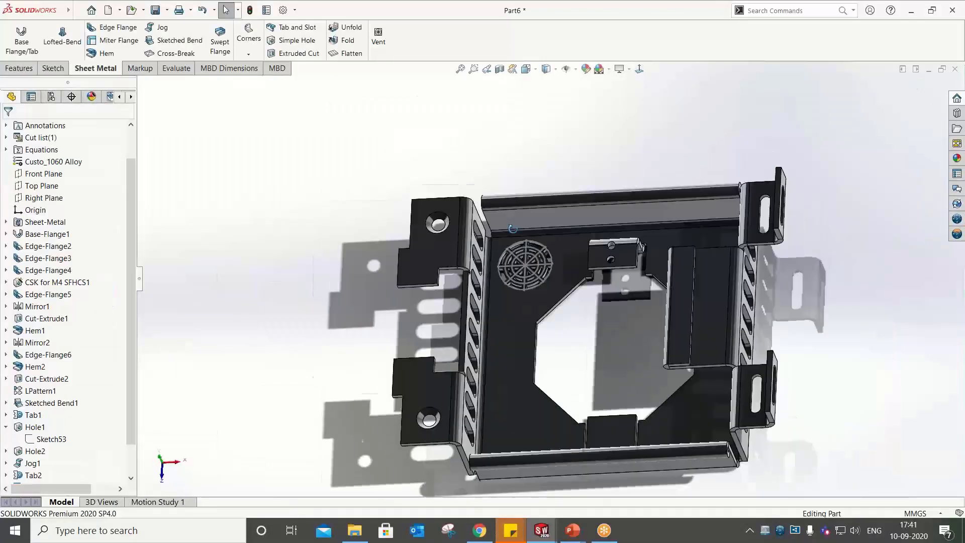
Hide the sketch of circles and lines displayed over the finished vent
{"action": "middle_click_drag", "start_coordinate": [513, 242], "coordinate": [502, 303]}
{"action": "scroll", "coordinate": [562, 237], "scroll_direction": "down", "scroll_amount": 3}
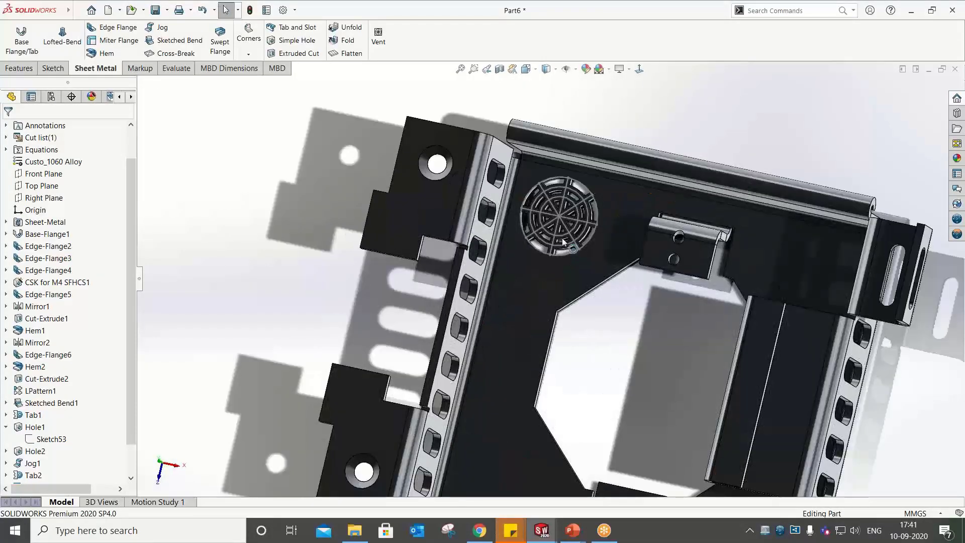
{"action": "right_click", "coordinate": [561, 238]}
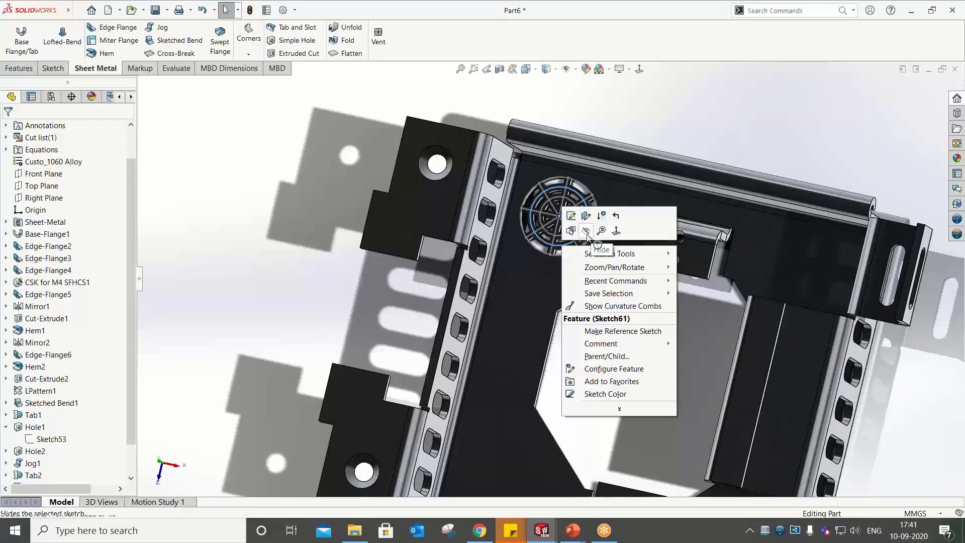
{"action": "left_click", "coordinate": [587, 234]}
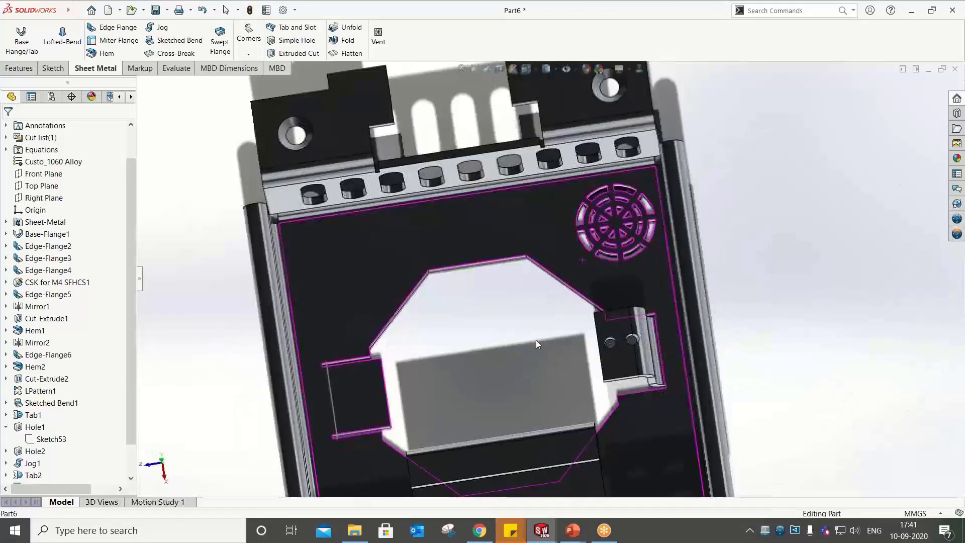
Mirror the vent about the Front Plane onto the opposite corner of the base plate
{"action": "left_click", "coordinate": [18, 68]}
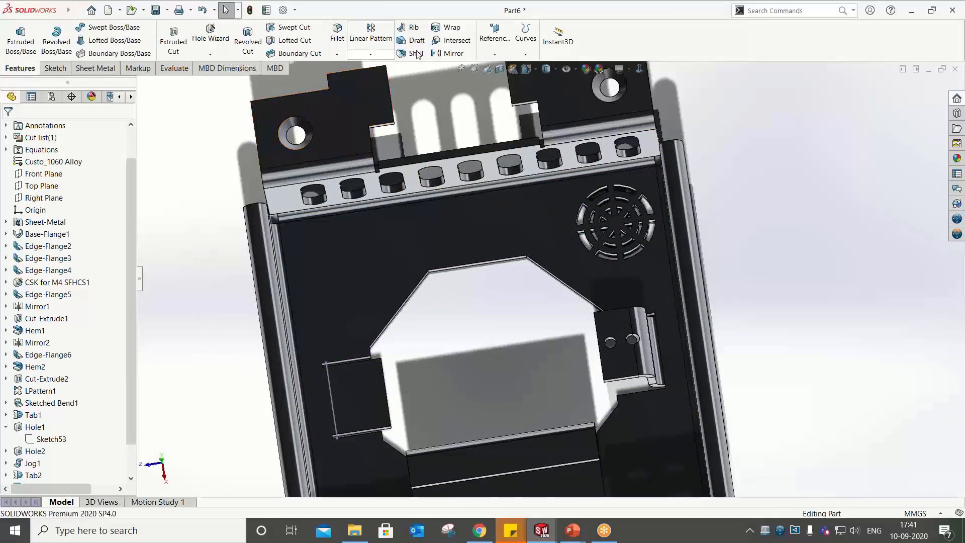
{"action": "left_click", "coordinate": [450, 53]}
{"action": "scroll", "coordinate": [694, 213], "scroll_direction": "up", "scroll_amount": 4}
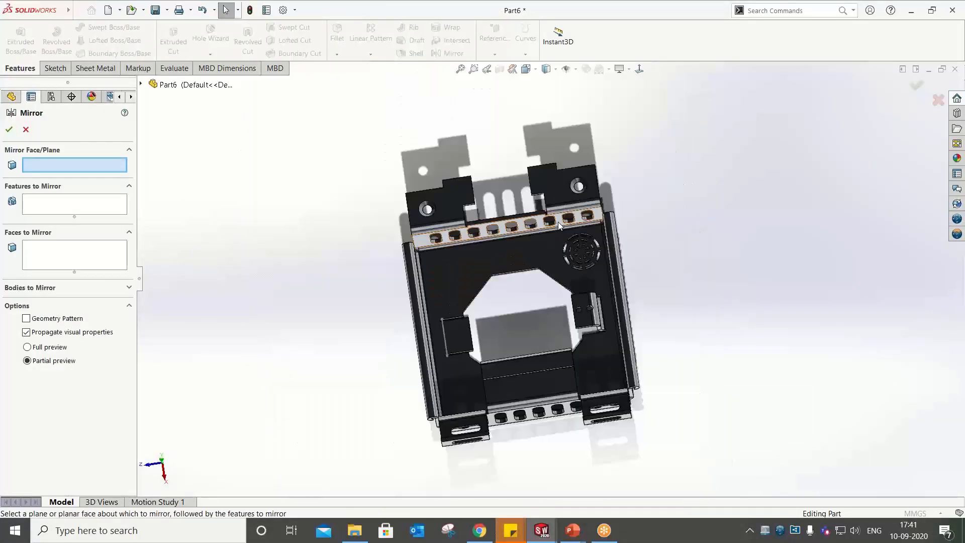
{"action": "left_click", "coordinate": [144, 84]}
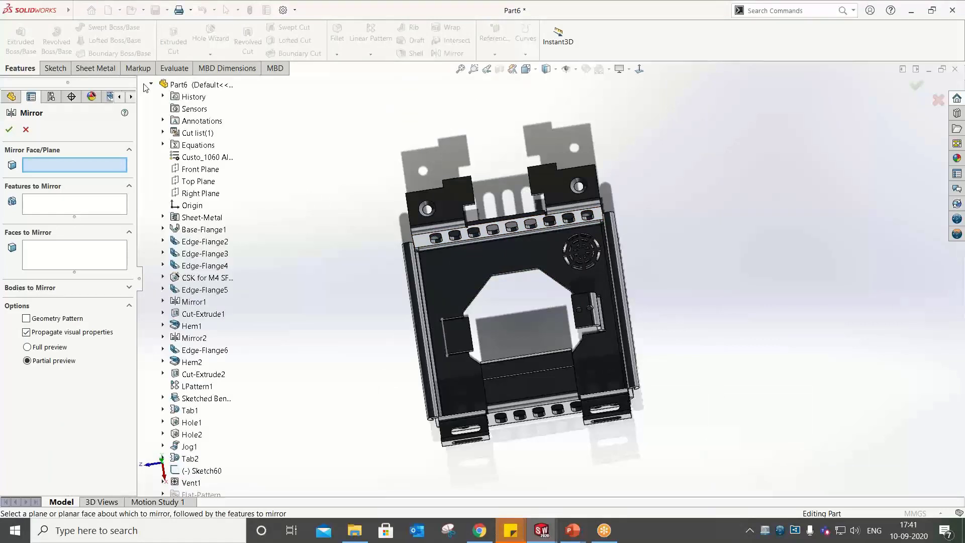
{"action": "left_click", "coordinate": [184, 172]}
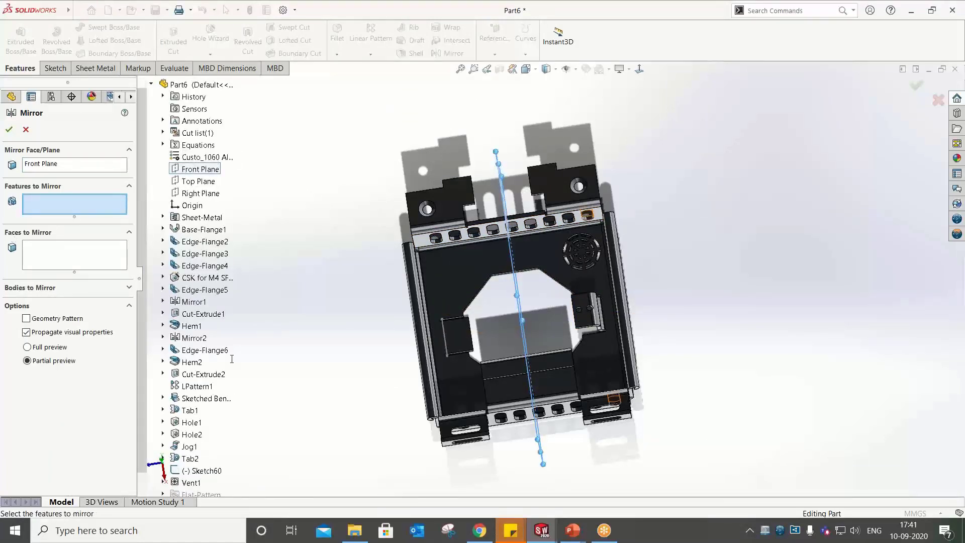
{"action": "left_click", "coordinate": [582, 250]}
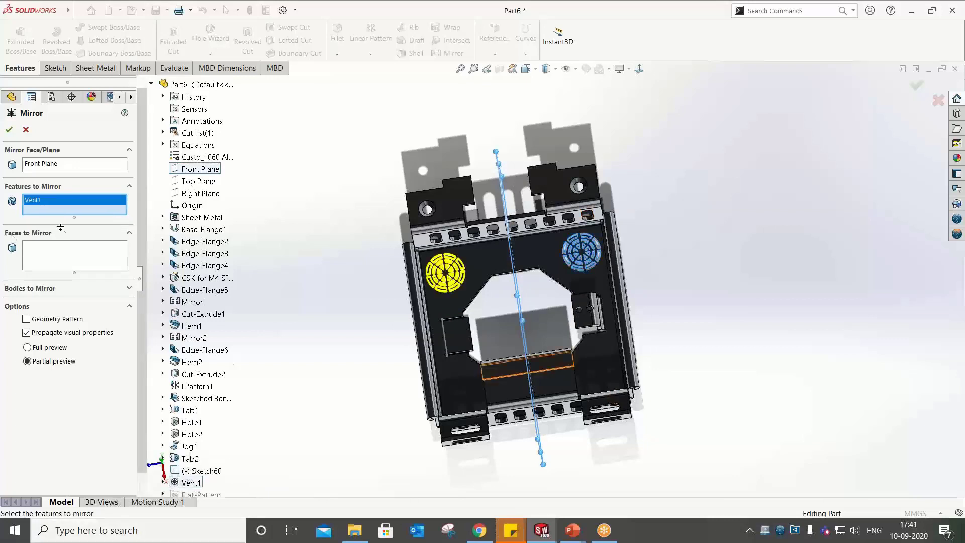
{"action": "left_click", "coordinate": [7, 133]}
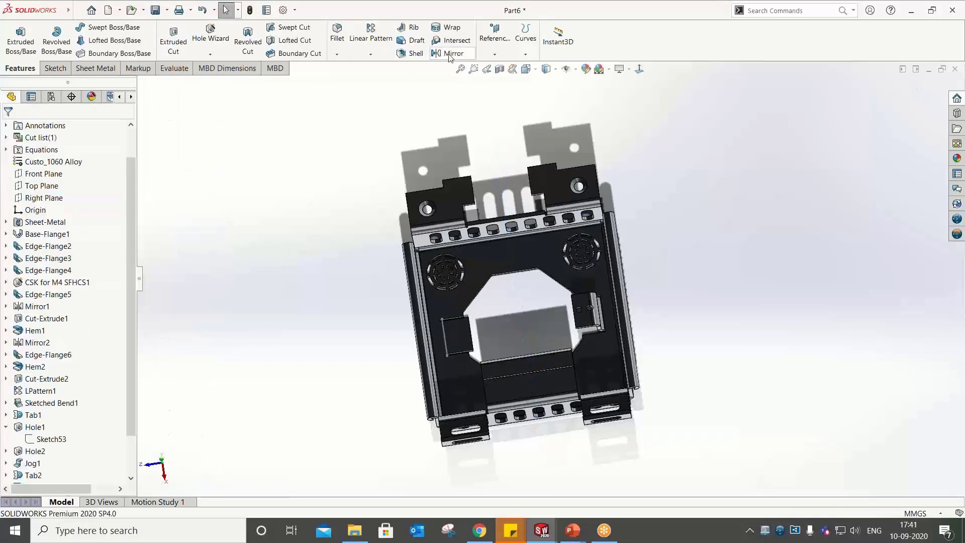
Mirror the vent and its mirrored copy about the Right Plane to the other two base plate corners
{"action": "left_click", "coordinate": [451, 55]}
{"action": "left_click", "coordinate": [201, 193]}
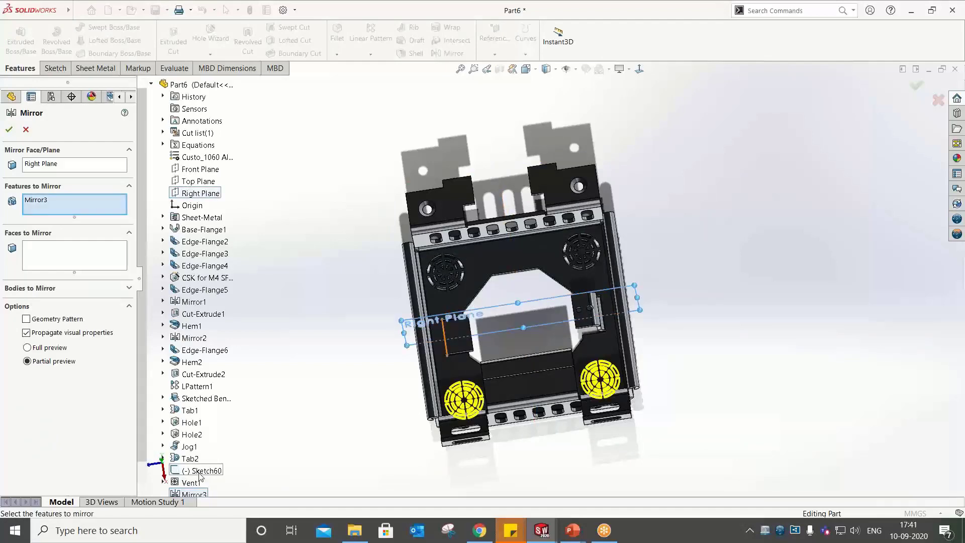
{"action": "left_click", "coordinate": [192, 483]}
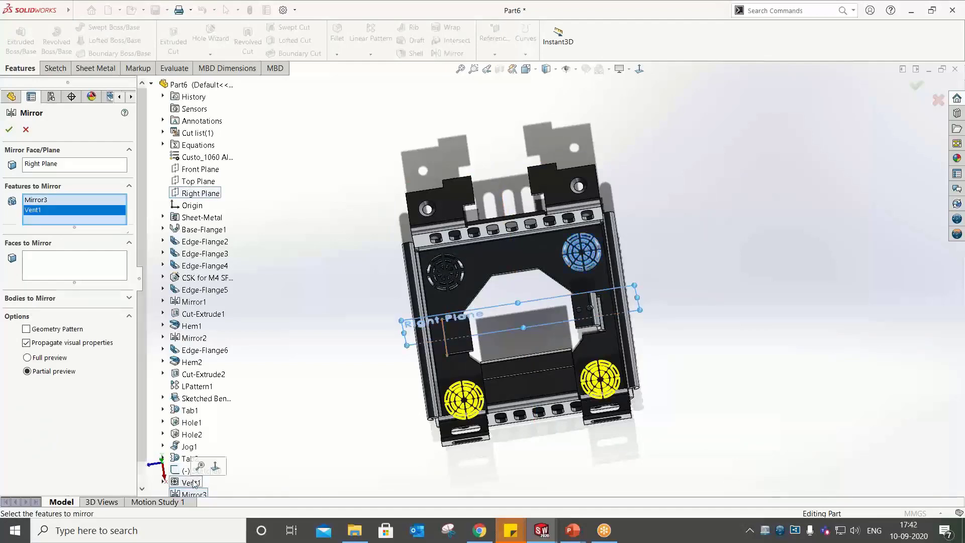
{"action": "left_click", "coordinate": [9, 130]}
Start a chamfer-type corner break on the face of the front tab with the countersunk hole, with a 2 mm distance
{"action": "middle_click_drag", "start_coordinate": [503, 311], "coordinate": [599, 364]}
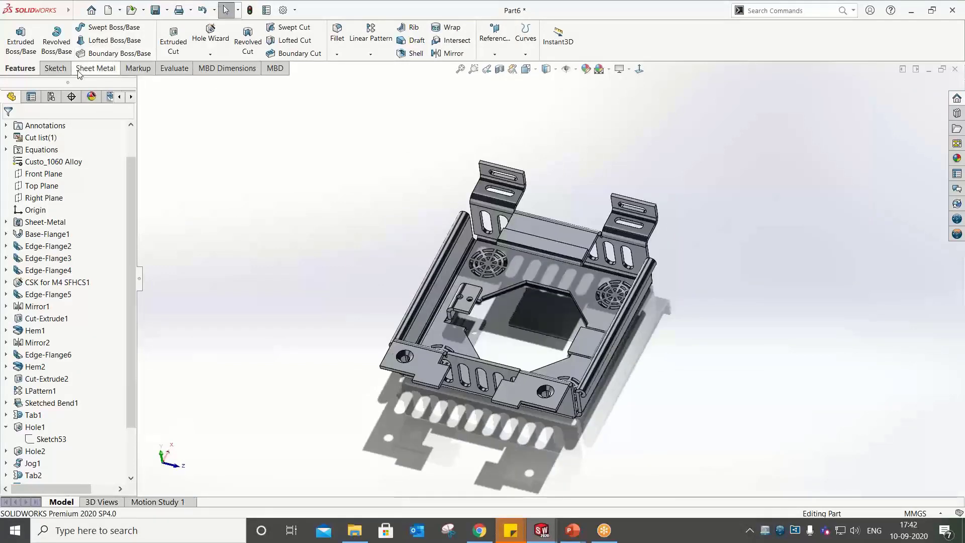
{"action": "left_click", "coordinate": [95, 68]}
{"action": "left_click", "coordinate": [248, 53]}
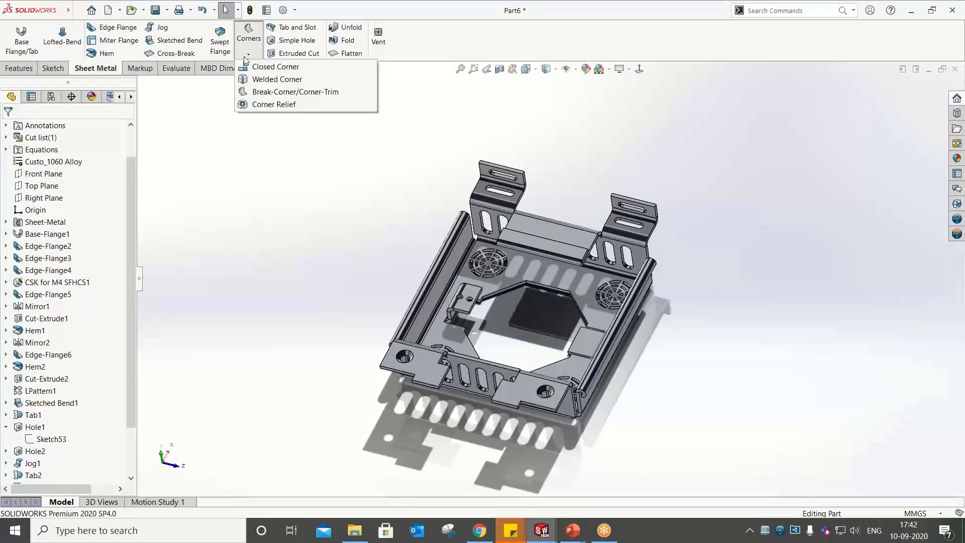
{"action": "left_click", "coordinate": [274, 92]}
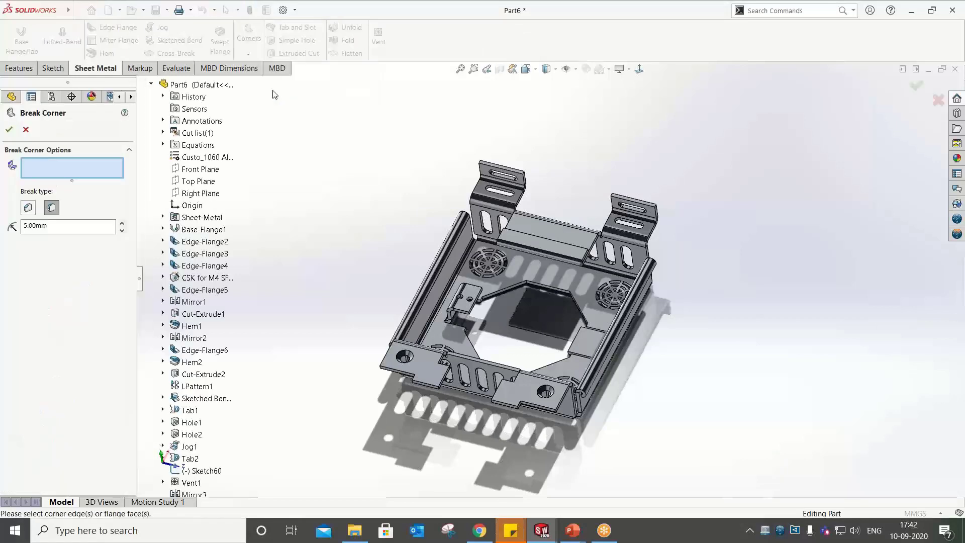
{"action": "scroll", "coordinate": [370, 376], "scroll_direction": "down", "scroll_amount": 5}
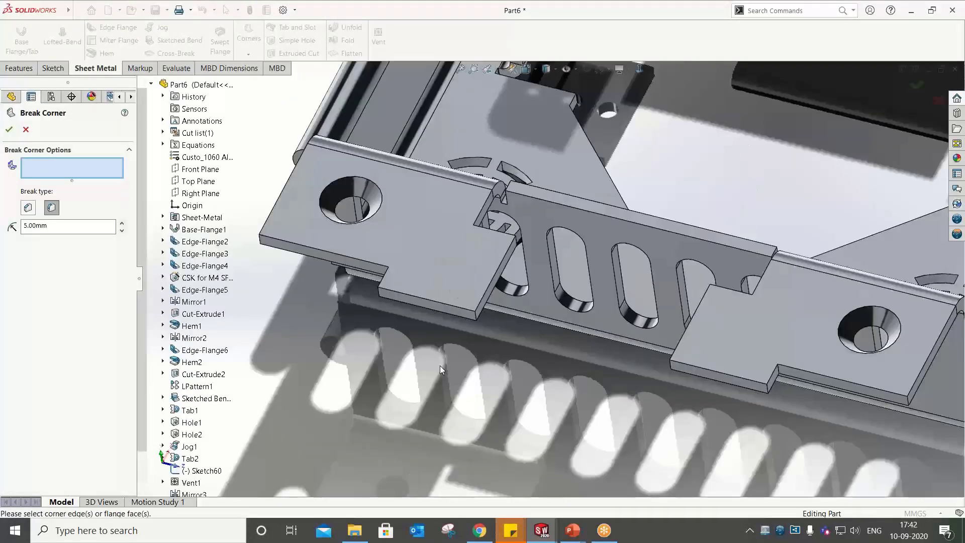
{"action": "left_click", "coordinate": [27, 207]}
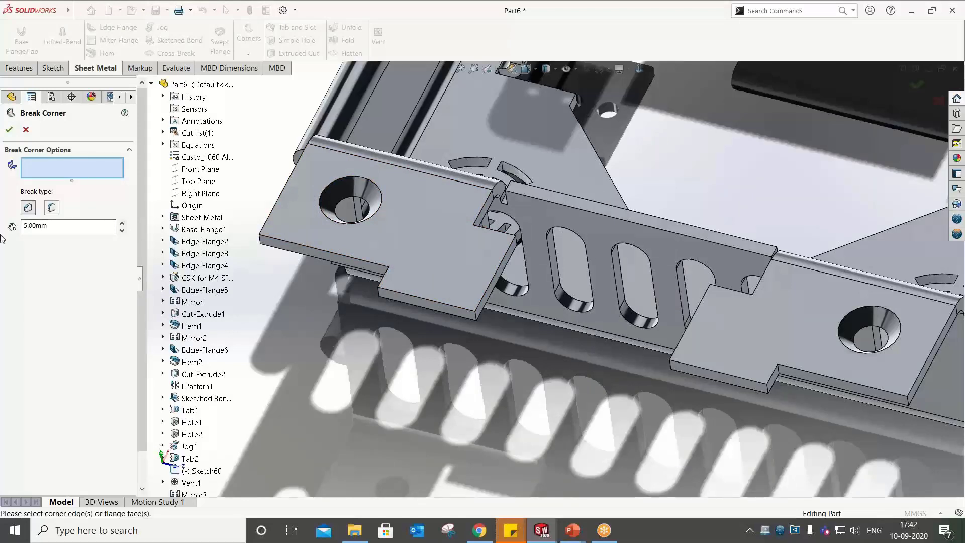
{"action": "left_click", "coordinate": [435, 247]}
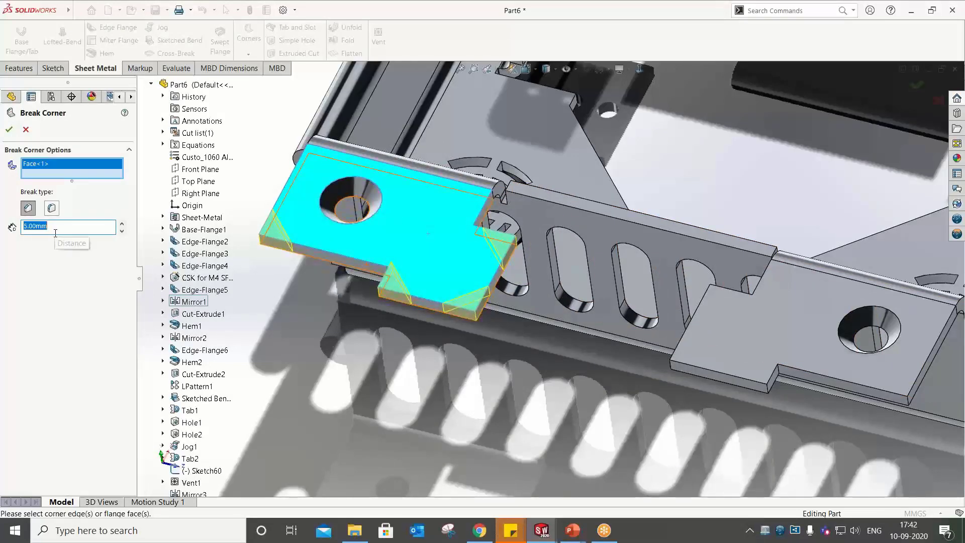
{"action": "type", "text": "2"}
{"action": "key", "text": "Return"}
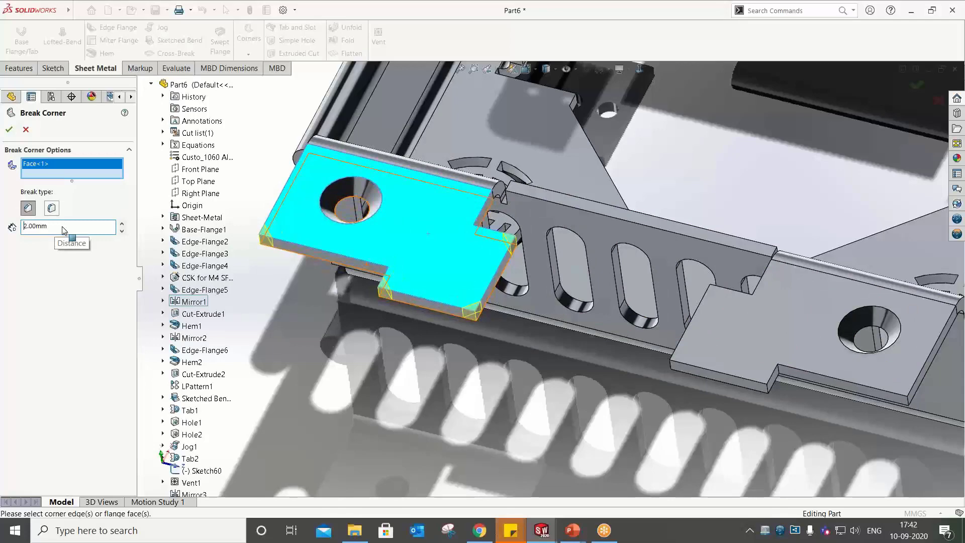
Add the other countersunk tab's face and both slotted flange end faces to the corner break and create it
{"action": "left_click", "coordinate": [785, 315]}
{"action": "scroll", "coordinate": [788, 302], "scroll_direction": "up", "scroll_amount": 3}
{"action": "scroll", "coordinate": [785, 297], "scroll_direction": "up", "scroll_amount": 5}
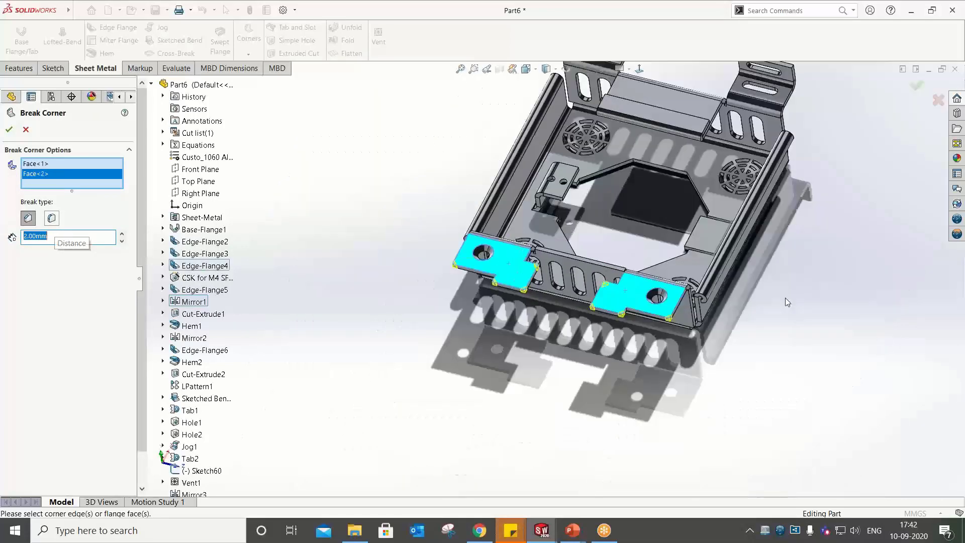
{"action": "middle_click_drag", "start_coordinate": [785, 298], "coordinate": [720, 233]}
{"action": "left_click", "coordinate": [742, 206]}
{"action": "left_click", "coordinate": [553, 159]}
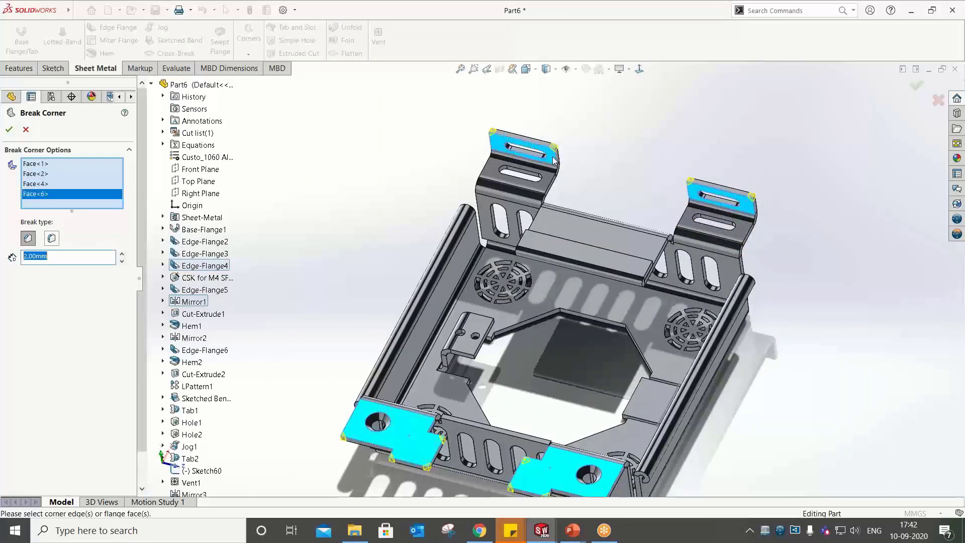
{"action": "left_click", "coordinate": [9, 129]}
Round the corners of the small two-hole jogged tab with a fillet-type corner break of 2 mm radius
{"action": "left_click", "coordinate": [248, 54]}
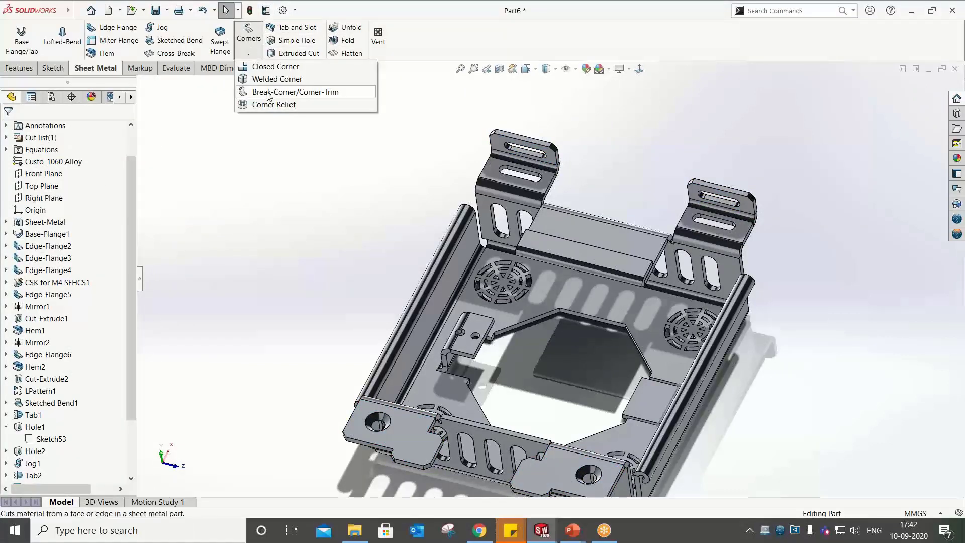
{"action": "left_click", "coordinate": [268, 93]}
{"action": "left_click", "coordinate": [51, 207]}
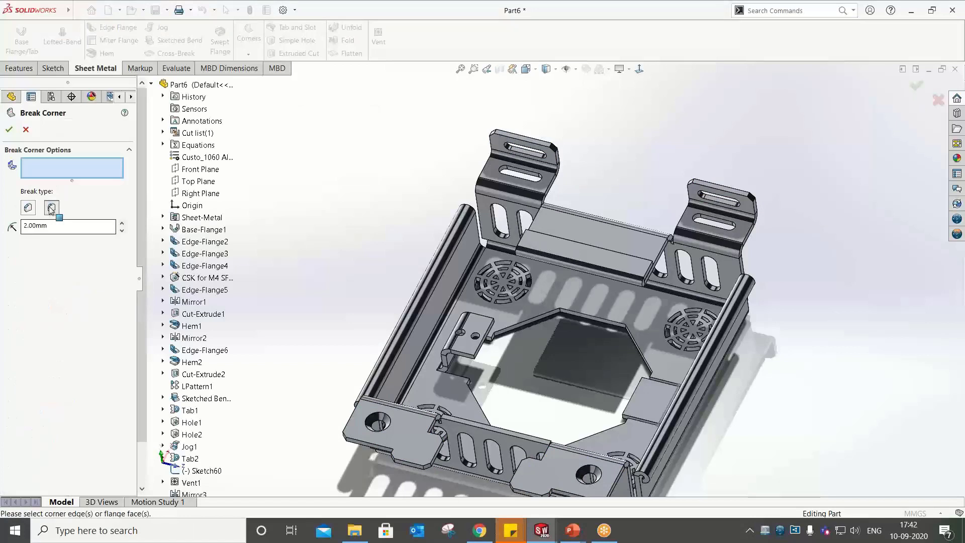
{"action": "left_click", "coordinate": [476, 333]}
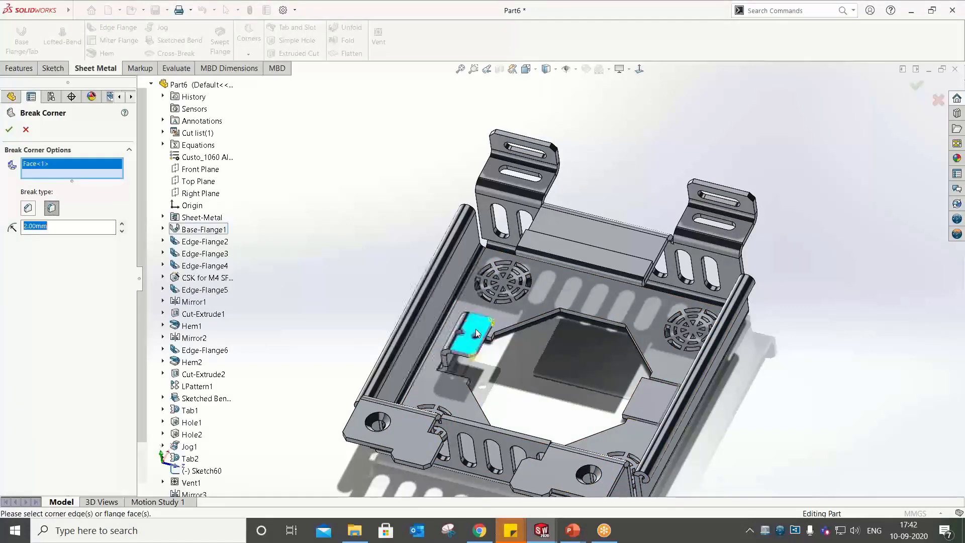
{"action": "left_click", "coordinate": [9, 133]}
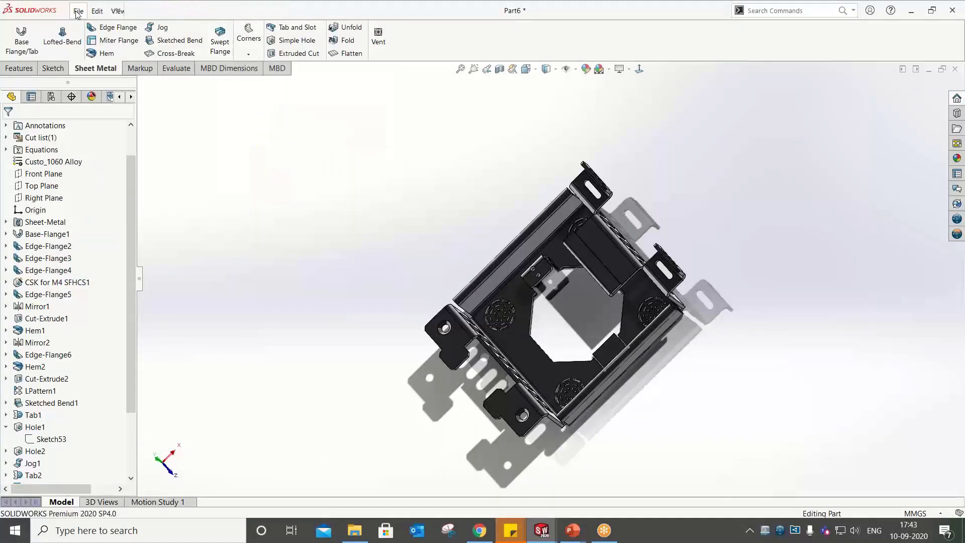
{"action": "left_click", "coordinate": [78, 12]}
{"action": "left_click", "coordinate": [96, 140]}
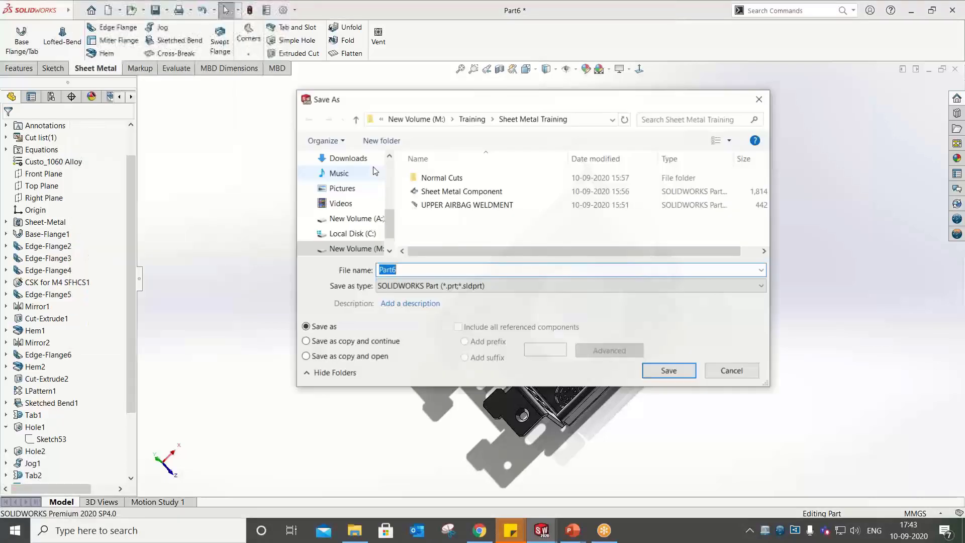
{"action": "mouse_move", "coordinate": [78, 14]}
{"action": "key", "text": "Escape"}
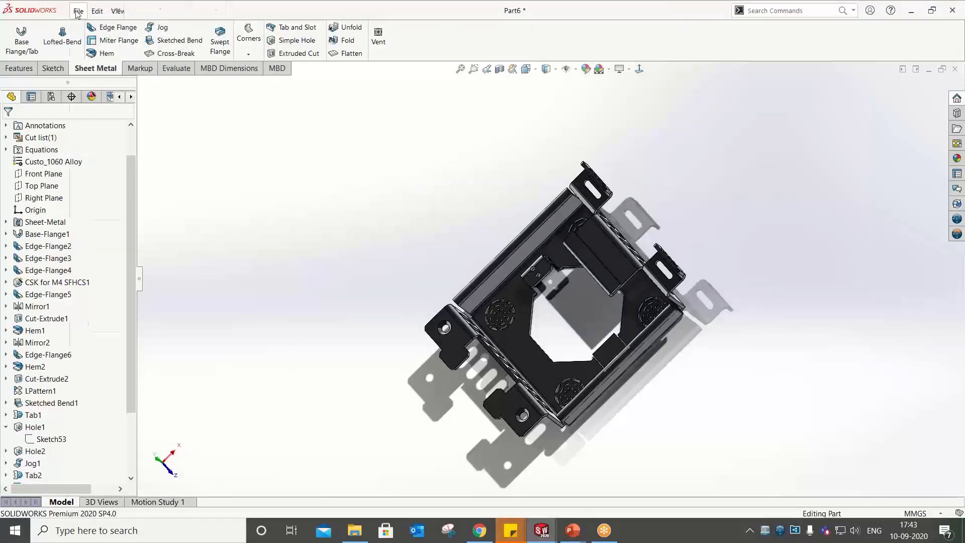
Create a new part and sketch a 250 by 100 mm center rectangle on the Top Plane, centered on the origin
{"action": "left_click", "coordinate": [77, 13]}
{"action": "left_click", "coordinate": [88, 27]}
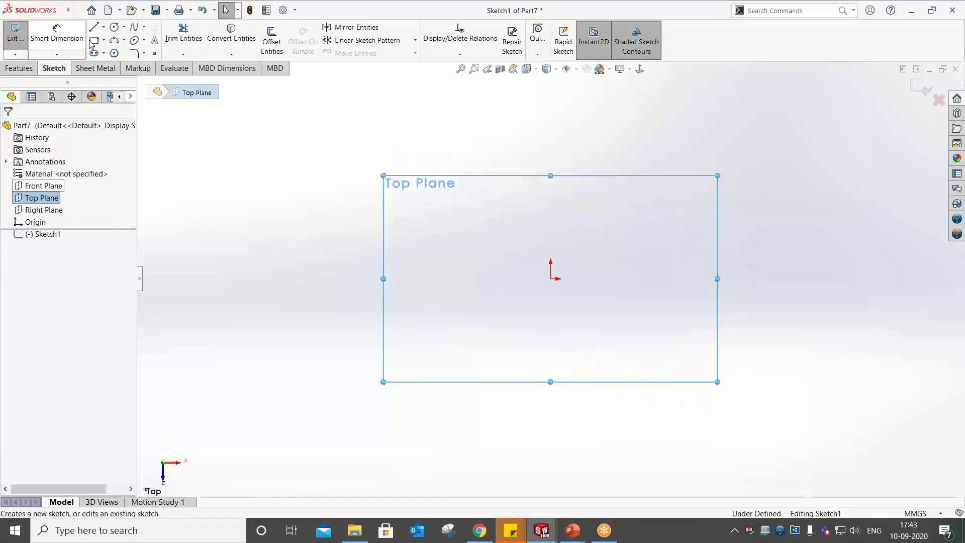
{"action": "left_click", "coordinate": [94, 40]}
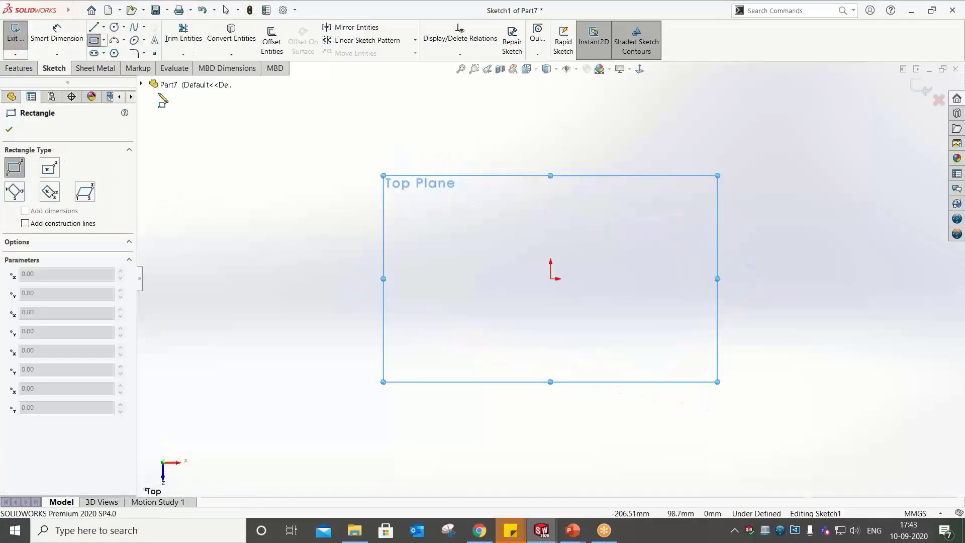
{"action": "left_click", "coordinate": [50, 168]}
{"action": "left_click", "coordinate": [553, 278]}
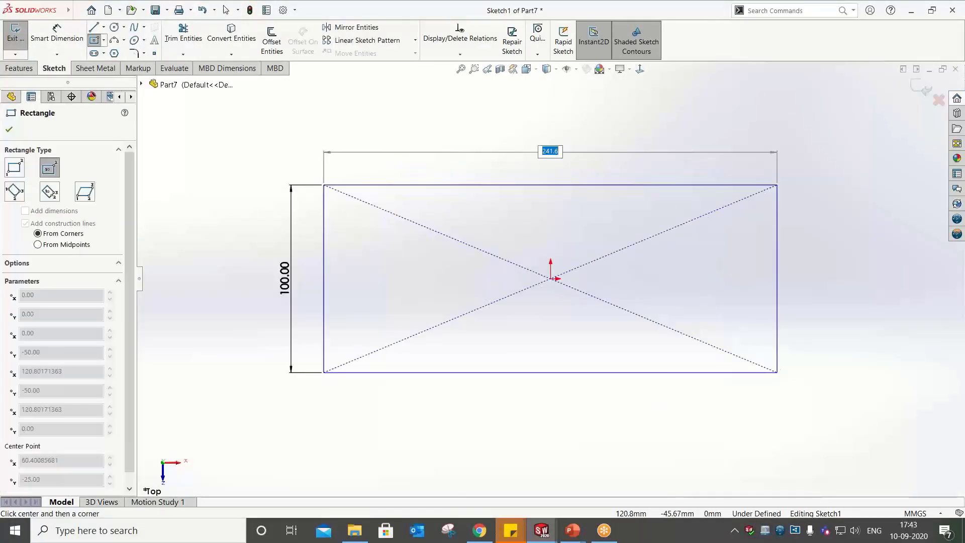
{"action": "type", "text": "250"}
{"action": "key", "text": "Return"}
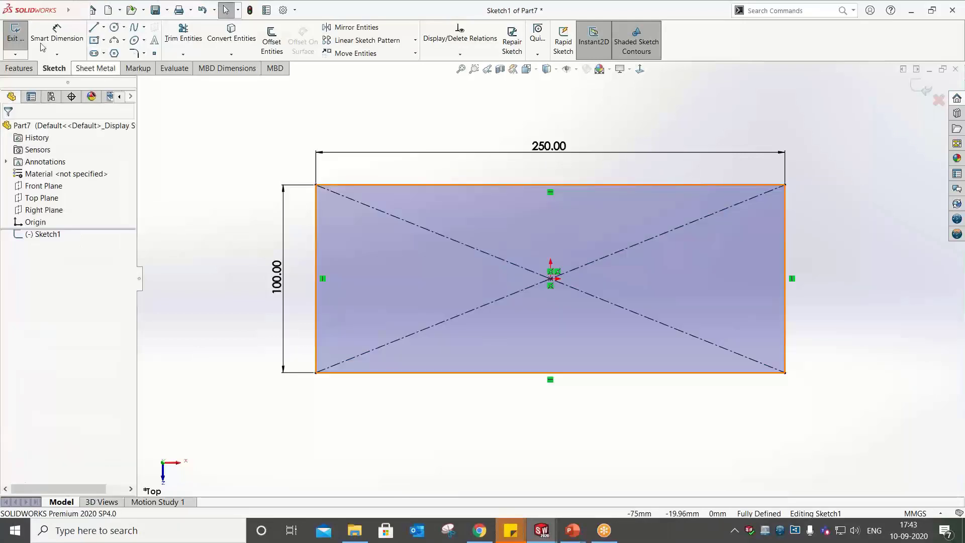
Turn the rectangle into a base flange with a 2 mm thickness
{"action": "left_click", "coordinate": [96, 68]}
{"action": "left_click", "coordinate": [19, 45]}
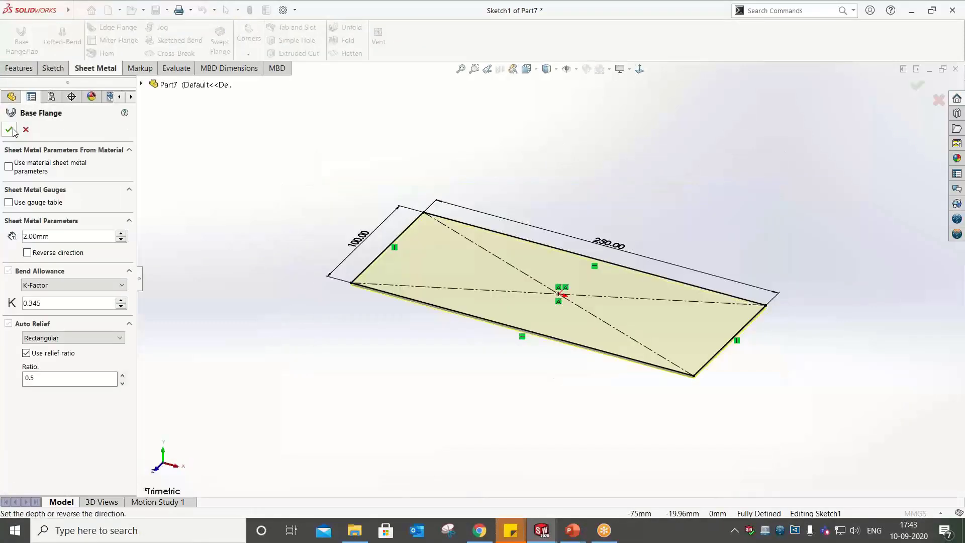
{"action": "key", "text": "Return"}
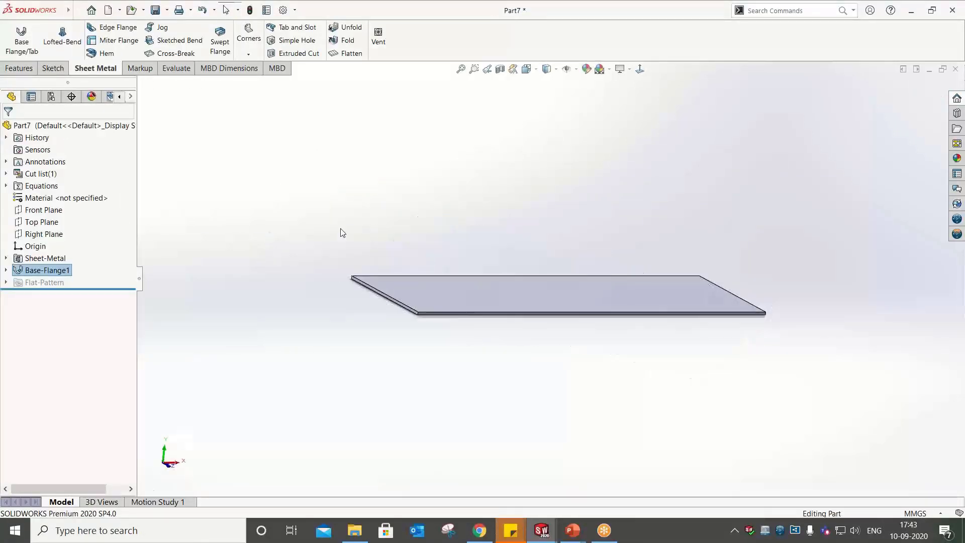
{"action": "left_click", "coordinate": [226, 53]}
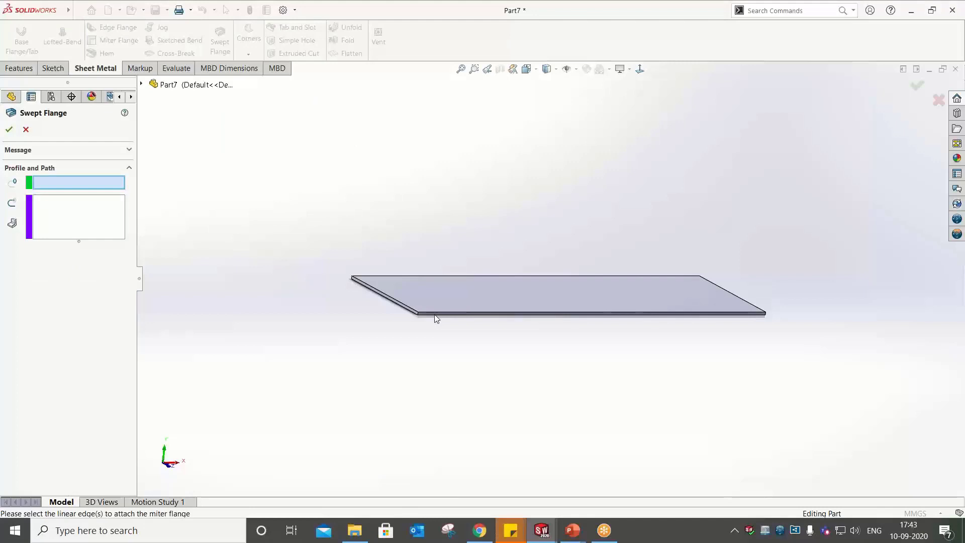
{"action": "left_click", "coordinate": [26, 130]}
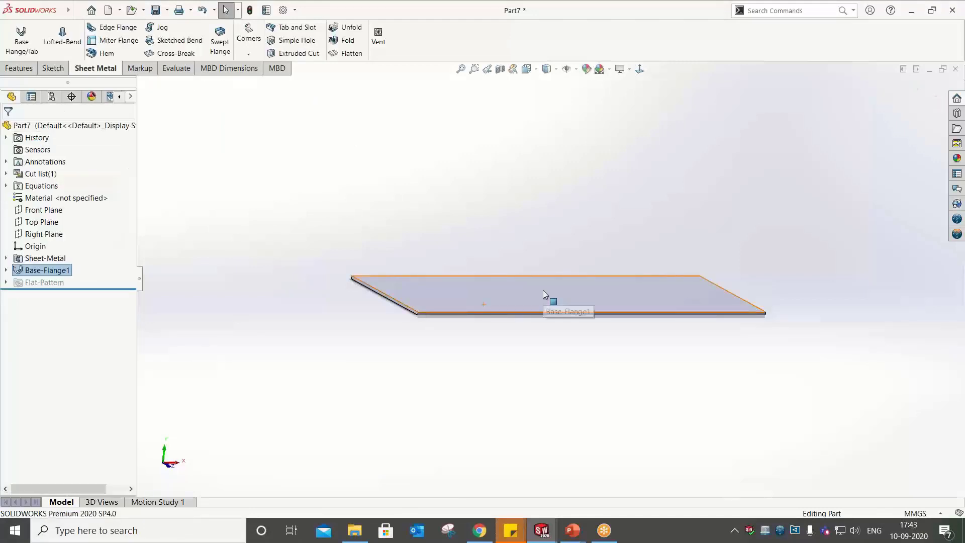
Sketch a 25 mm vertical line on the plate's long side face, rising from the end of the top edge
{"action": "left_click", "coordinate": [481, 314]}
{"action": "scroll", "coordinate": [481, 316], "scroll_direction": "down", "scroll_amount": 3}
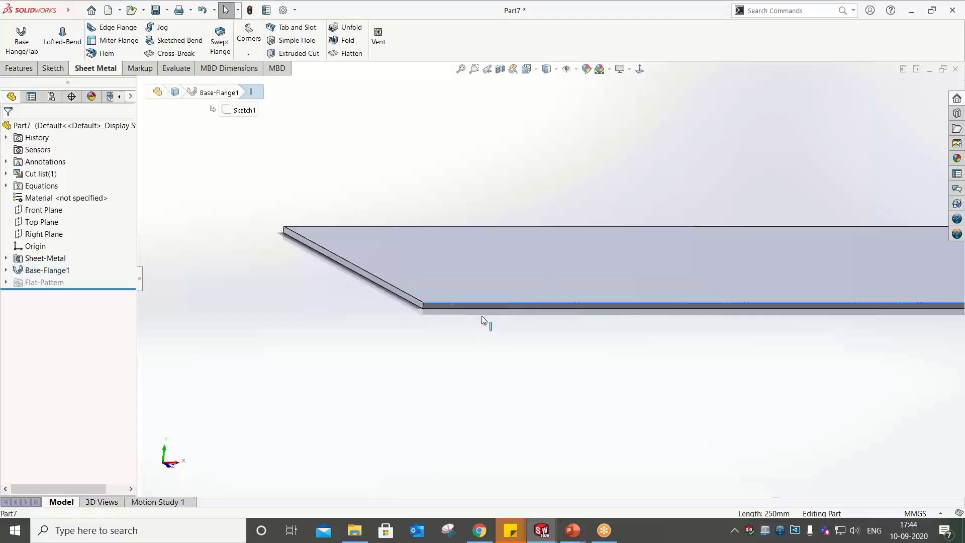
{"action": "scroll", "coordinate": [447, 294], "scroll_direction": "down", "scroll_amount": 3}
{"action": "left_click", "coordinate": [445, 299]}
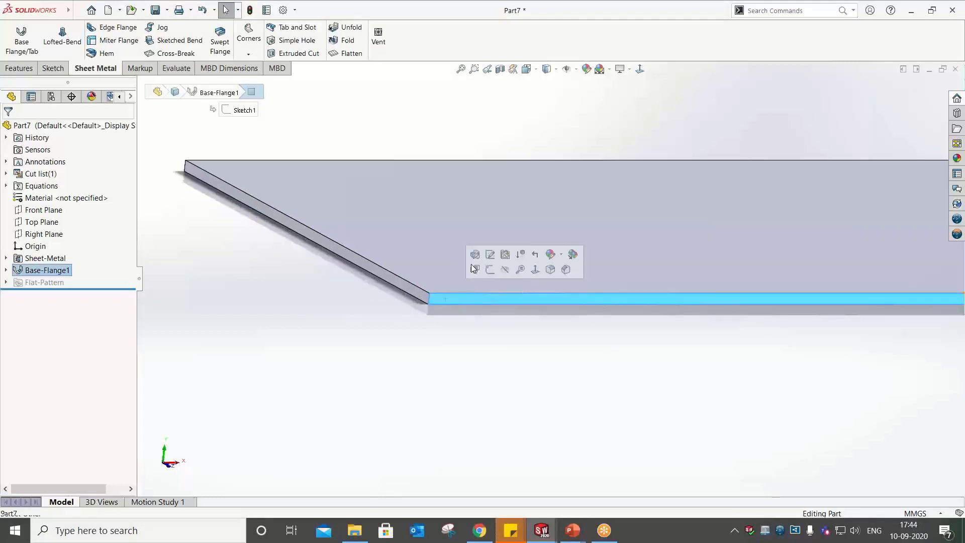
{"action": "left_click", "coordinate": [475, 269]}
{"action": "key", "text": "l"}
{"action": "left_click", "coordinate": [314, 277]}
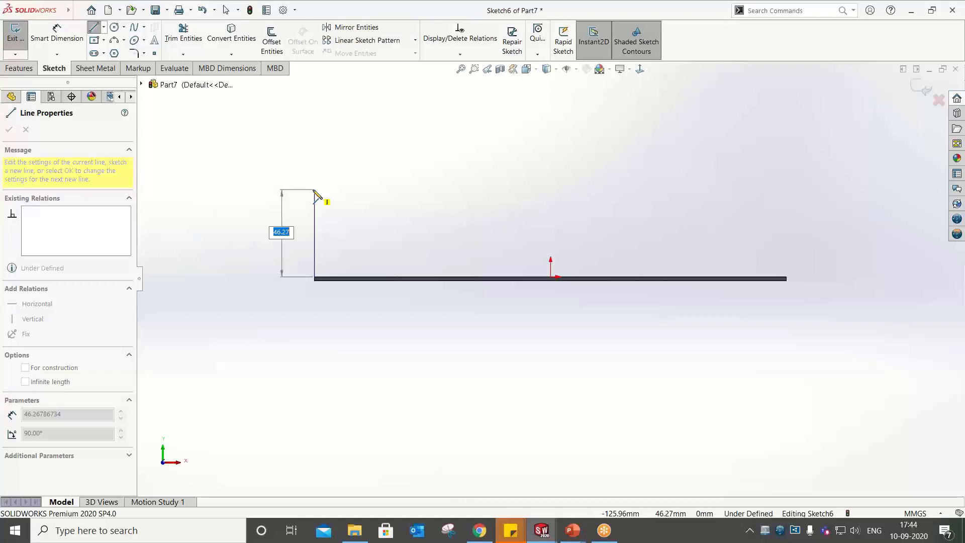
{"action": "type", "text": "25"}
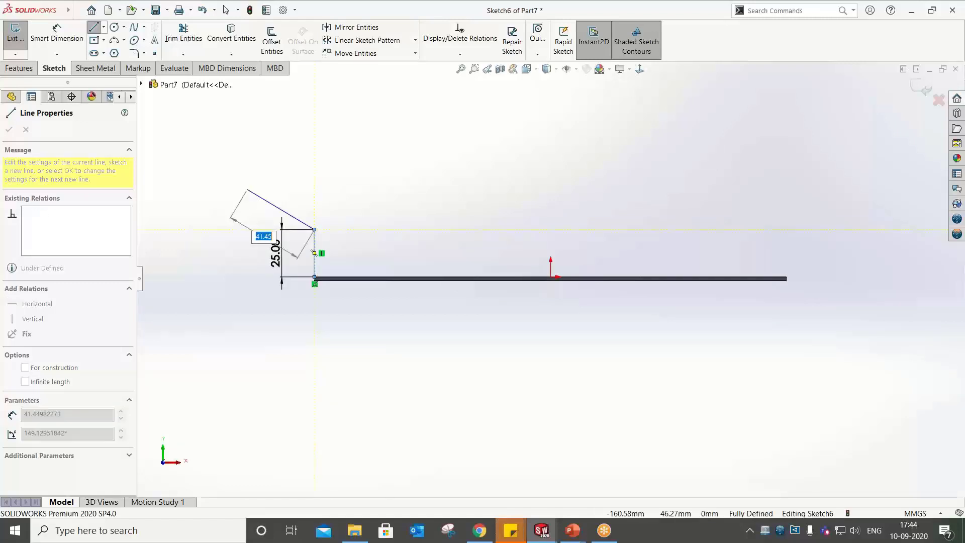
Continue the profile with a 30 mm line sloping outward and upward and a 20 mm horizontal line, and exit the sketch
{"action": "type", "text": "30"}
{"action": "key", "text": "Return"}
{"action": "type", "text": "20"}
{"action": "key", "text": "Return"}
{"action": "left_click", "coordinate": [923, 87]}
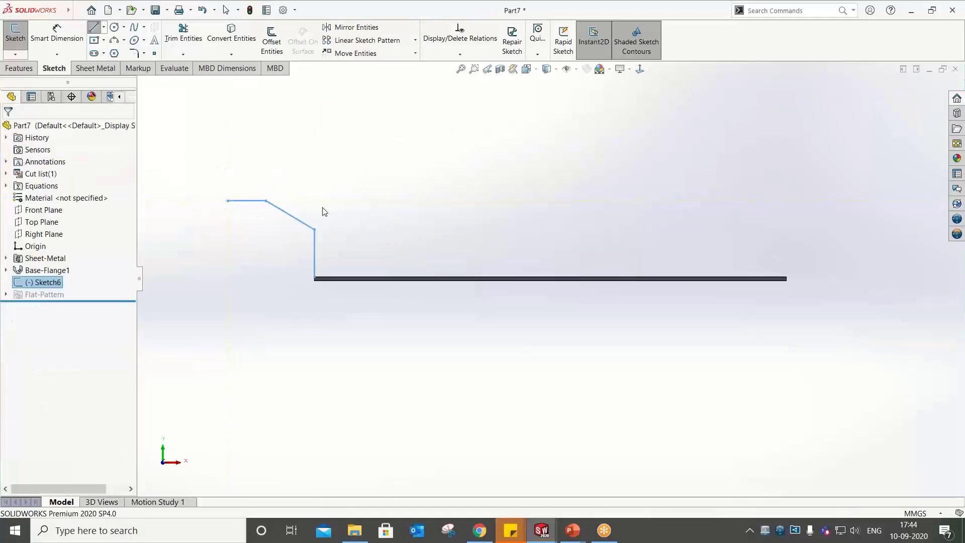
Create a swept flange from the line profile along all four edges of the plate, with a 2 mm bend radius
{"action": "scroll", "coordinate": [372, 212], "scroll_direction": "up", "scroll_amount": 1}
{"action": "middle_click_drag", "start_coordinate": [409, 213], "coordinate": [347, 249]}
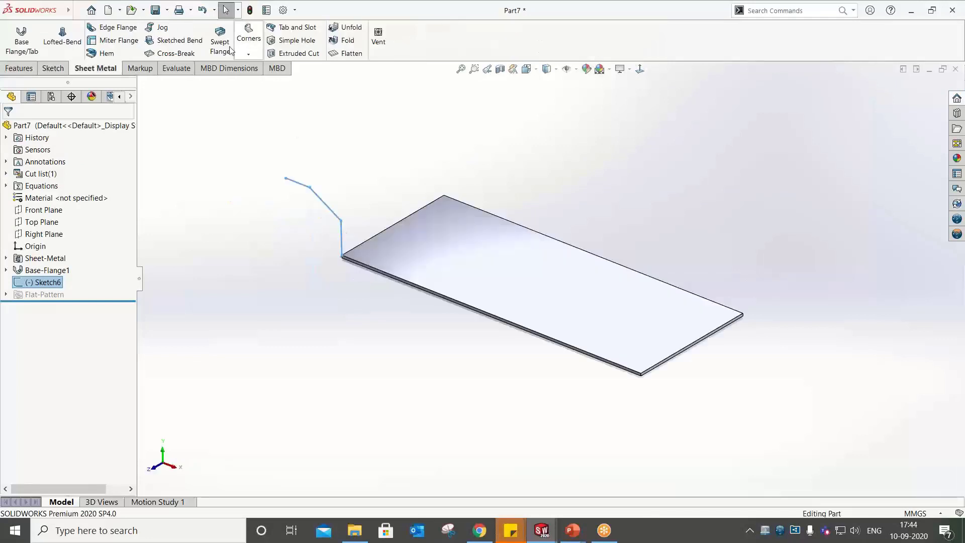
{"action": "left_click", "coordinate": [231, 51]}
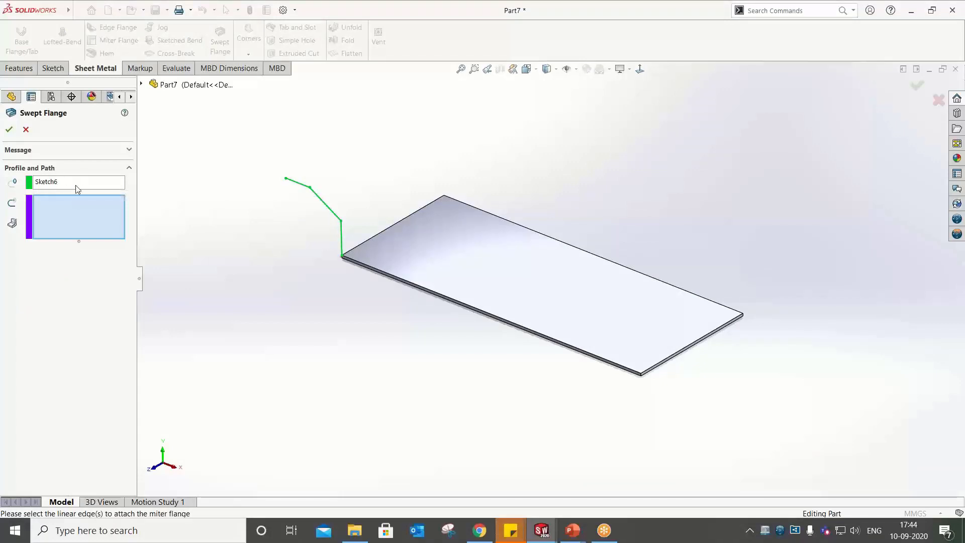
{"action": "left_click", "coordinate": [382, 237]}
{"action": "left_click", "coordinate": [469, 205]}
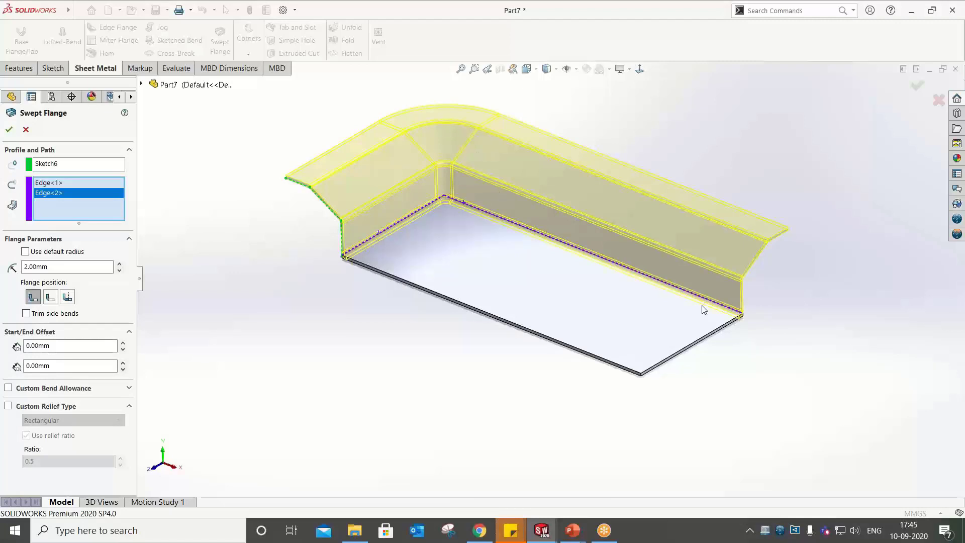
{"action": "left_click", "coordinate": [731, 321]}
{"action": "left_click", "coordinate": [541, 334]}
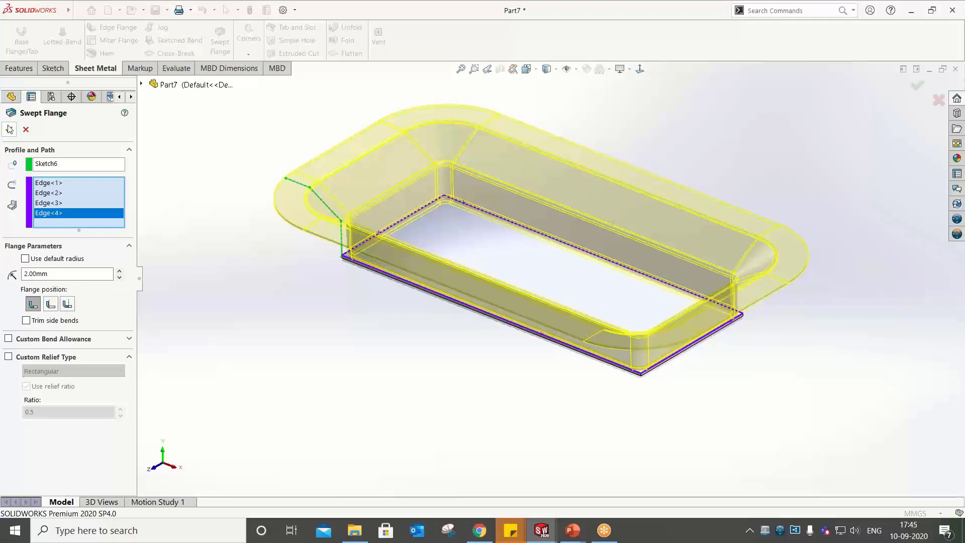
{"action": "left_click", "coordinate": [9, 129]}
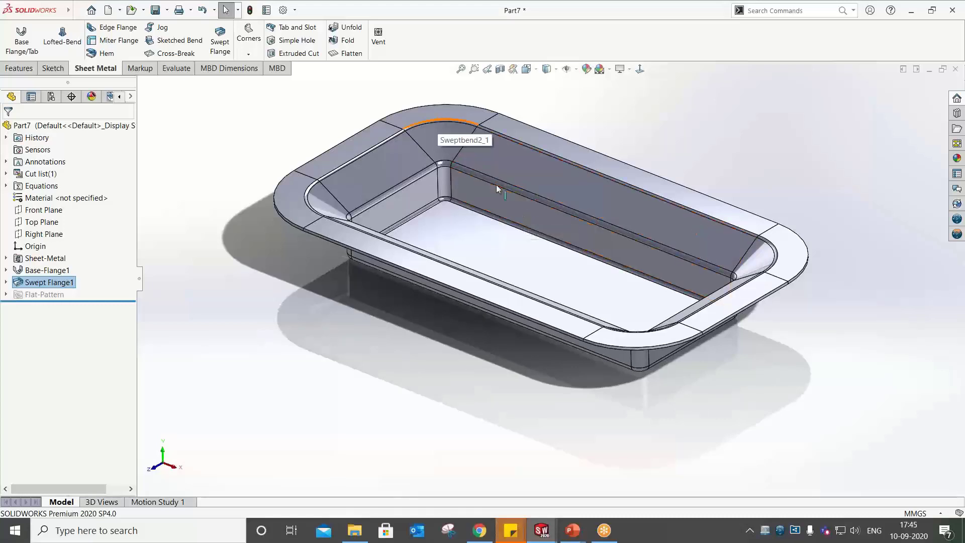
{"action": "middle_click_drag", "start_coordinate": [496, 185], "coordinate": [603, 172]}
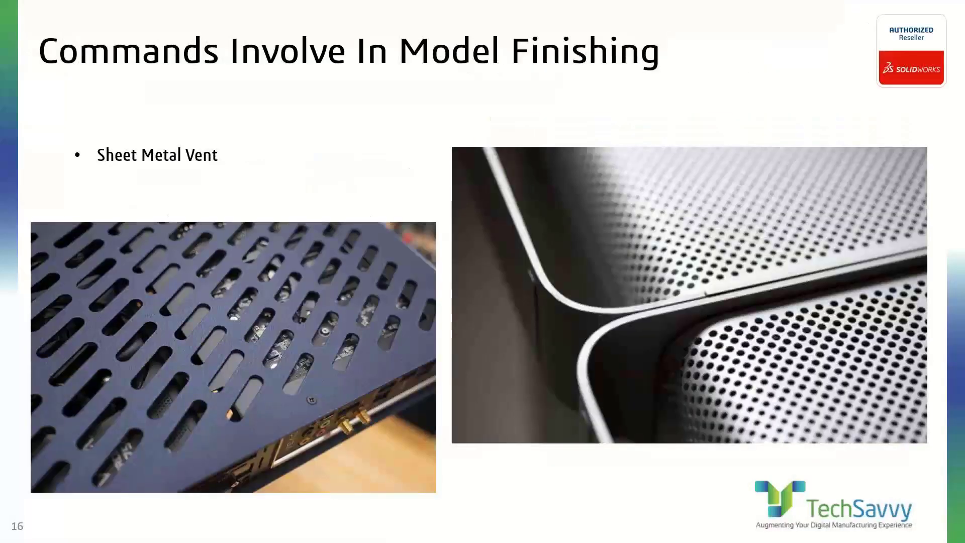
{"action": "key", "text": "alt+Tab"}
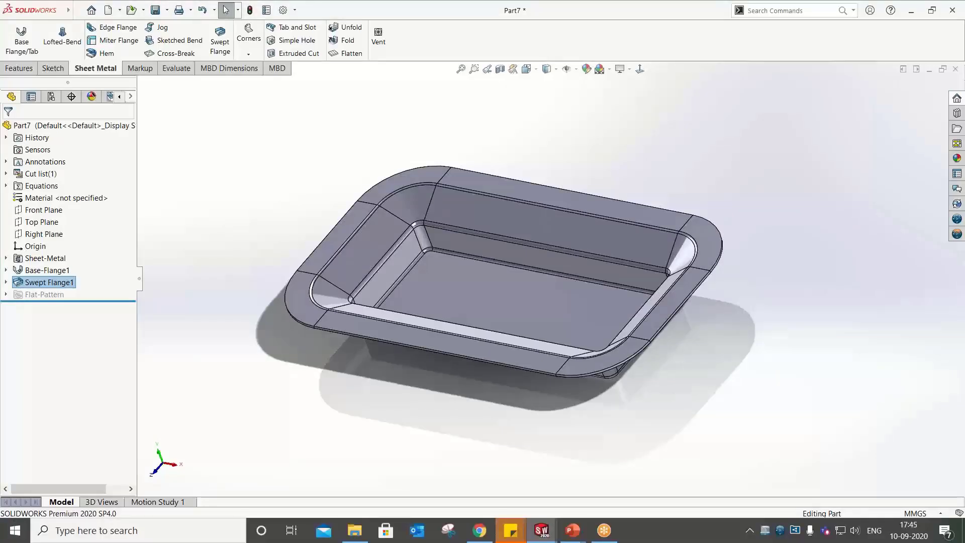
Close the tray part and expand the cut list of the UPPER AIRBAG WELDMENT part
{"action": "left_click", "coordinate": [955, 69]}
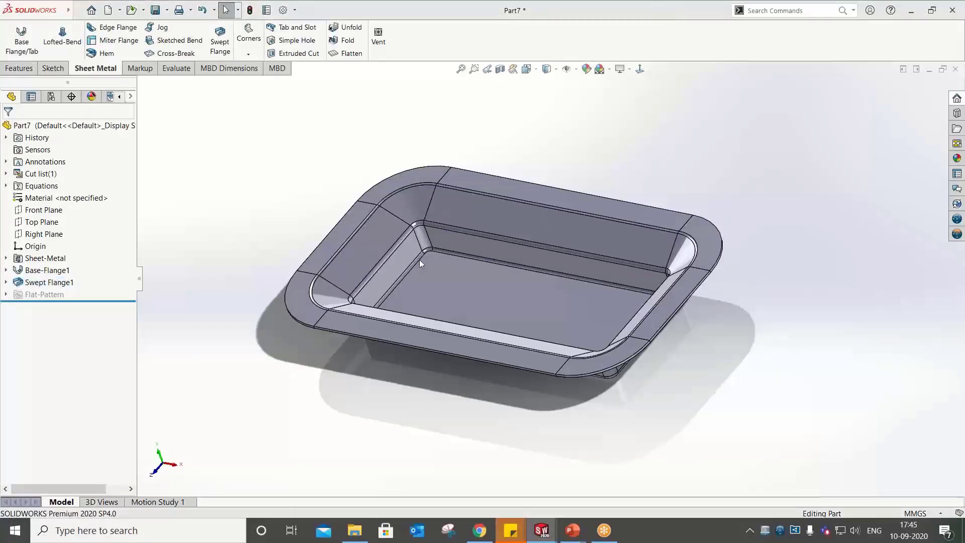
{"action": "left_click", "coordinate": [436, 274]}
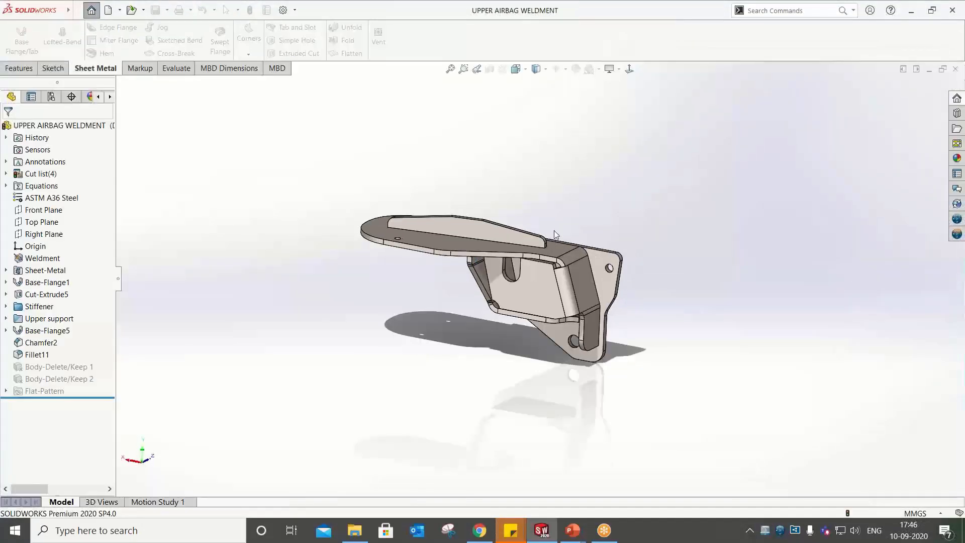
{"action": "middle_click_drag", "start_coordinate": [583, 264], "coordinate": [466, 349]}
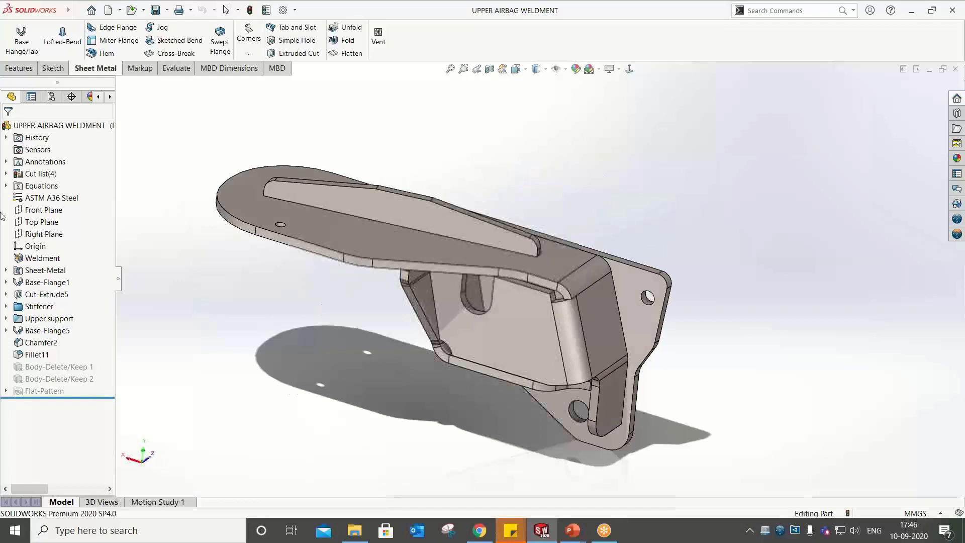
{"action": "left_click", "coordinate": [6, 173]}
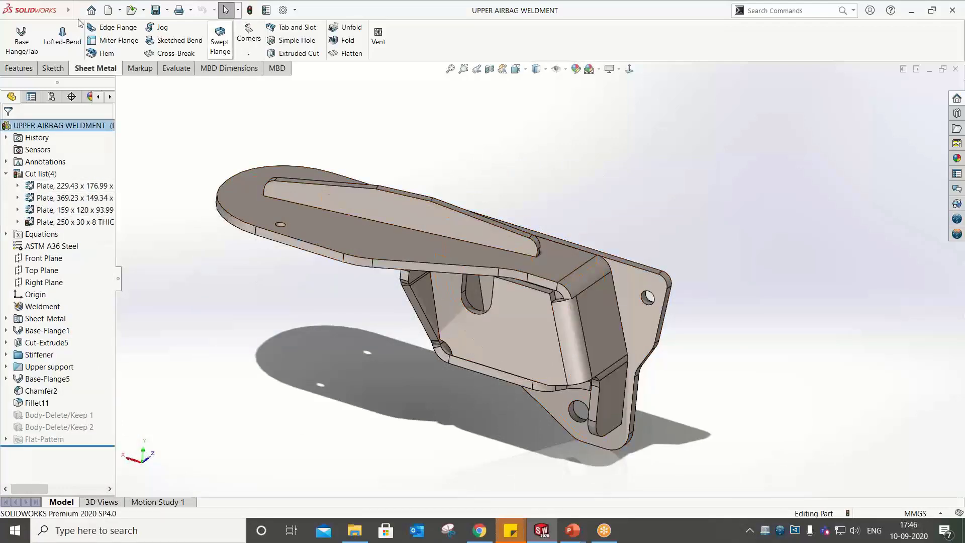
{"action": "mouse_move", "coordinate": [68, 17]}
{"action": "left_click", "coordinate": [118, 11]}
{"action": "mouse_move", "coordinate": [142, 10]}
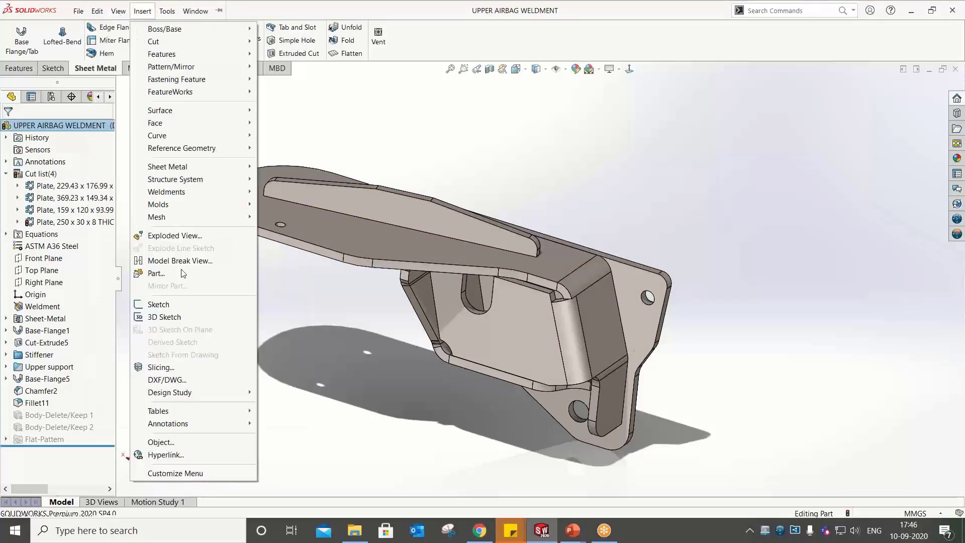
{"action": "left_click", "coordinate": [180, 236]}
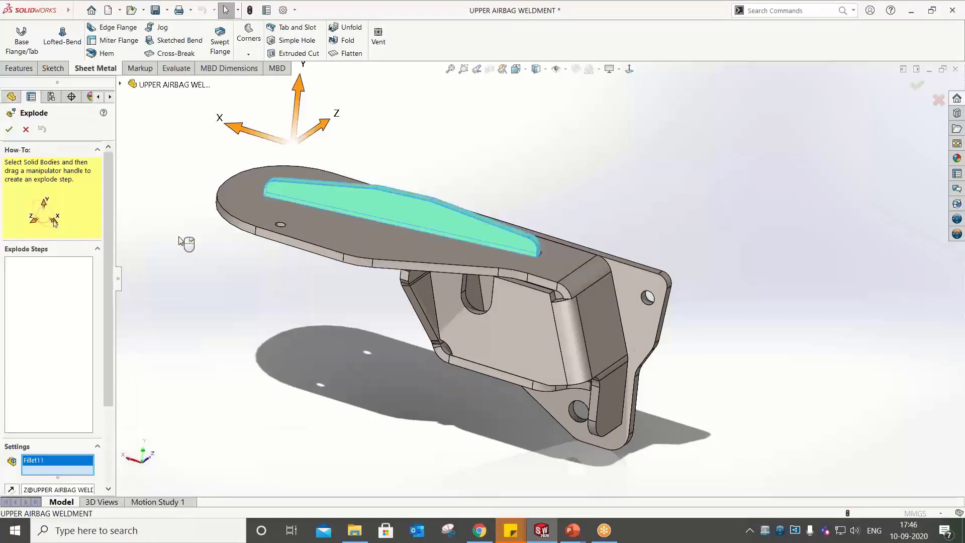
{"action": "left_click_drag", "start_coordinate": [297, 89], "coordinate": [322, 7]}
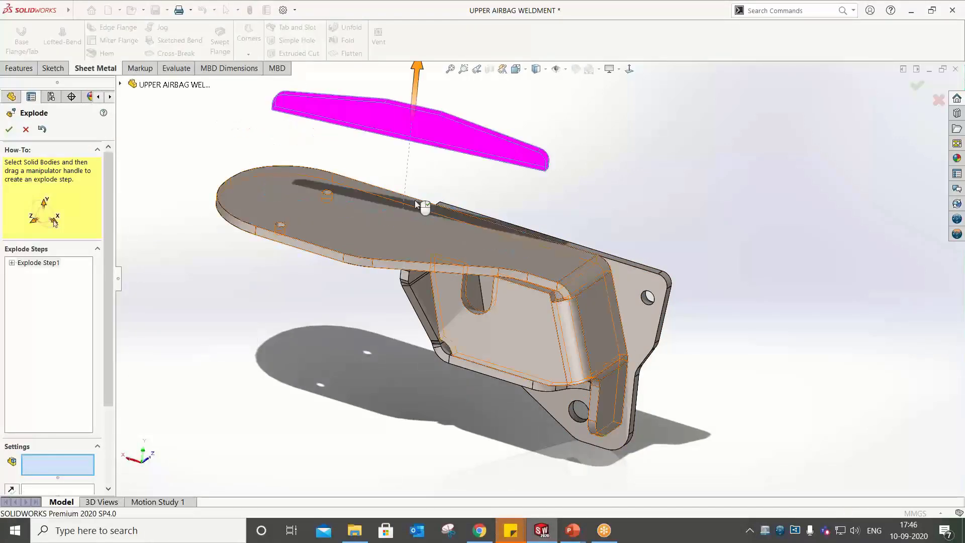
{"action": "middle_click_drag", "start_coordinate": [424, 208], "coordinate": [391, 104]}
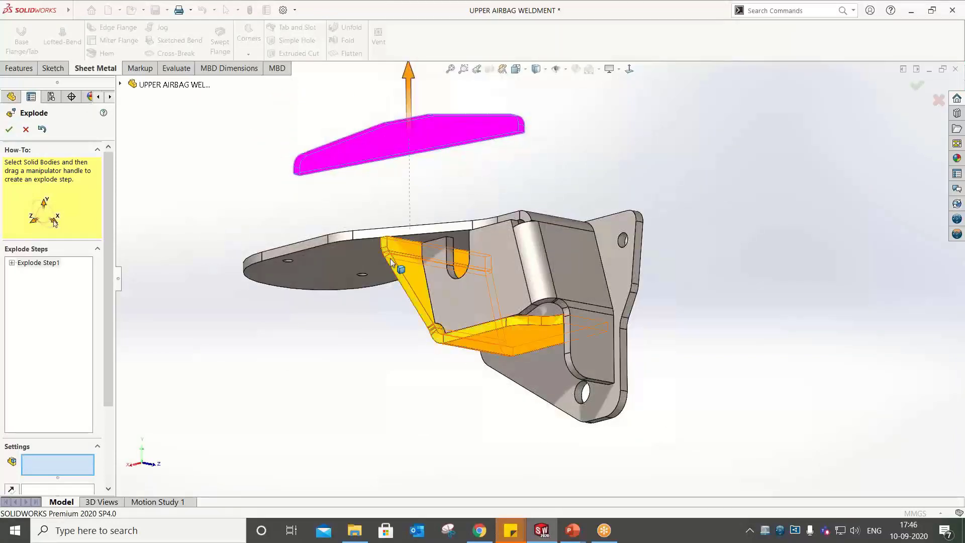
{"action": "left_click", "coordinate": [24, 131]}
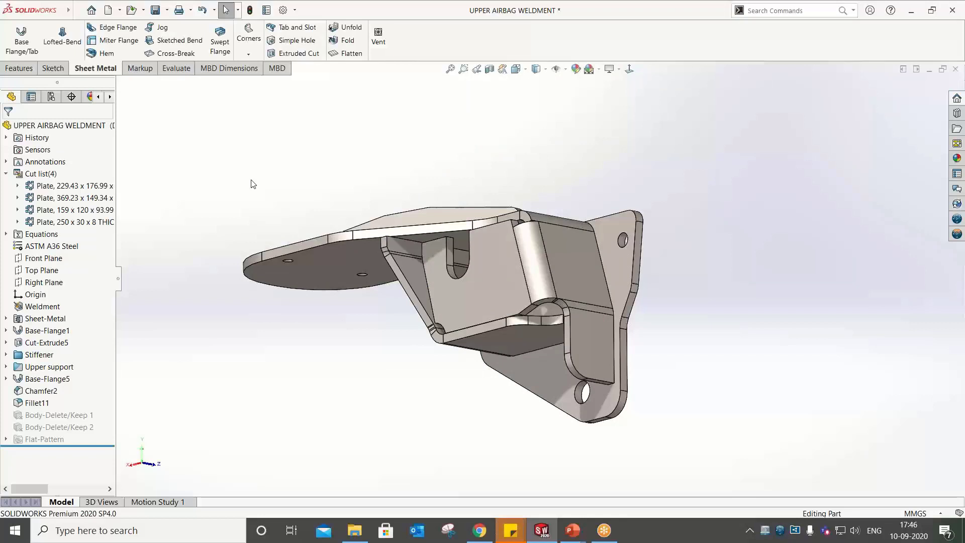
{"action": "middle_click_drag", "start_coordinate": [432, 170], "coordinate": [447, 274]}
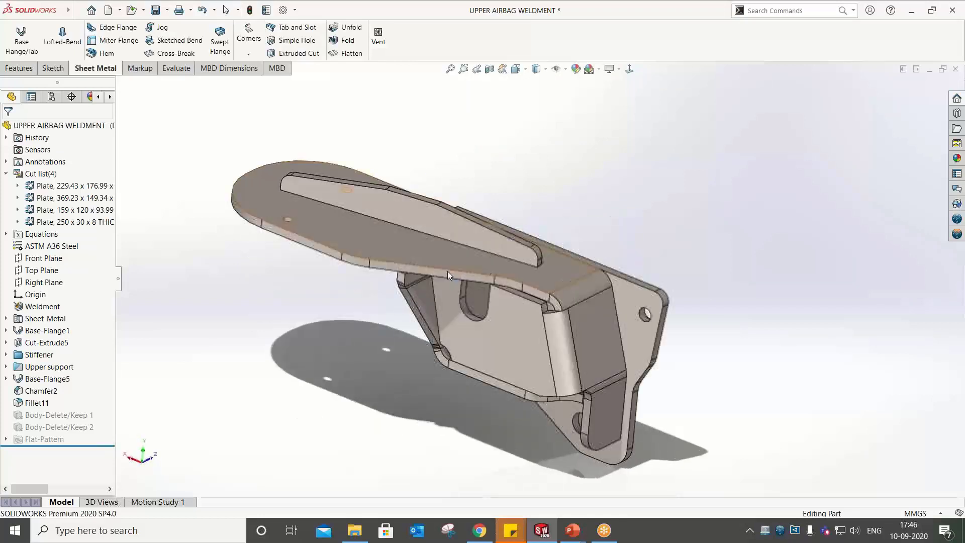
Start a Tab and Slot feature from the stiffener's long lower edge to the underside face of the upper plate
{"action": "left_click", "coordinate": [296, 30]}
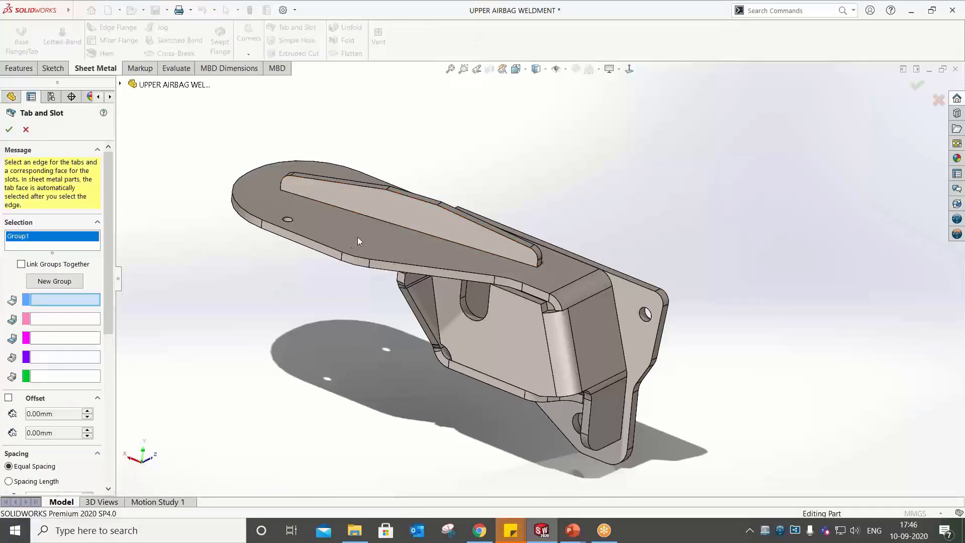
{"action": "left_click", "coordinate": [375, 218]}
{"action": "middle_click_drag", "start_coordinate": [375, 218], "coordinate": [330, 256]}
{"action": "left_click", "coordinate": [329, 256]}
{"action": "scroll", "coordinate": [312, 260], "scroll_direction": "down", "scroll_amount": 5}
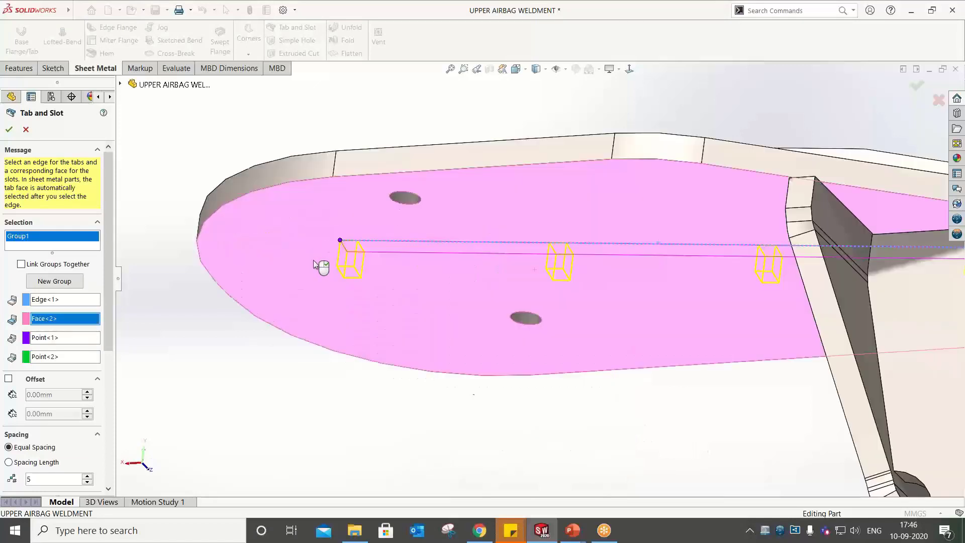
{"action": "scroll", "coordinate": [313, 260], "scroll_direction": "down", "scroll_amount": 4}
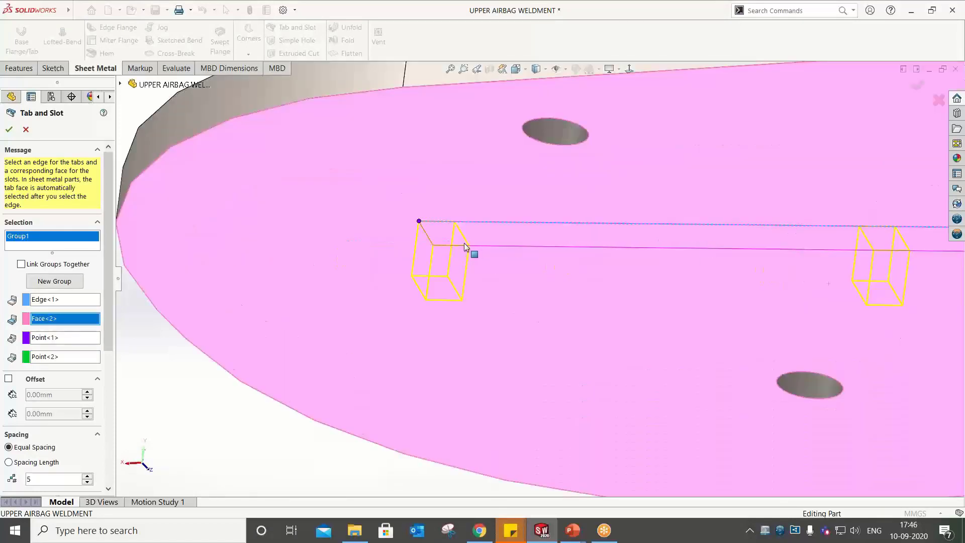
Set the tab length to 10 mm with 8 equally spaced tabs and create the tabs and slots
{"action": "left_click_drag", "start_coordinate": [108, 338], "coordinate": [112, 458]}
{"action": "left_click_drag", "start_coordinate": [58, 319], "coordinate": [11, 321]}
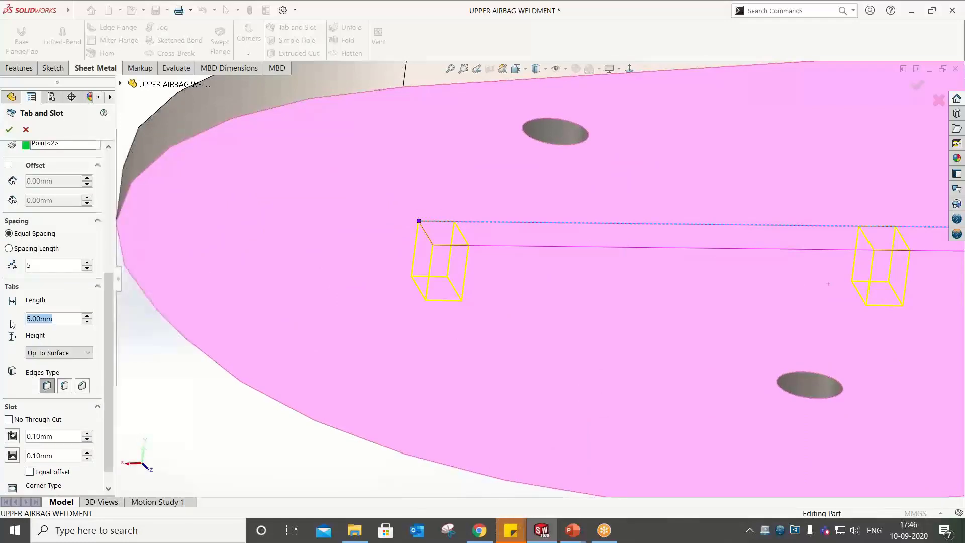
{"action": "type", "text": "10"}
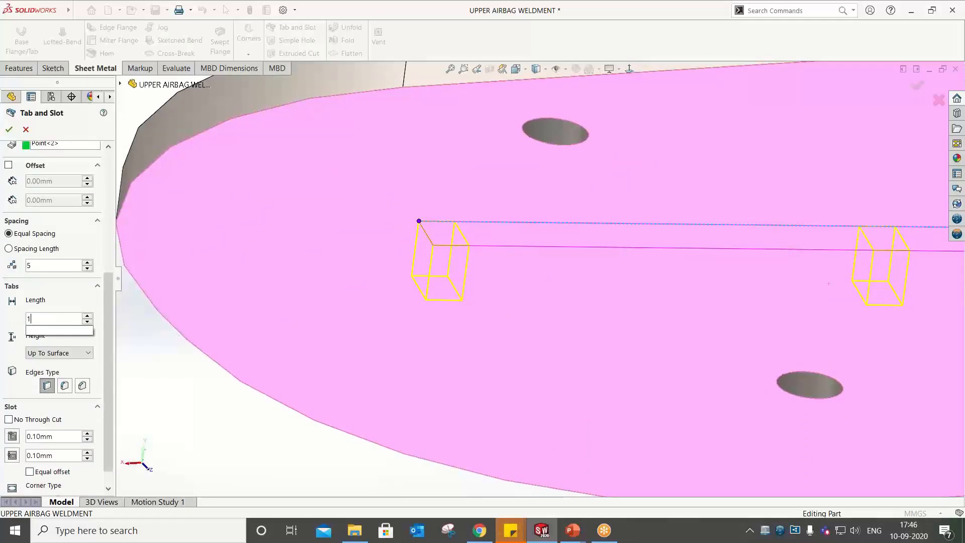
{"action": "key", "text": "Return"}
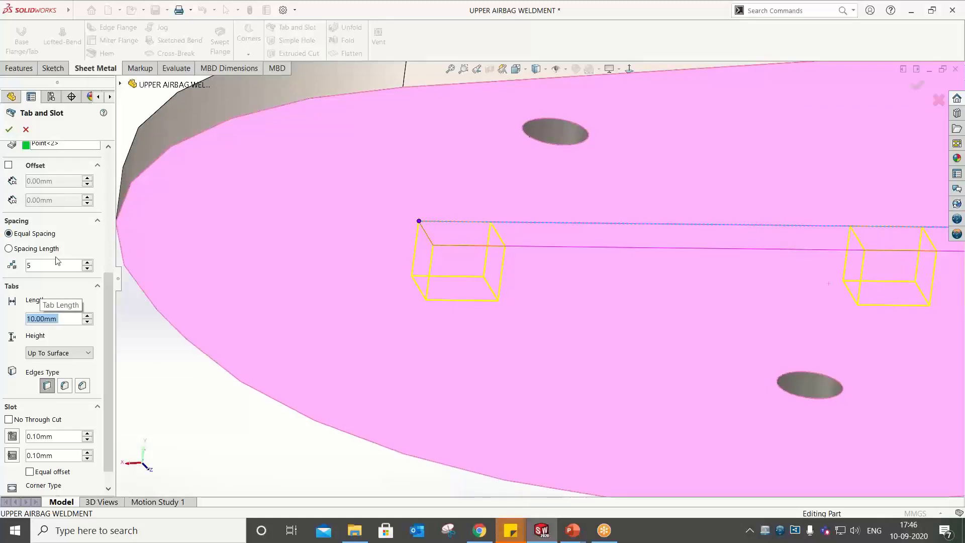
{"action": "left_click", "coordinate": [88, 263]}
{"action": "left_click", "coordinate": [88, 264]}
{"action": "left_click", "coordinate": [88, 263]}
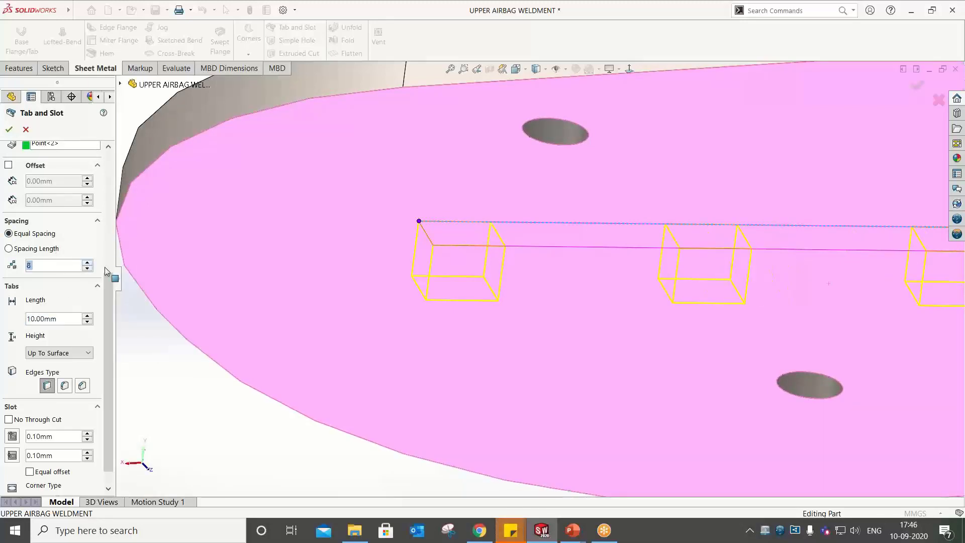
{"action": "scroll", "coordinate": [429, 347], "scroll_direction": "up", "scroll_amount": 5}
{"action": "scroll", "coordinate": [429, 348], "scroll_direction": "up", "scroll_amount": 3}
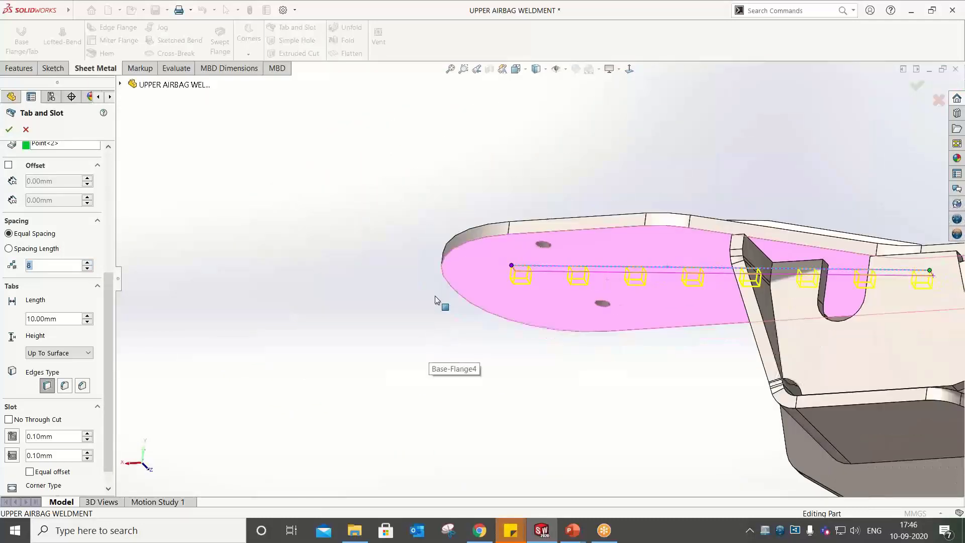
{"action": "scroll", "coordinate": [101, 249], "scroll_direction": "up", "scroll_amount": 5}
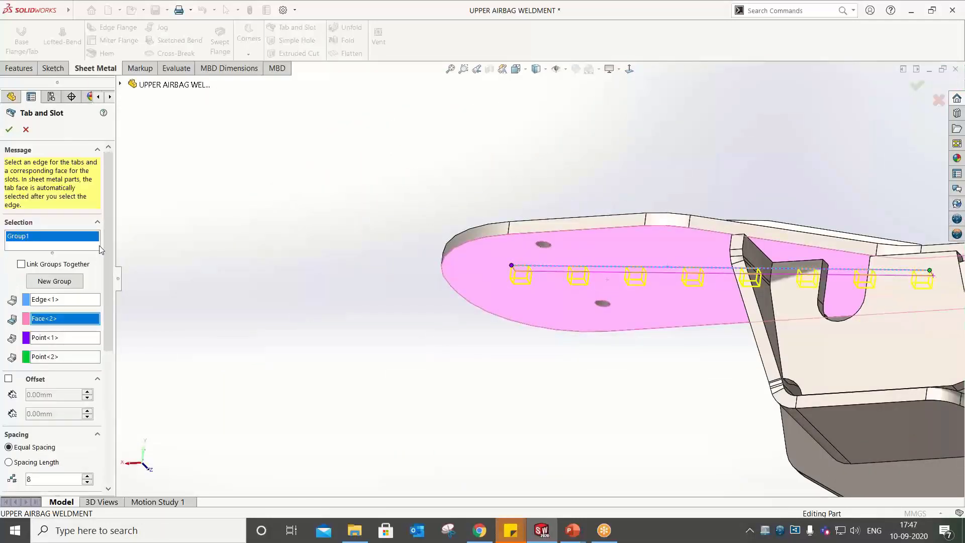
{"action": "left_click", "coordinate": [9, 129]}
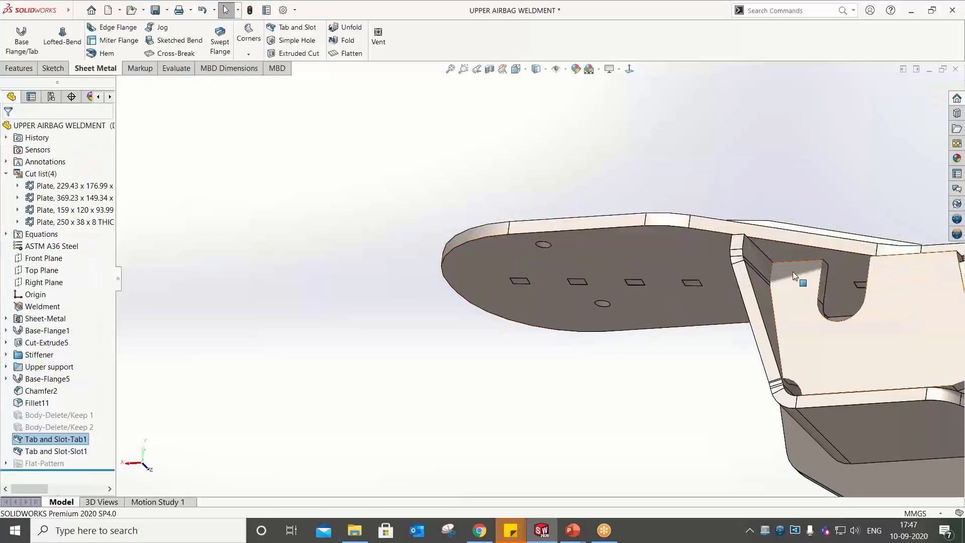
Create an exploded view lifting the stiffener off the upper plate to inspect the tabs and slots, then collapse it
{"action": "middle_click_drag", "start_coordinate": [792, 272], "coordinate": [571, 398]}
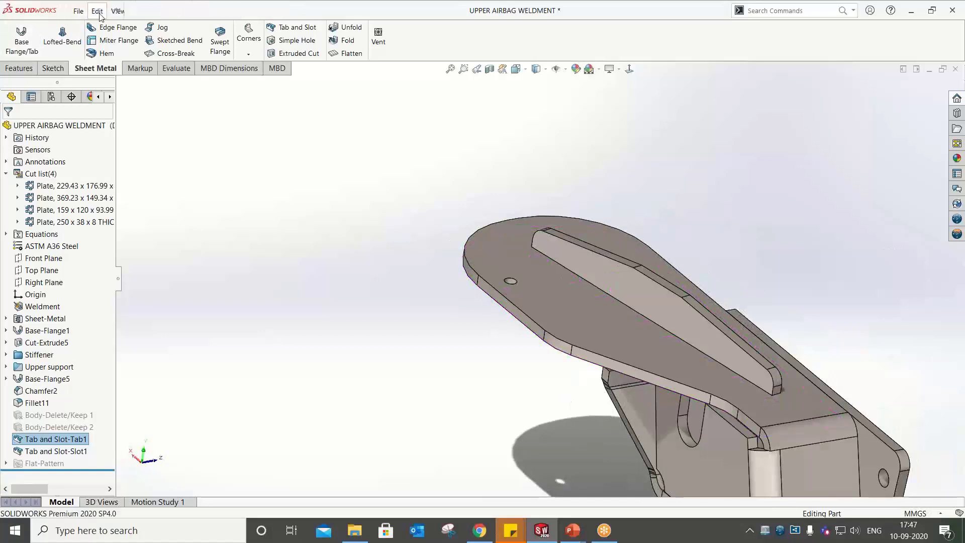
{"action": "left_click", "coordinate": [99, 12]}
{"action": "mouse_move", "coordinate": [142, 11]}
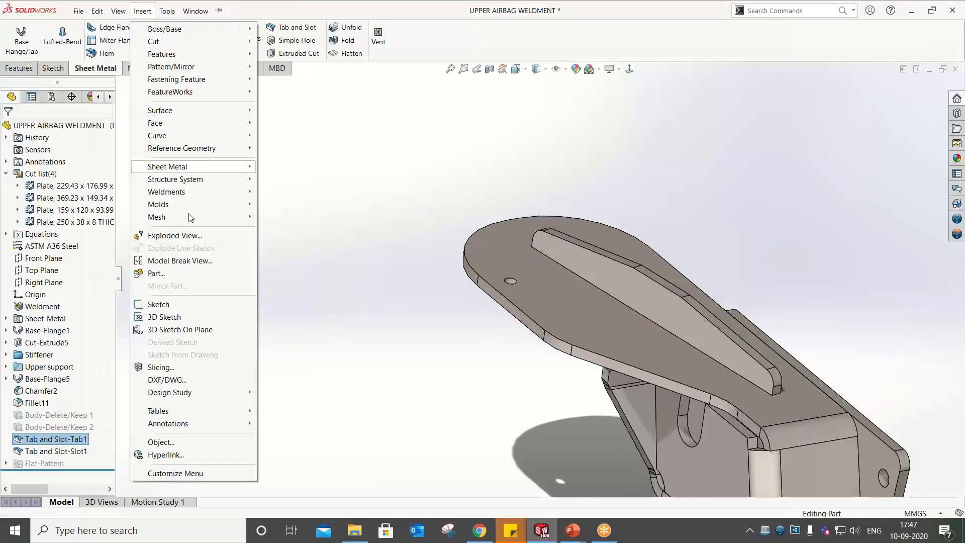
{"action": "left_click", "coordinate": [649, 304]}
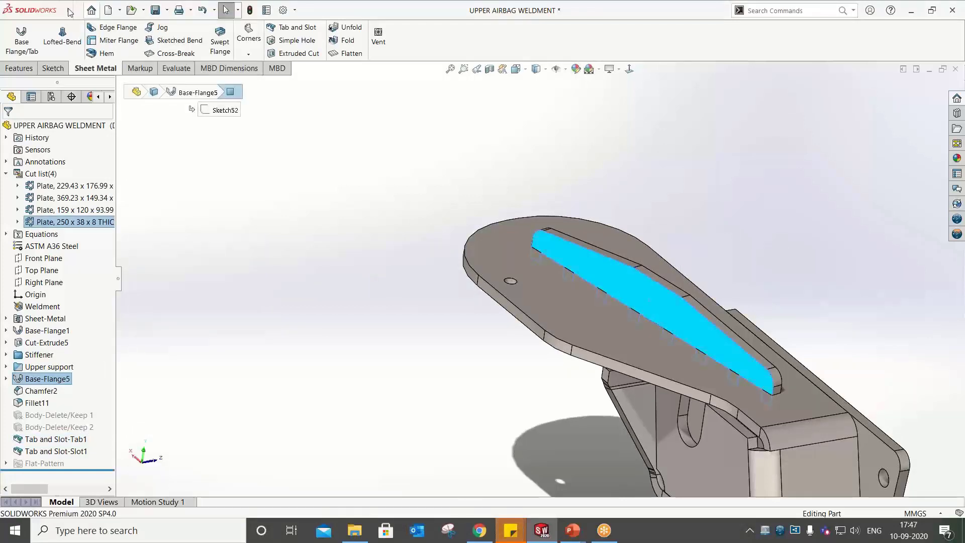
{"action": "left_click", "coordinate": [142, 11]}
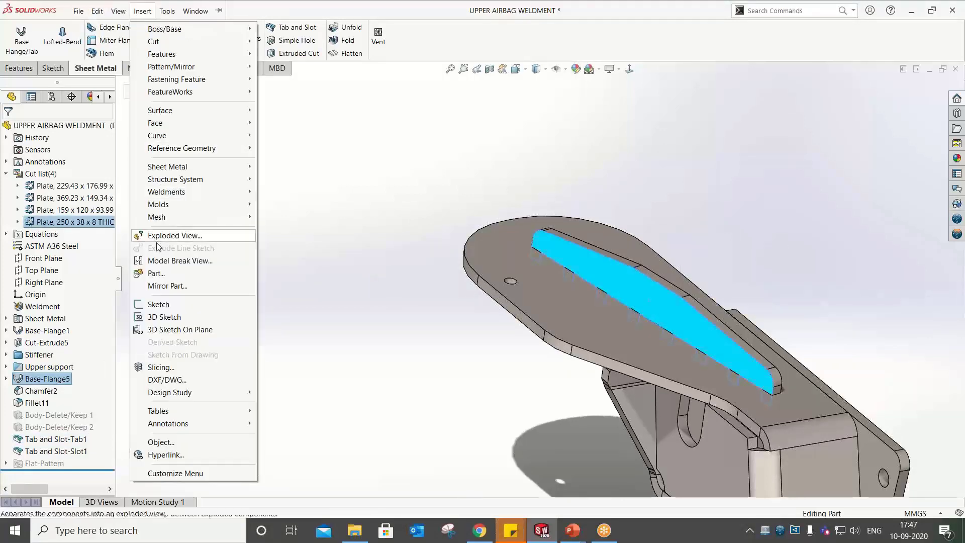
{"action": "left_click", "coordinate": [158, 236]}
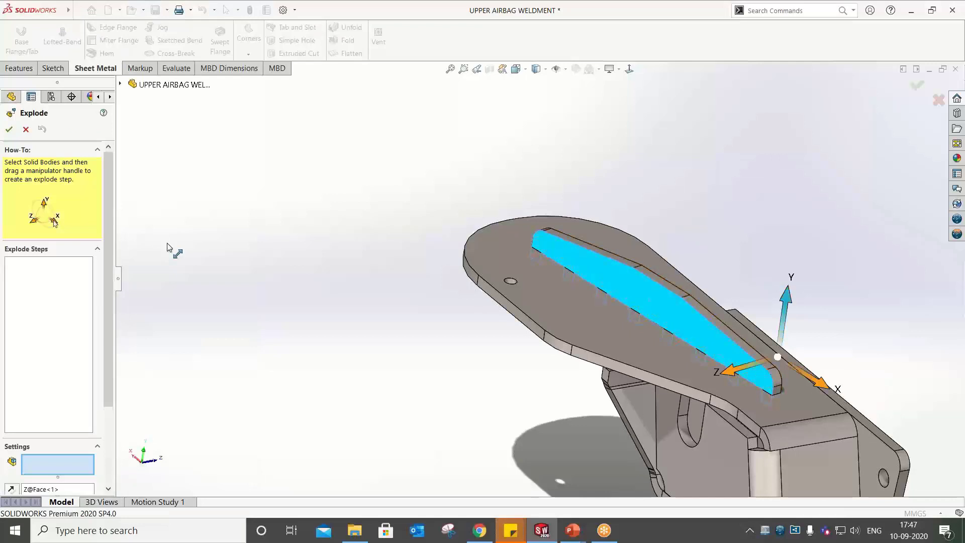
{"action": "left_click", "coordinate": [652, 303]}
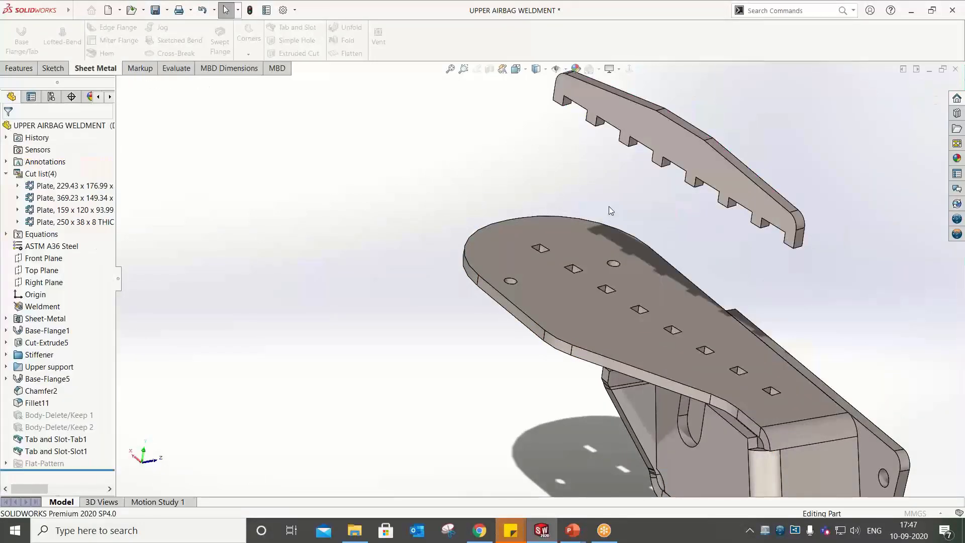
{"action": "middle_click_drag", "start_coordinate": [608, 207], "coordinate": [645, 201]}
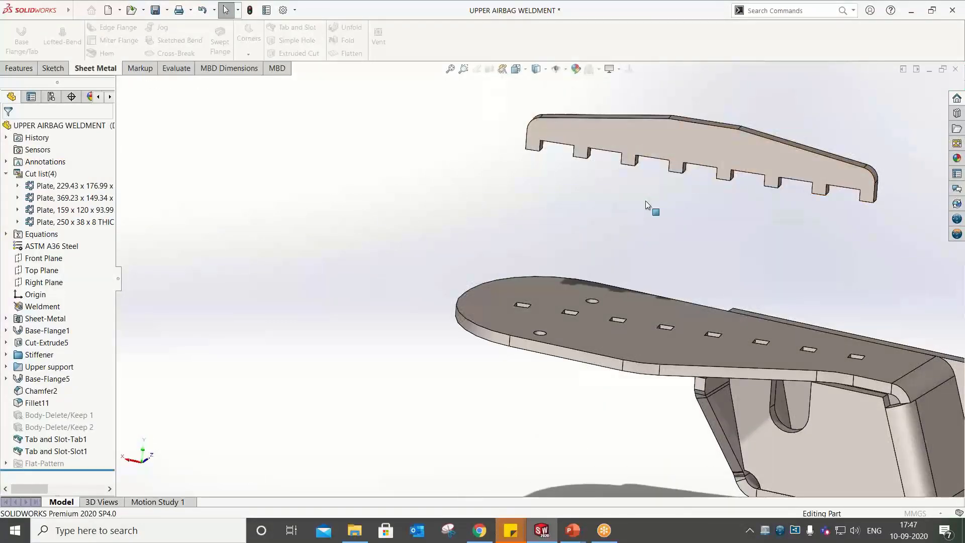
{"action": "middle_click_drag", "start_coordinate": [852, 182], "coordinate": [626, 421]}
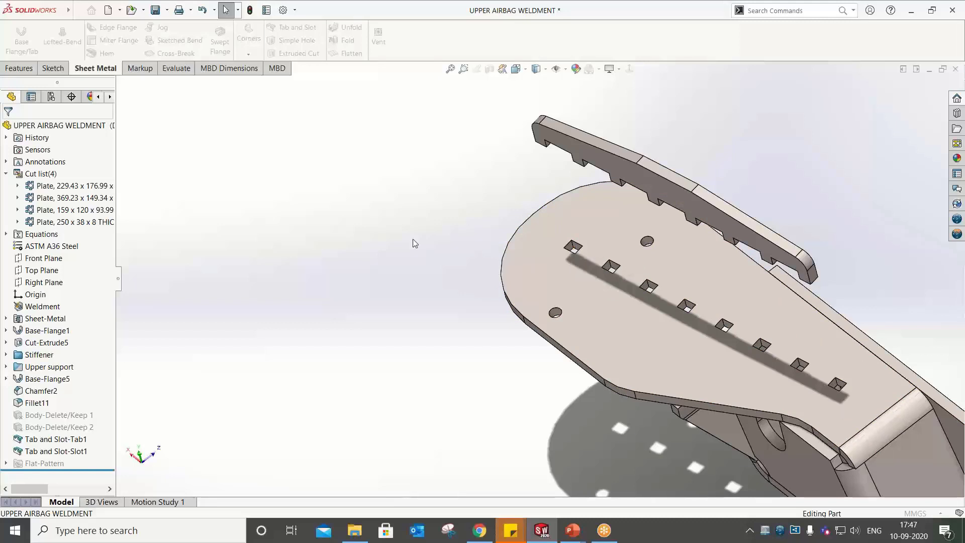
{"action": "scroll", "coordinate": [427, 255], "scroll_direction": "up", "scroll_amount": 3}
{"action": "mouse_move", "coordinate": [782, 422]}
{"action": "middle_mouse_down"}
{"action": "mouse_move", "coordinate": [764, 389]}
{"action": "mouse_move", "coordinate": [796, 412]}
{"action": "middle_mouse_up"}
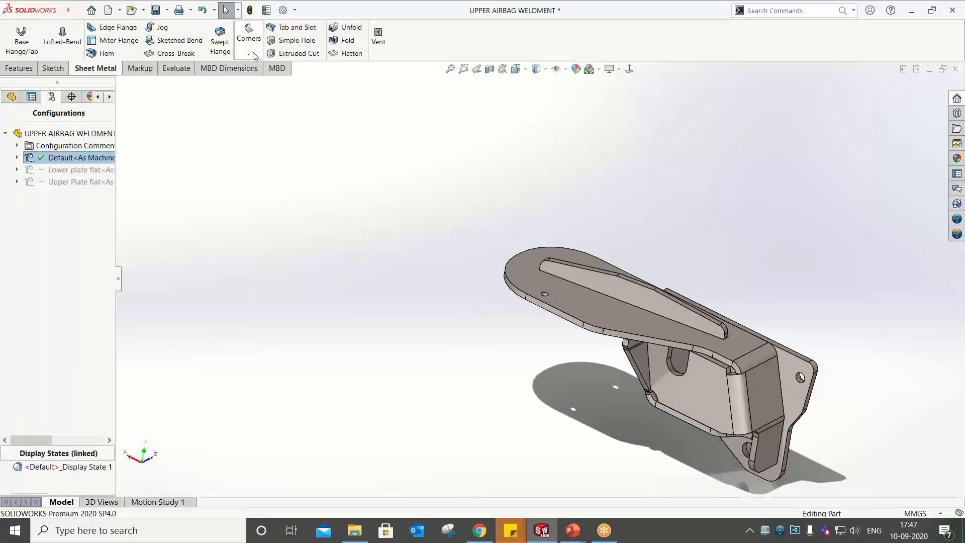
Start a Corner Relief and replace the preselected scope body with the bent upper plate that carries the slots
{"action": "left_click", "coordinate": [249, 53]}
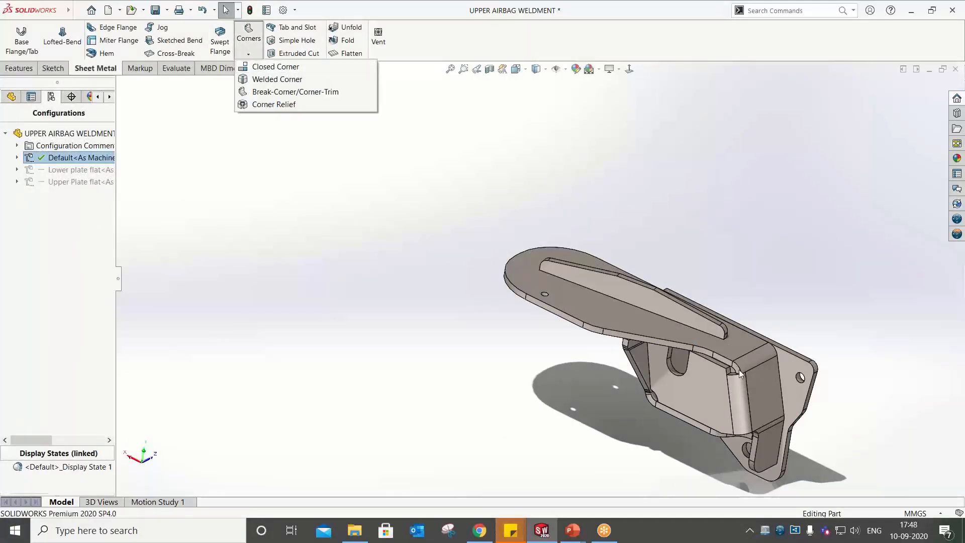
{"action": "scroll", "coordinate": [653, 351], "scroll_direction": "down", "scroll_amount": 10}
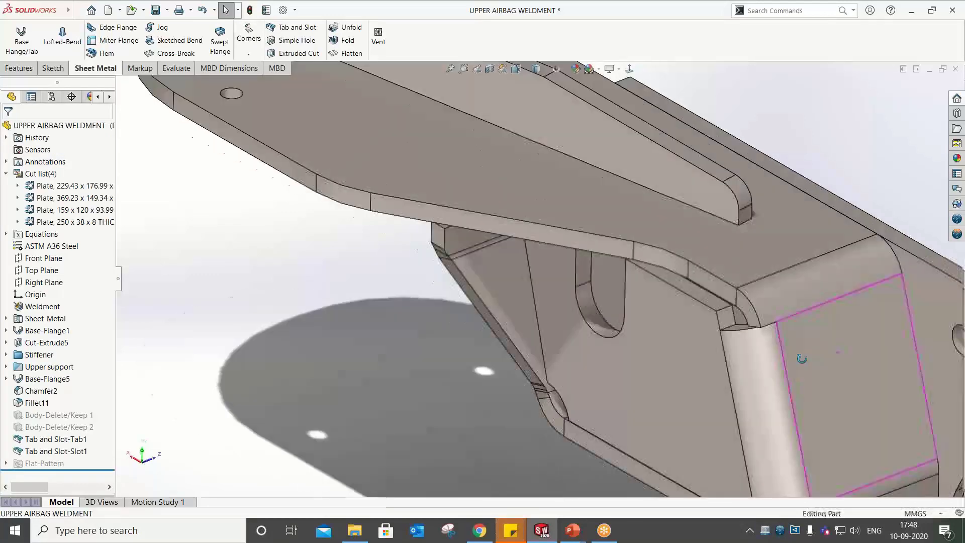
{"action": "middle_click_drag", "start_coordinate": [802, 358], "coordinate": [739, 332]}
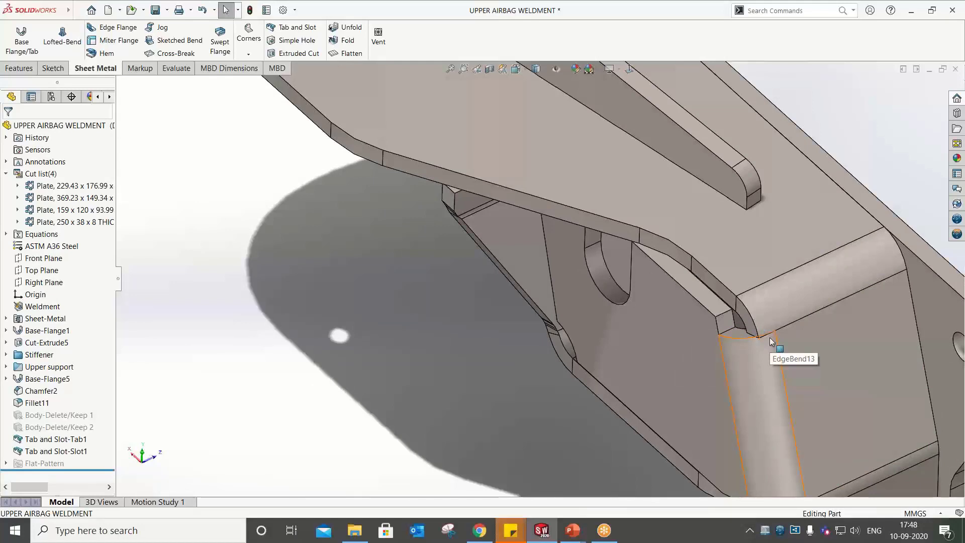
{"action": "left_click", "coordinate": [248, 50]}
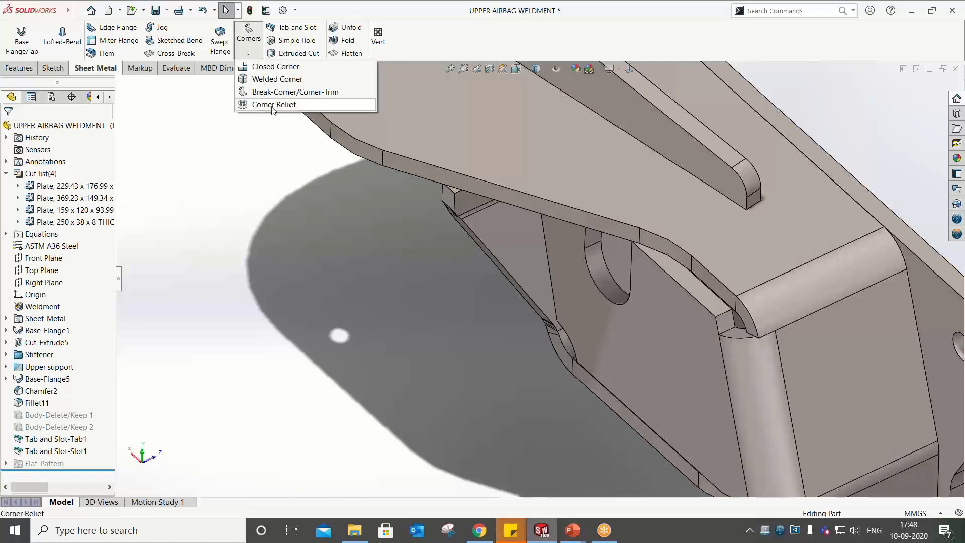
{"action": "left_click", "coordinate": [273, 105]}
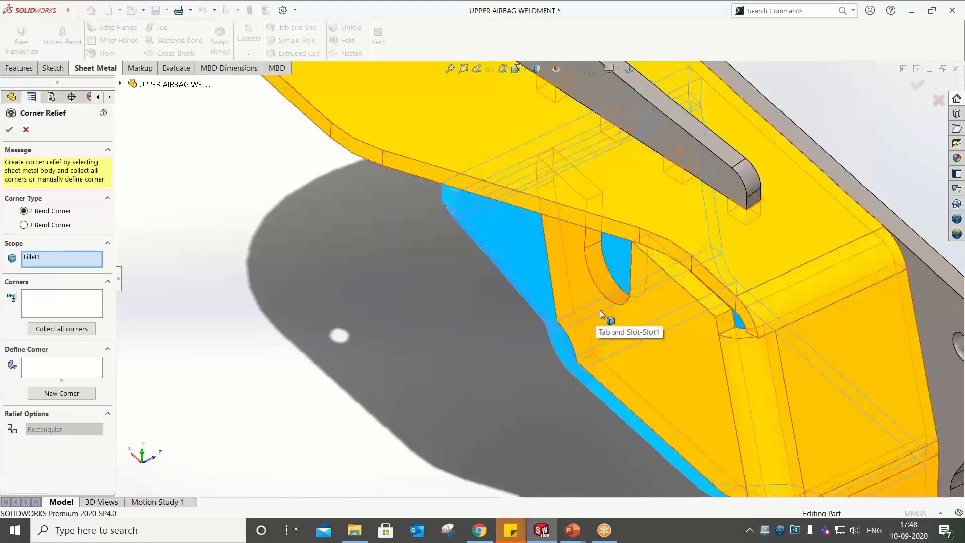
{"action": "right_click", "coordinate": [58, 256]}
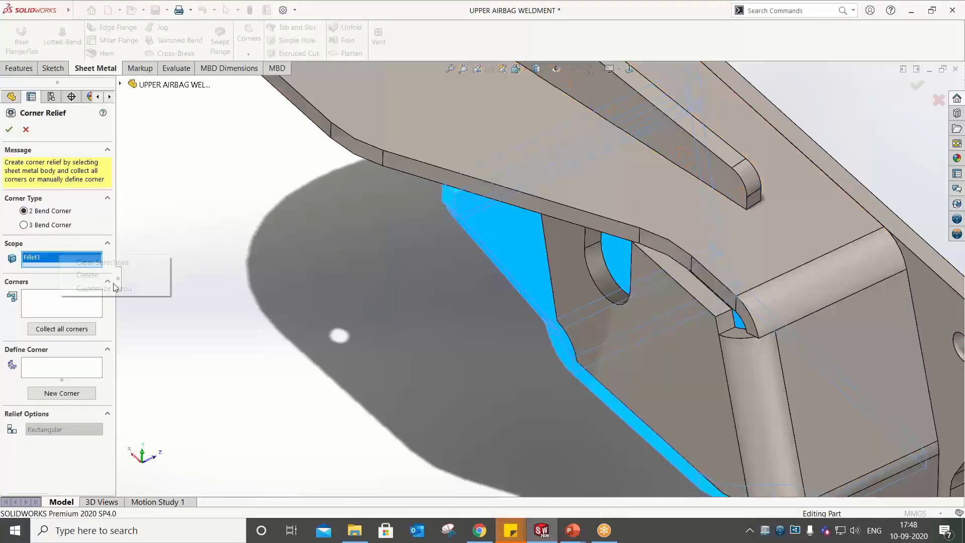
{"action": "left_click", "coordinate": [86, 274]}
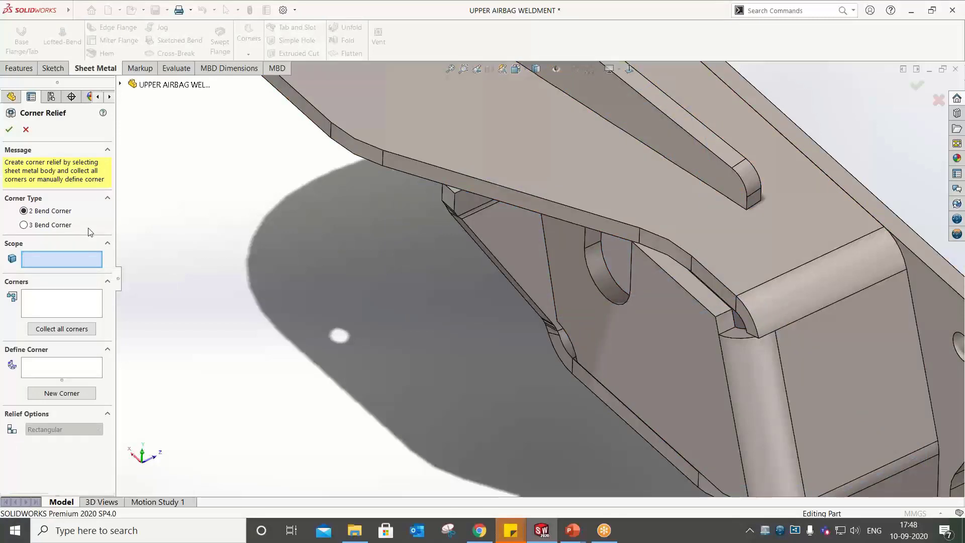
{"action": "left_click", "coordinate": [52, 226]}
{"action": "left_click", "coordinate": [723, 264]}
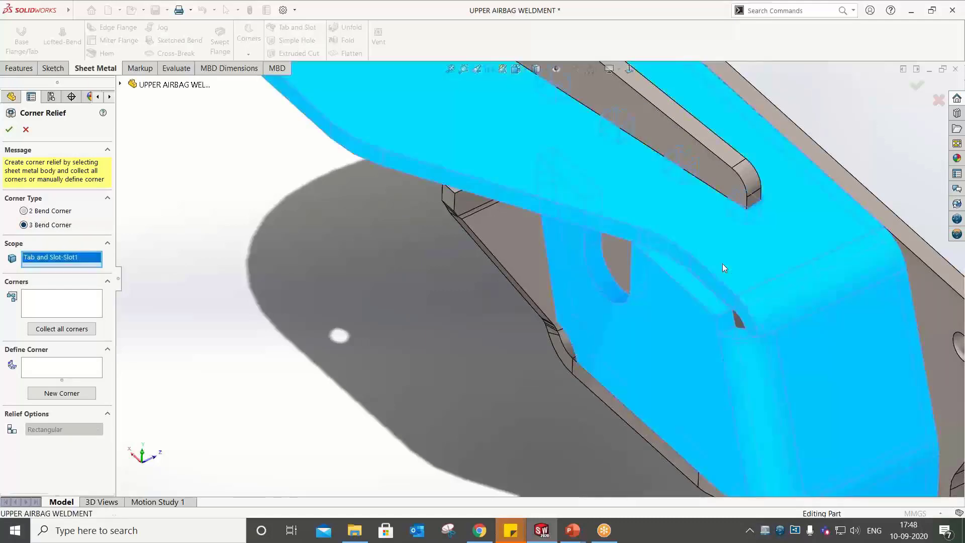
Collect all two-bend corners of the upper plate and create circular corner reliefs on them
{"action": "left_click", "coordinate": [51, 329]}
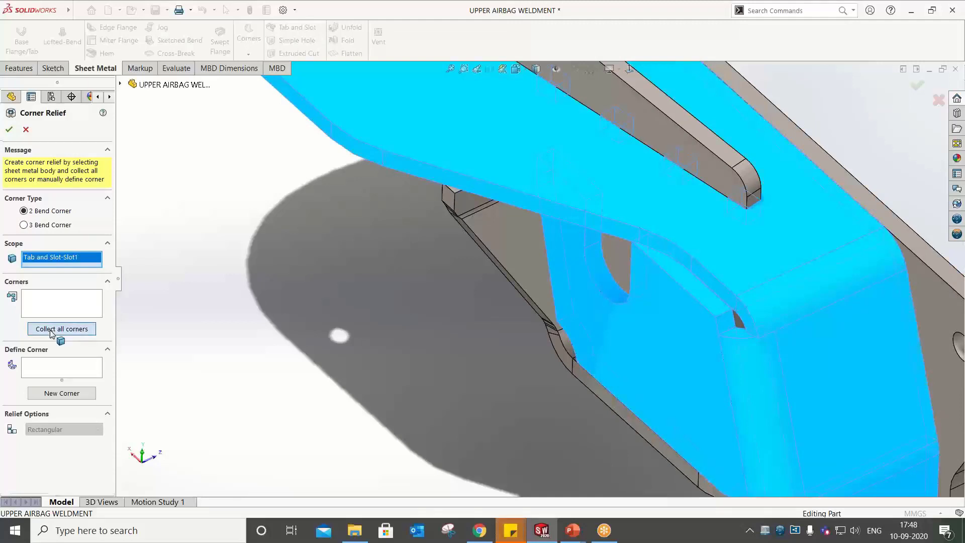
{"action": "scroll", "coordinate": [758, 333], "scroll_direction": "down", "scroll_amount": 5}
{"action": "middle_click_drag", "start_coordinate": [663, 323], "coordinate": [677, 257]}
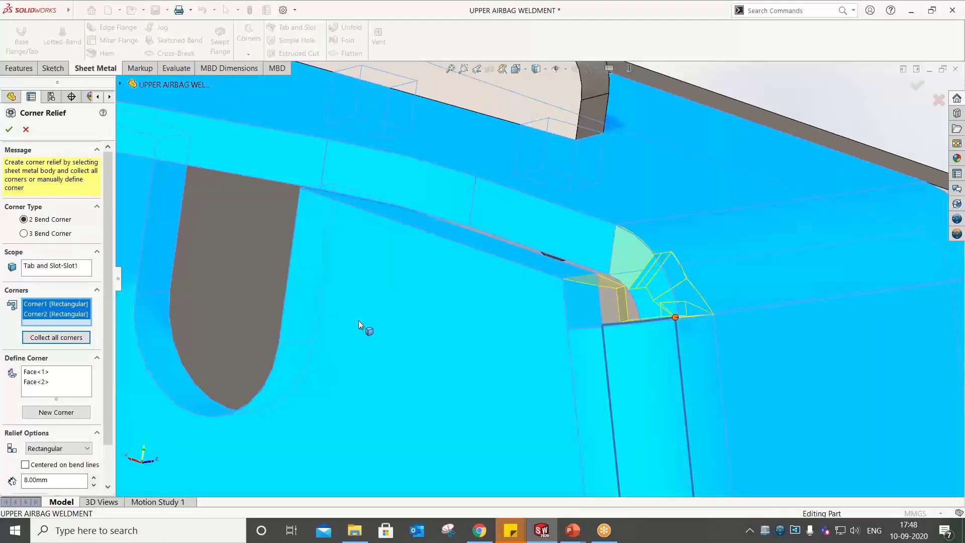
{"action": "left_click", "coordinate": [54, 448]}
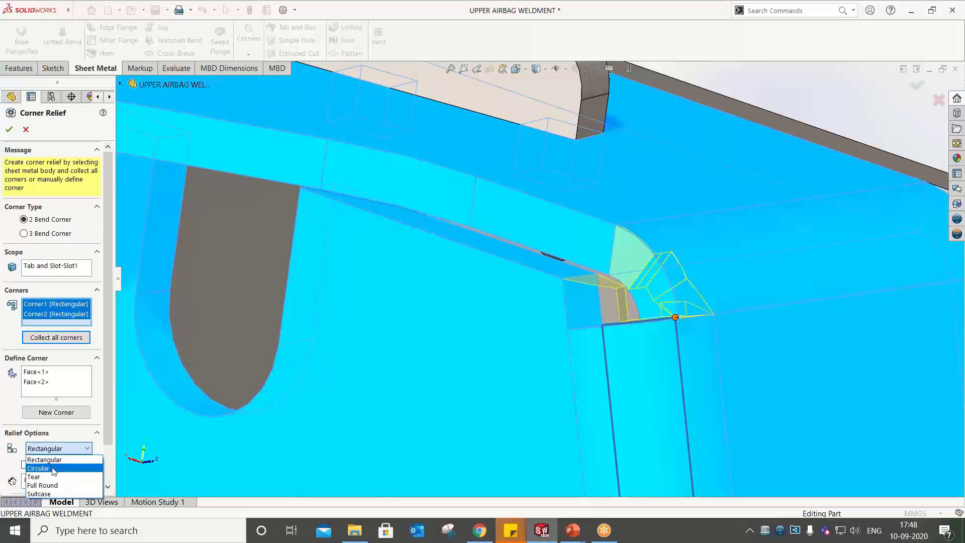
{"action": "left_click", "coordinate": [54, 471]}
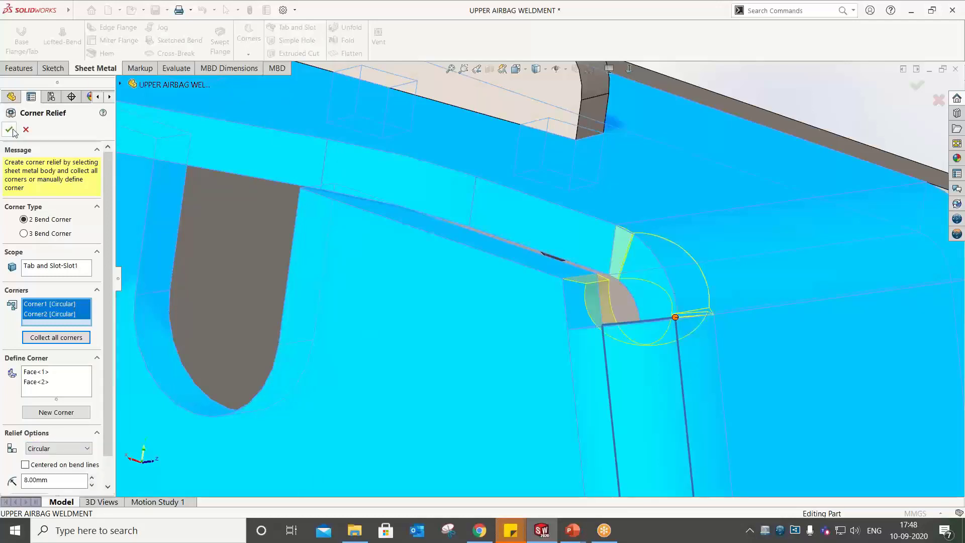
{"action": "left_click", "coordinate": [10, 129]}
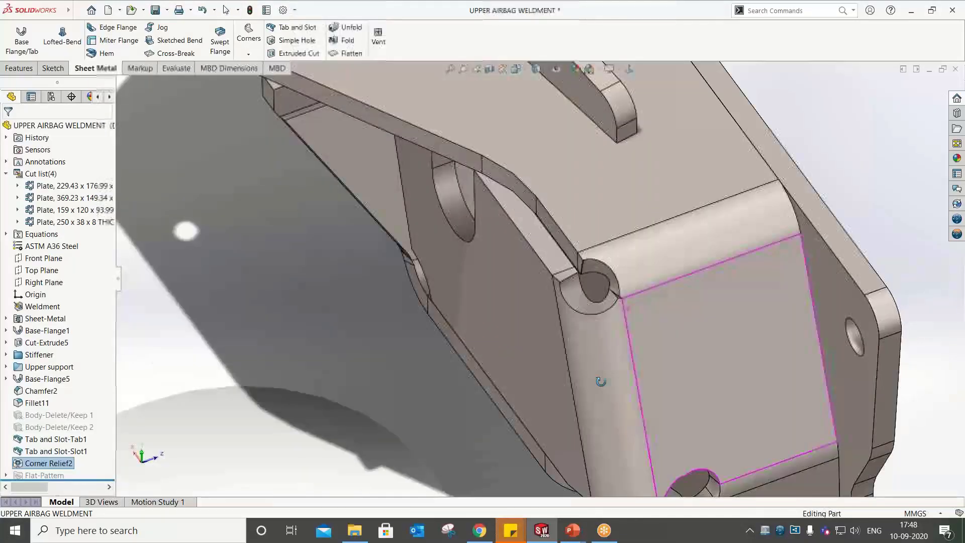
Fillet the short sharp edge where the side flange meets the circular corner relief, then inspect the rounded corner
{"action": "left_click", "coordinate": [19, 68]}
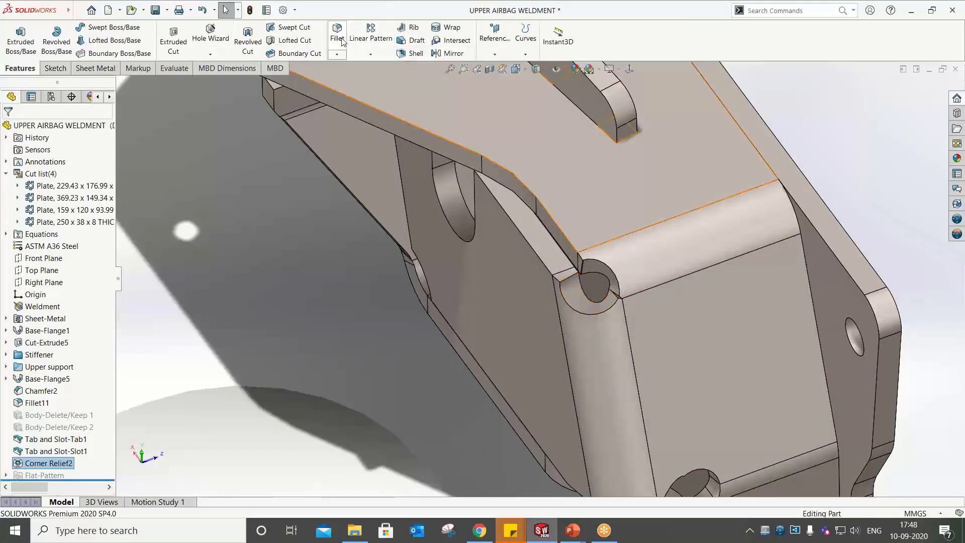
{"action": "left_click", "coordinate": [581, 264]}
{"action": "left_click", "coordinate": [49, 374]}
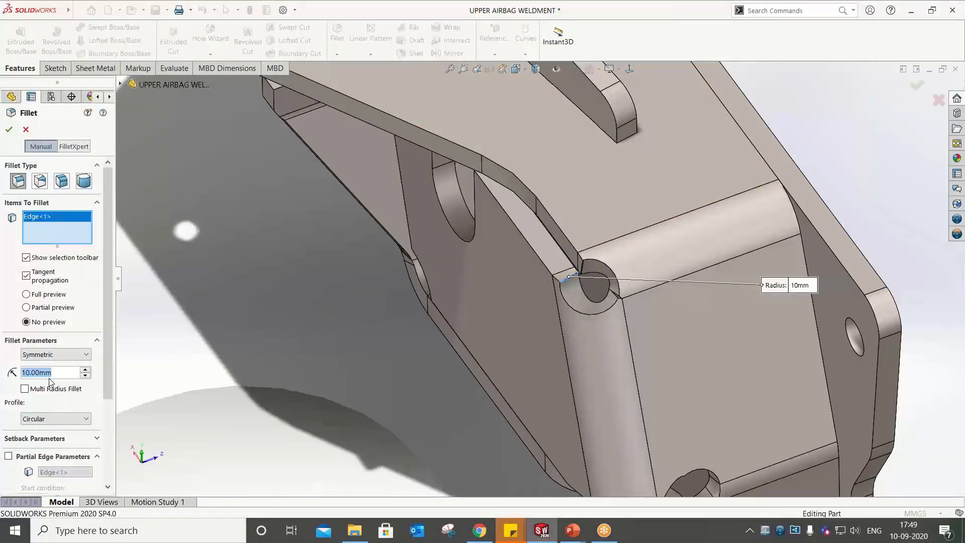
{"action": "type", "text": "202"}
{"action": "key", "text": "Return"}
{"action": "key", "text": "Return"}
{"action": "scroll", "coordinate": [569, 278], "scroll_direction": "down", "scroll_amount": 4}
{"action": "scroll", "coordinate": [545, 277], "scroll_direction": "up", "scroll_amount": 1}
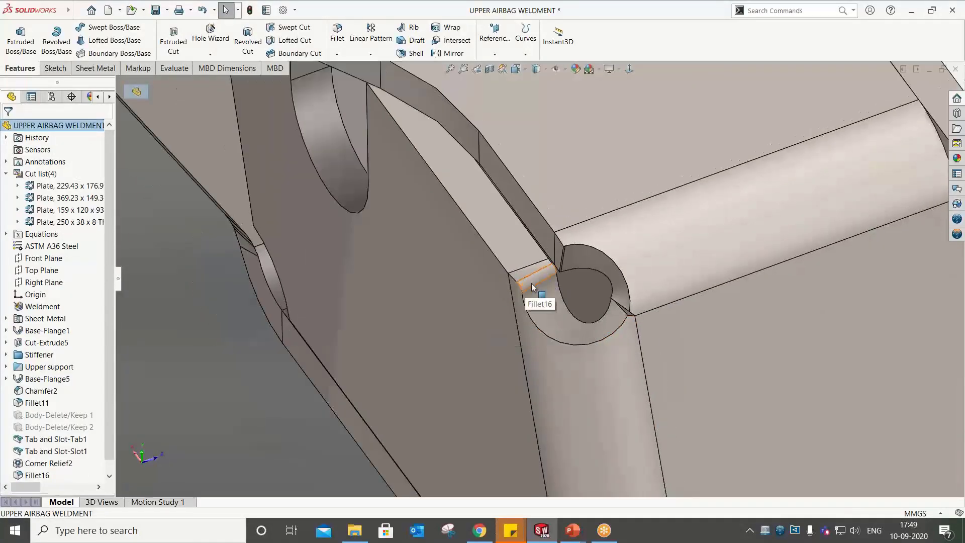
{"action": "middle_click_drag", "start_coordinate": [532, 283], "coordinate": [537, 227]}
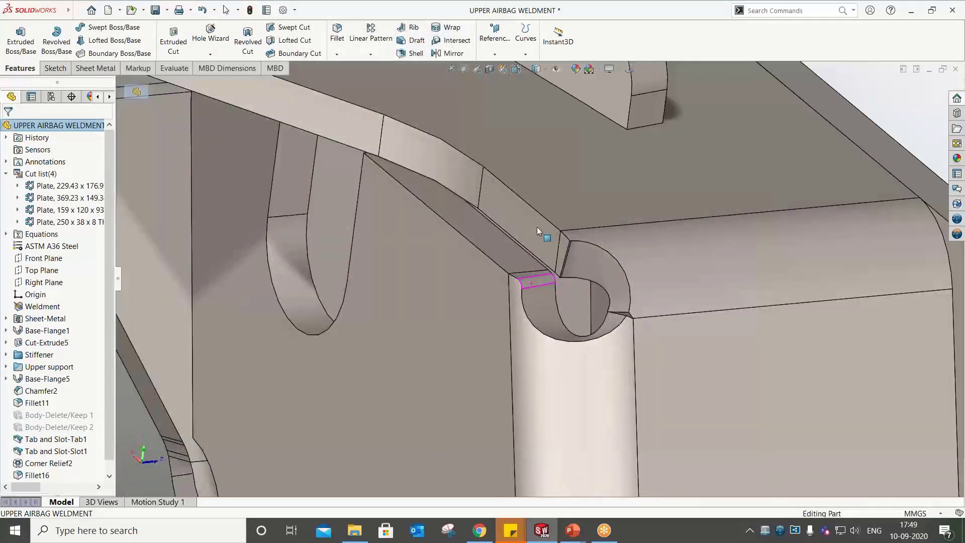
{"action": "scroll", "coordinate": [580, 317], "scroll_direction": "up", "scroll_amount": 5}
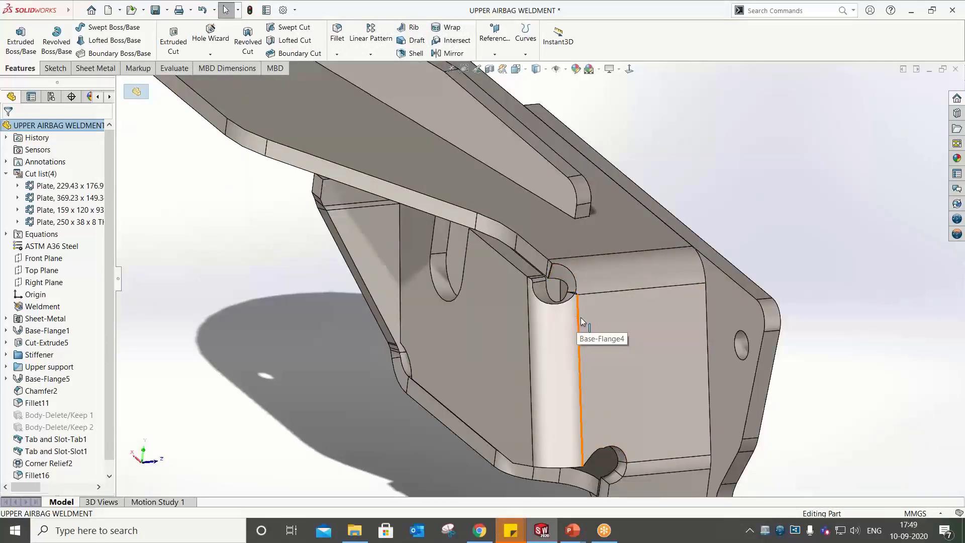
Close the UPPER AIRBAG WELDMENT part without saving its changes
{"action": "left_click", "coordinate": [95, 68]}
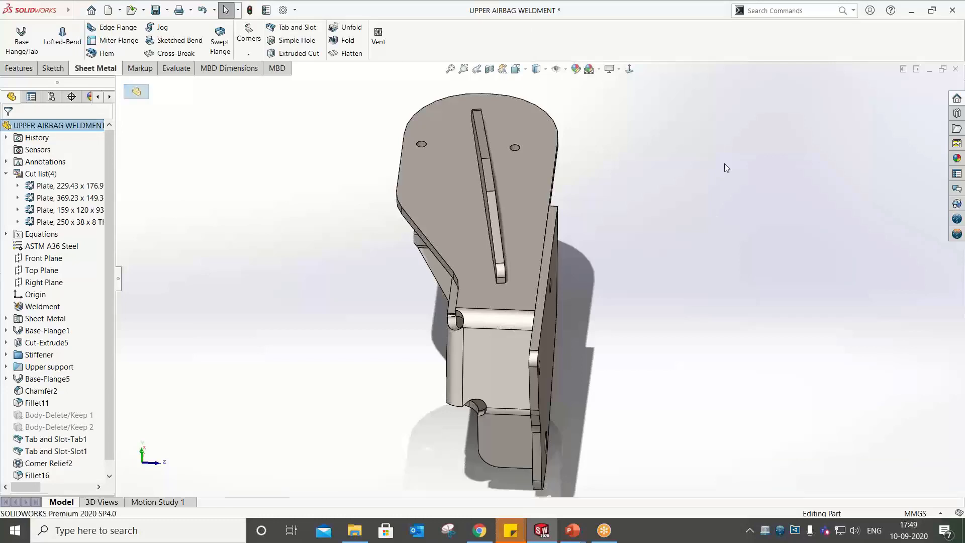
{"action": "left_click", "coordinate": [956, 69]}
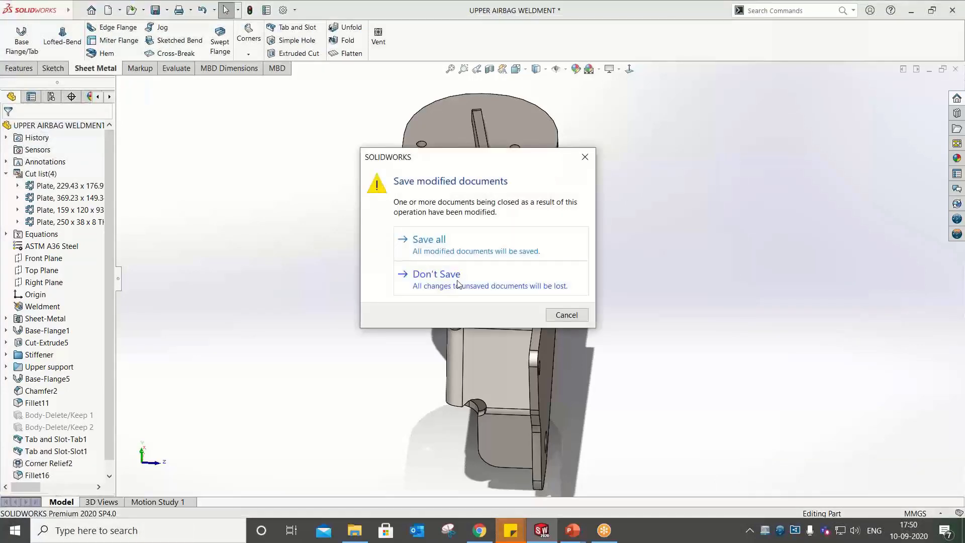
{"action": "left_click", "coordinate": [436, 276]}
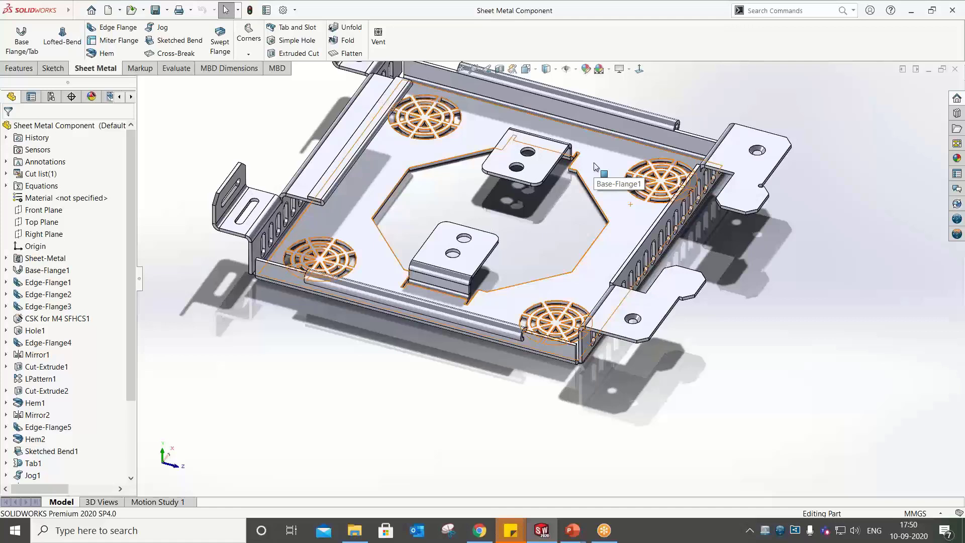
Flatten the Sheet Metal Component part and set up a DXF export of its flat face, named Sheet Metal Component, in the Sheet Metal Training folder
{"action": "left_click", "coordinate": [341, 55]}
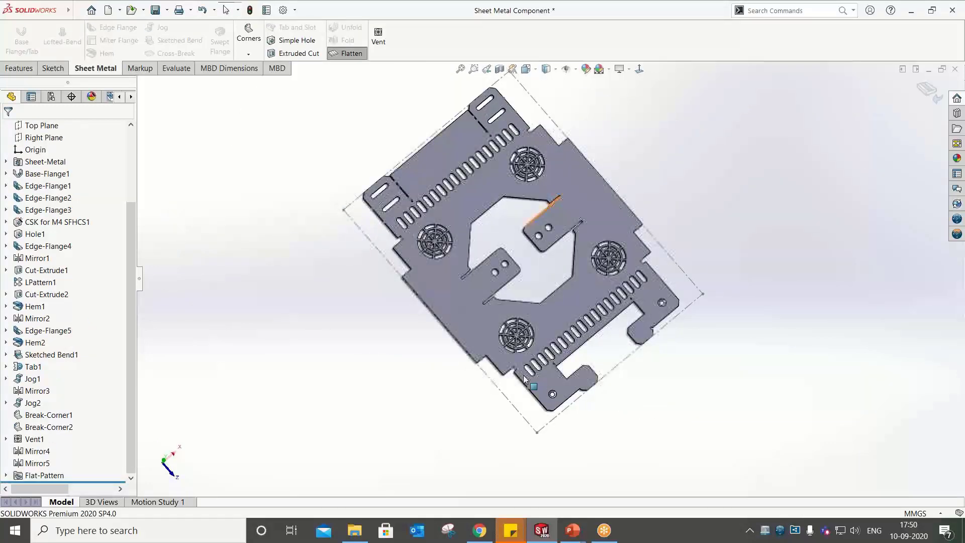
{"action": "right_click", "coordinate": [523, 375]}
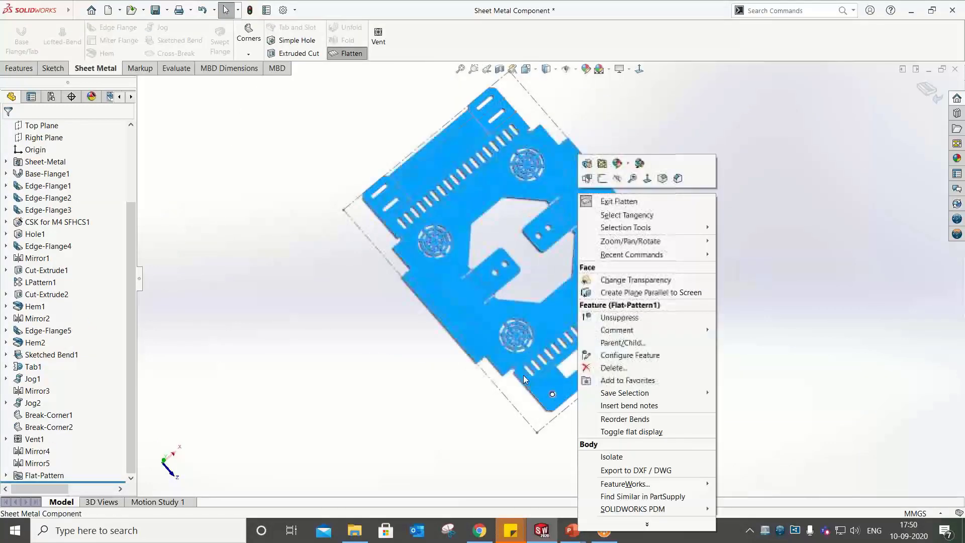
{"action": "left_click", "coordinate": [656, 470]}
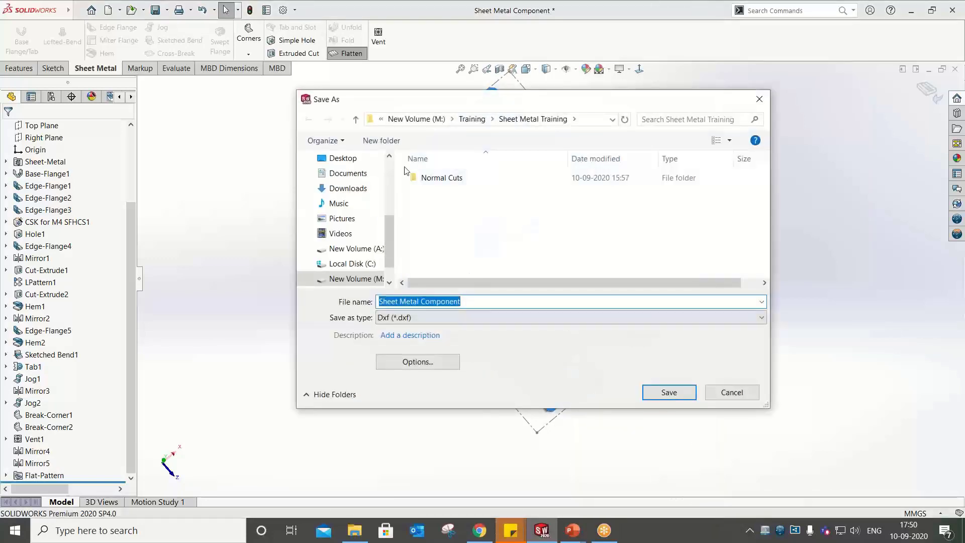
{"action": "left_click", "coordinate": [668, 392]}
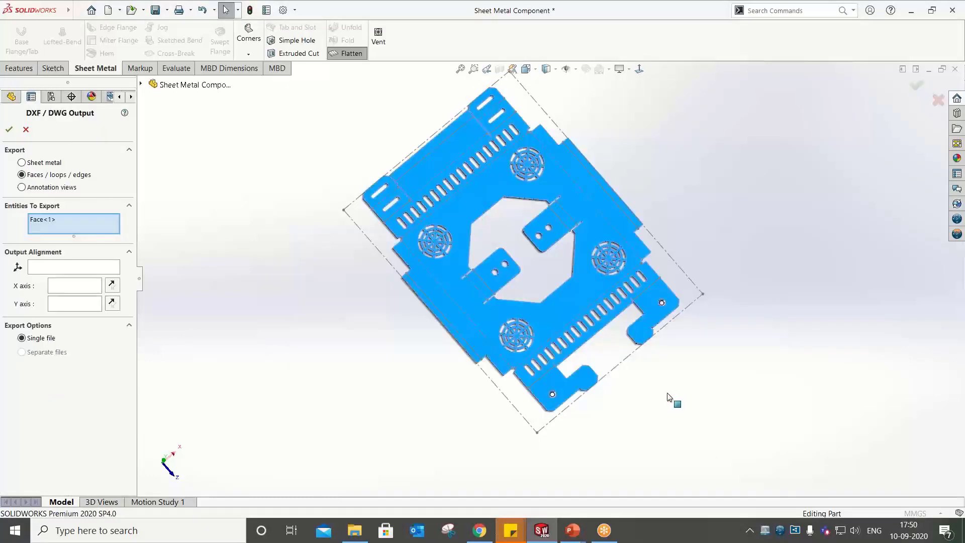
Export the selected face as a single file, check the flat pattern outline in the cleanup preview and save the DXF
{"action": "scroll", "coordinate": [535, 296], "scroll_direction": "down", "scroll_amount": 2}
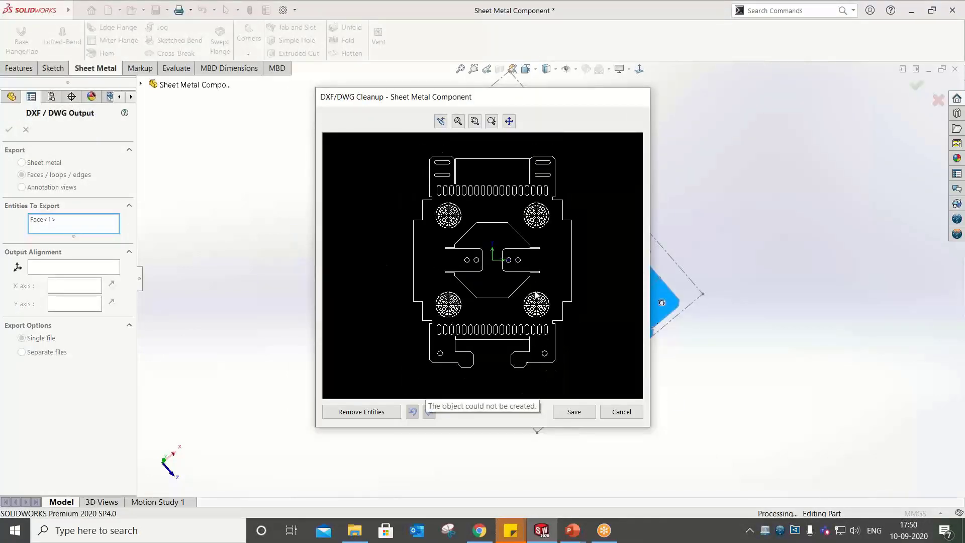
{"action": "scroll", "coordinate": [534, 295], "scroll_direction": "up", "scroll_amount": 1}
{"action": "mouse_move", "coordinate": [535, 295]}
{"action": "middle_mouse_down"}
{"action": "mouse_move", "coordinate": [476, 293]}
{"action": "mouse_move", "coordinate": [535, 296]}
{"action": "middle_mouse_up"}
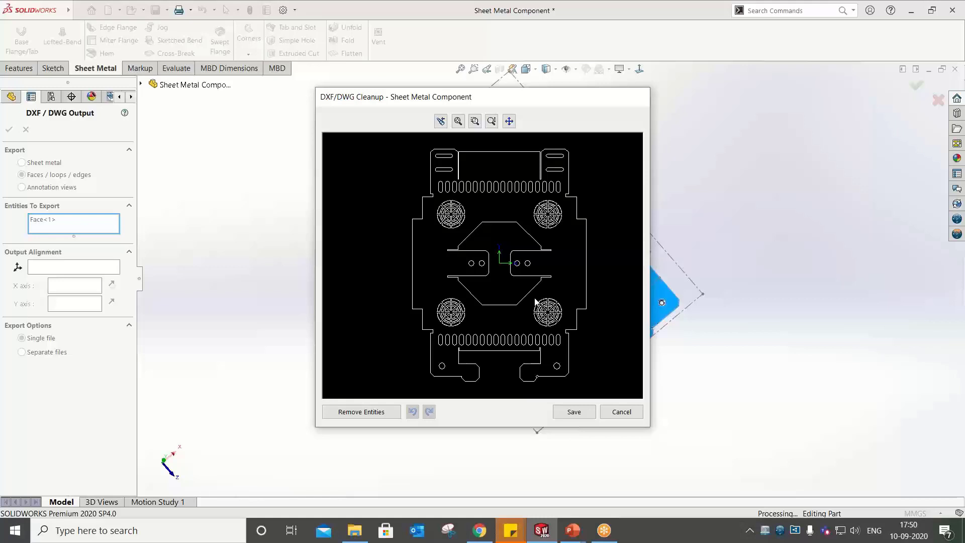
{"action": "left_click", "coordinate": [576, 412]}
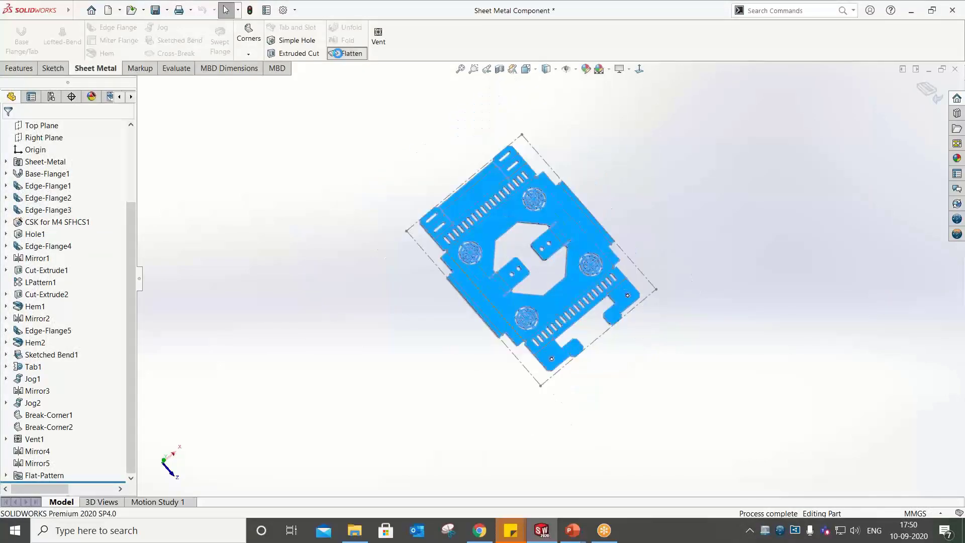